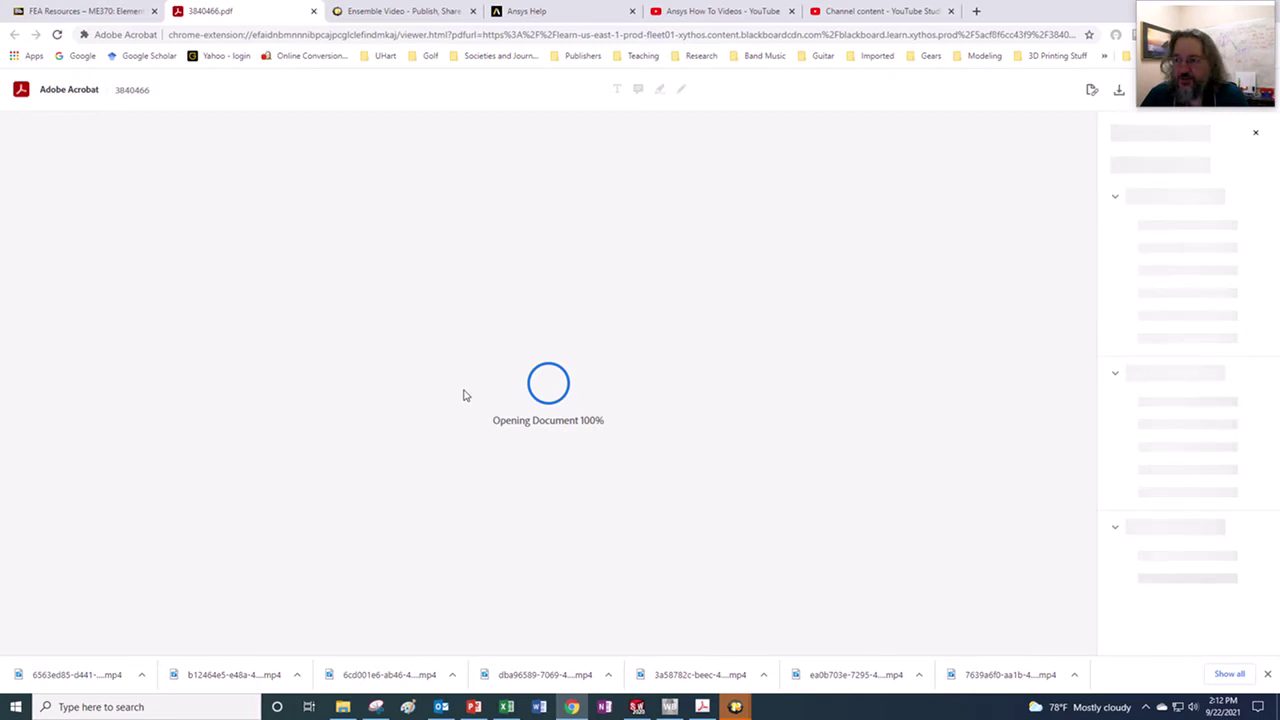
Step: Examine the cover and table of contents of the SOLIDWORKS Simulation 2014 Theoretical Manual, through the element library chapter
scroll(463, 396, "down", 2)
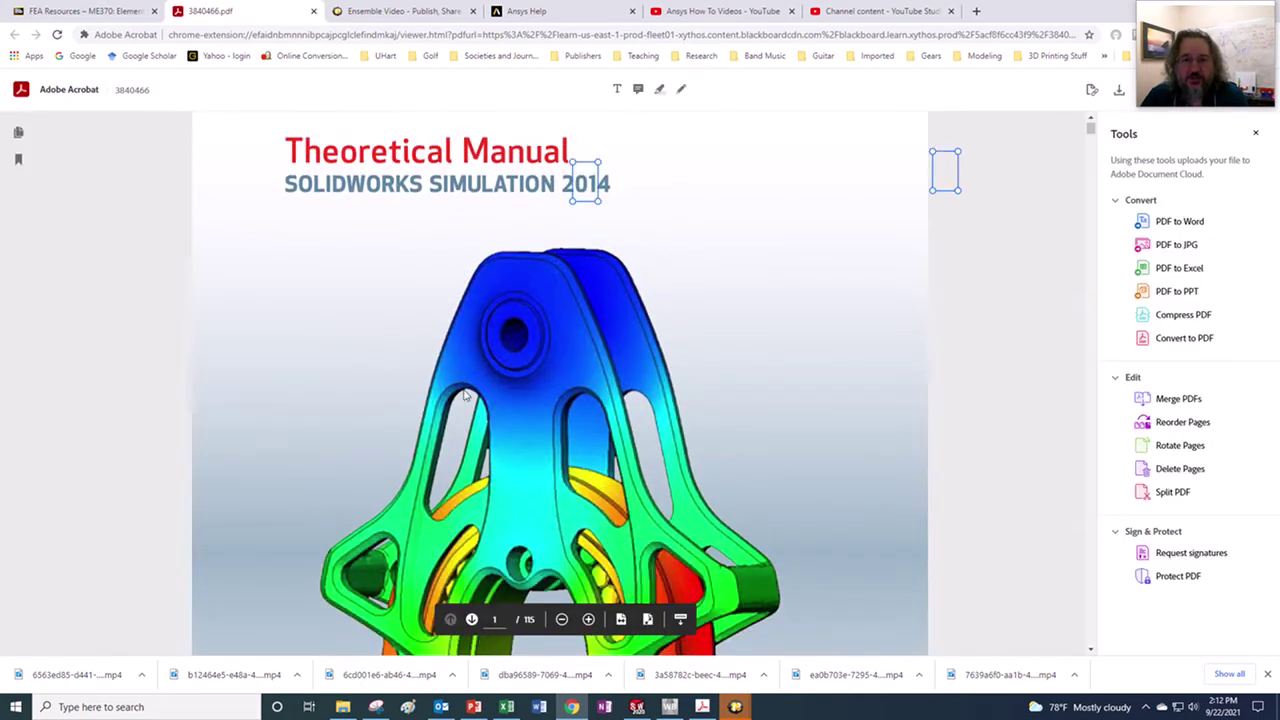
scroll(463, 396, "down", 6)
scroll(463, 396, "up", 7)
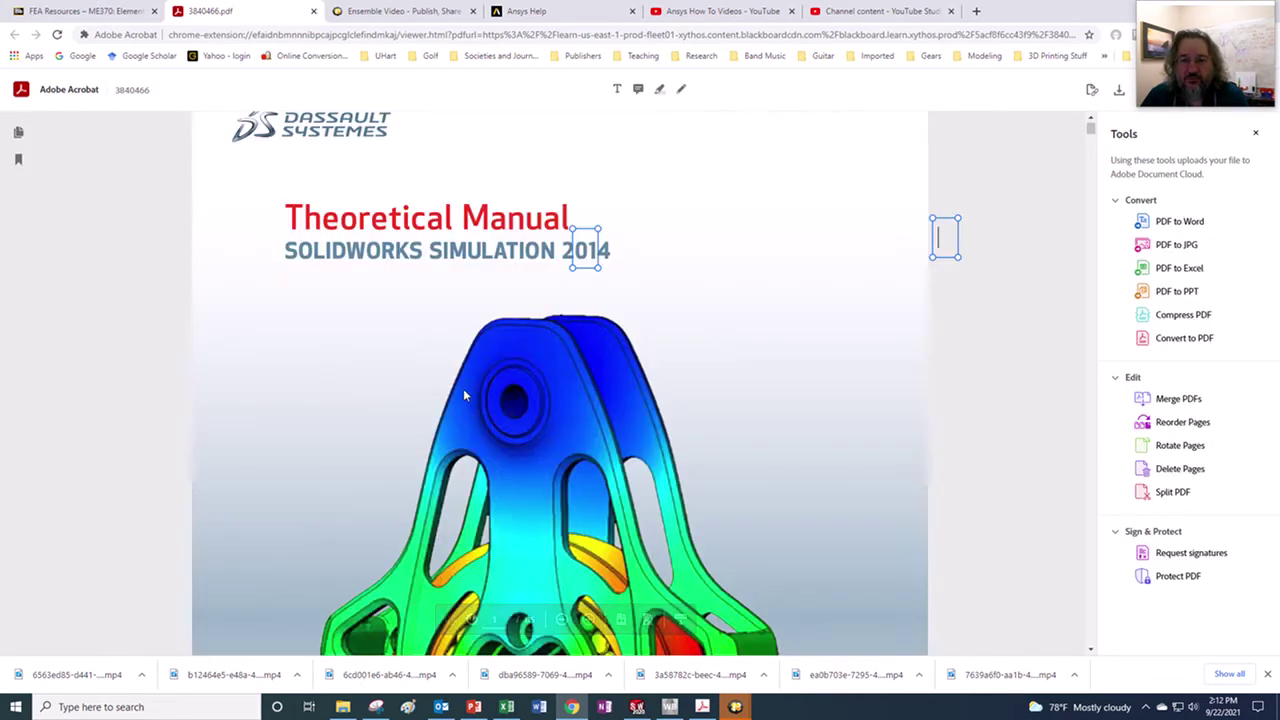
scroll(463, 396, "down", 7)
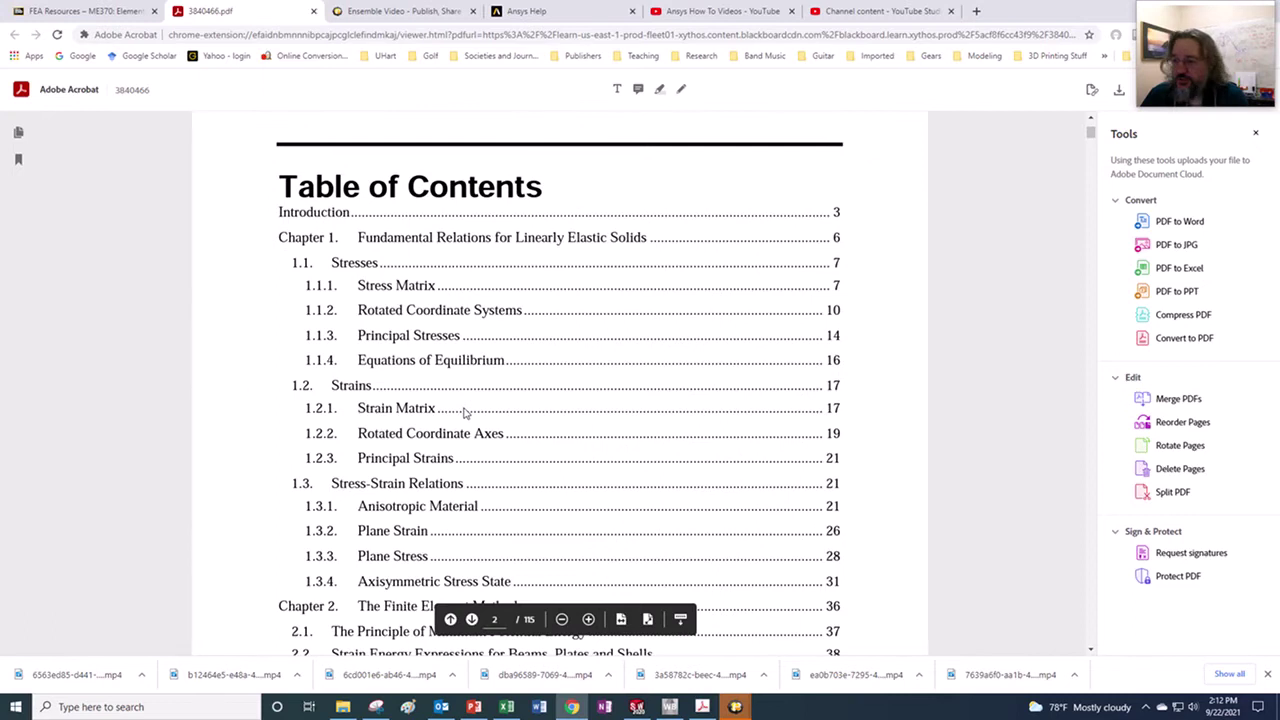
scroll(463, 412, "down", 4)
scroll(463, 412, "up", 4)
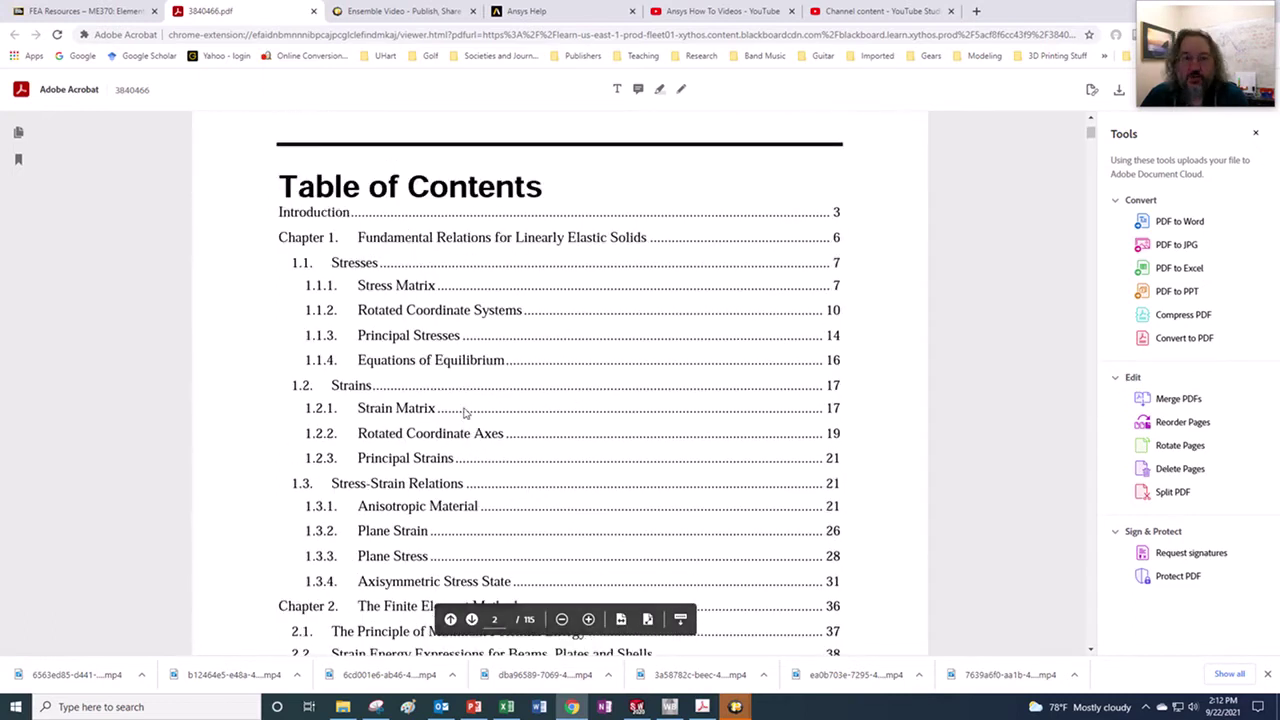
scroll(465, 412, "up", 4)
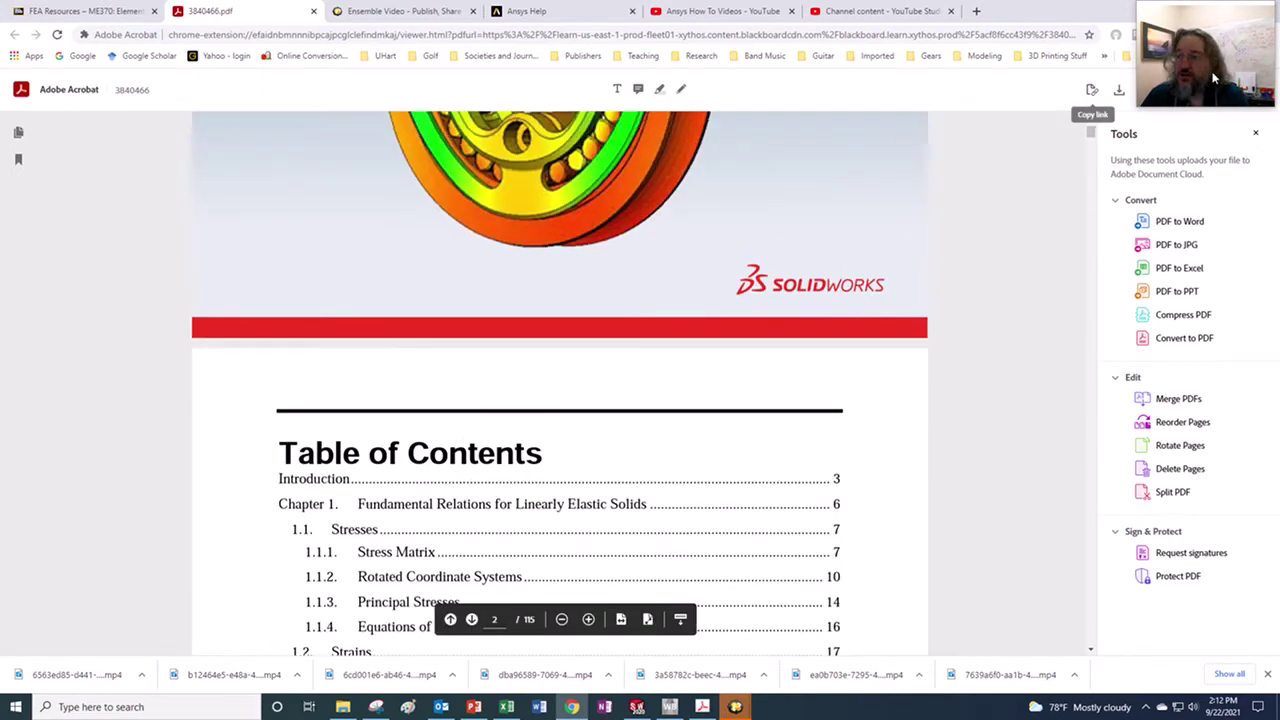
mouse_move(1213, 78)
left_mouse_down()
mouse_move(870, 105)
mouse_move(1204, 80)
left_mouse_up()
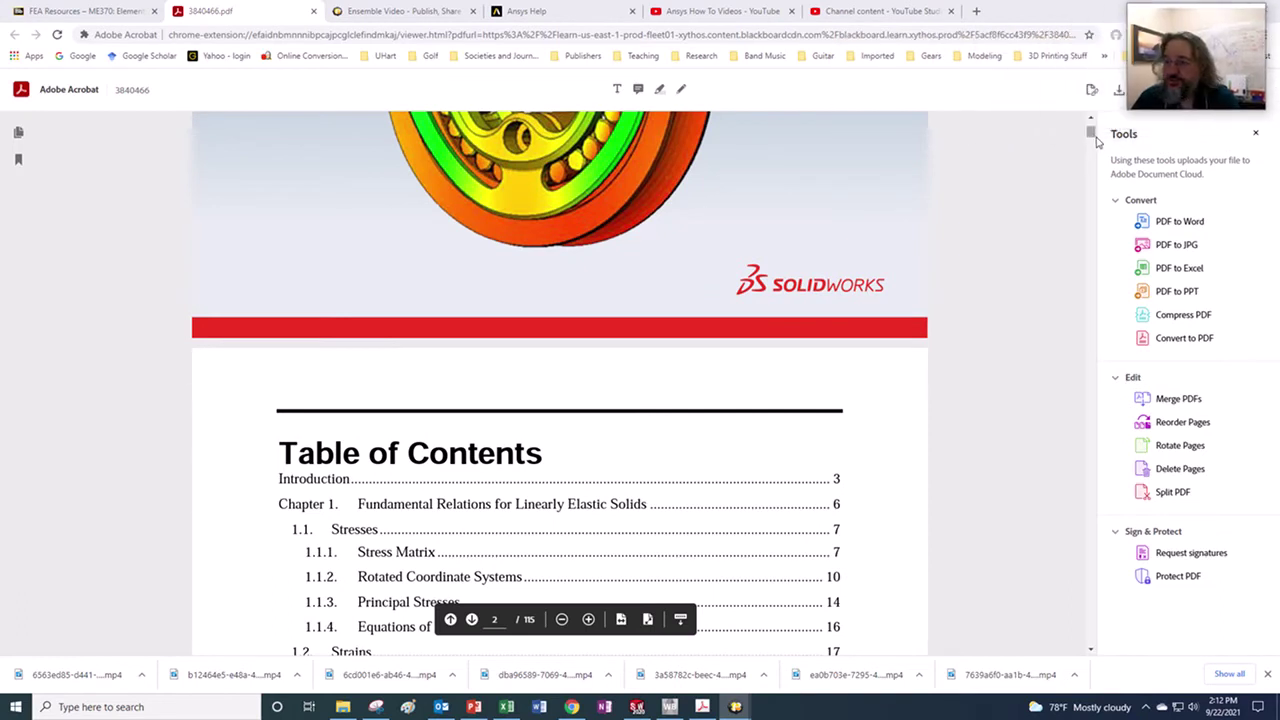
left_click_drag(1090, 131, 1091, 250)
left_click_drag(1080, 476, 1075, 511)
left_click_drag(1090, 213, 1089, 126)
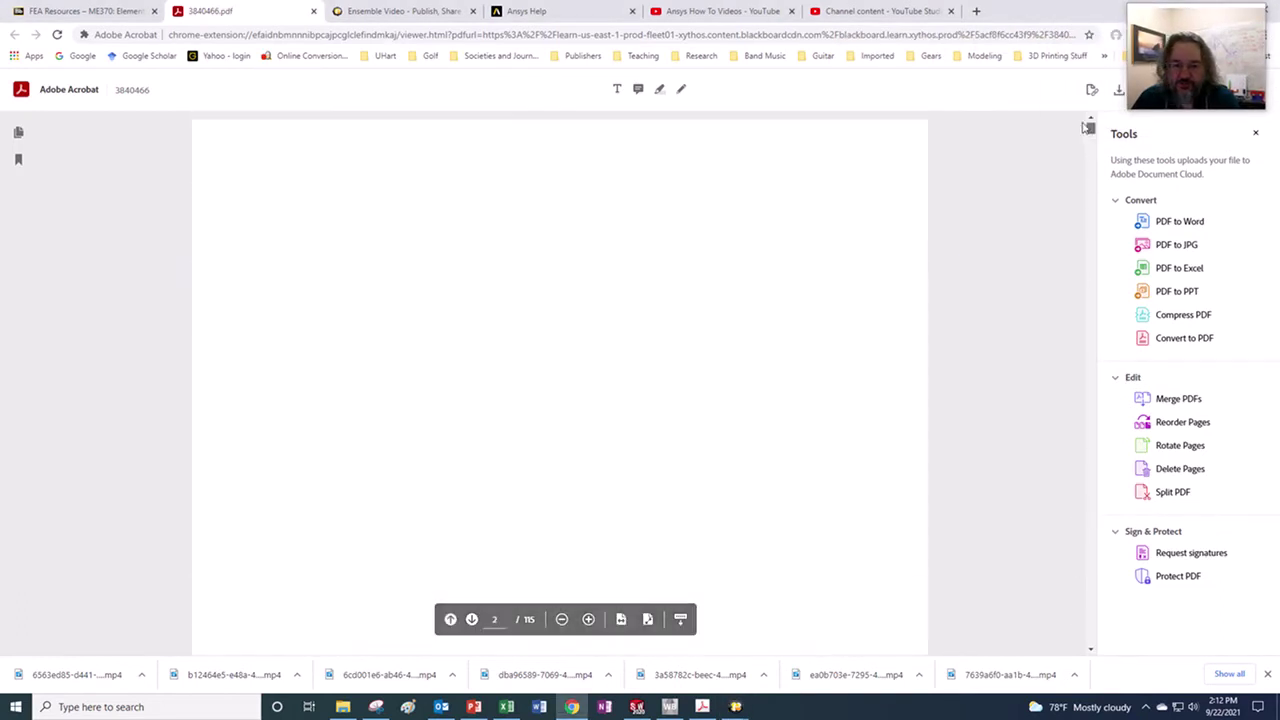
scroll(547, 530, "down", 10)
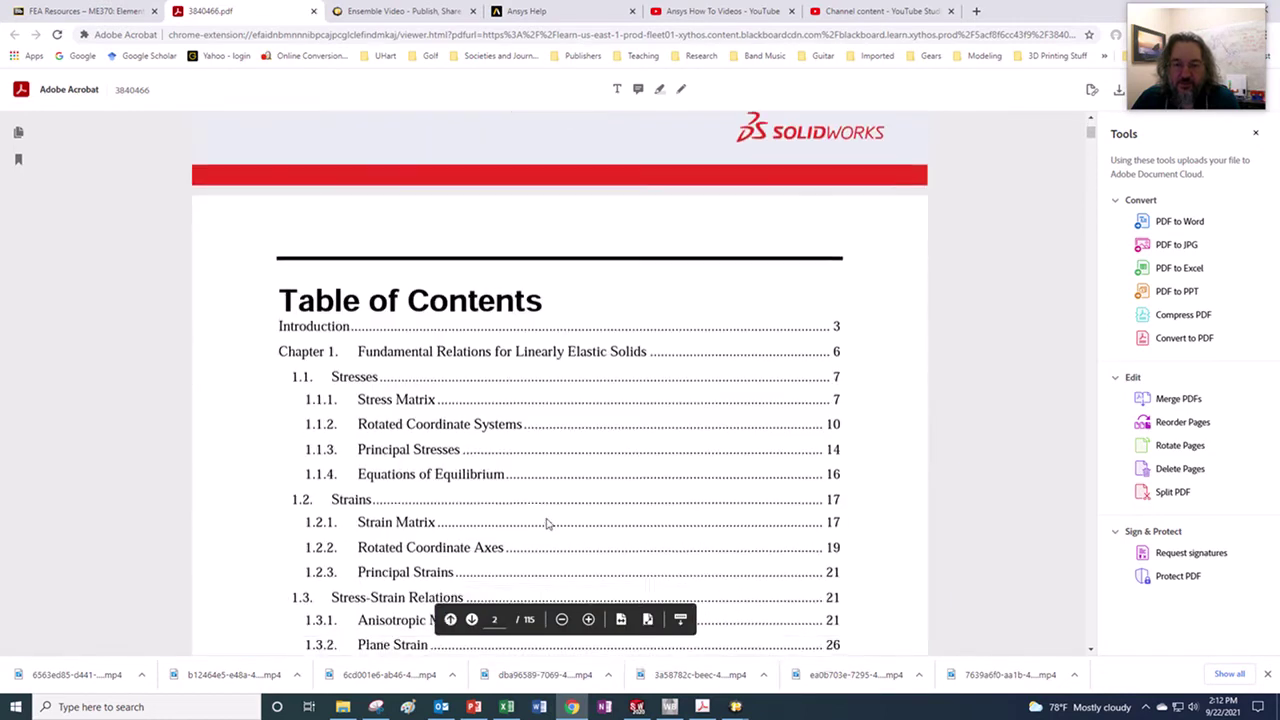
scroll(366, 447, "down", 7)
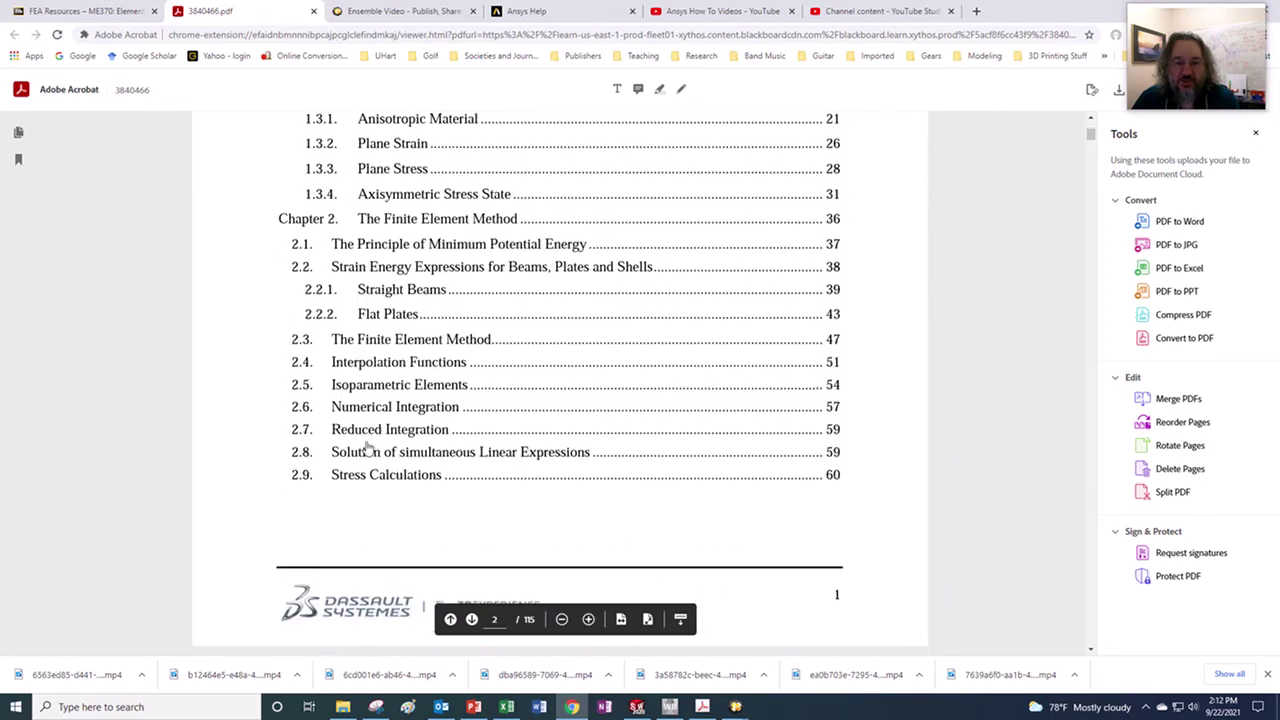
scroll(366, 447, "down", 3)
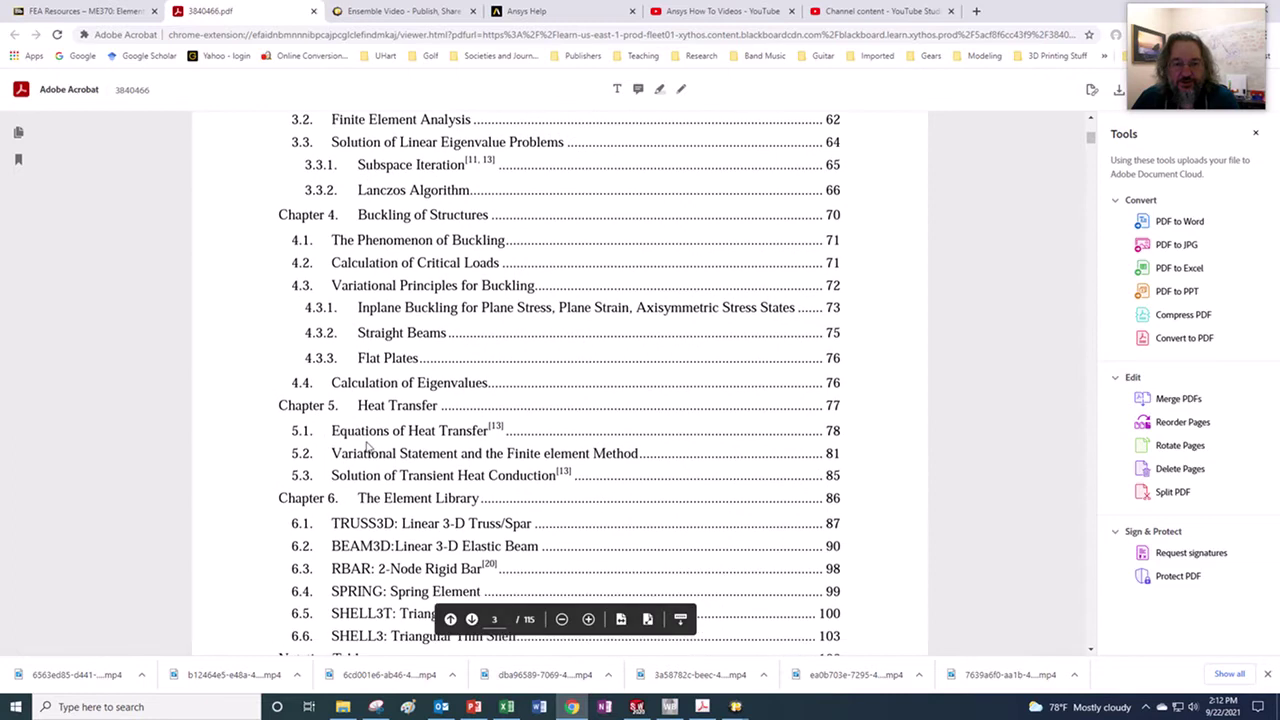
Step: Skim the manual's introduction and the Chapter 1 sections on the stress matrix and rotated coordinate systems
scroll(366, 447, "down", 15)
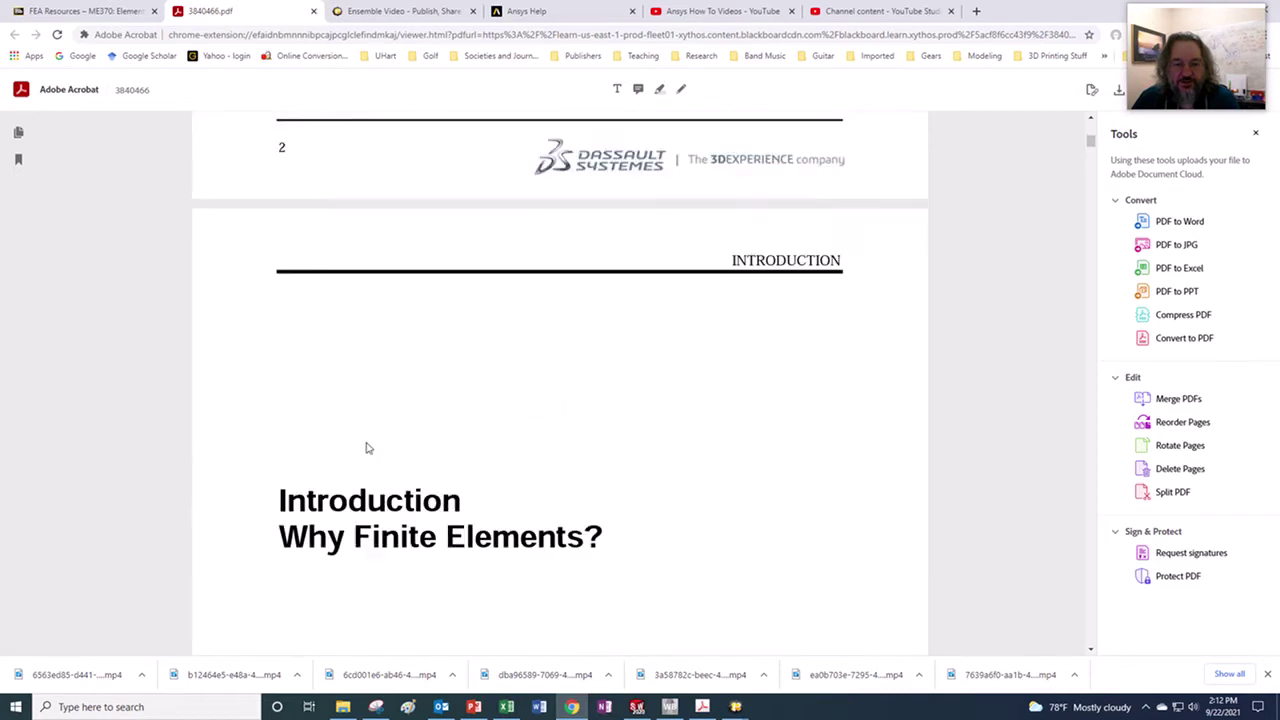
scroll(368, 449, "down", 15)
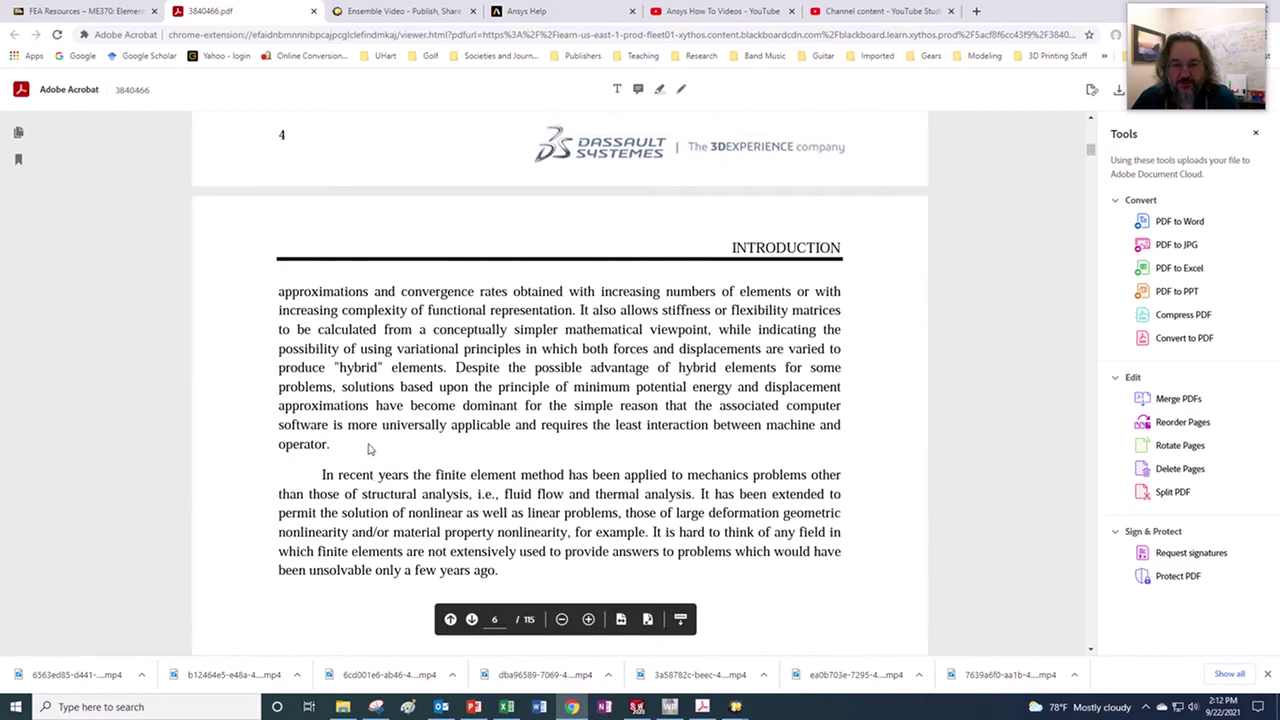
scroll(368, 450, "down", 15)
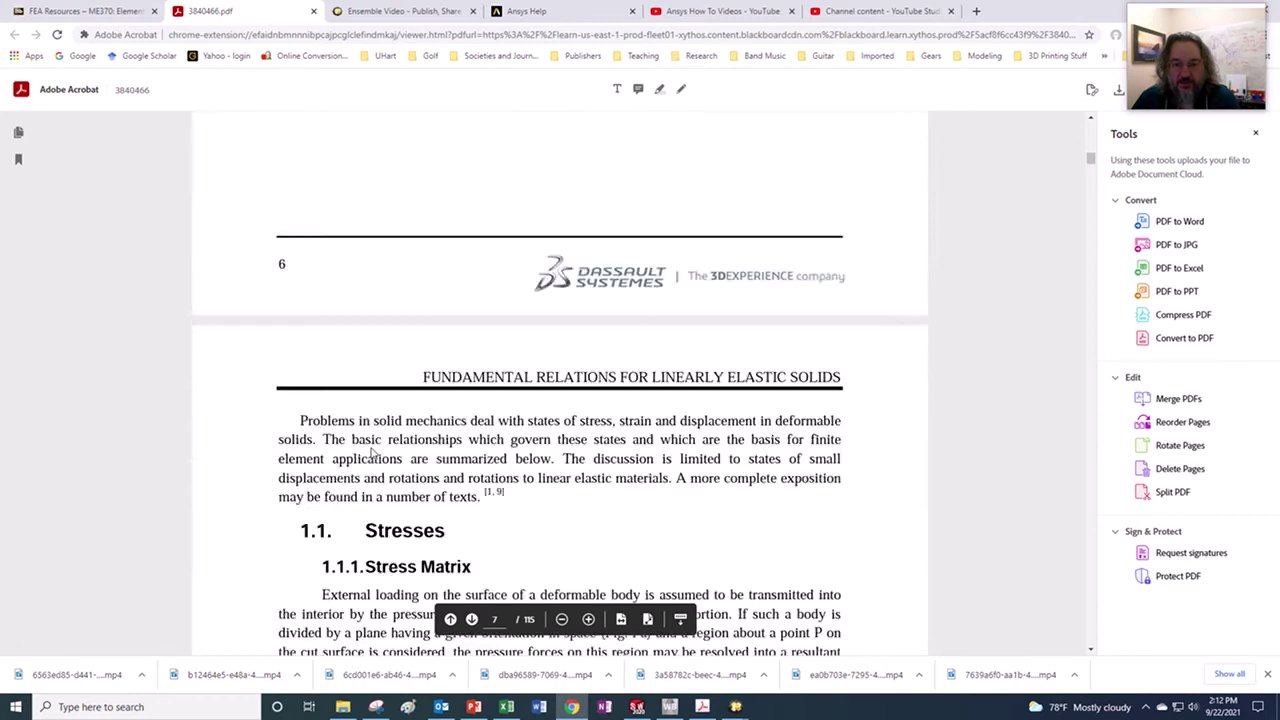
scroll(372, 453, "down", 15)
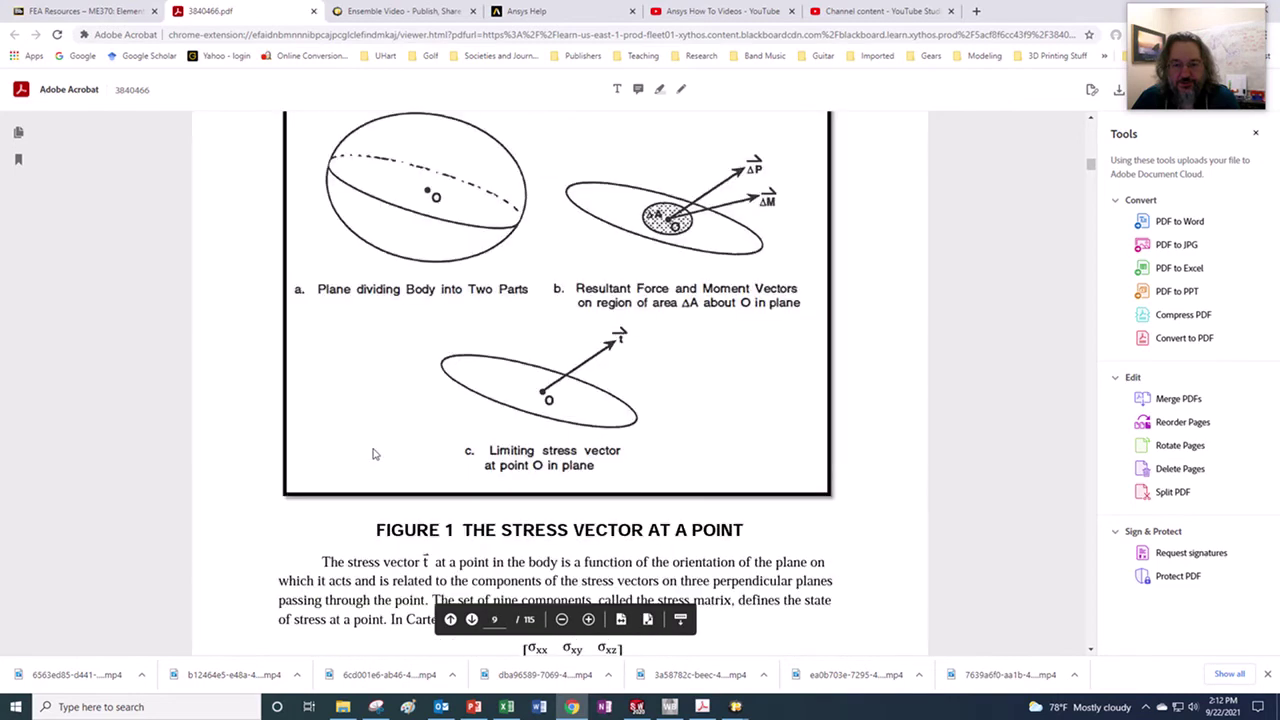
scroll(372, 453, "down", 15)
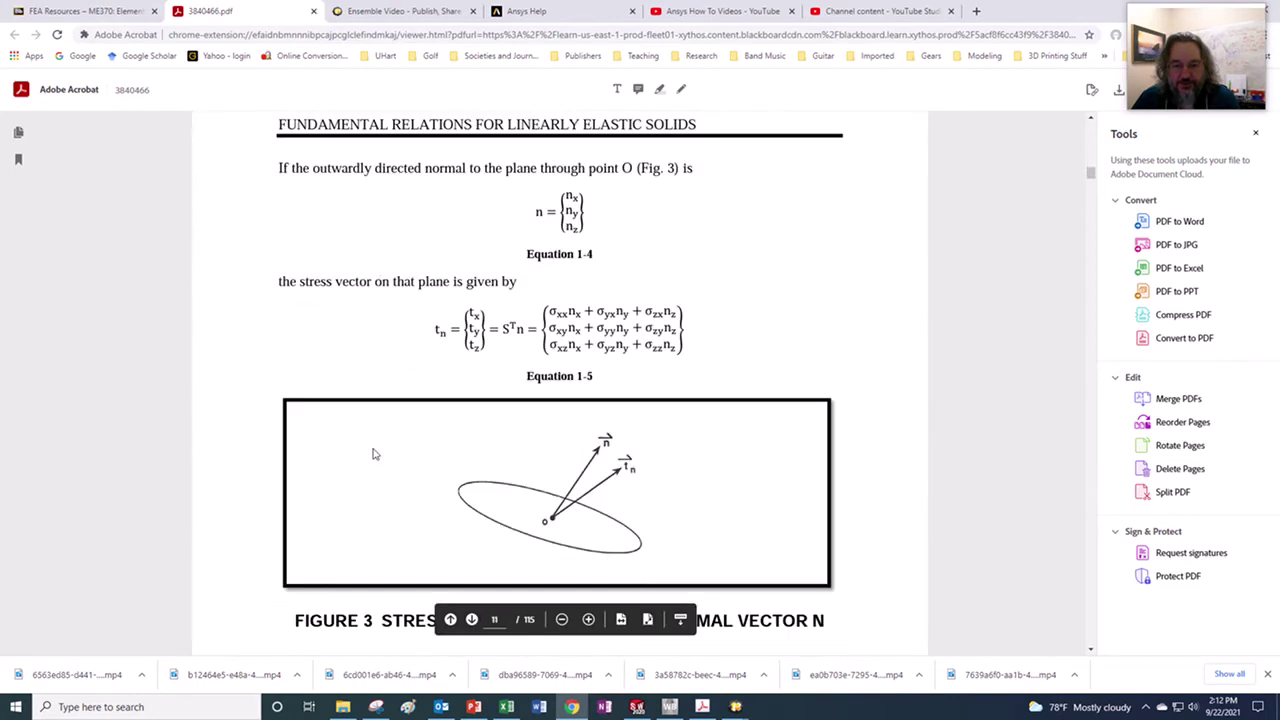
scroll(372, 453, "down", 15)
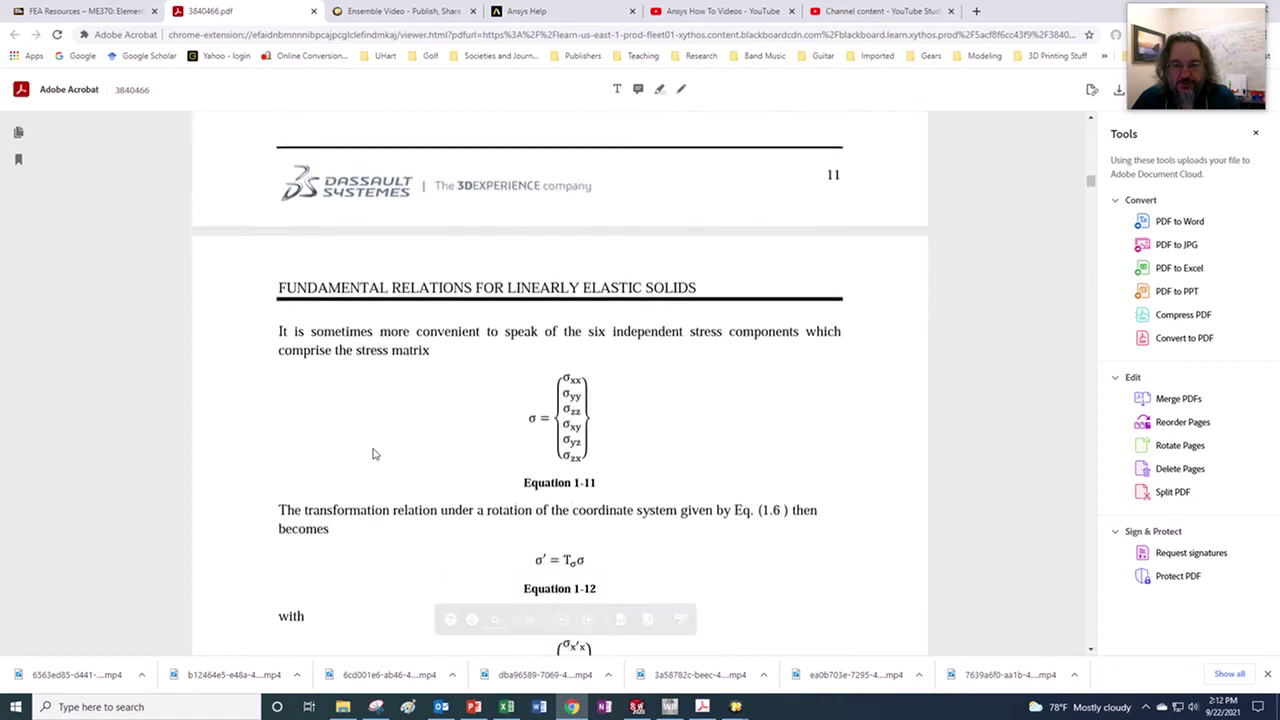
scroll(372, 453, "up", 4)
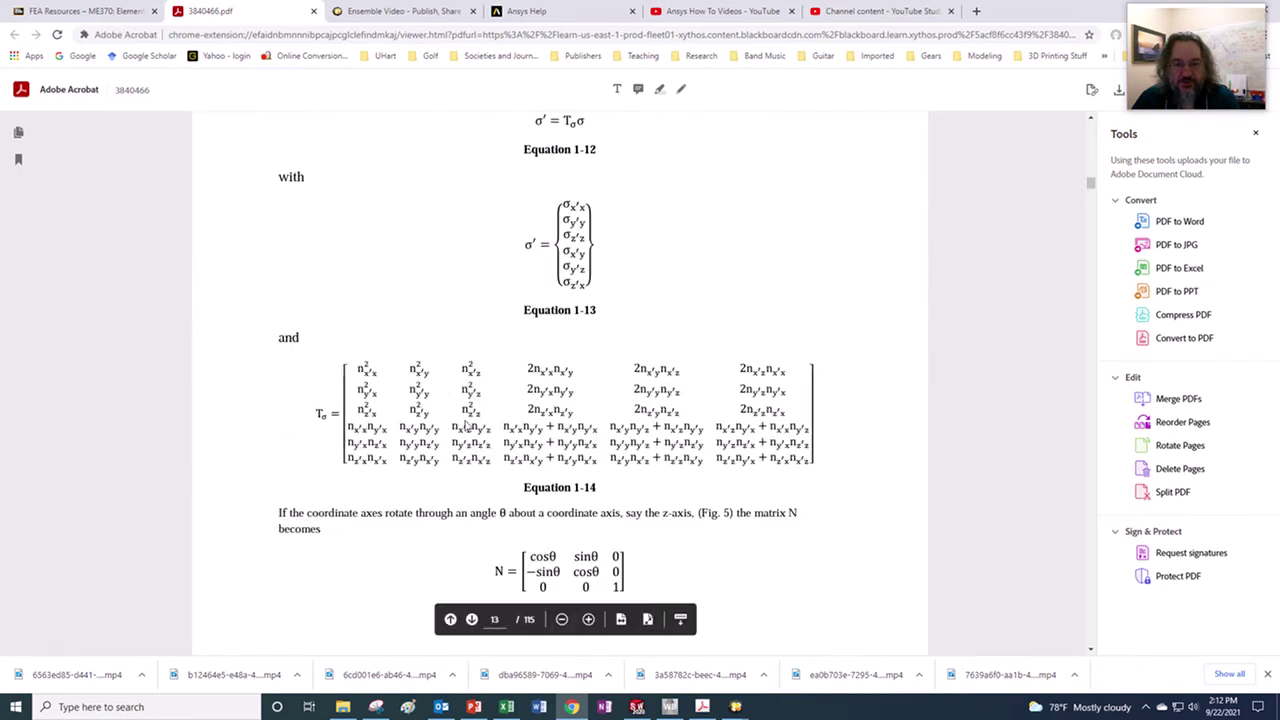
scroll(422, 432, "down", 6)
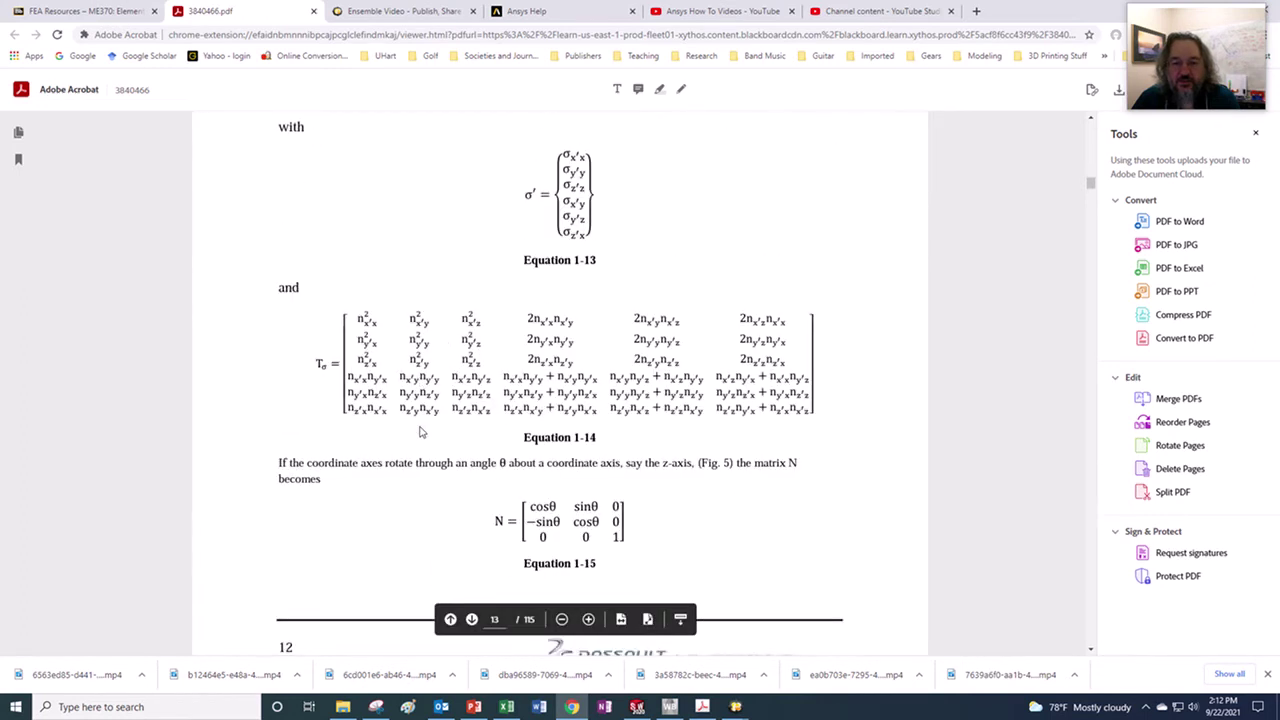
scroll(420, 432, "down", 3)
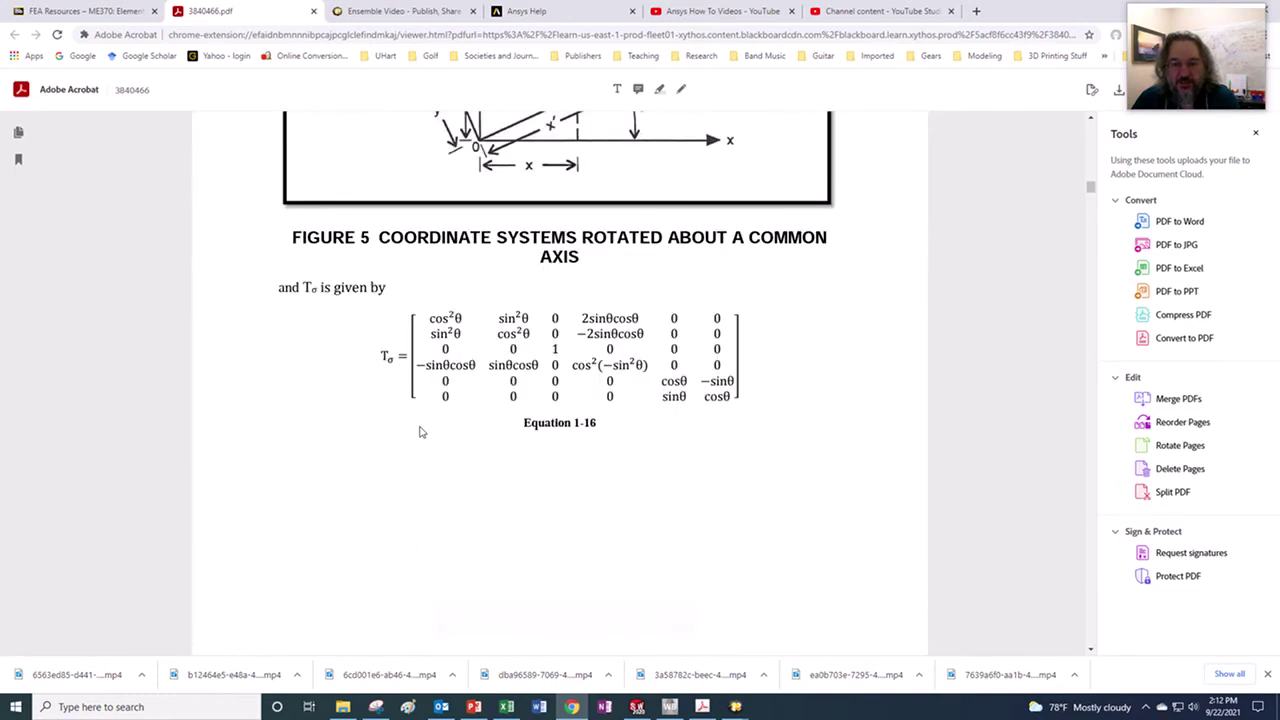
Step: Skim the Chapter 1 sections on principal stresses, equilibrium equations, strains and stress-strain relations up to the elastic constant matrix
scroll(420, 432, "down", 8)
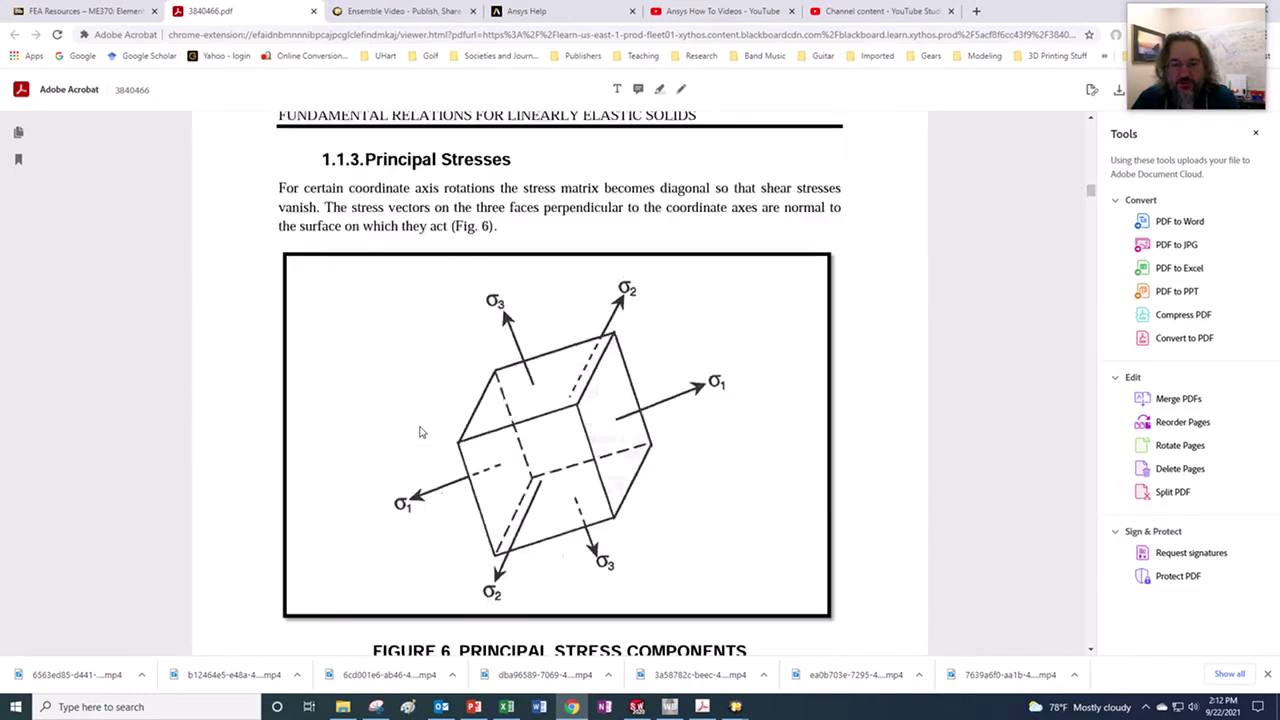
scroll(420, 432, "down", 9)
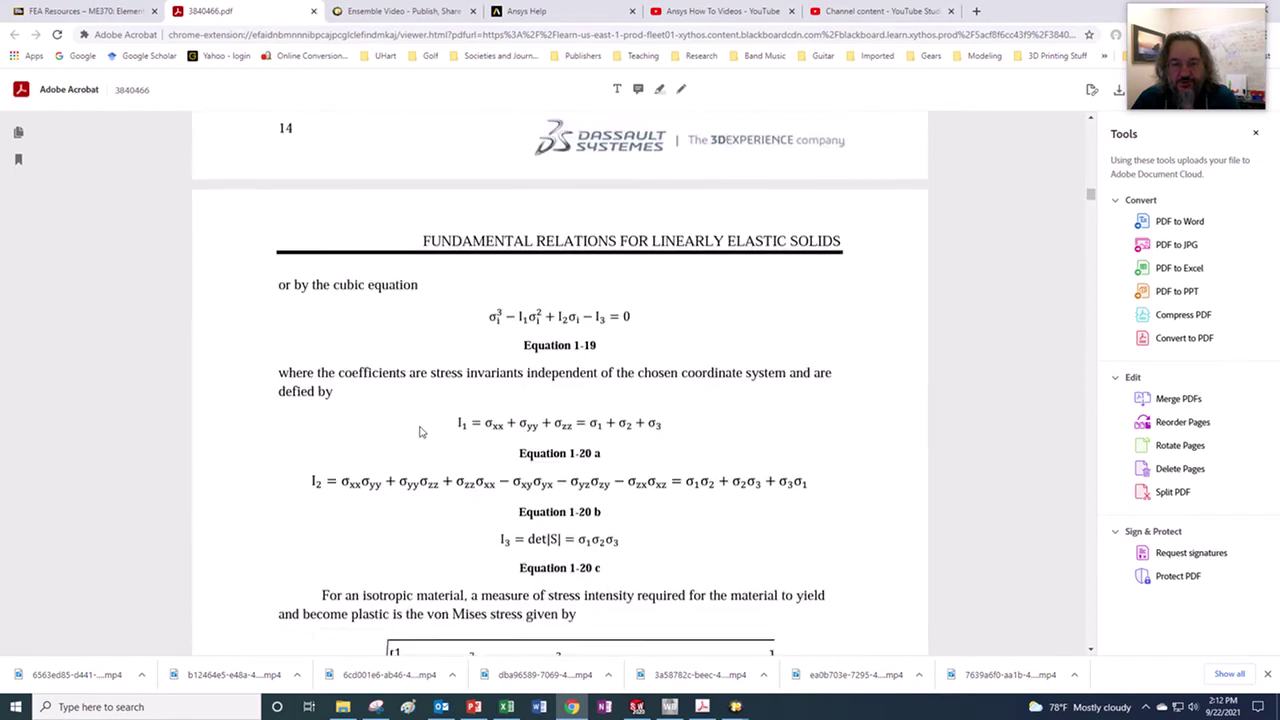
scroll(420, 432, "down", 10)
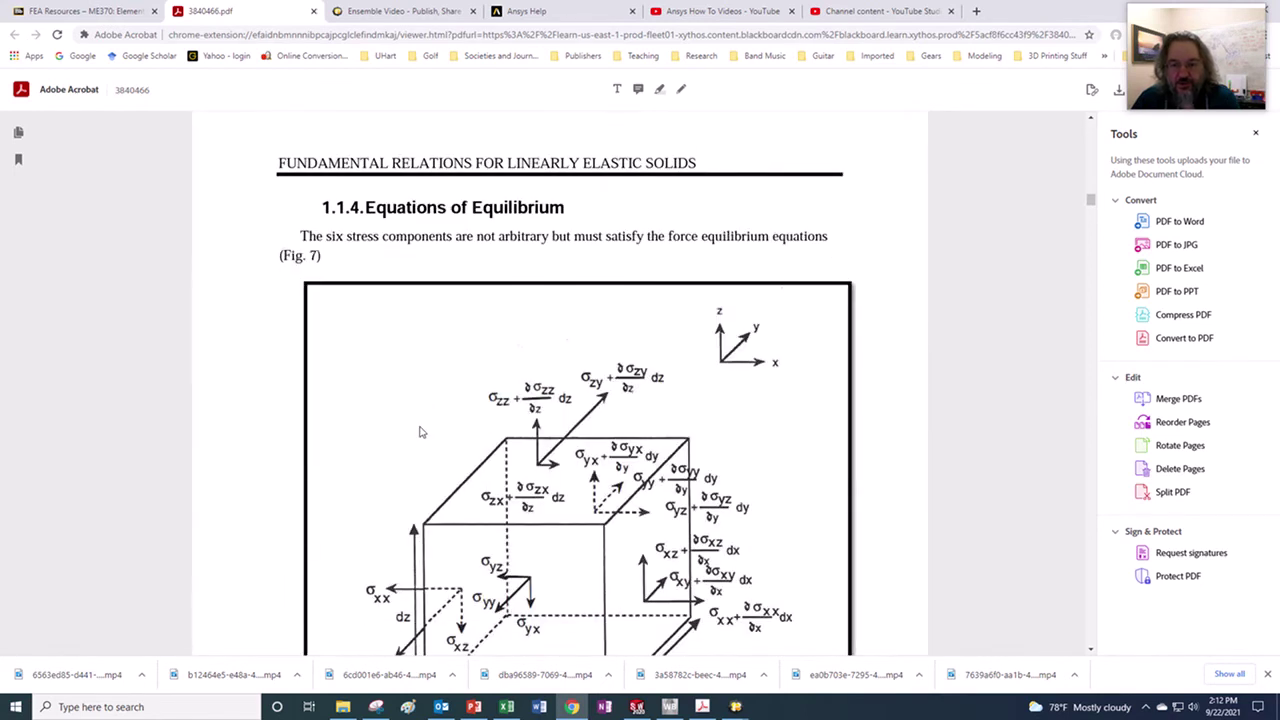
scroll(420, 432, "down", 12)
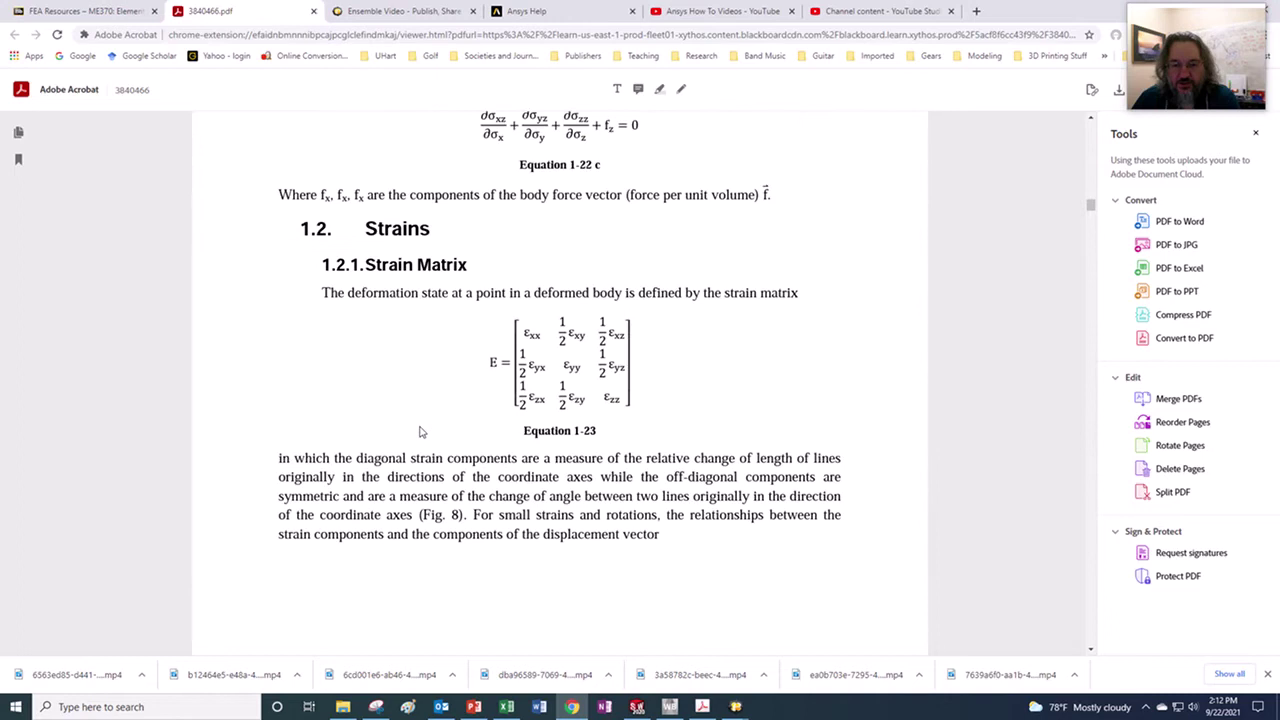
scroll(420, 432, "down", 15)
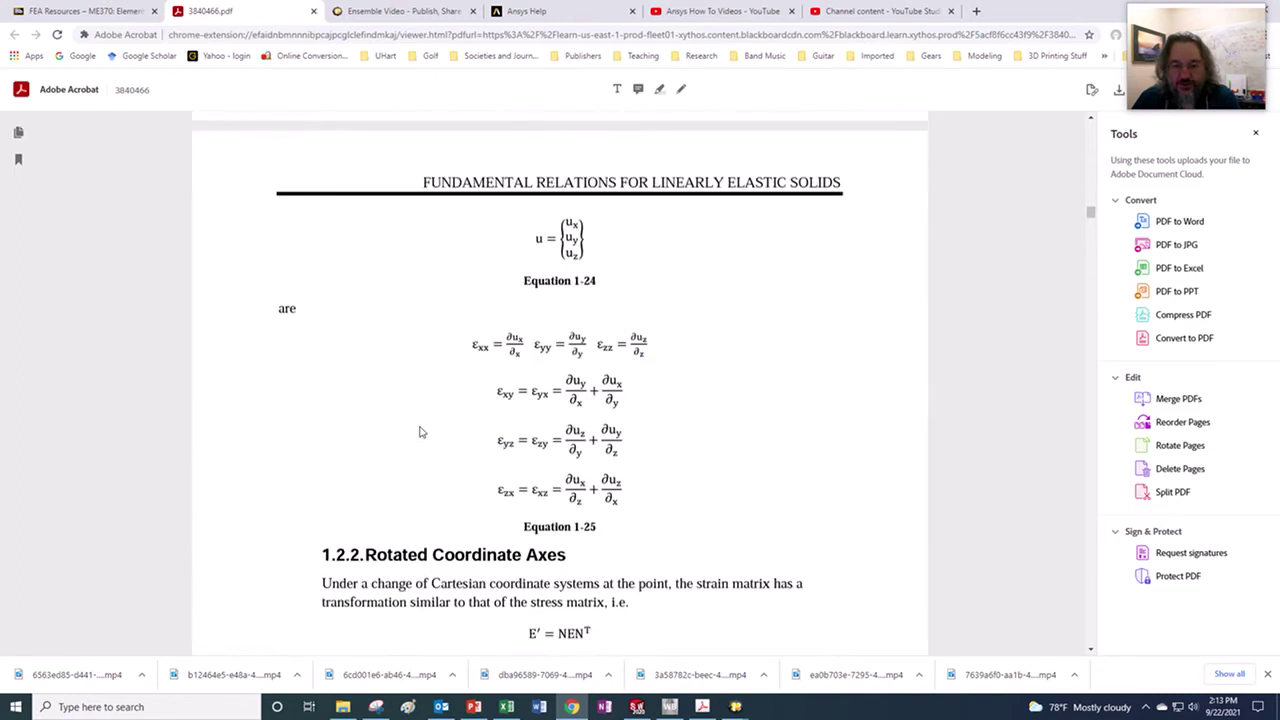
scroll(420, 432, "down", 15)
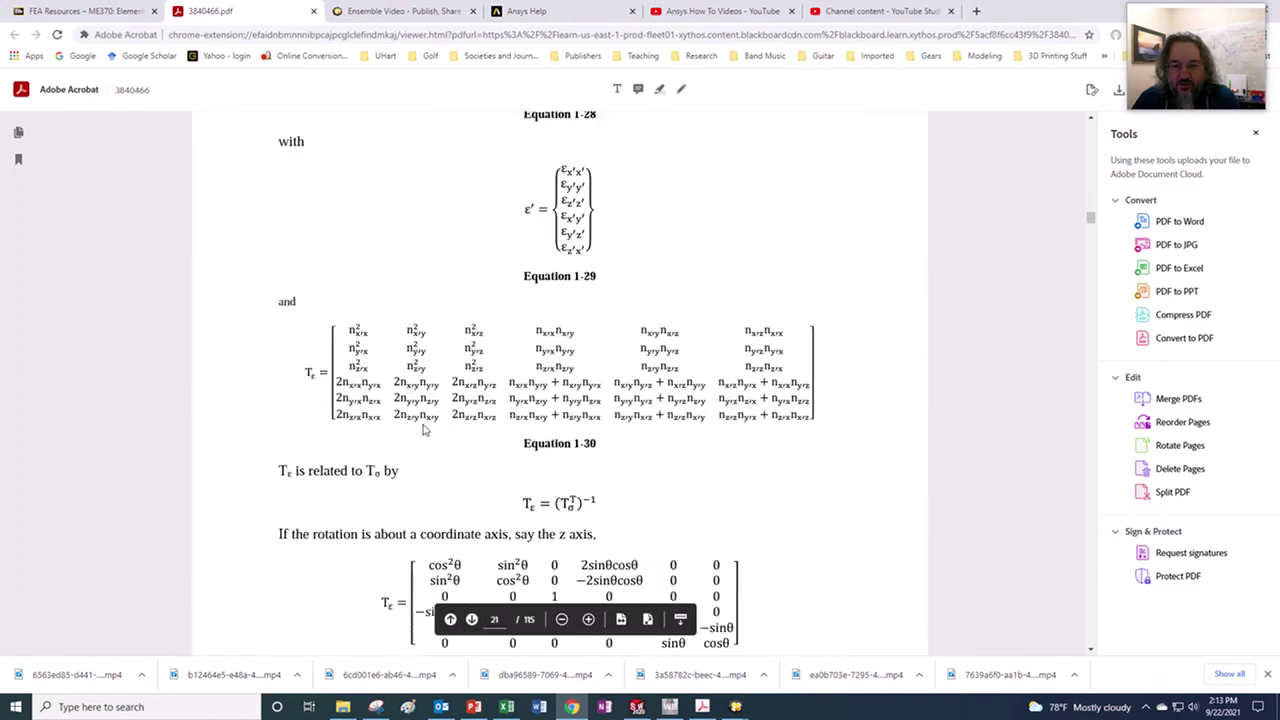
scroll(422, 429, "down", 20)
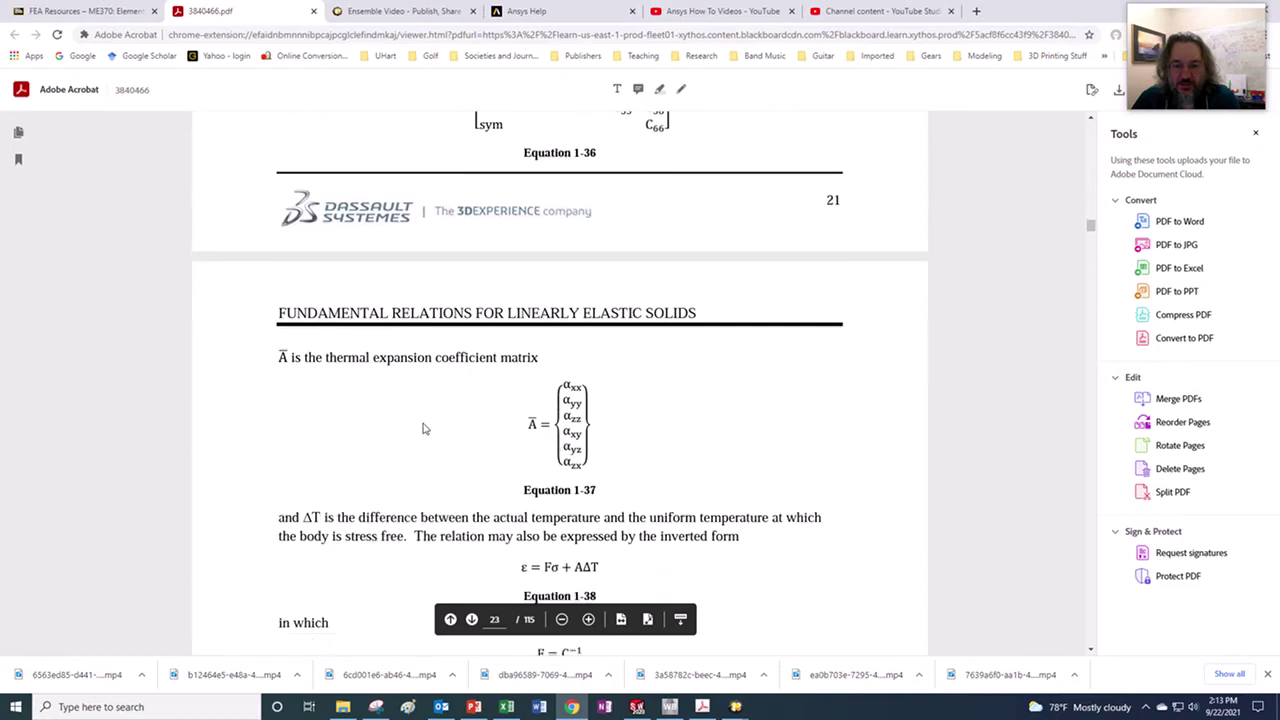
scroll(422, 429, "down", 15)
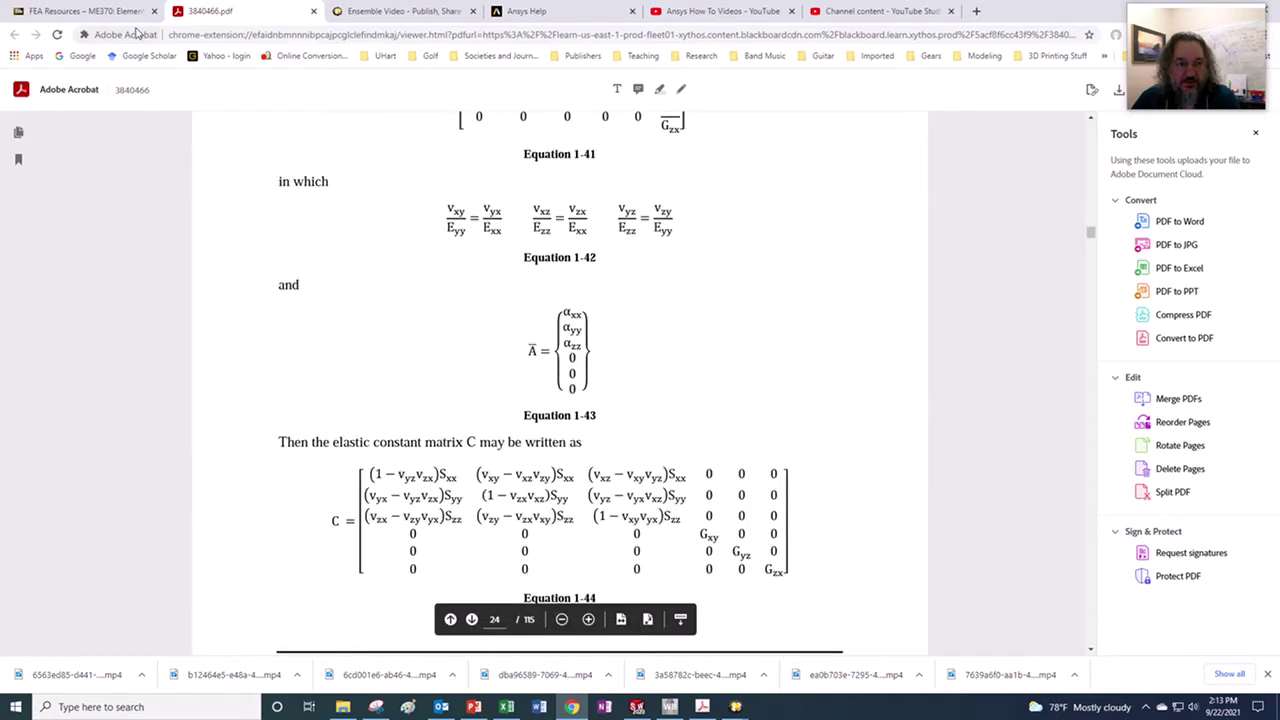
Step: Open "Introduction to Static Analysis Using Solidworks Simulation CRC.pdf" from the FEA Resources course page and look over its title pages
left_click(100, 11)
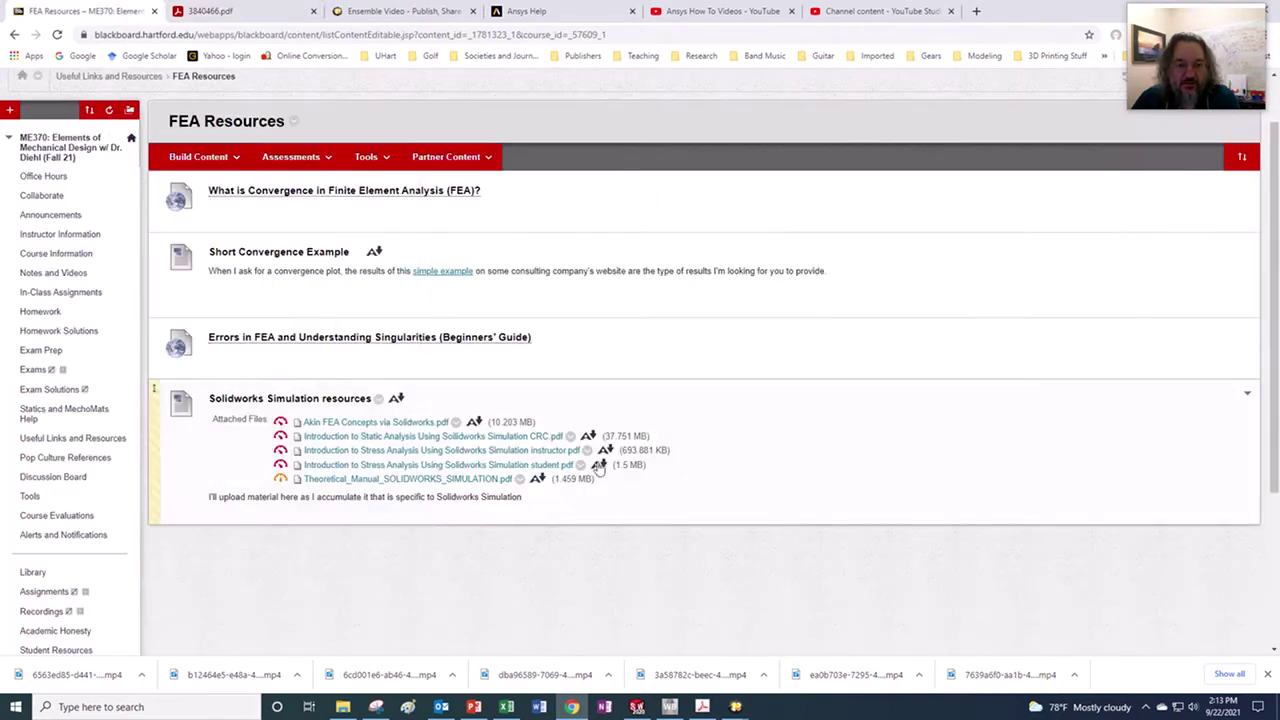
left_click(373, 439)
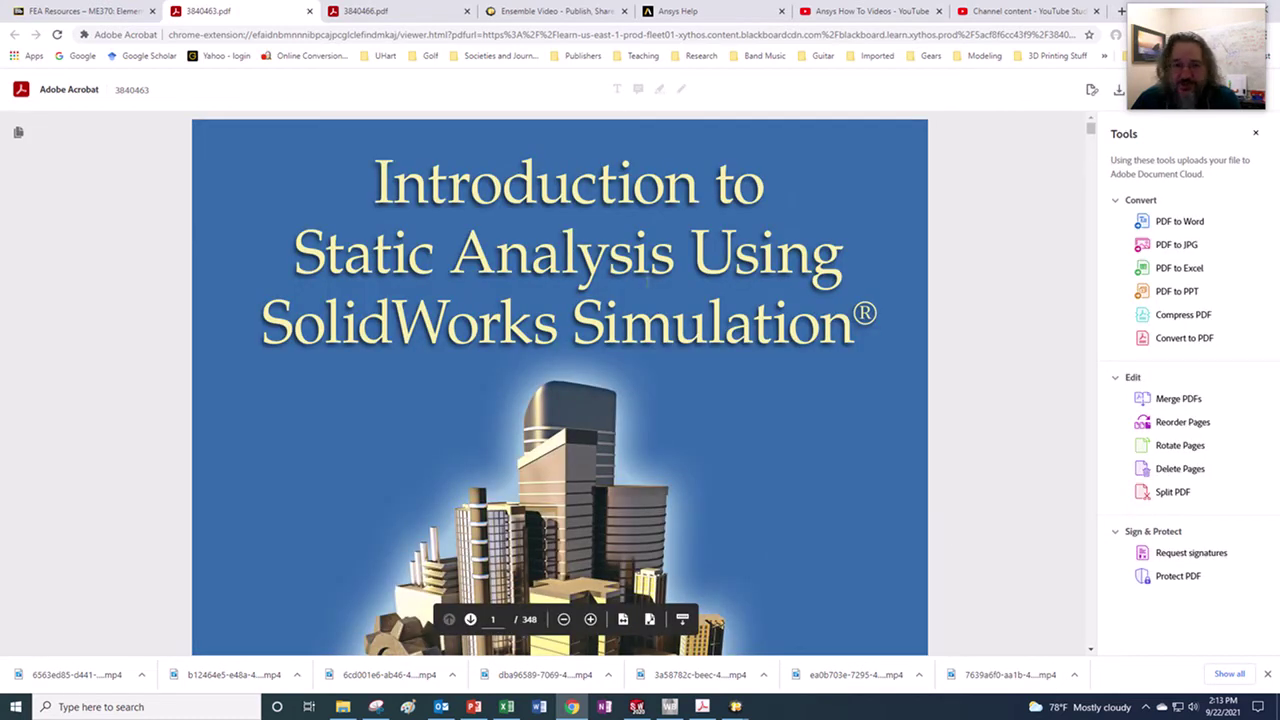
scroll(530, 350, "down", 10)
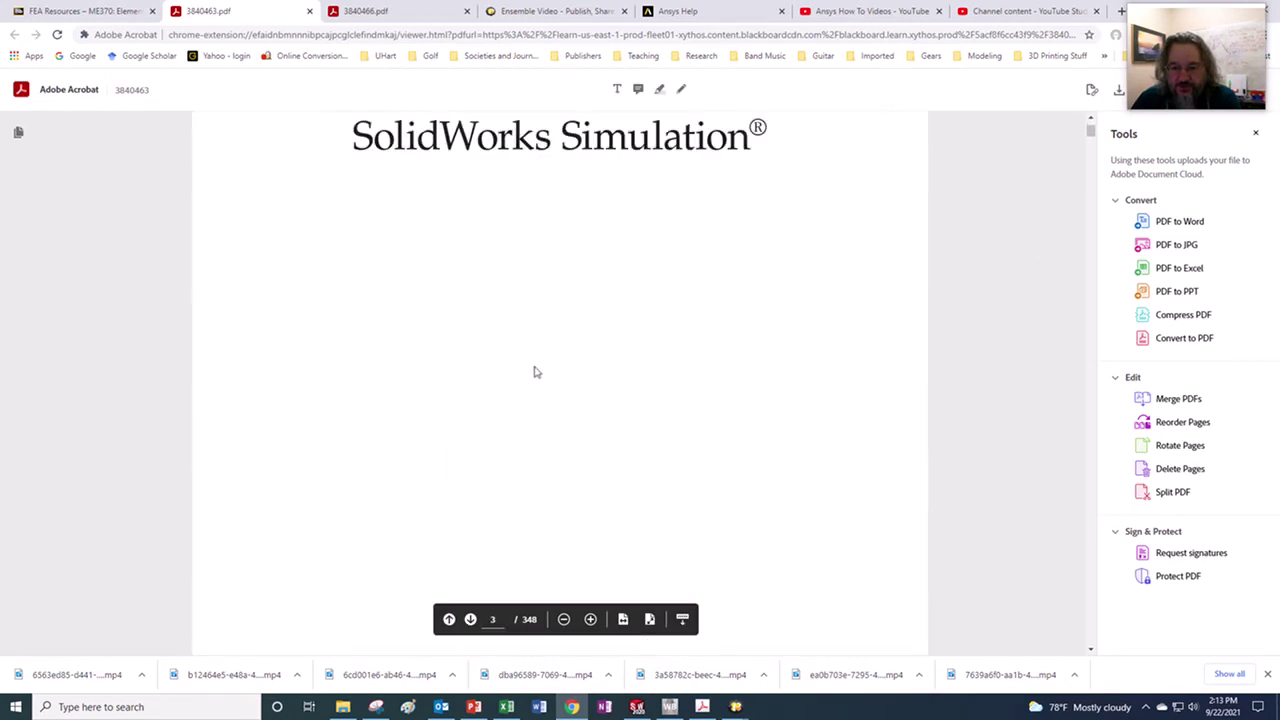
scroll(535, 370, "down", 5)
left_click(565, 620)
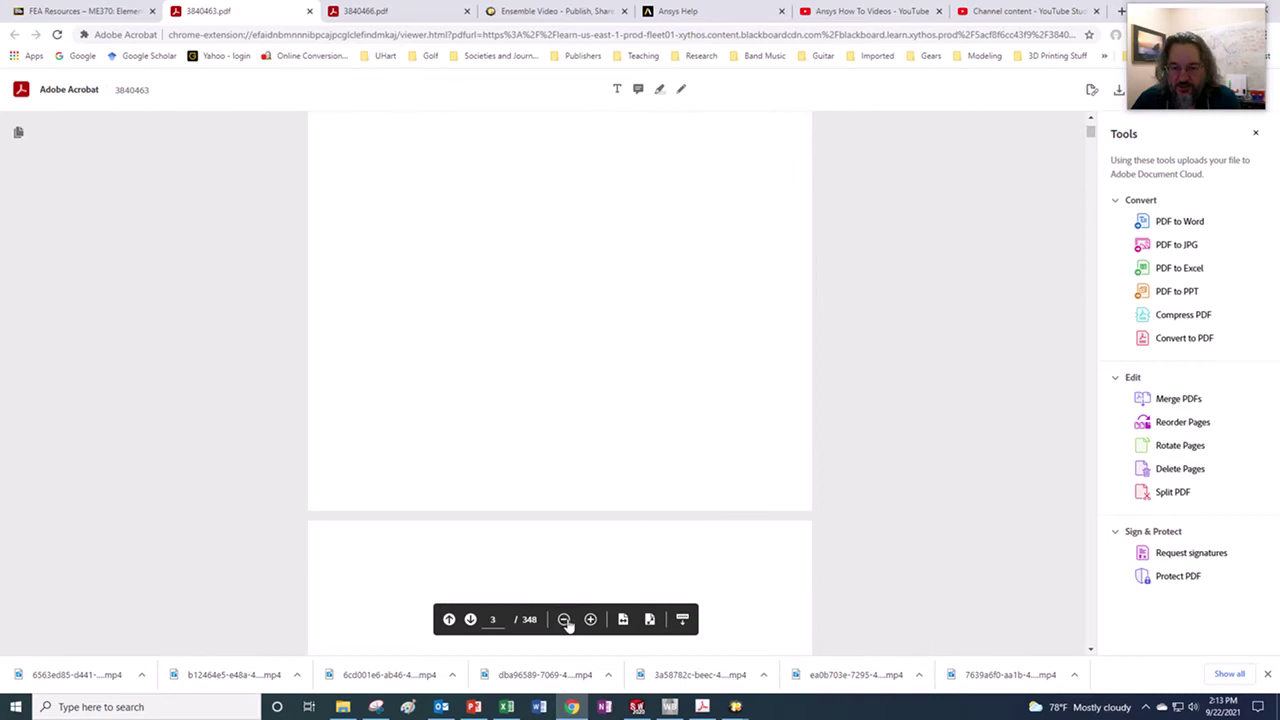
left_click(565, 620)
scroll(546, 486, "down", 5)
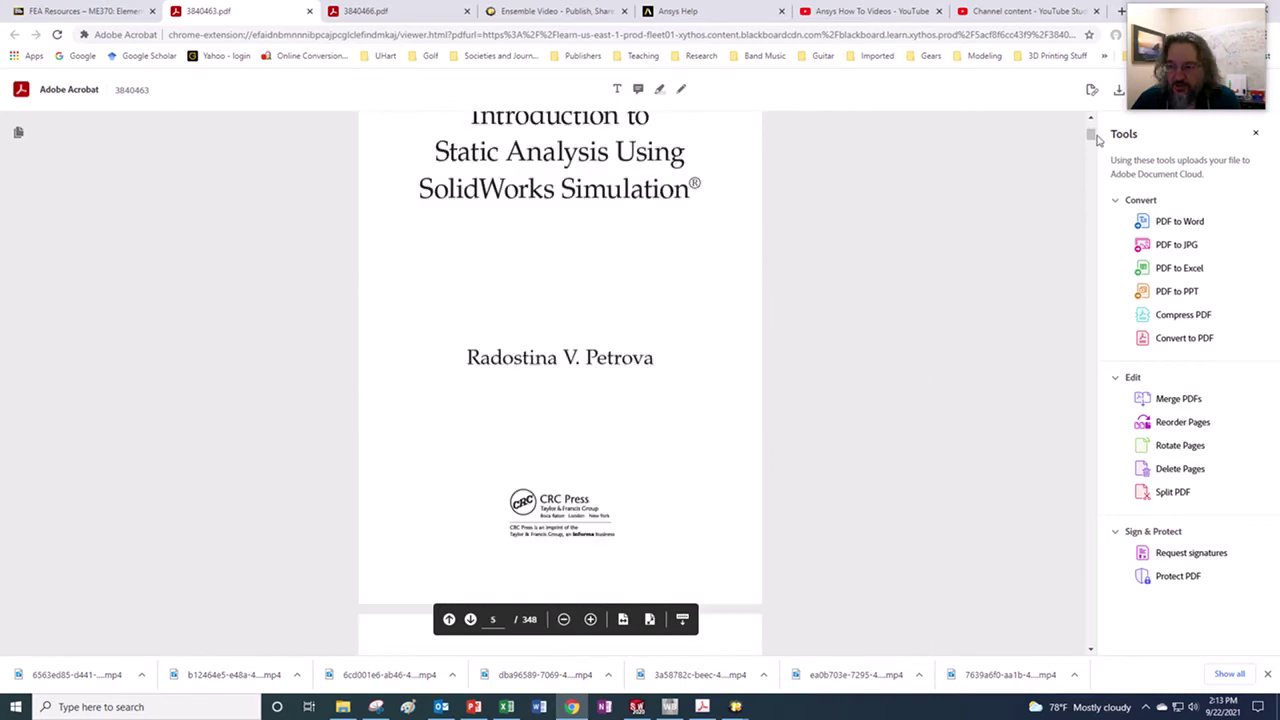
Step: Jump ahead to page 44 of the book and examine its descriptions of the study options and solver choices
left_click_drag(1092, 134, 1093, 193)
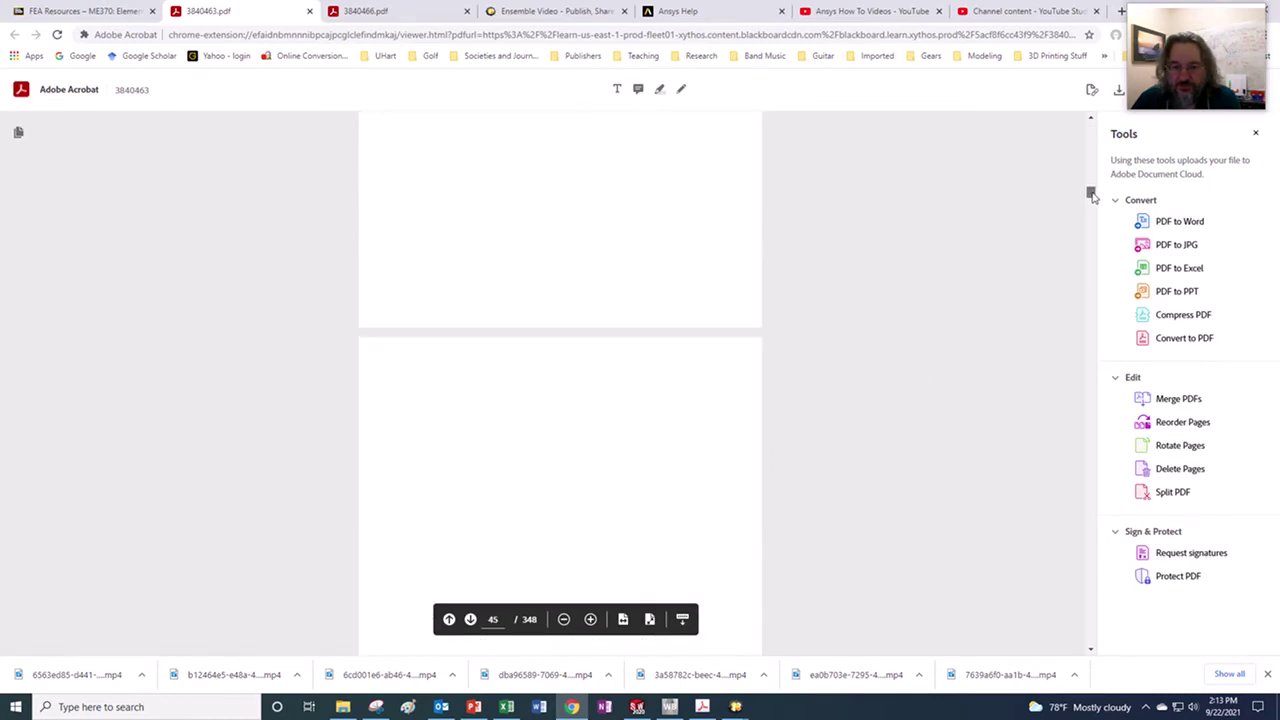
scroll(715, 390, "down", 4)
scroll(715, 389, "up", 6)
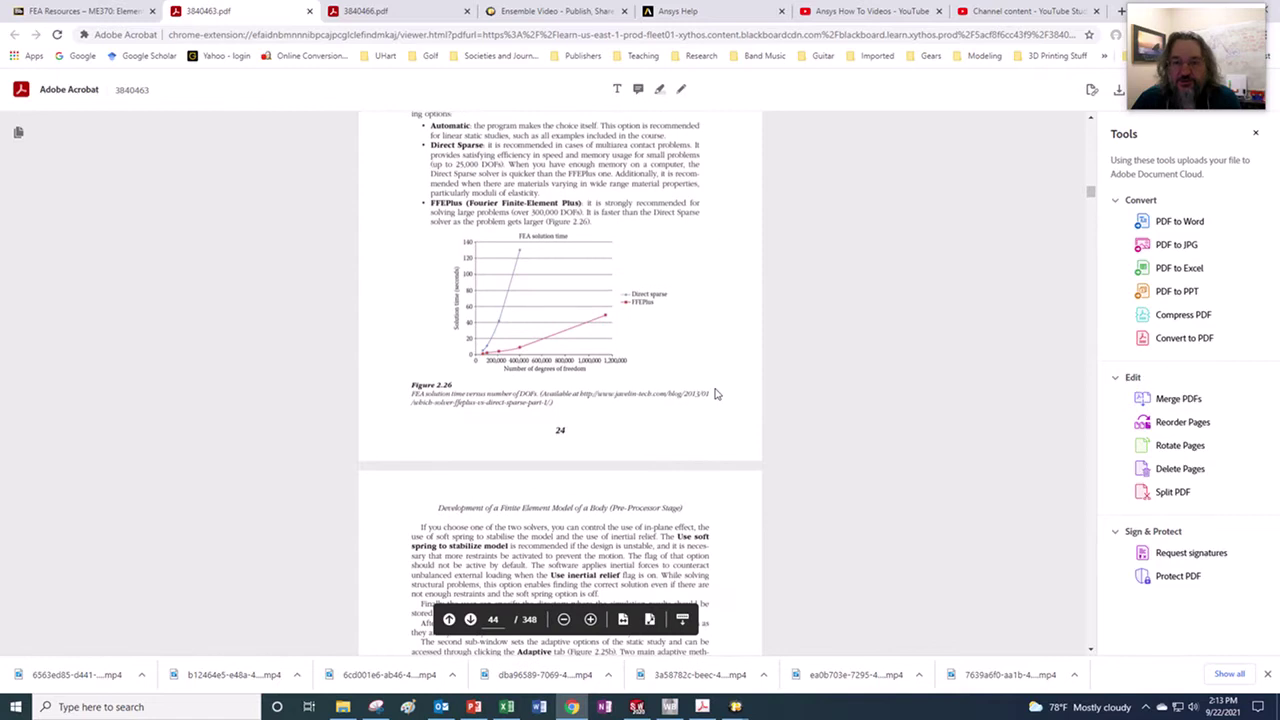
scroll(715, 393, "up", 4)
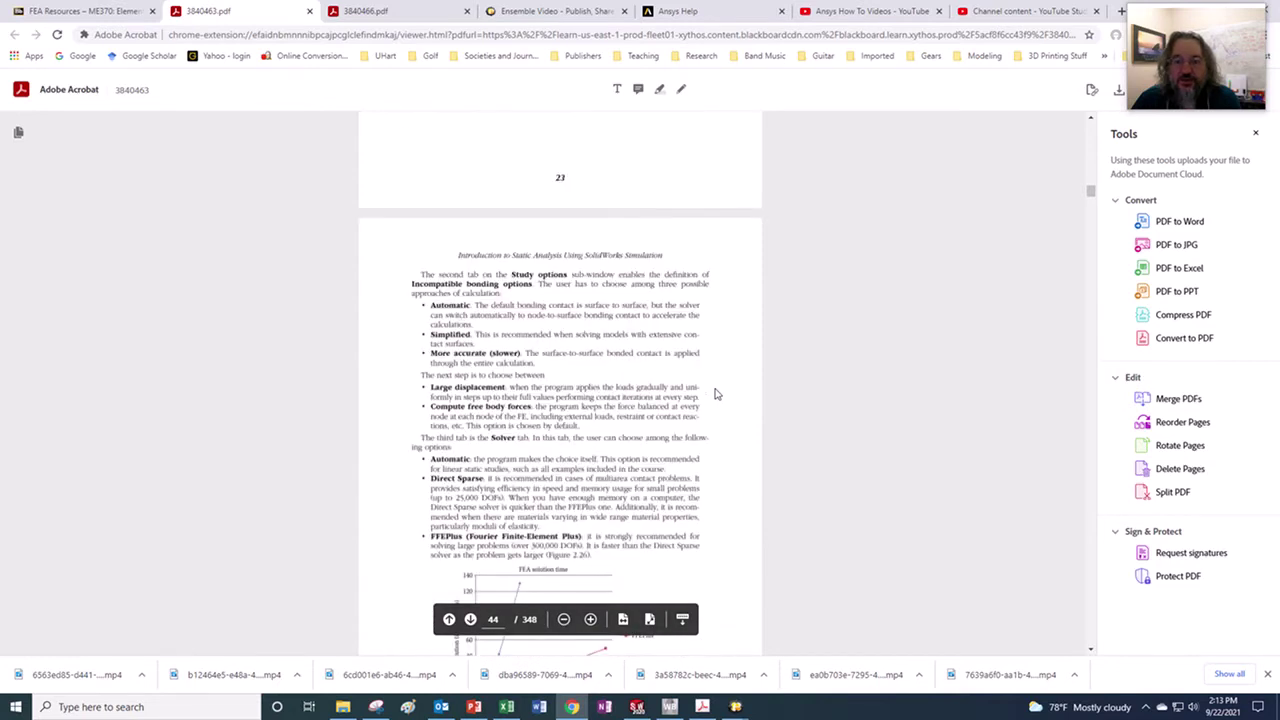
Step: Look over the Study properties figure on page 43 and close both open reference PDFs
scroll(715, 393, "up", 1)
scroll(715, 393, "up", 3)
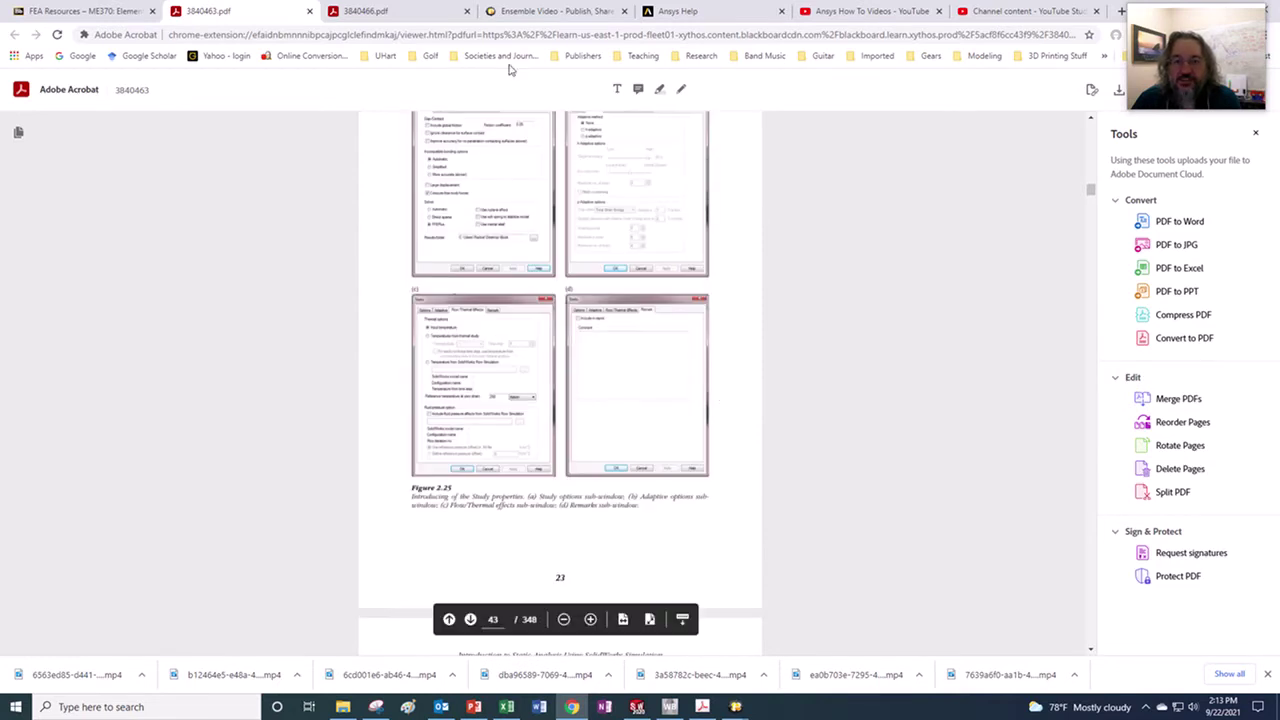
left_click(309, 12)
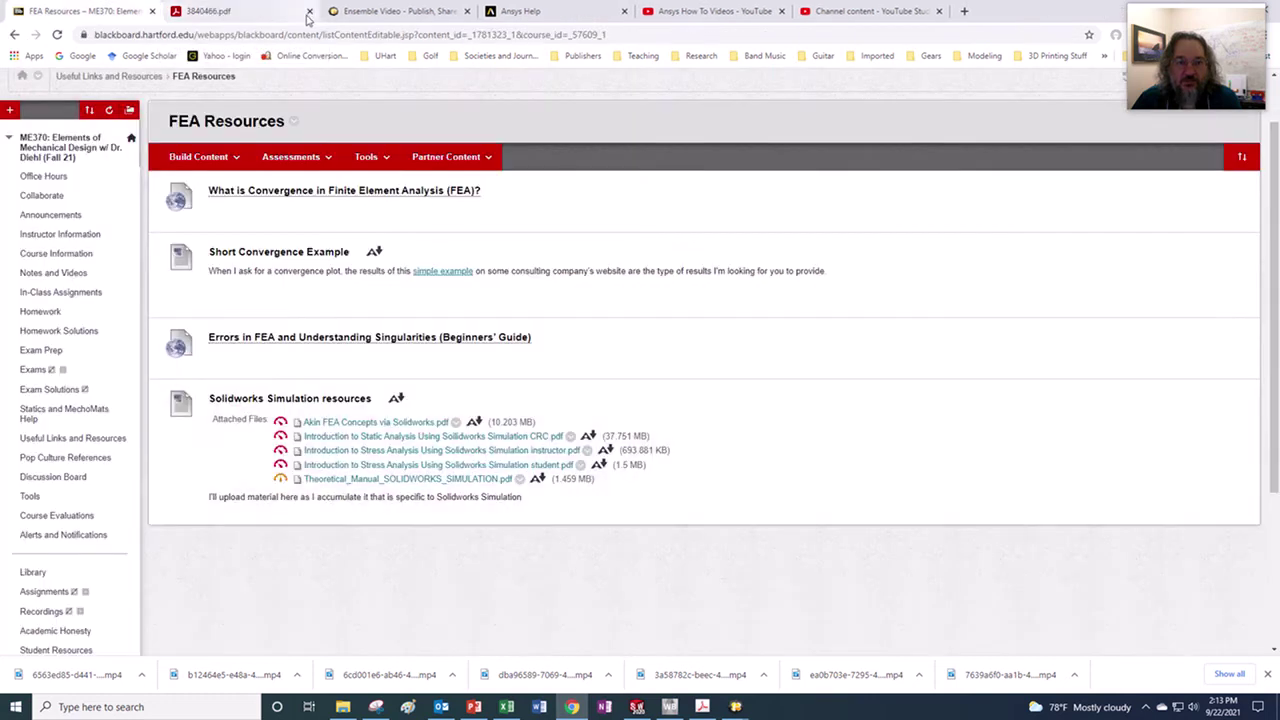
left_click(309, 12)
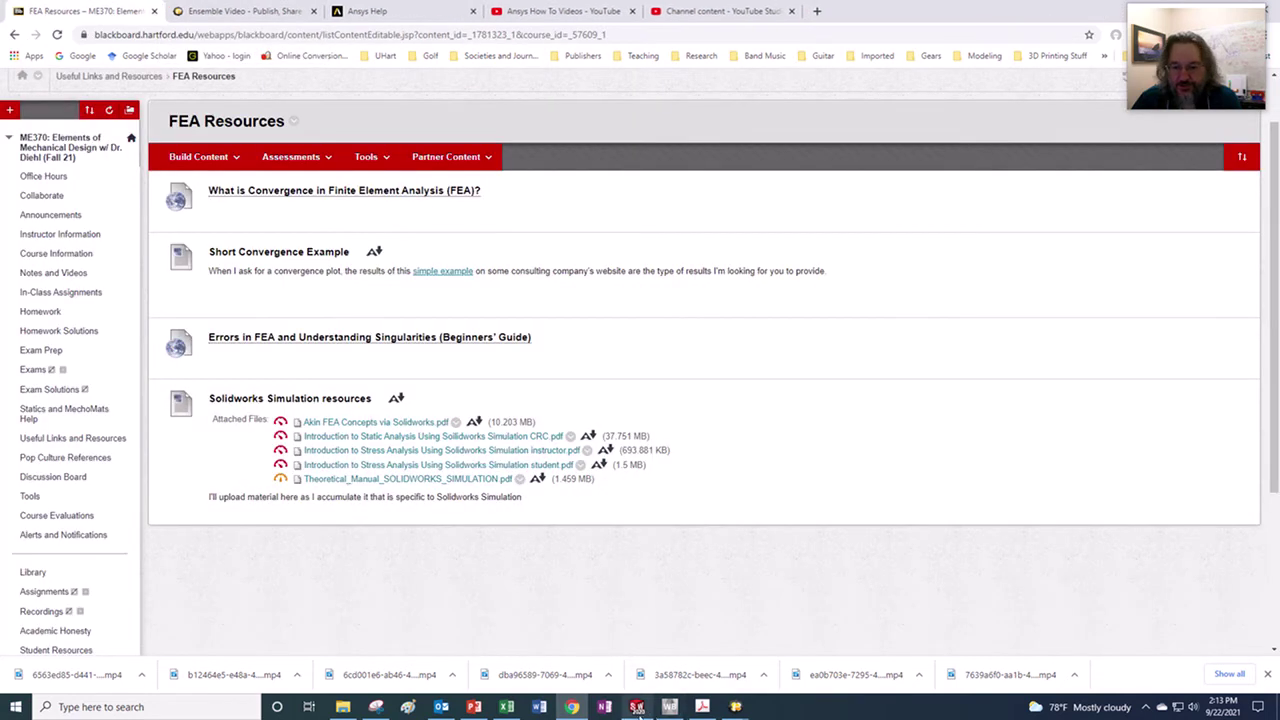
Step: Switch to SOLIDWORKS, create a new part document and apply the Plain White scene to it
left_click(637, 707)
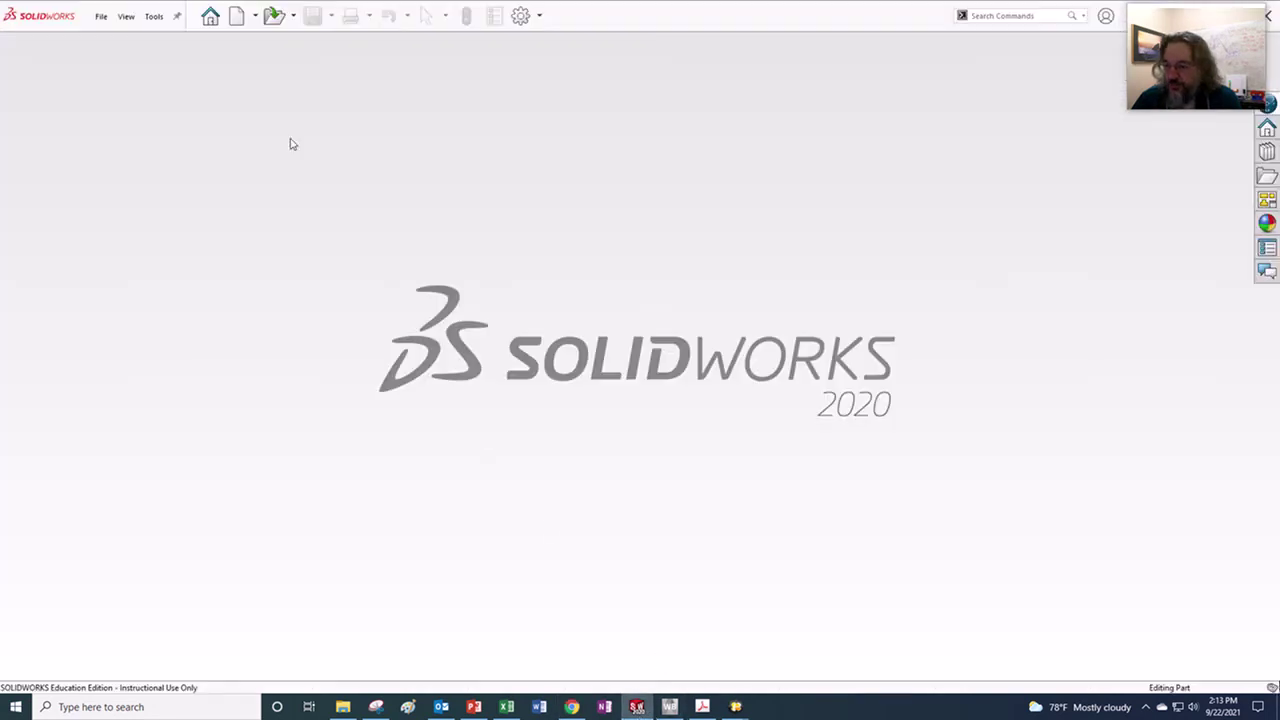
left_click(100, 17)
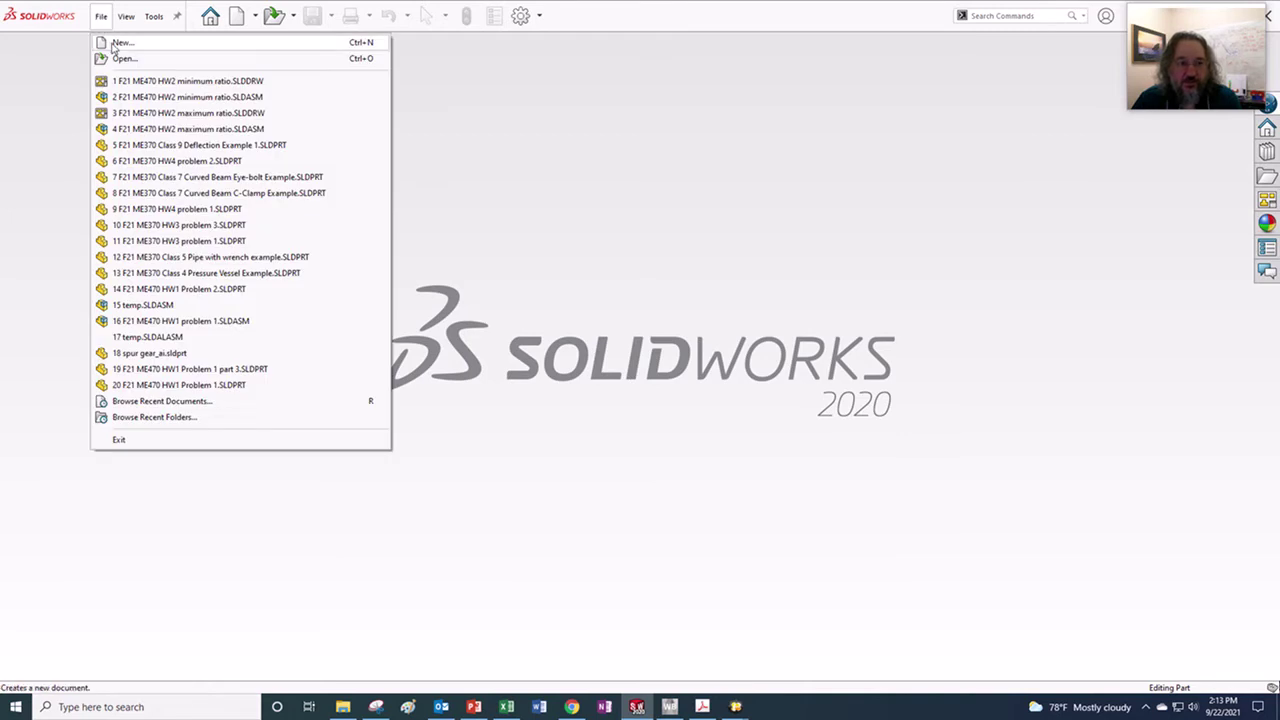
left_click(120, 43)
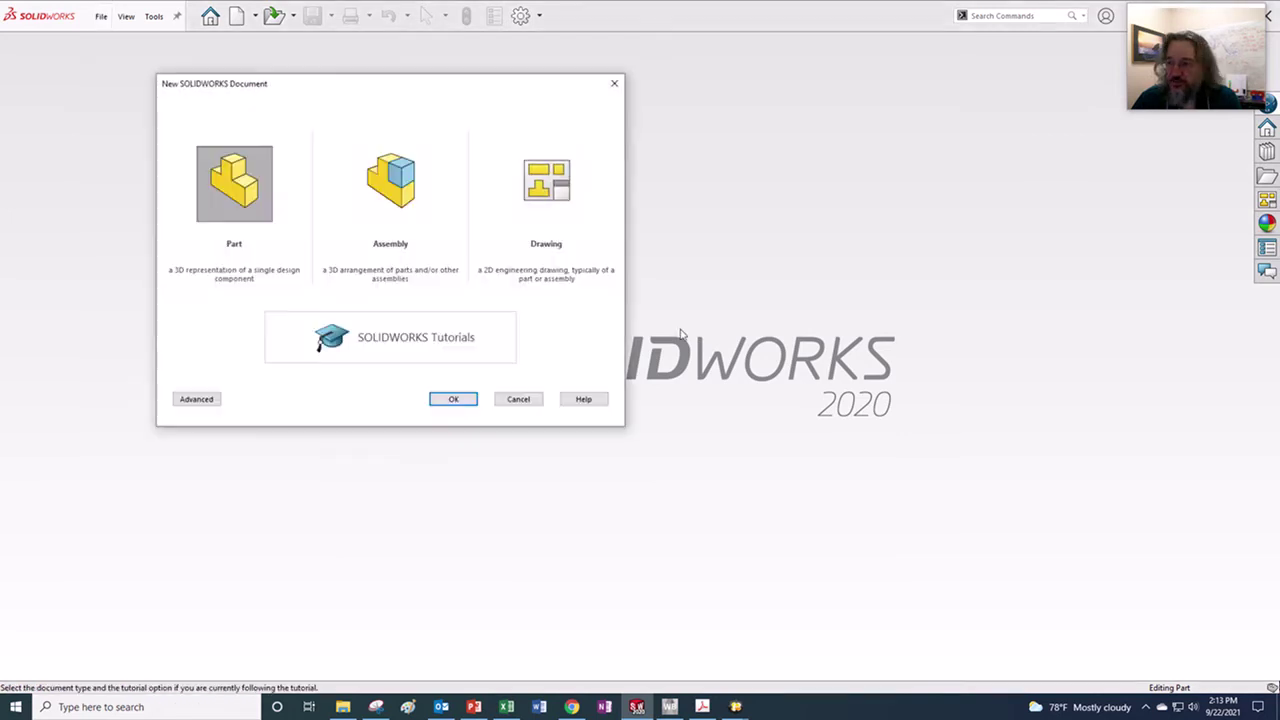
left_click(456, 402)
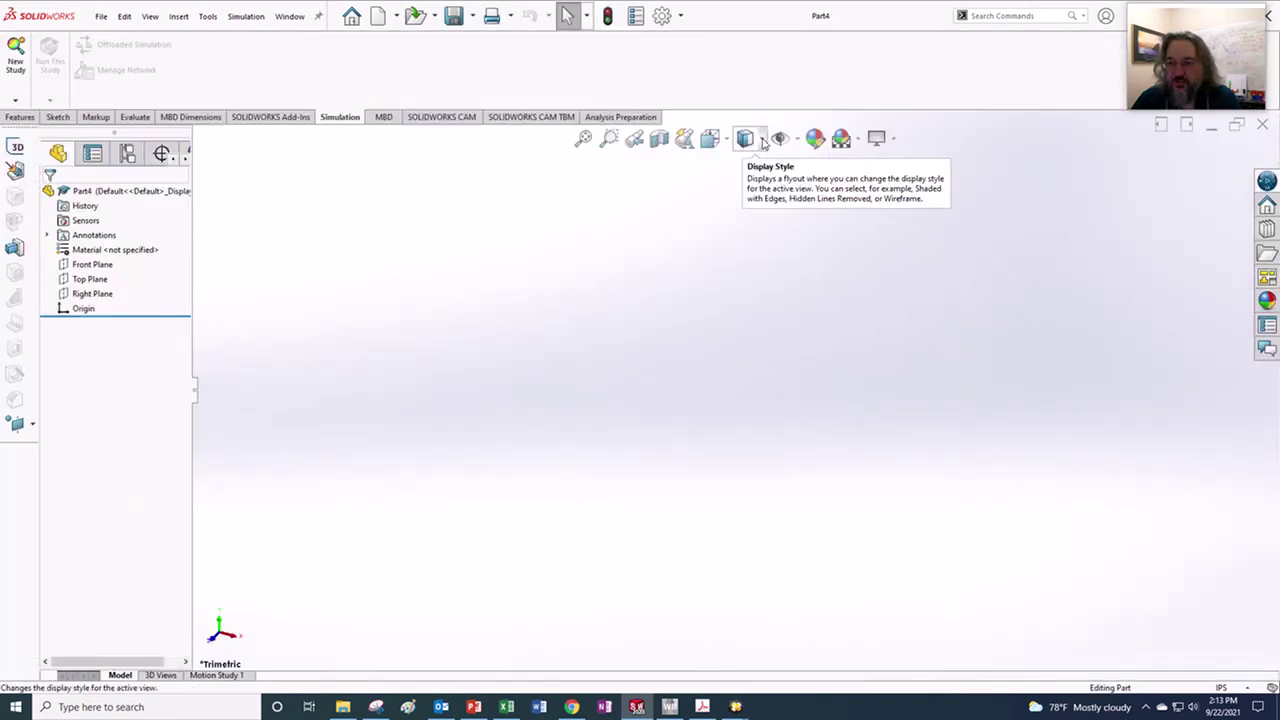
left_click(842, 138)
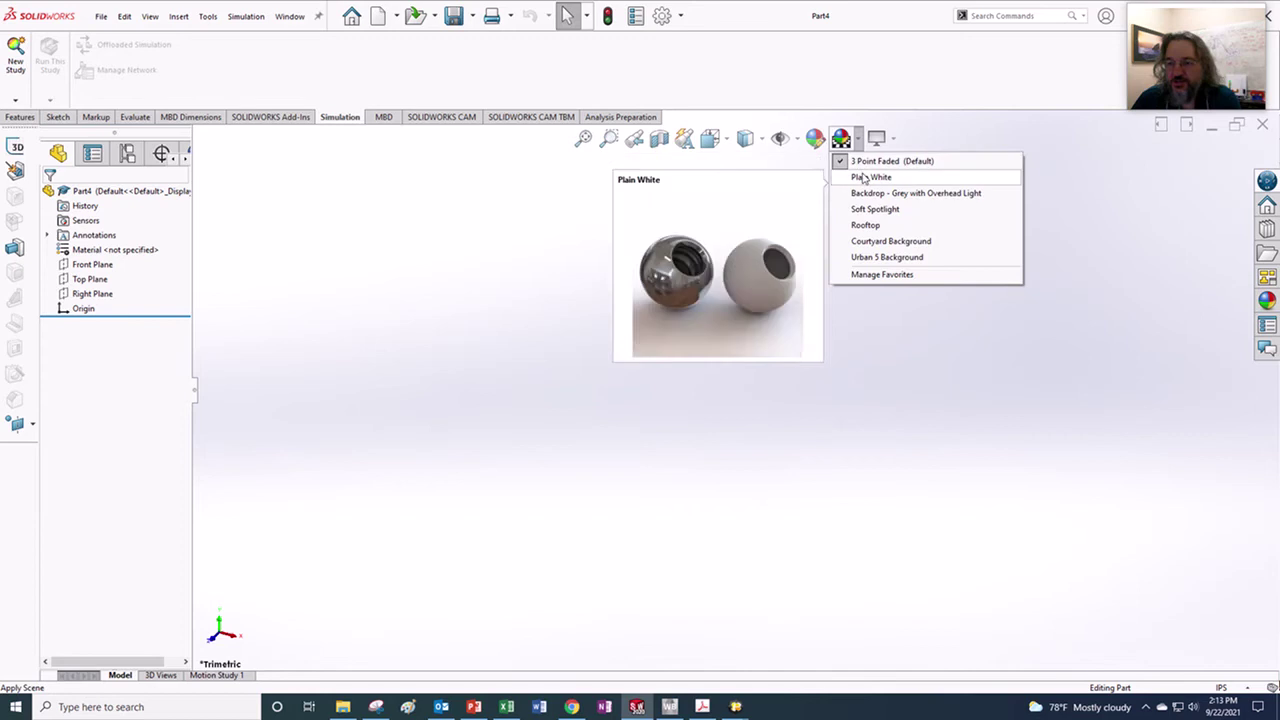
left_click(862, 178)
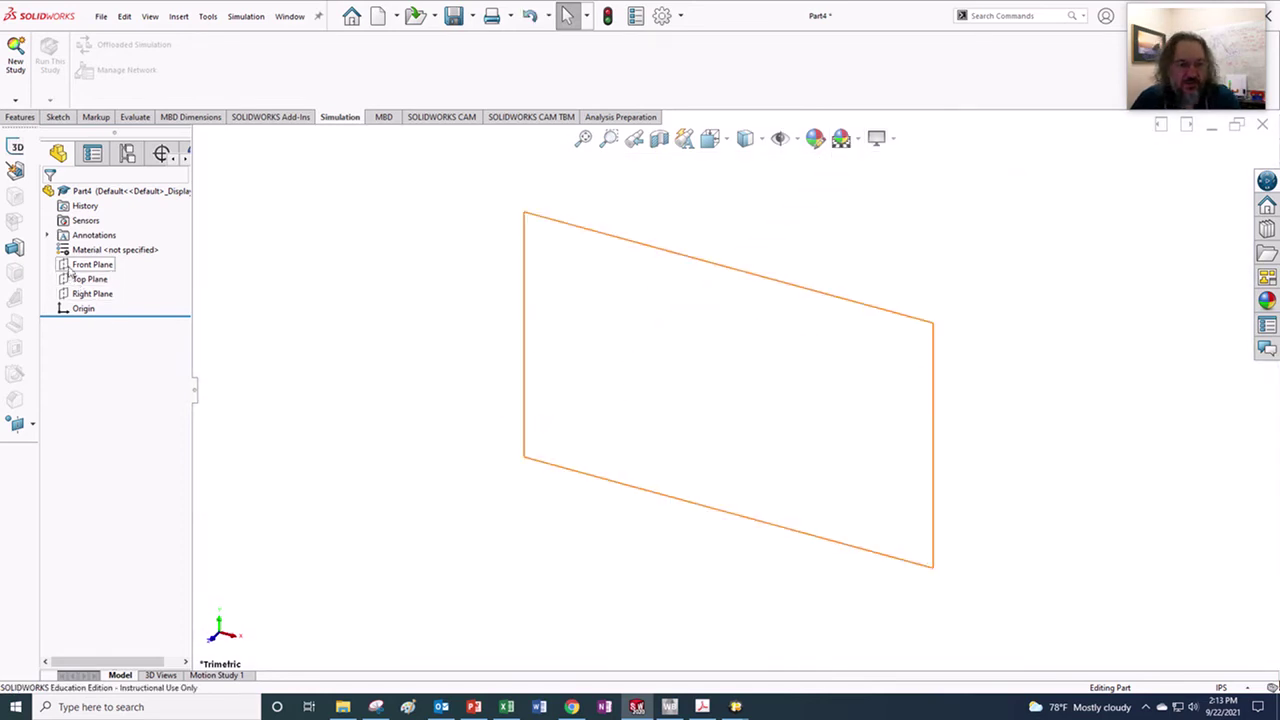
Step: Select the Top Plane, then bring up the PowerPoint slide with the bent steel bar example and move it clear of the model
left_click(80, 279)
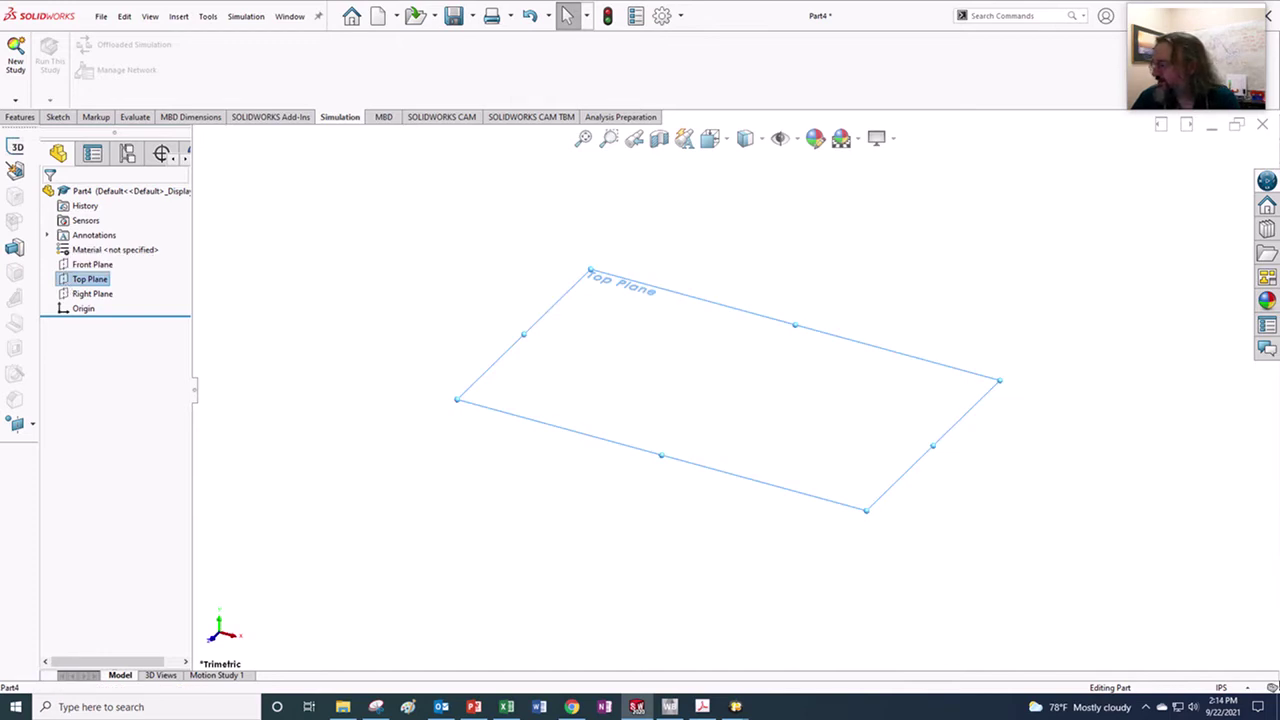
left_click(474, 707)
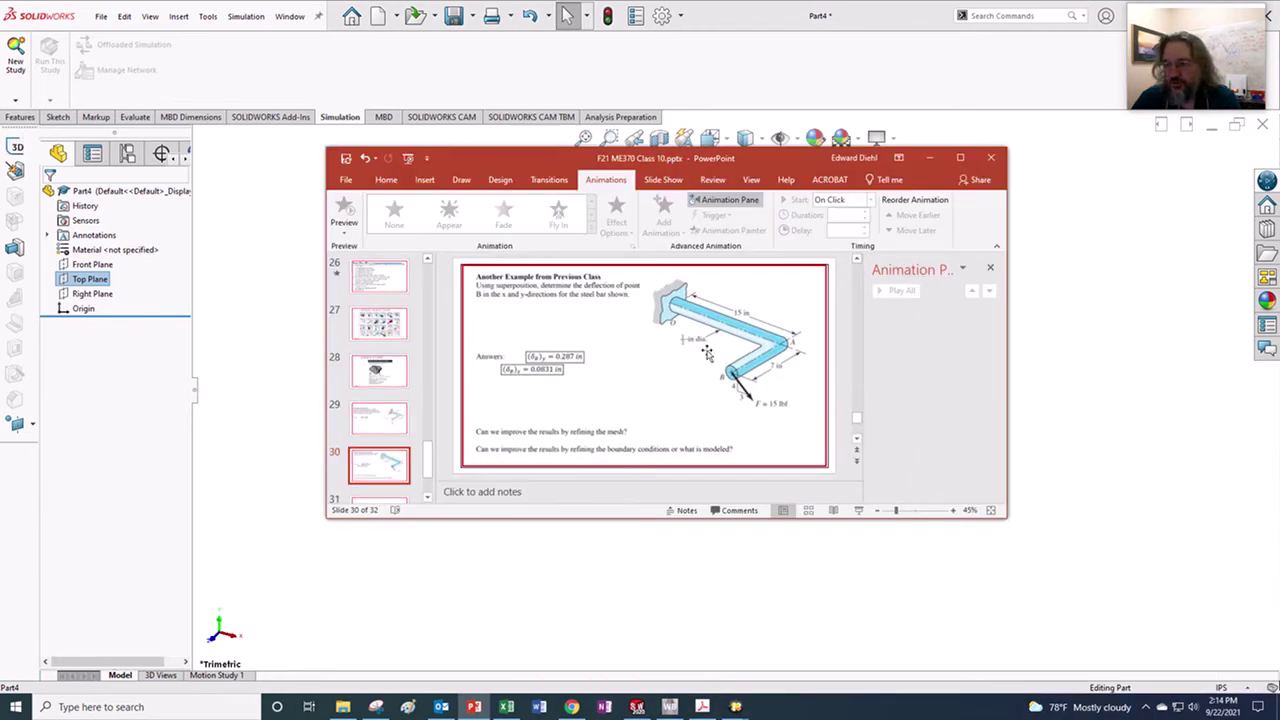
left_click_drag(762, 160, 1279, 224)
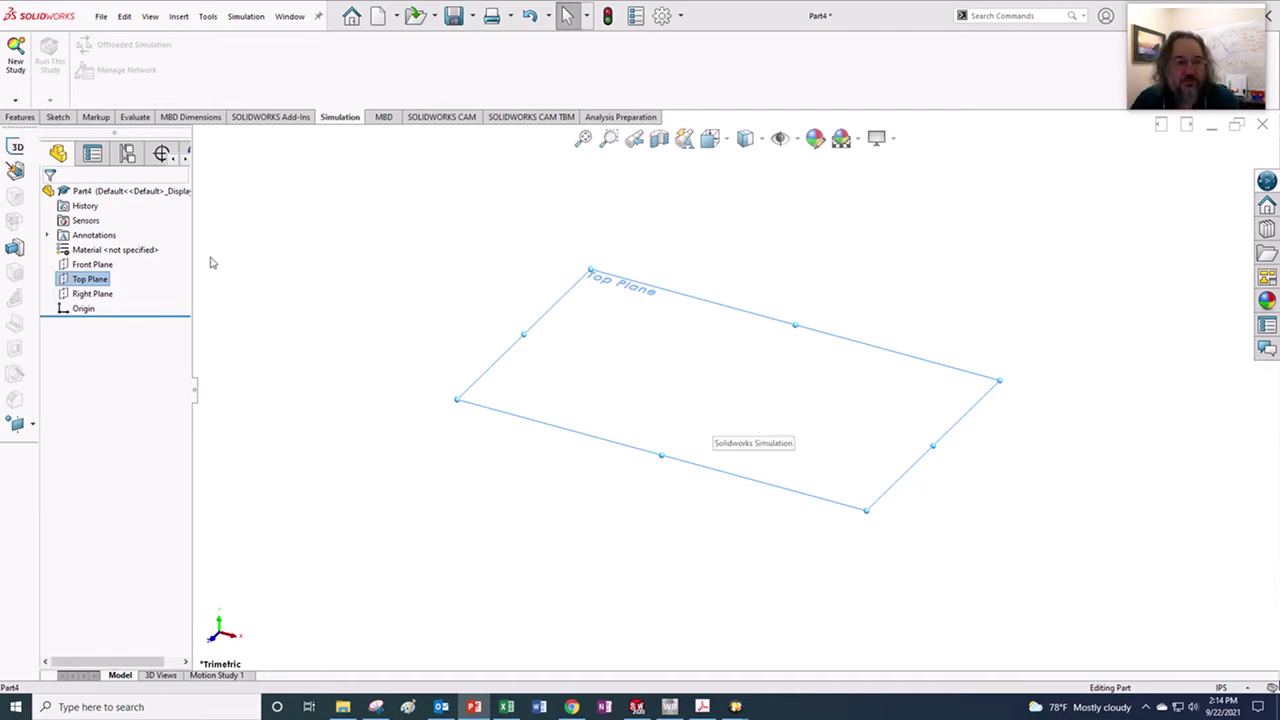
Step: Sketch on the Top Plane a horizontal line about 6 in long from the origin and a perpendicular line down from its far end
left_click(20, 119)
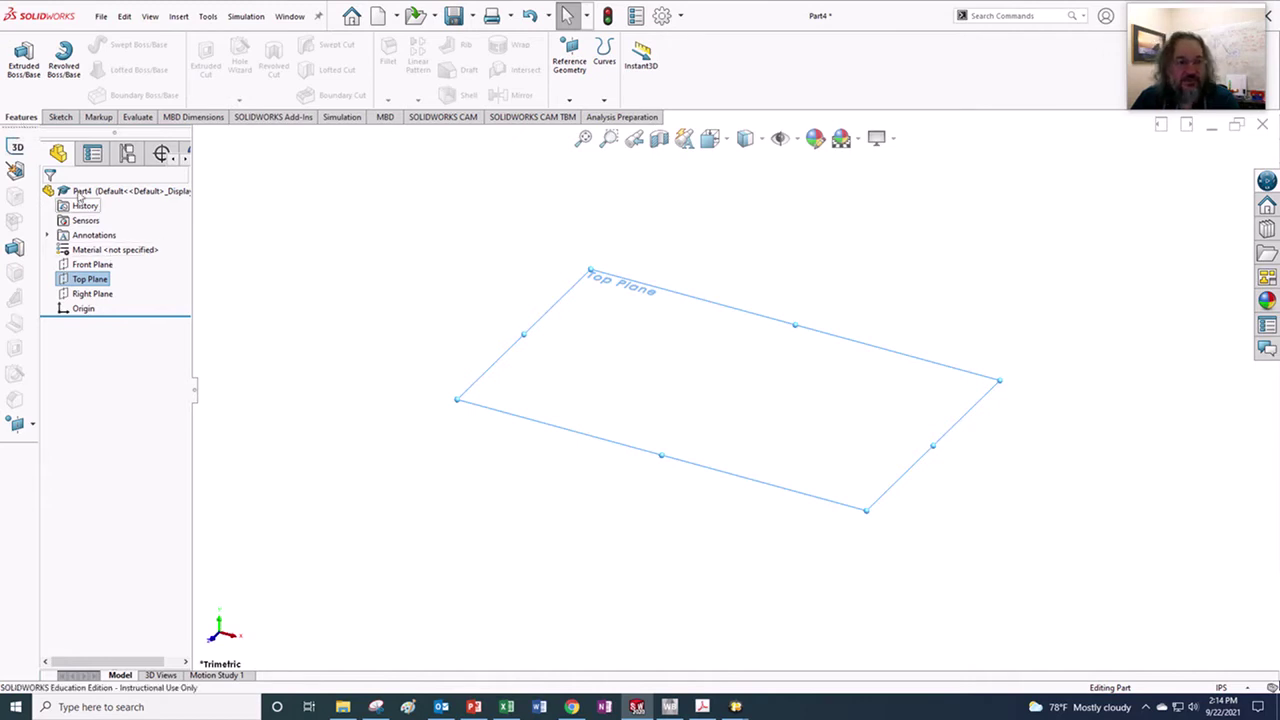
left_click(60, 117)
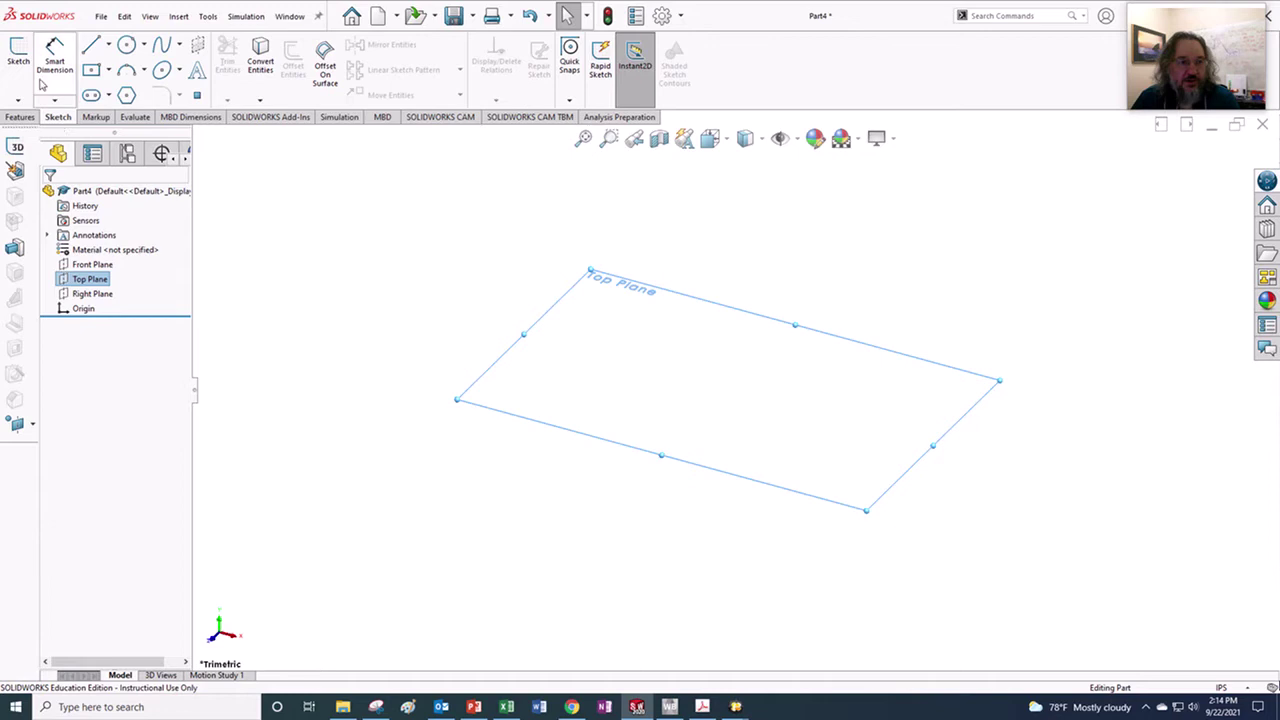
left_click(91, 47)
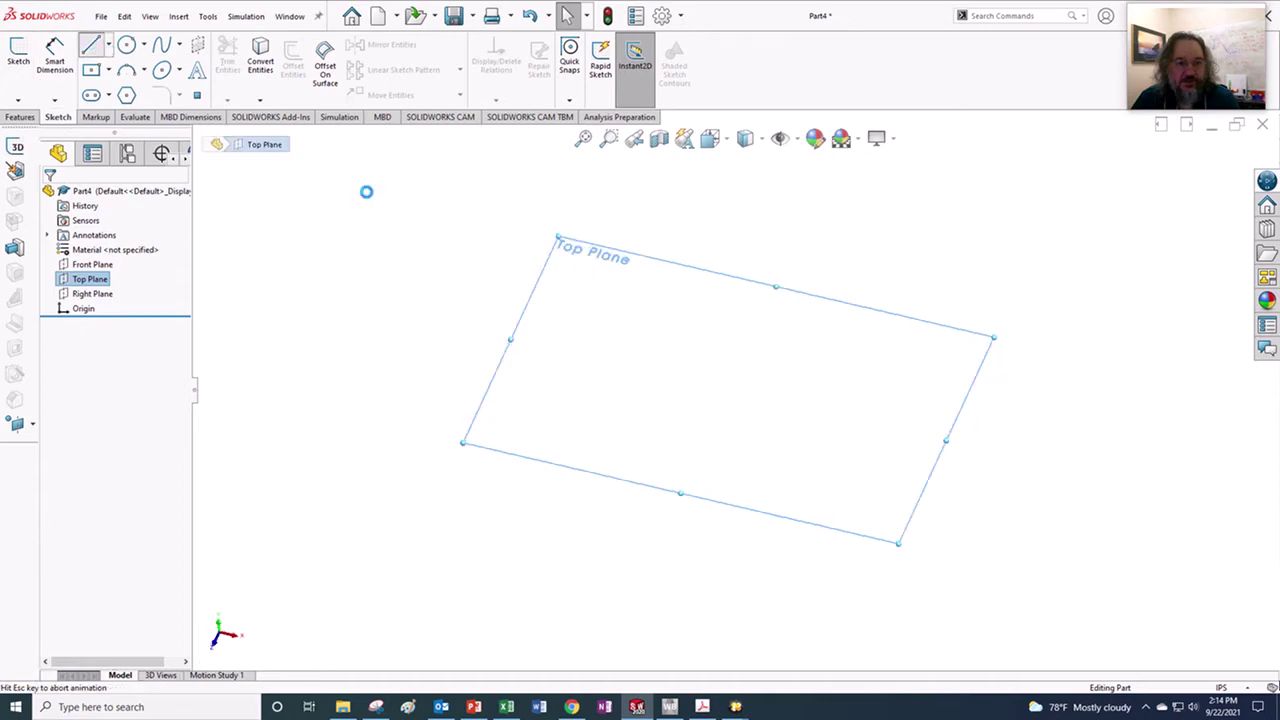
left_click(737, 392)
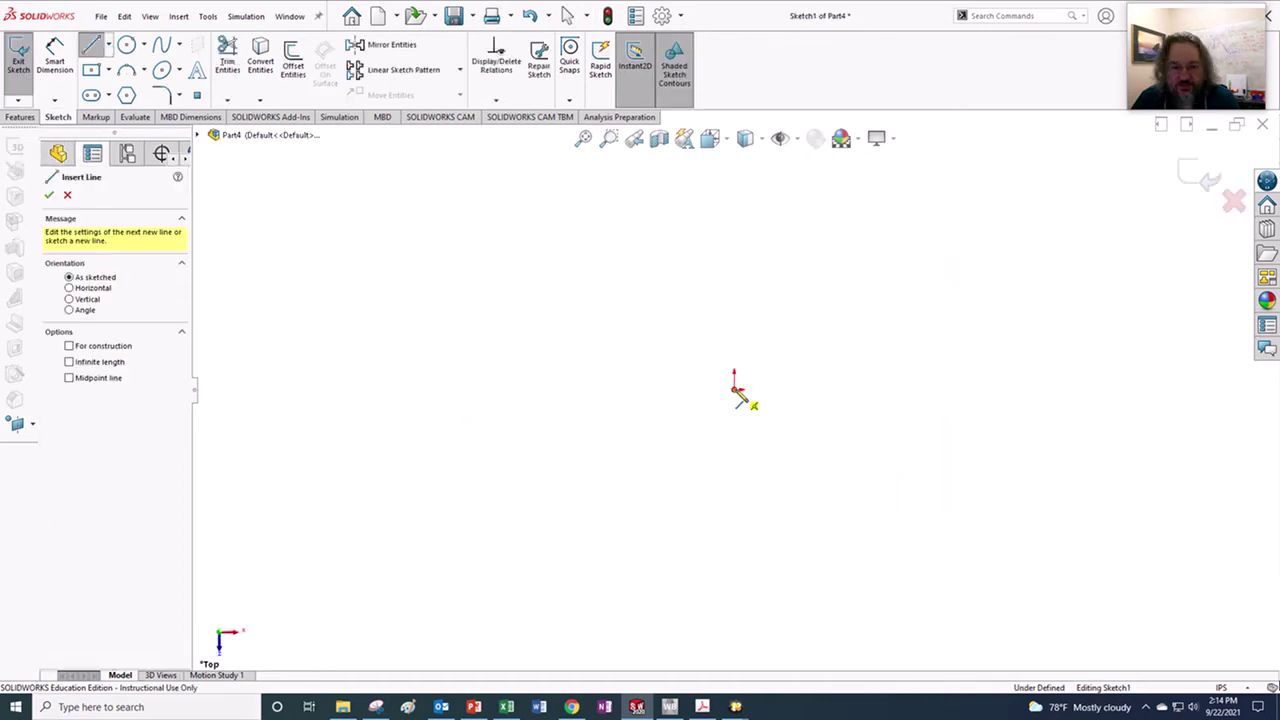
left_click(1105, 390)
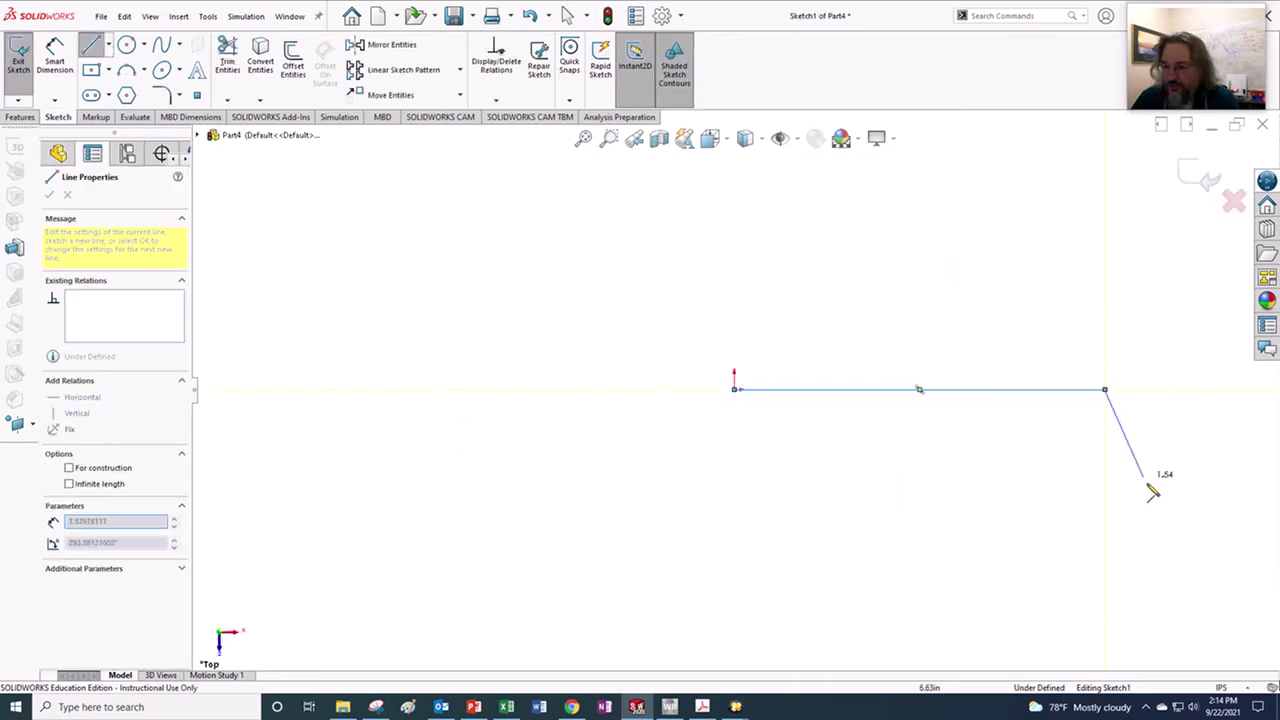
left_click(1105, 577)
key("Escape")
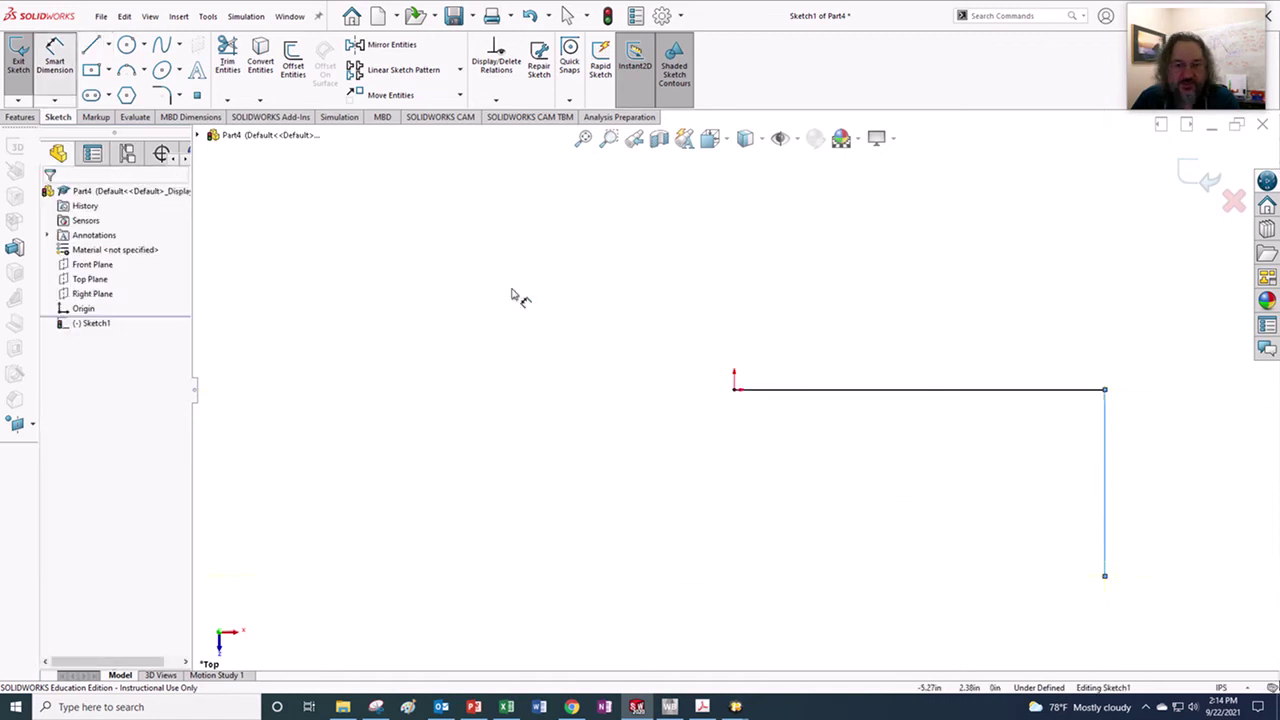
Step: Dimension the horizontal line to 15 in and the vertical line to 7 in
left_click(877, 392)
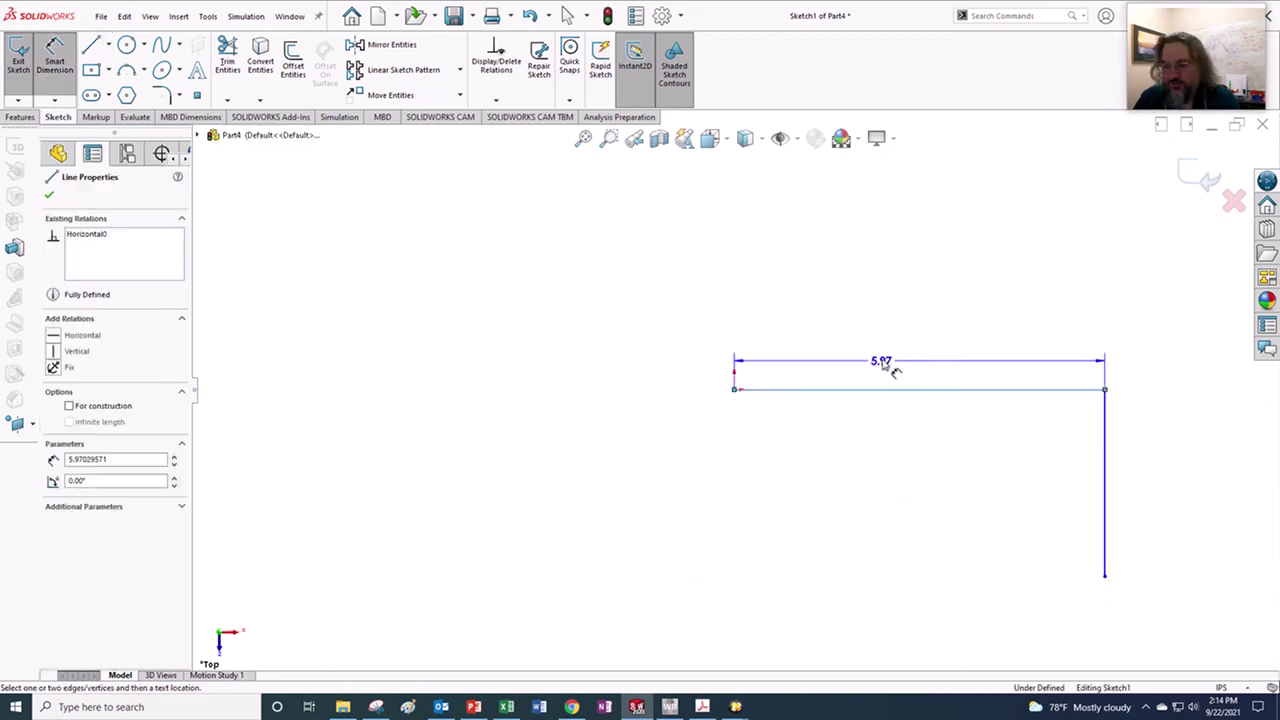
left_click(885, 362)
type("15")
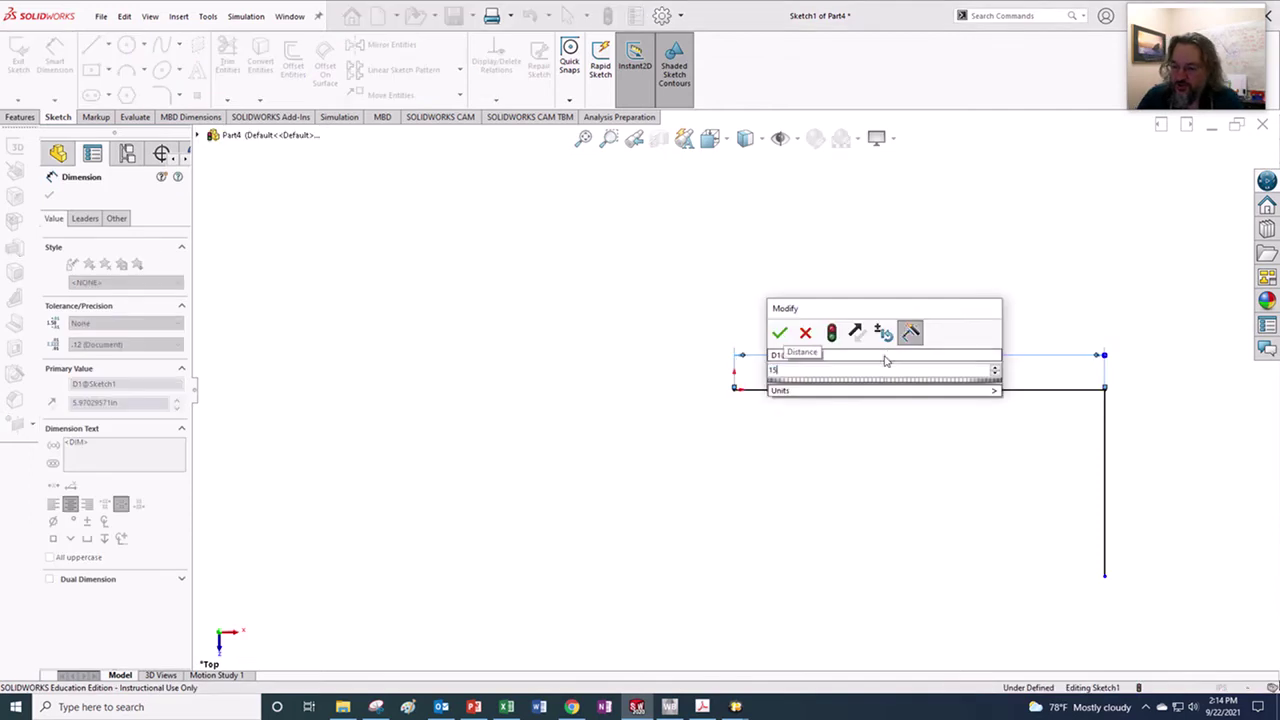
key("Return")
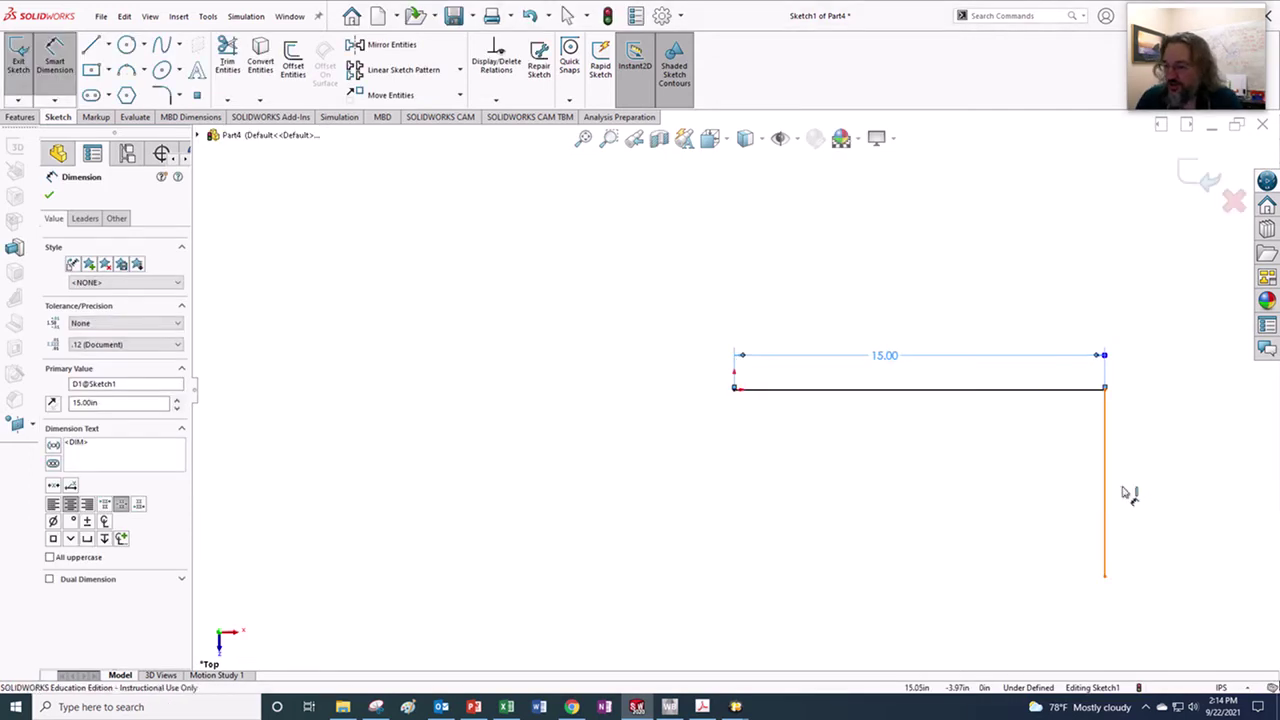
left_click(1106, 495)
left_click(1176, 492)
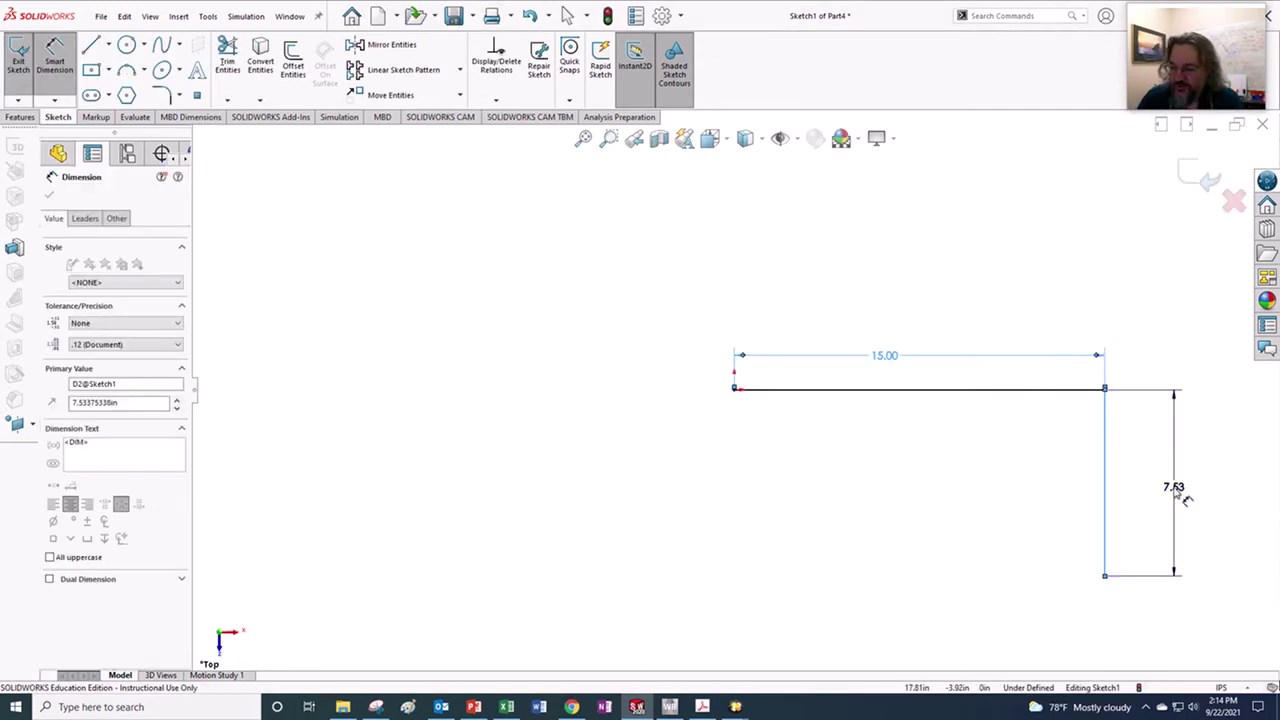
type("7")
key("Return")
scroll(1166, 493, "up", 2)
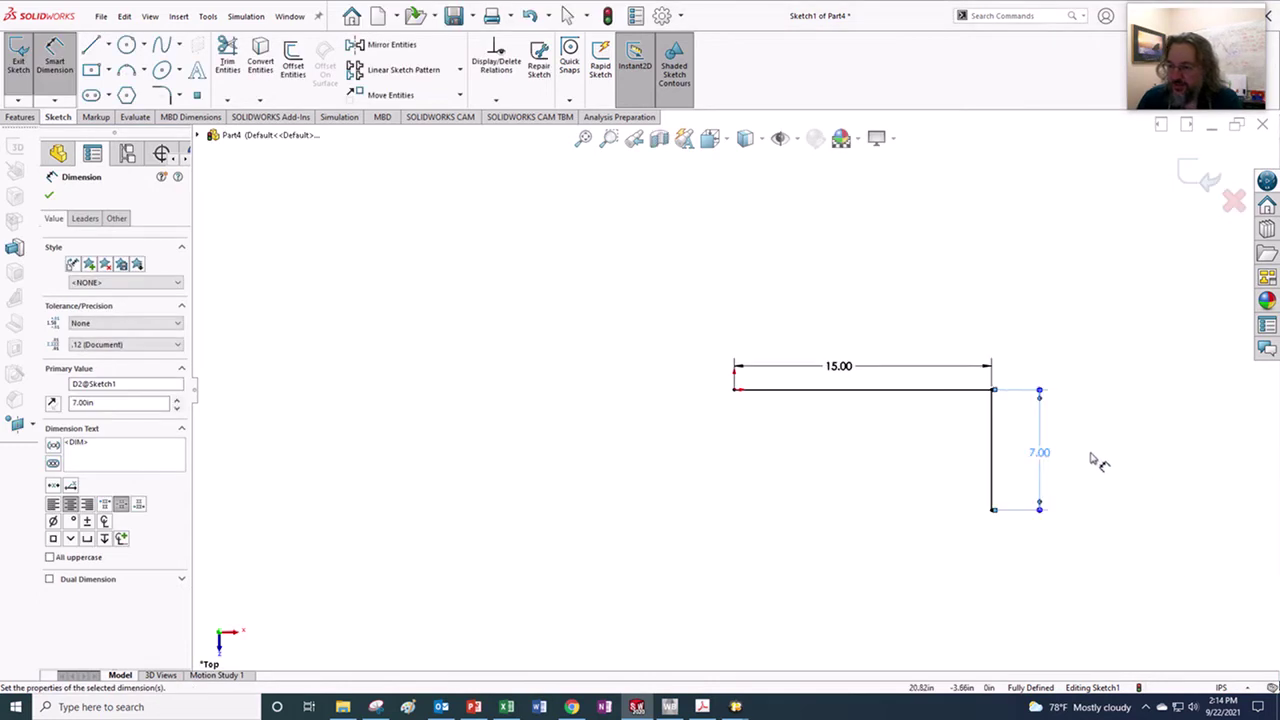
scroll(1093, 459, "down", 4)
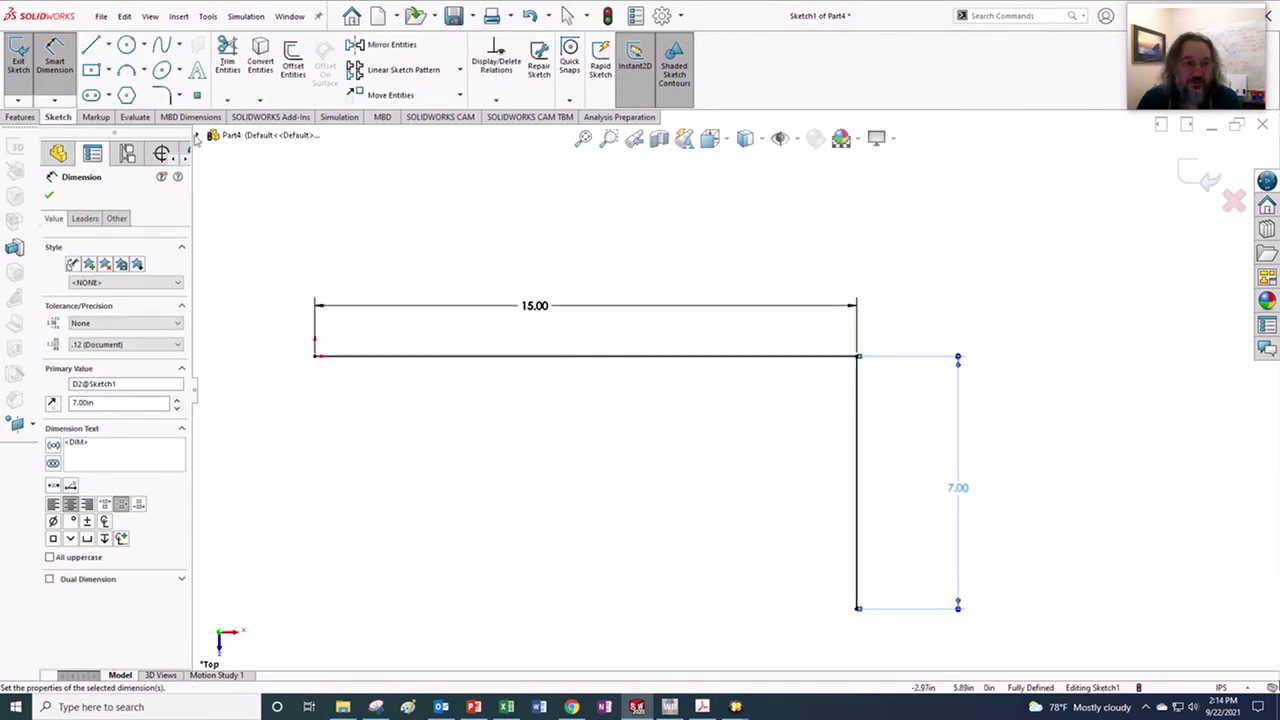
Step: Round the corner between the two lines with a 1 in sketch fillet and exit the sketch
left_click(161, 96)
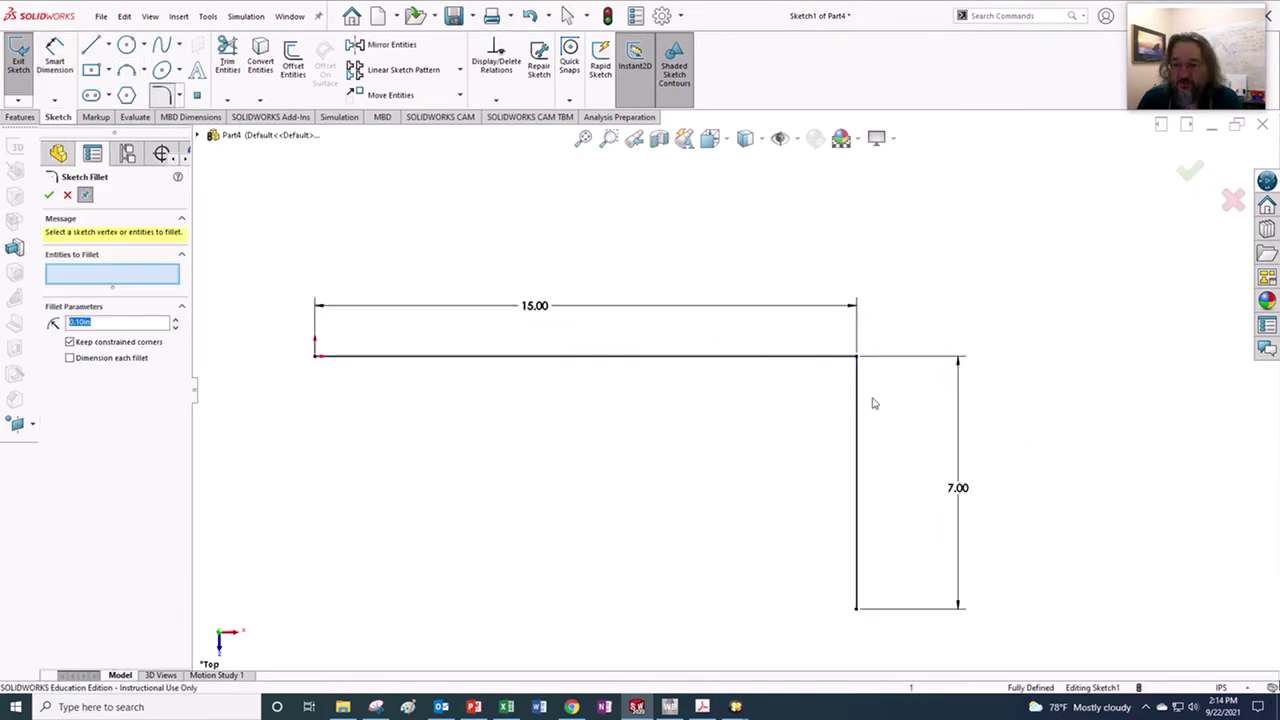
left_click(856, 357)
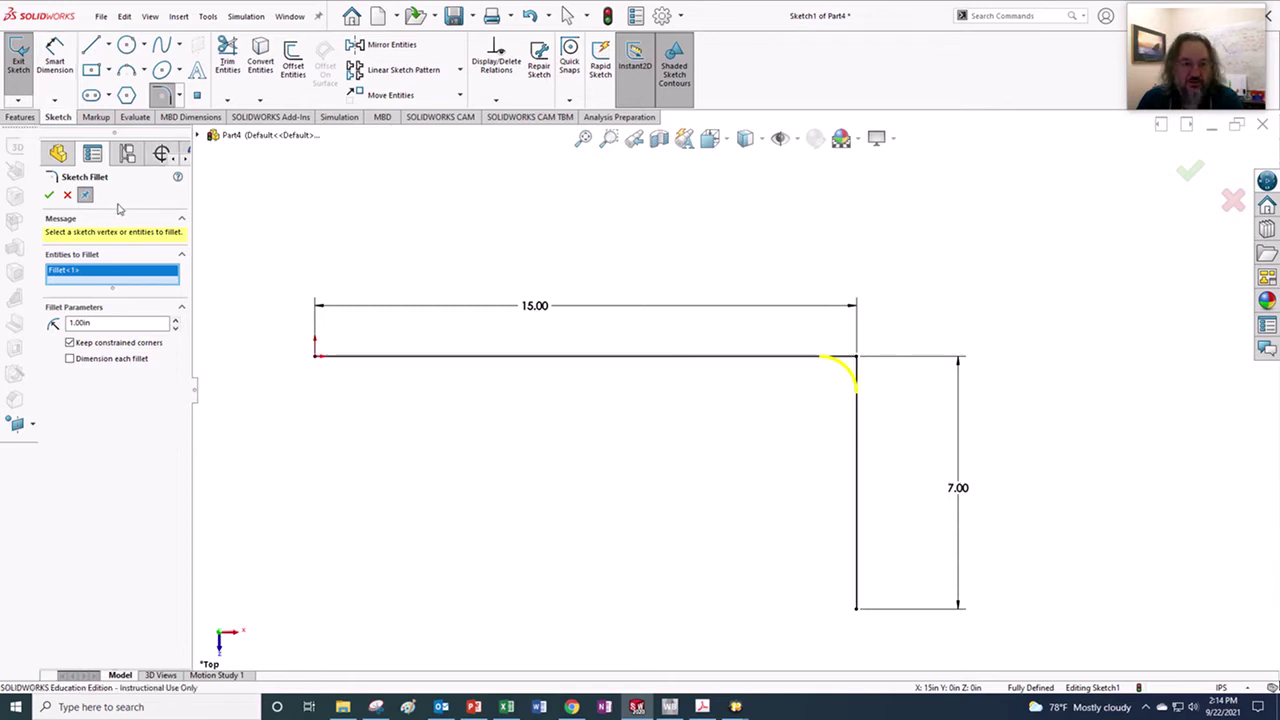
left_click(1186, 176)
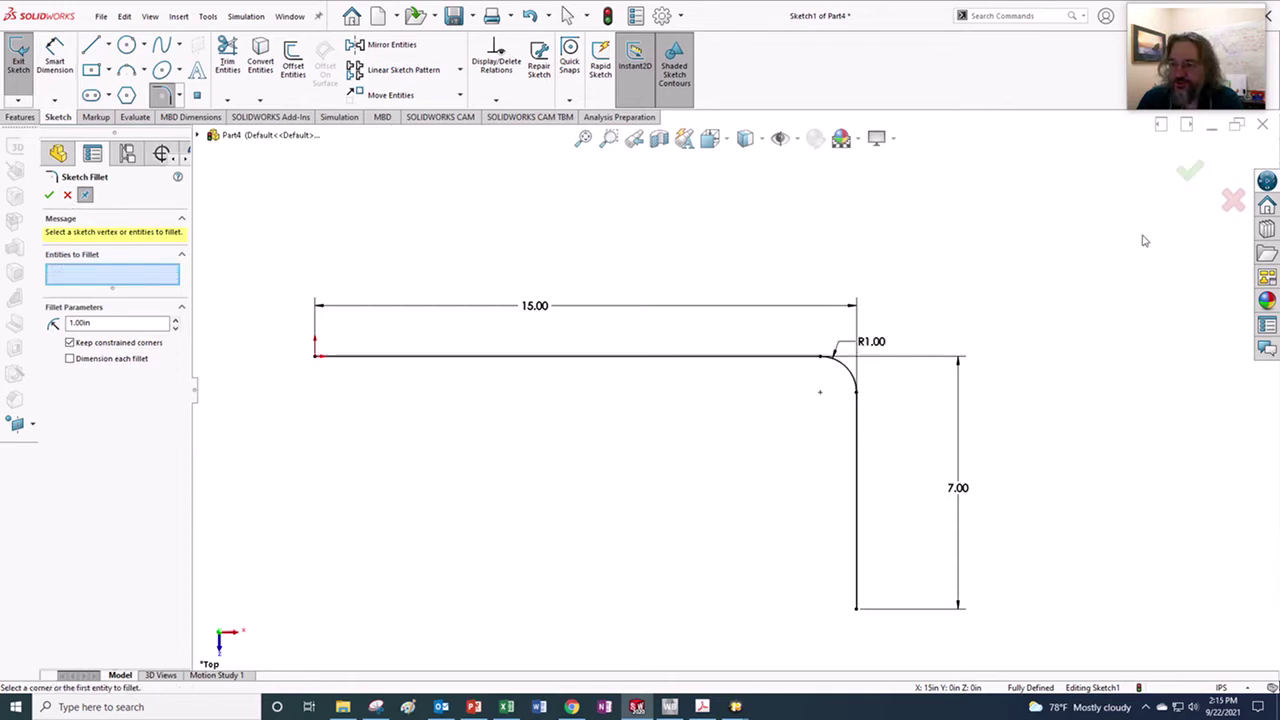
left_click(1193, 174)
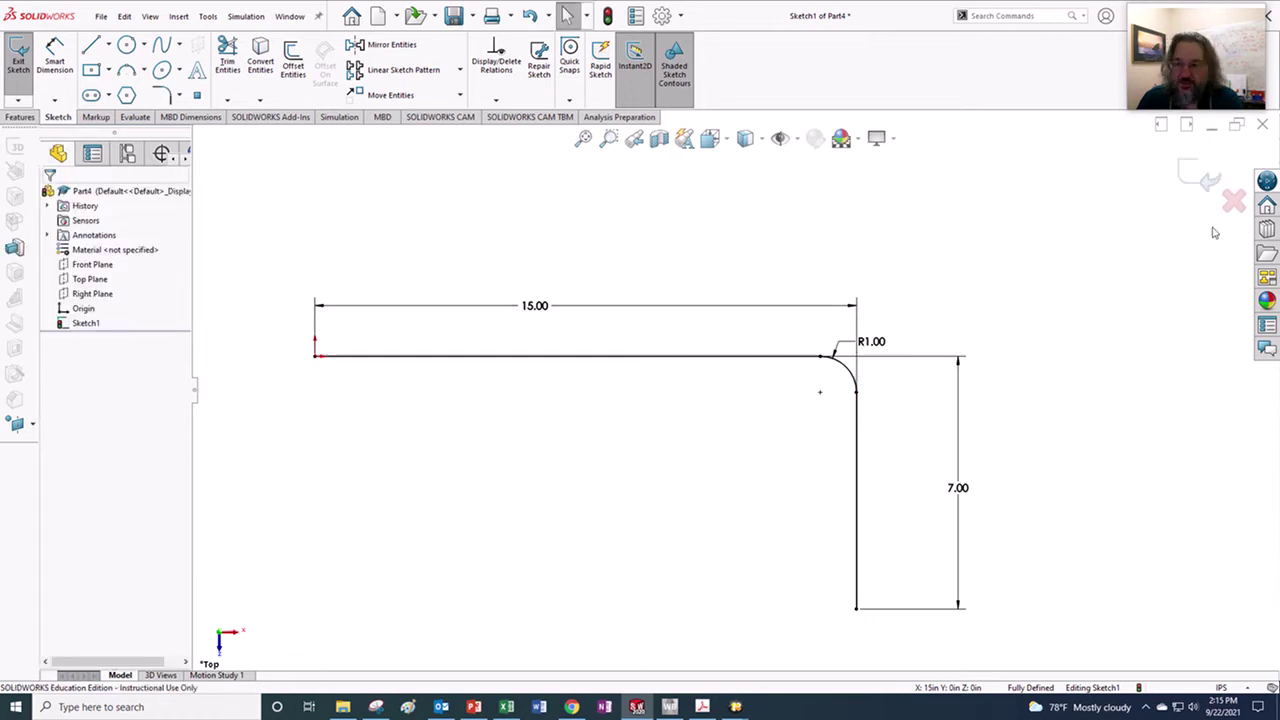
double_click(638, 508)
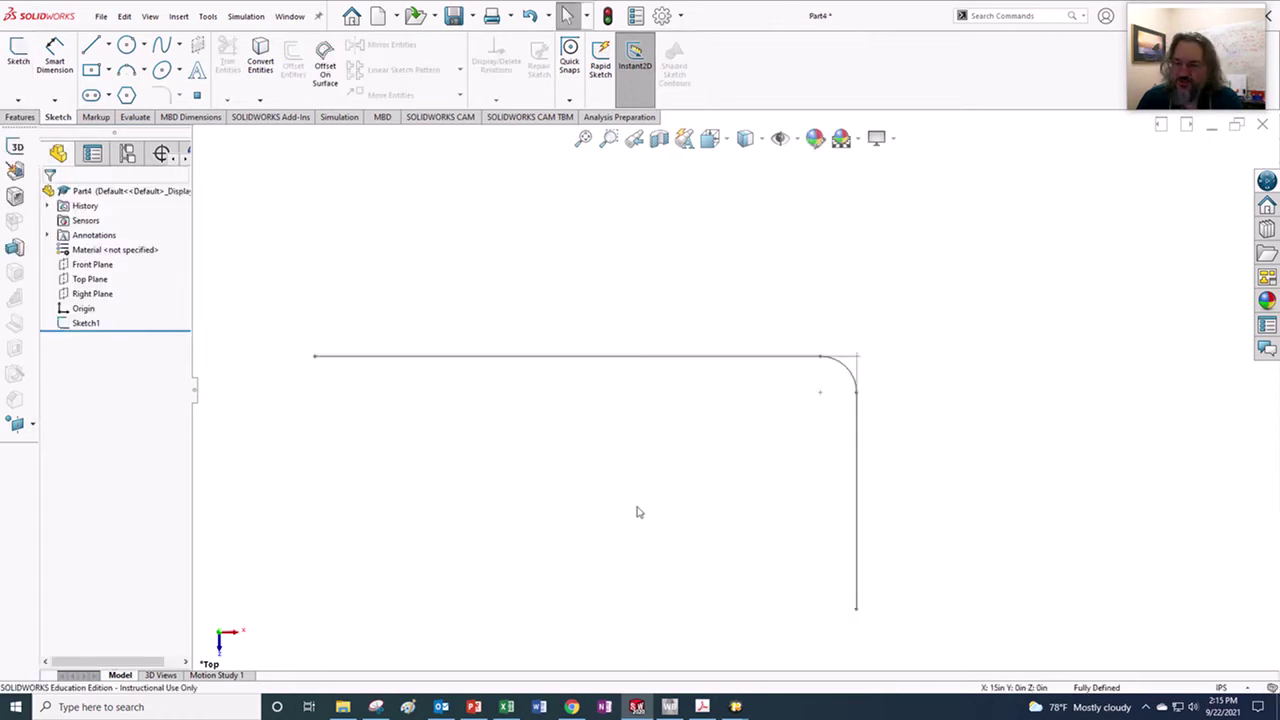
Step: Start a sketch on the Right Plane and draw a circle about 1.55 in in radius centred on the origin
mouse_move(634, 548)
middle_mouse_down()
mouse_move(663, 474)
mouse_move(620, 374)
mouse_move(597, 357)
mouse_move(760, 503)
middle_mouse_up()
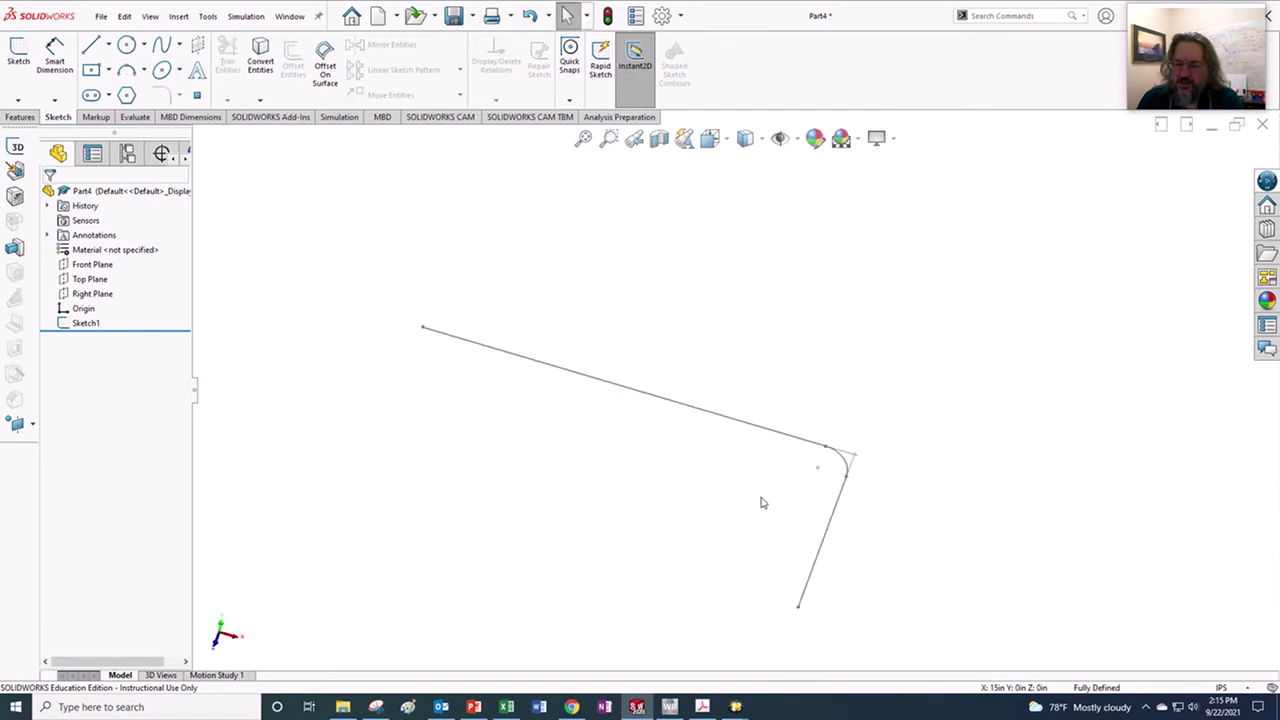
scroll(758, 495, "down", 1)
mouse_move(552, 381)
middle_mouse_down()
mouse_move(483, 403)
mouse_move(451, 337)
mouse_move(358, 357)
middle_mouse_up()
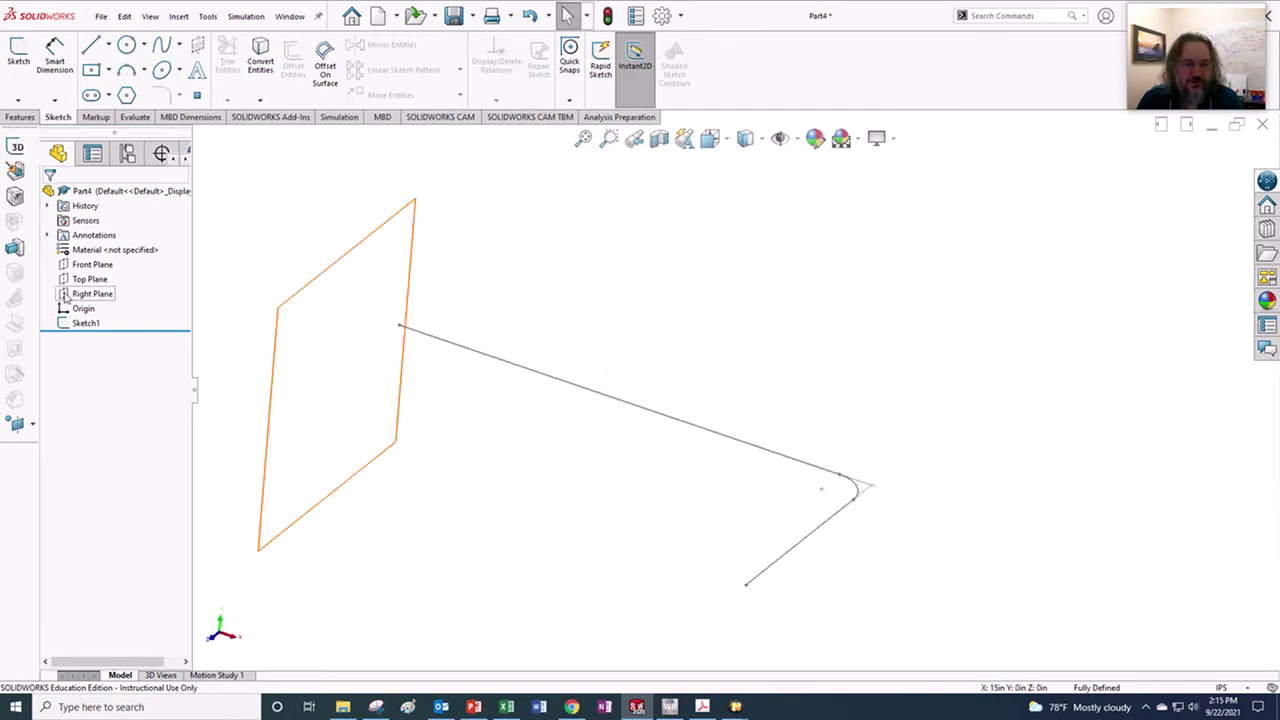
left_click(65, 293)
left_click(77, 272)
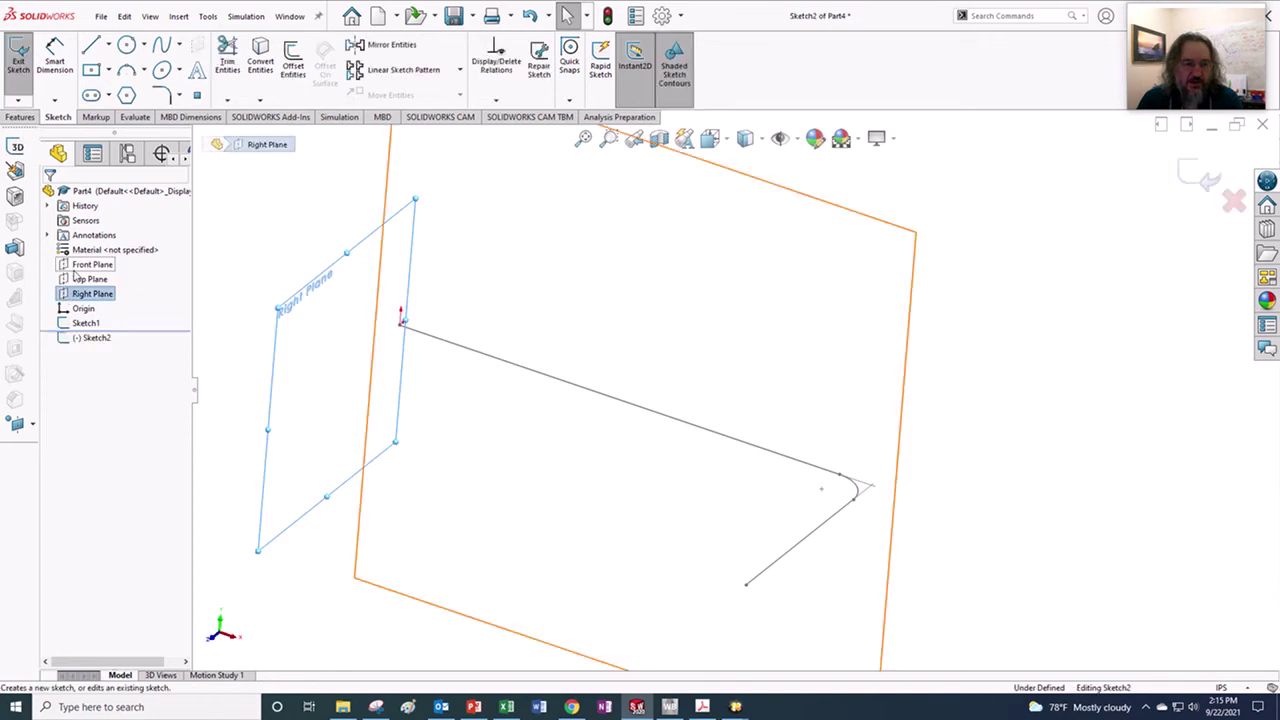
left_click(126, 44)
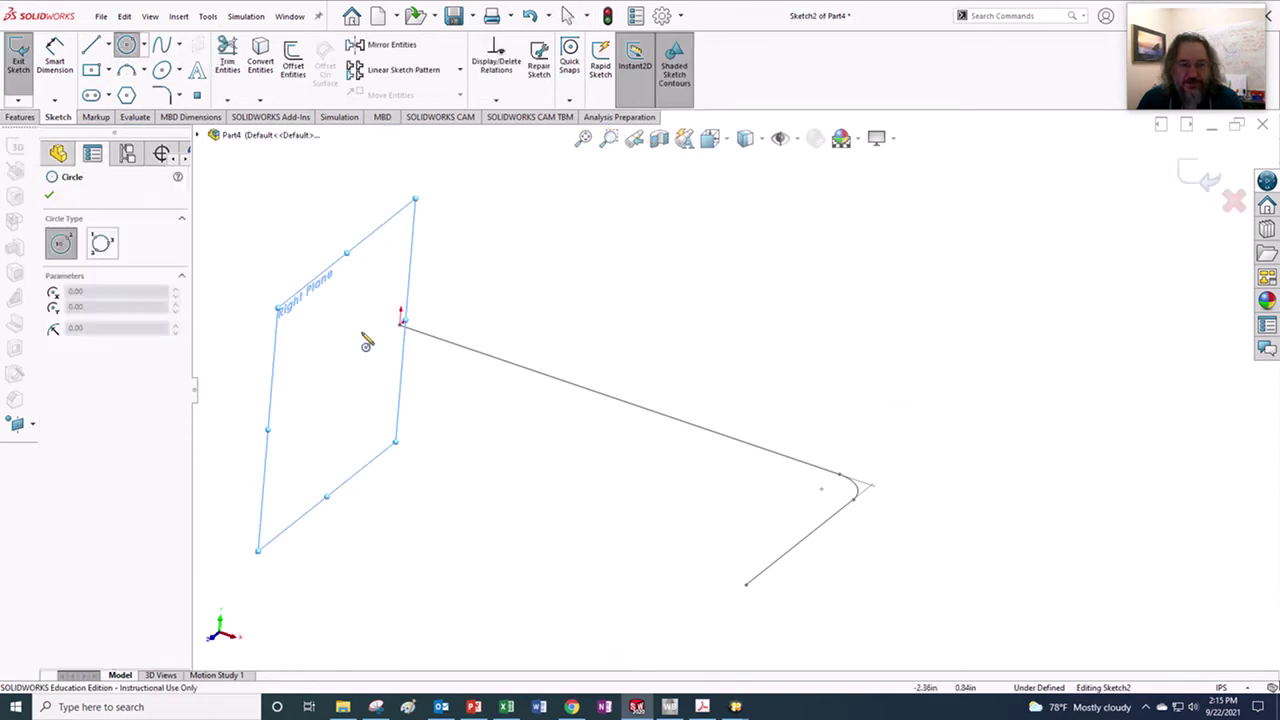
left_click(400, 324)
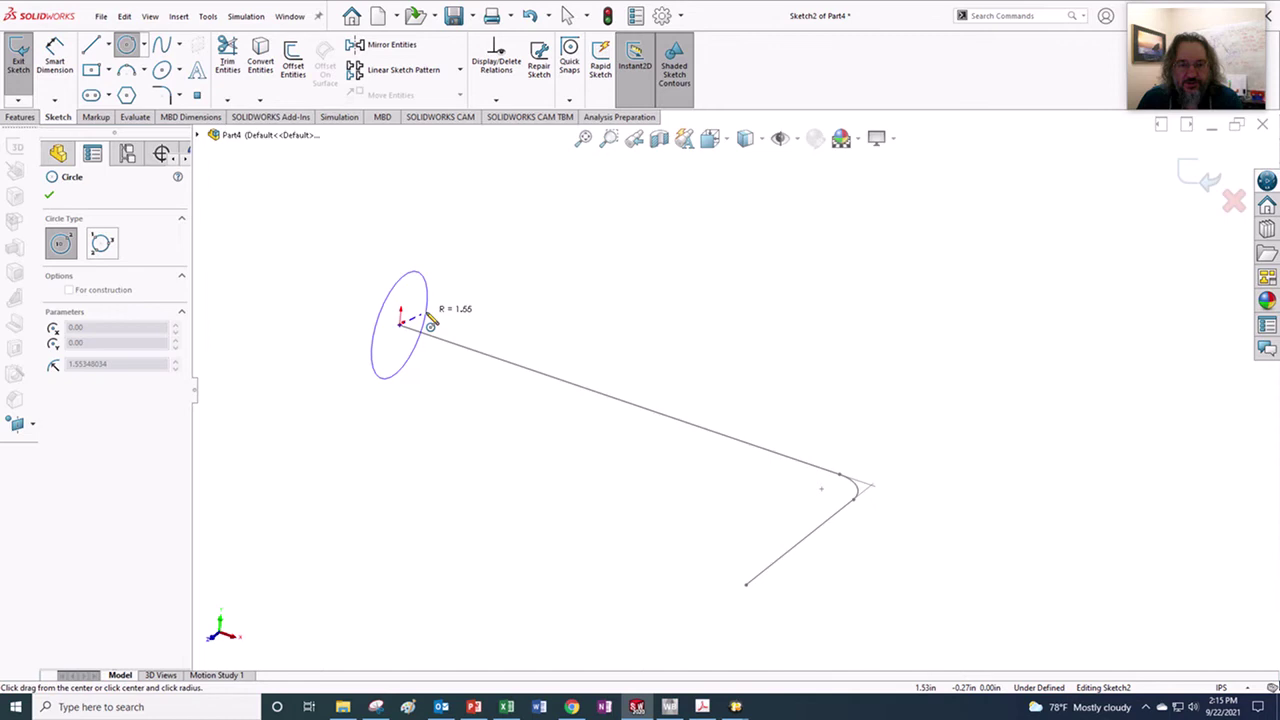
left_click(429, 318)
Step: Dimension the circle's diameter to 0.5 in and discard the sketch
mouse_move(476, 468)
middle_mouse_down()
mouse_move(443, 400)
mouse_move(449, 451)
mouse_move(766, 460)
mouse_move(743, 345)
middle_mouse_up()
left_click(55, 55)
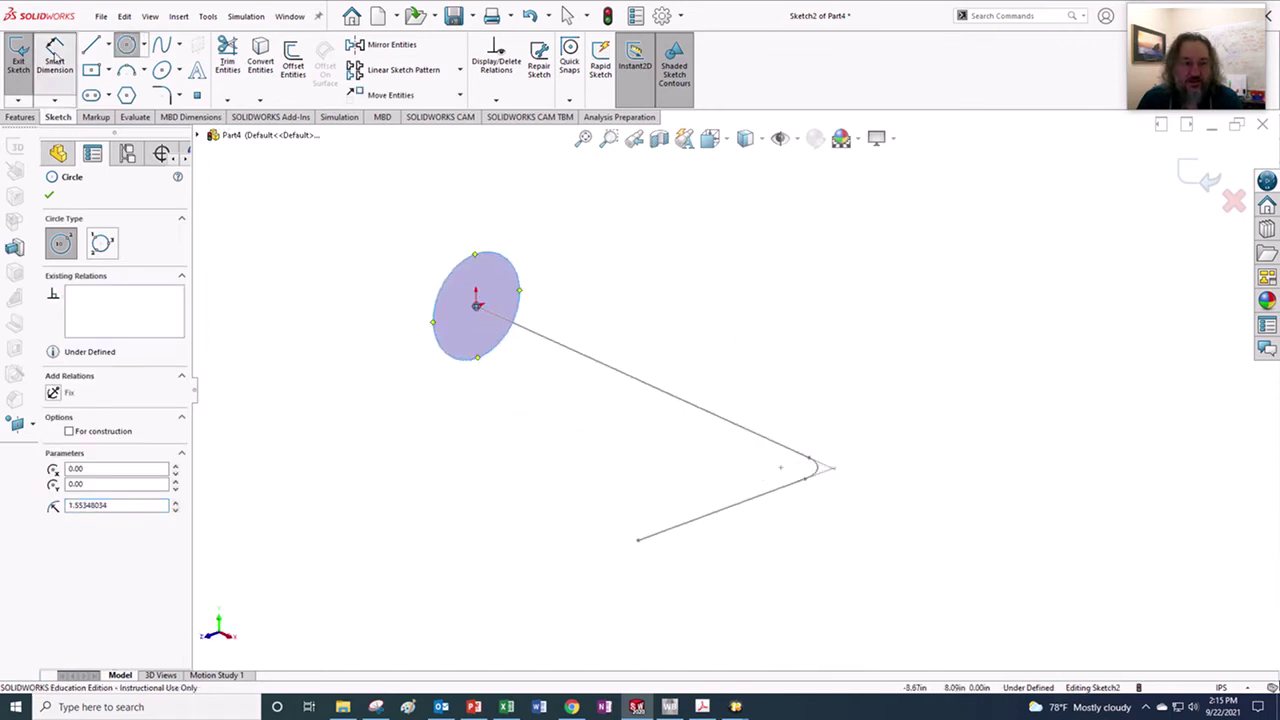
left_click(516, 273)
left_click(590, 277)
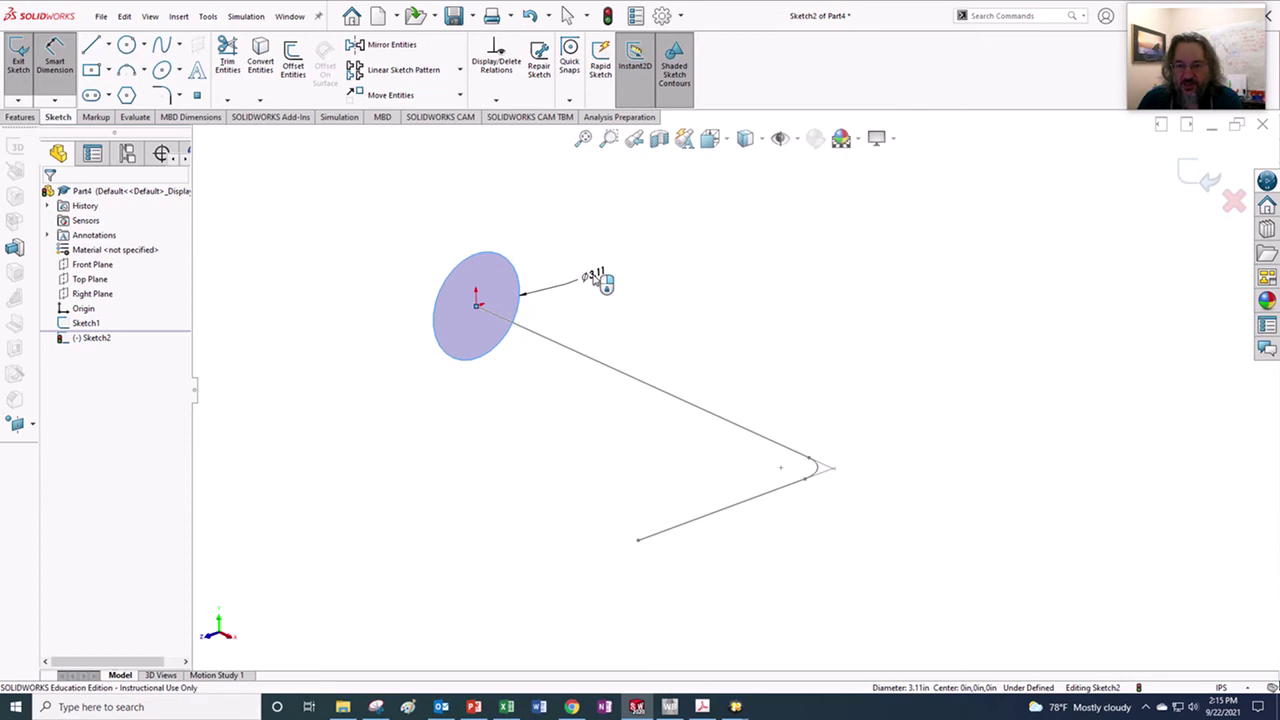
key("BackSpace")
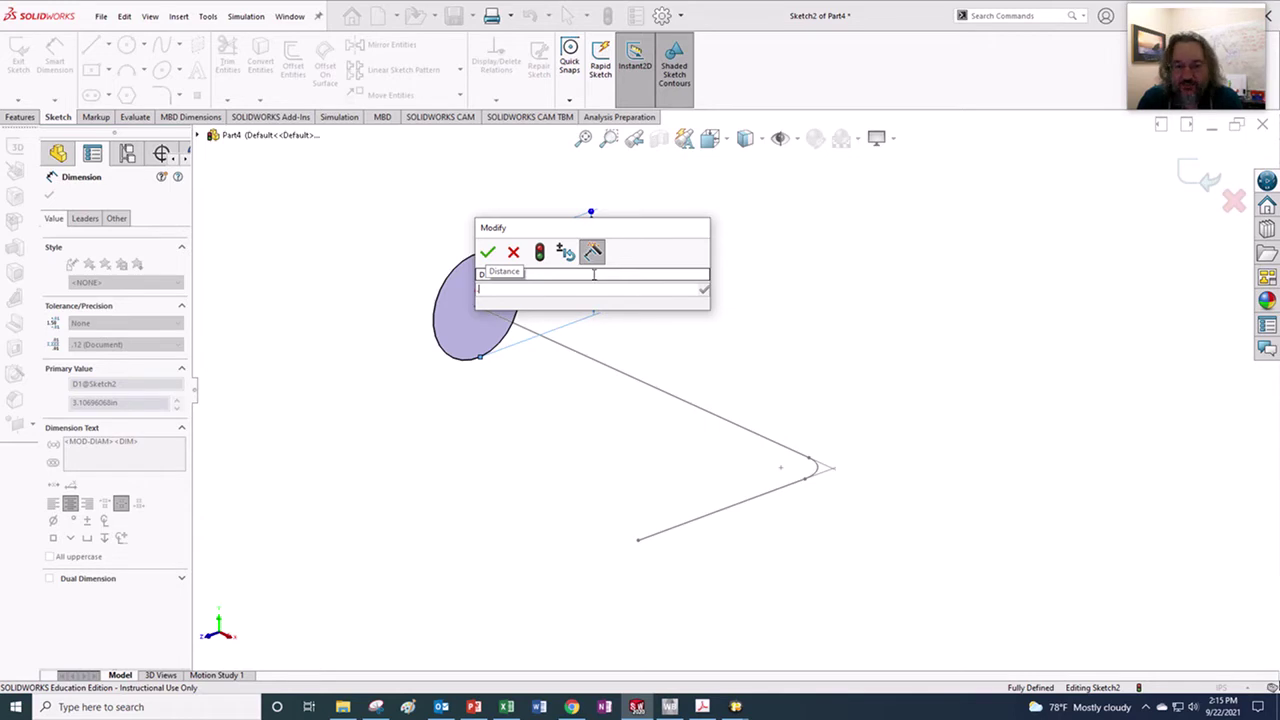
type("0.5")
key("Return")
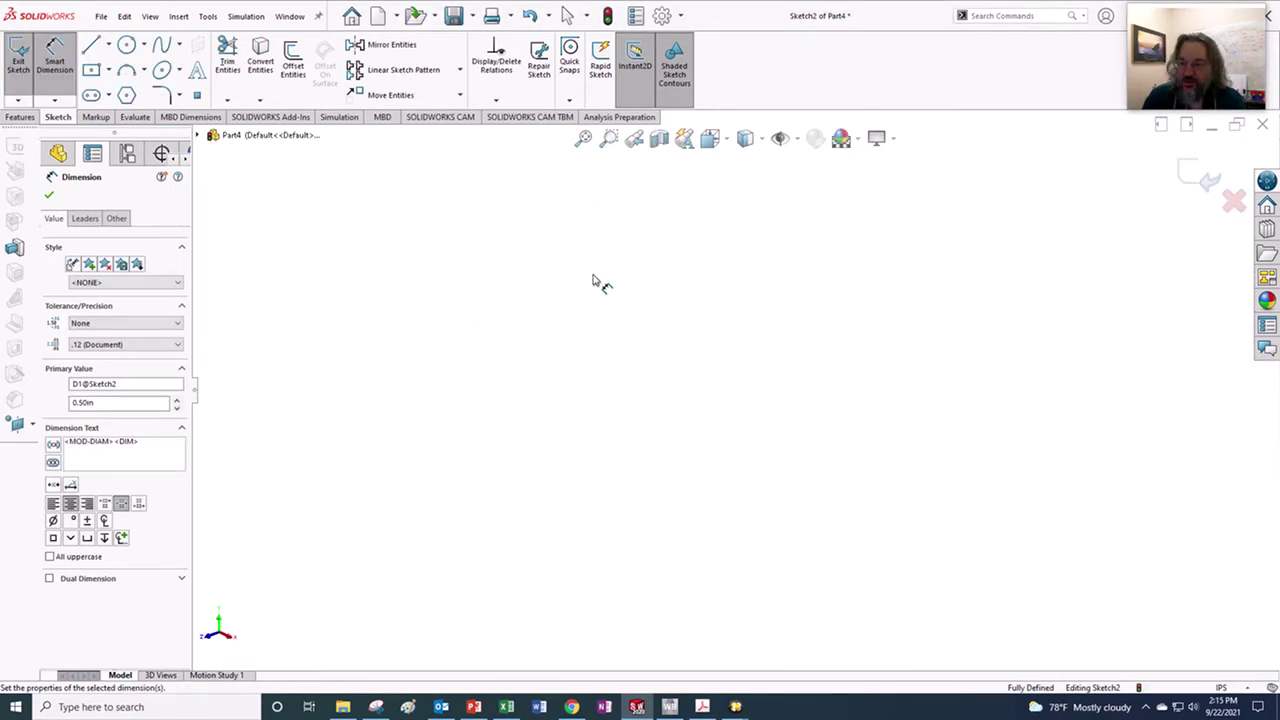
scroll(671, 380, "up", 6)
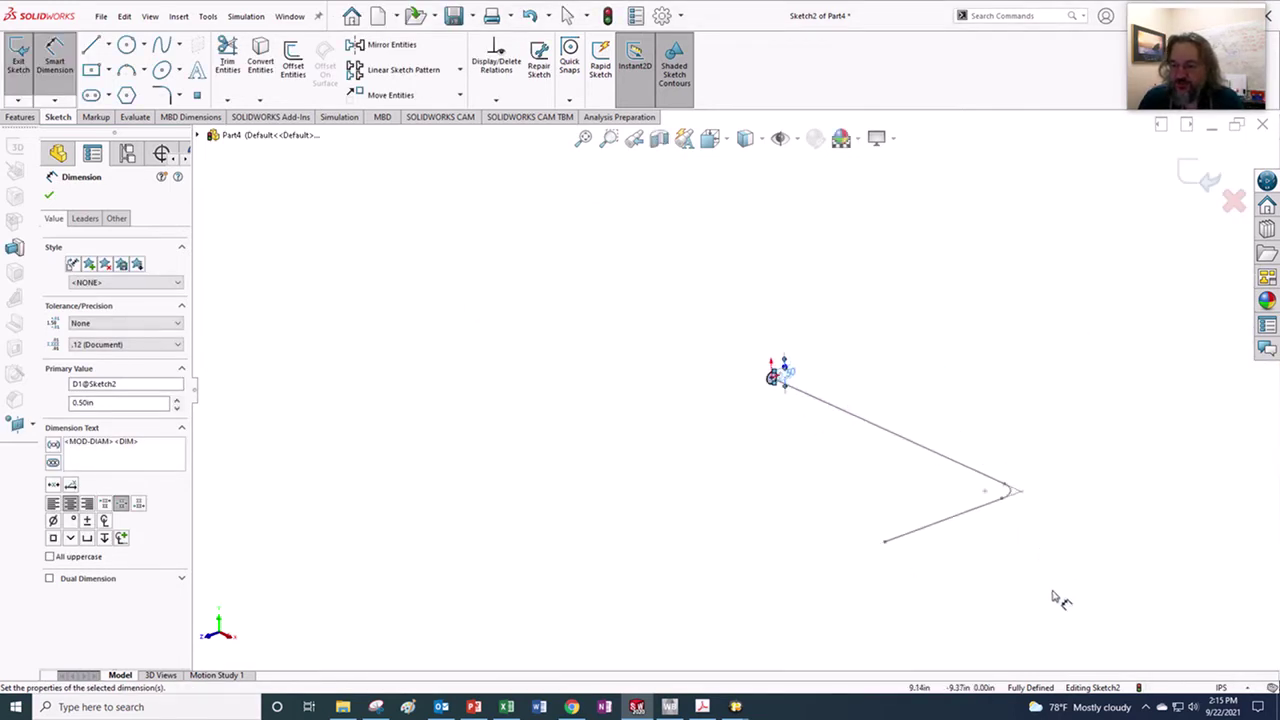
scroll(1062, 499, "down", 5)
scroll(1043, 496, "up", 3)
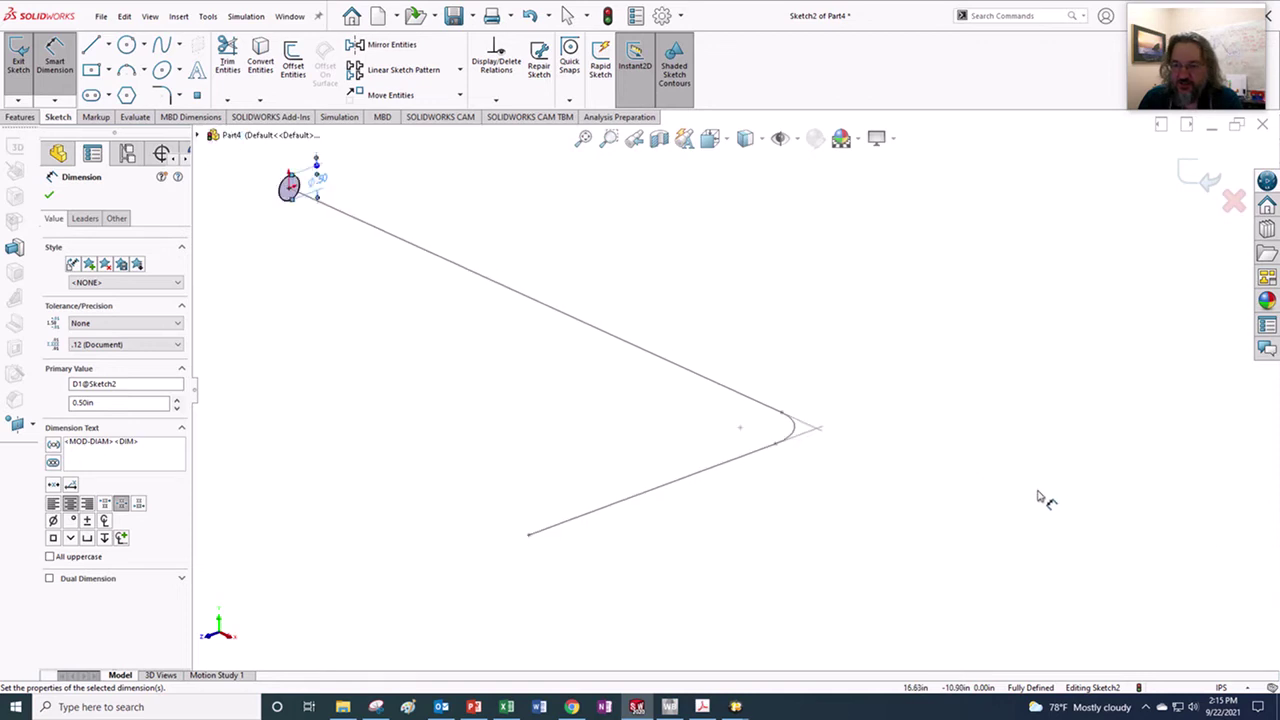
left_click(1245, 204)
left_click(611, 357)
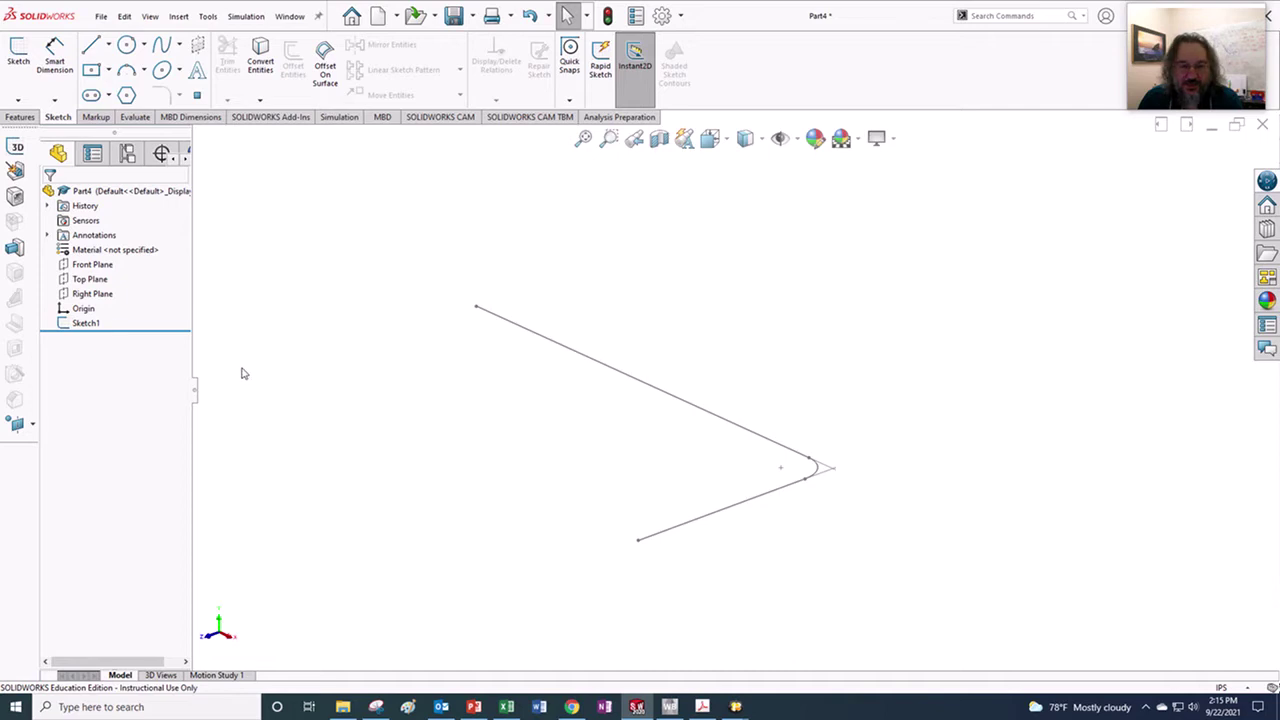
Step: Check the bent bar's dimensions on the example slide in PowerPoint and return to the SolidWorks part
left_click(90, 279)
left_click(726, 331)
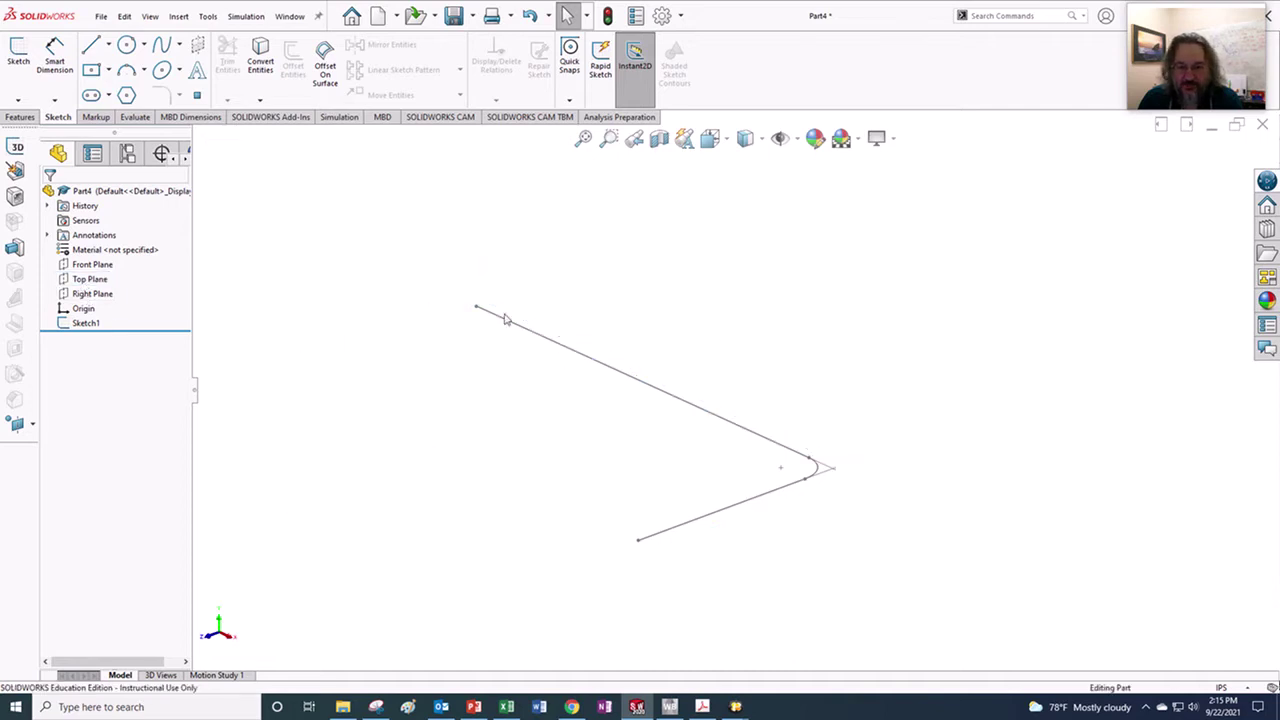
key("alt+Tab")
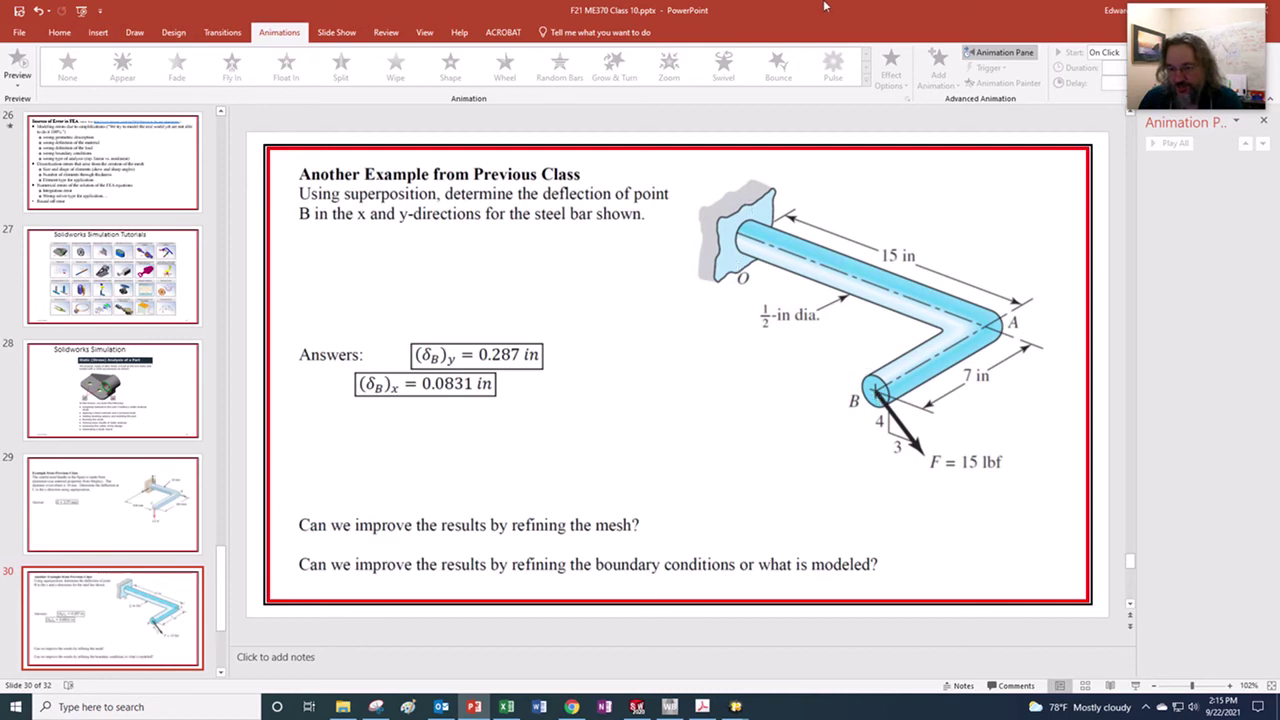
key("alt+Tab")
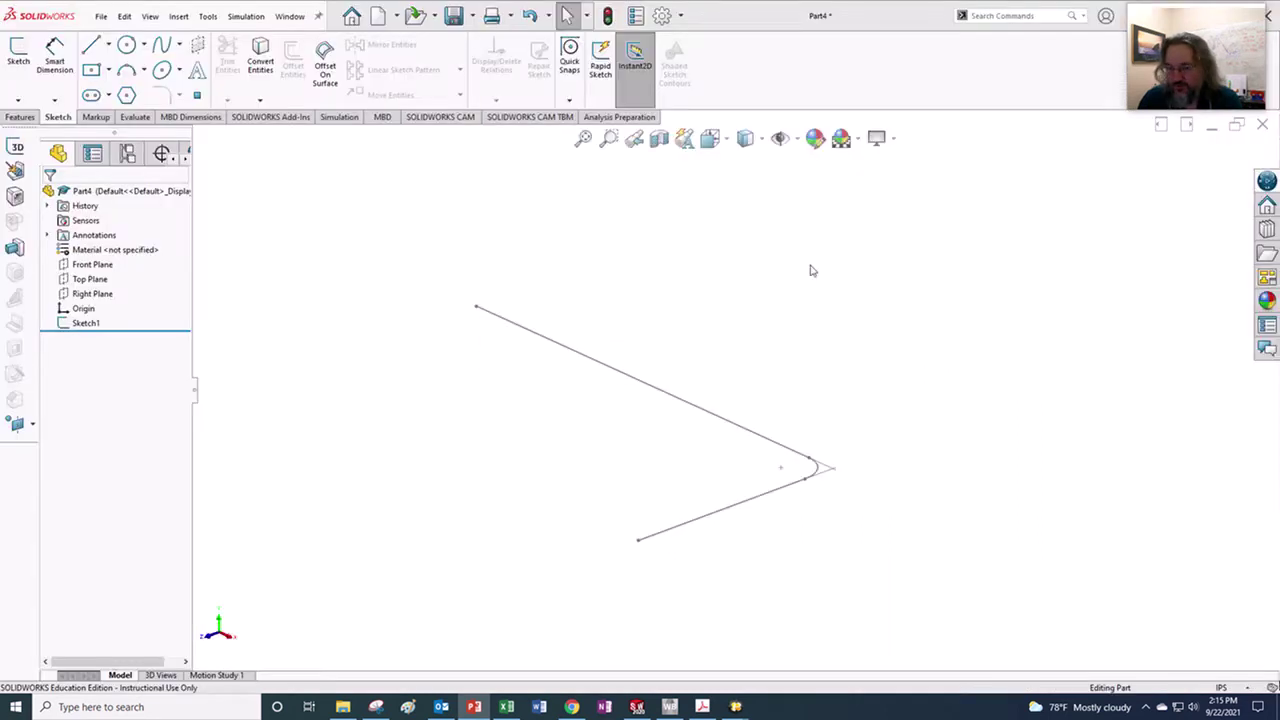
Step: Start a sketch on the Right Plane and draw a circle about 0.92 in in radius centred on the origin
left_click(91, 293)
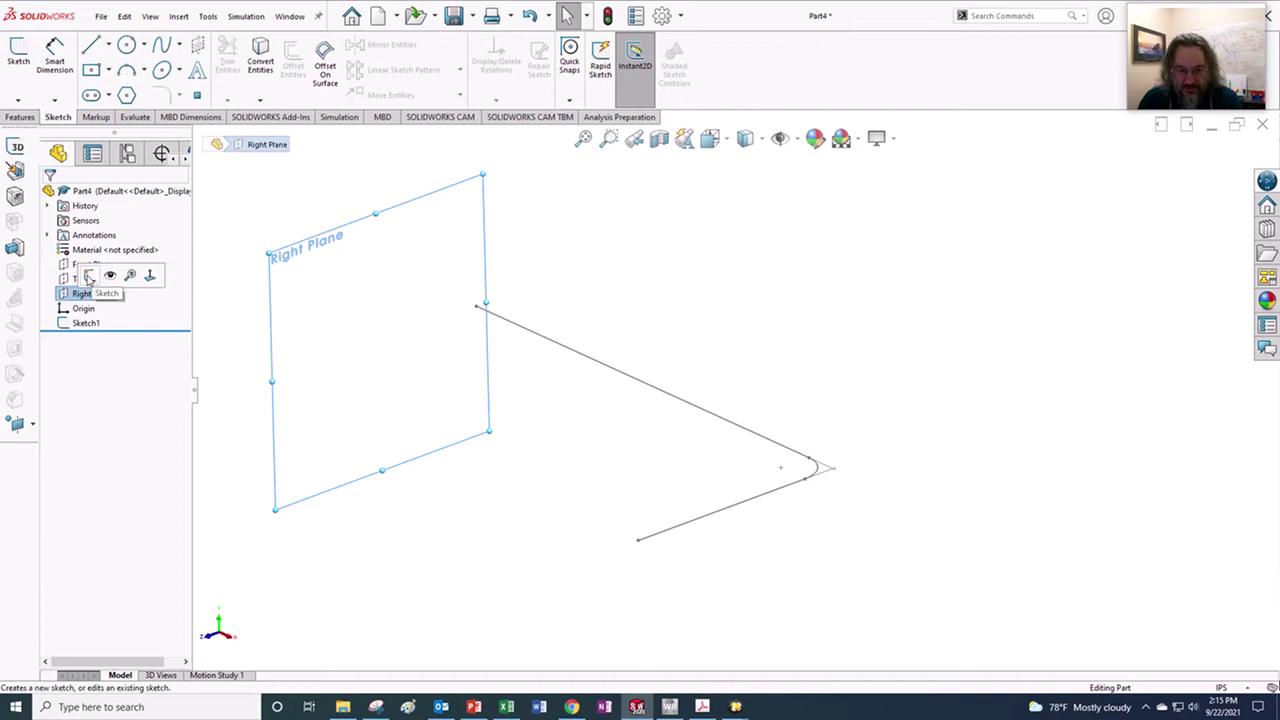
left_click(89, 276)
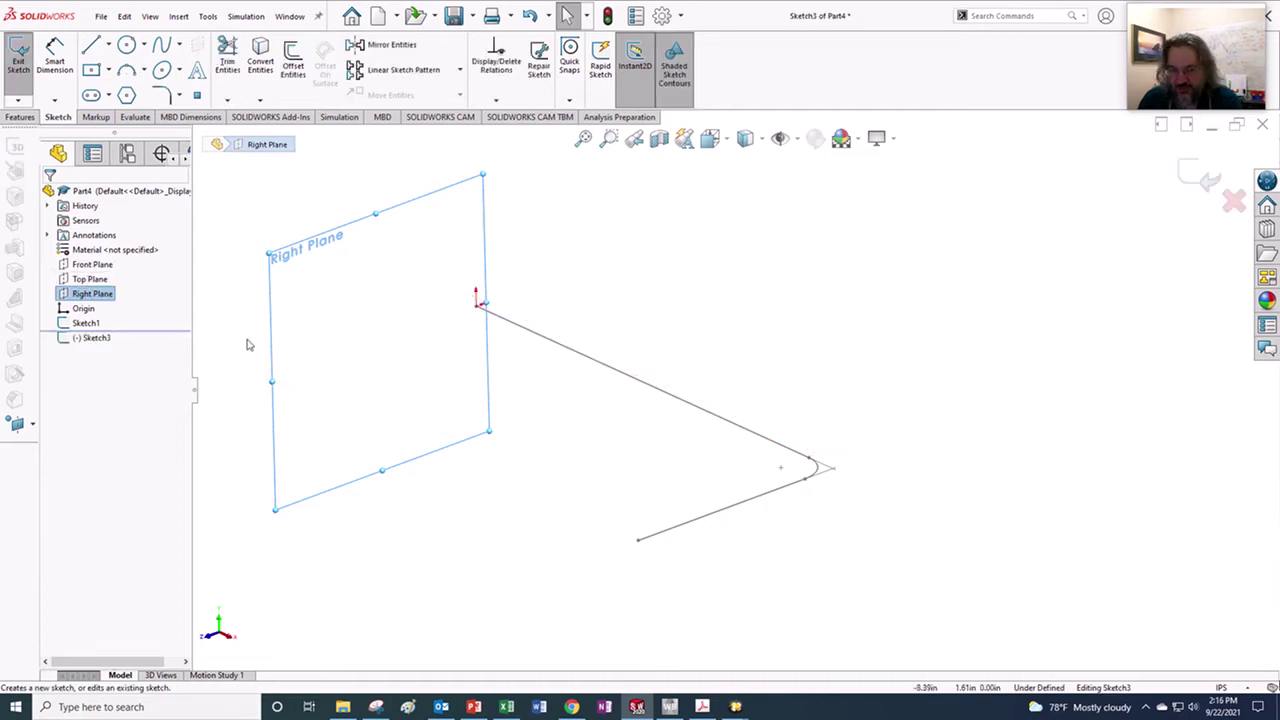
left_click(126, 44)
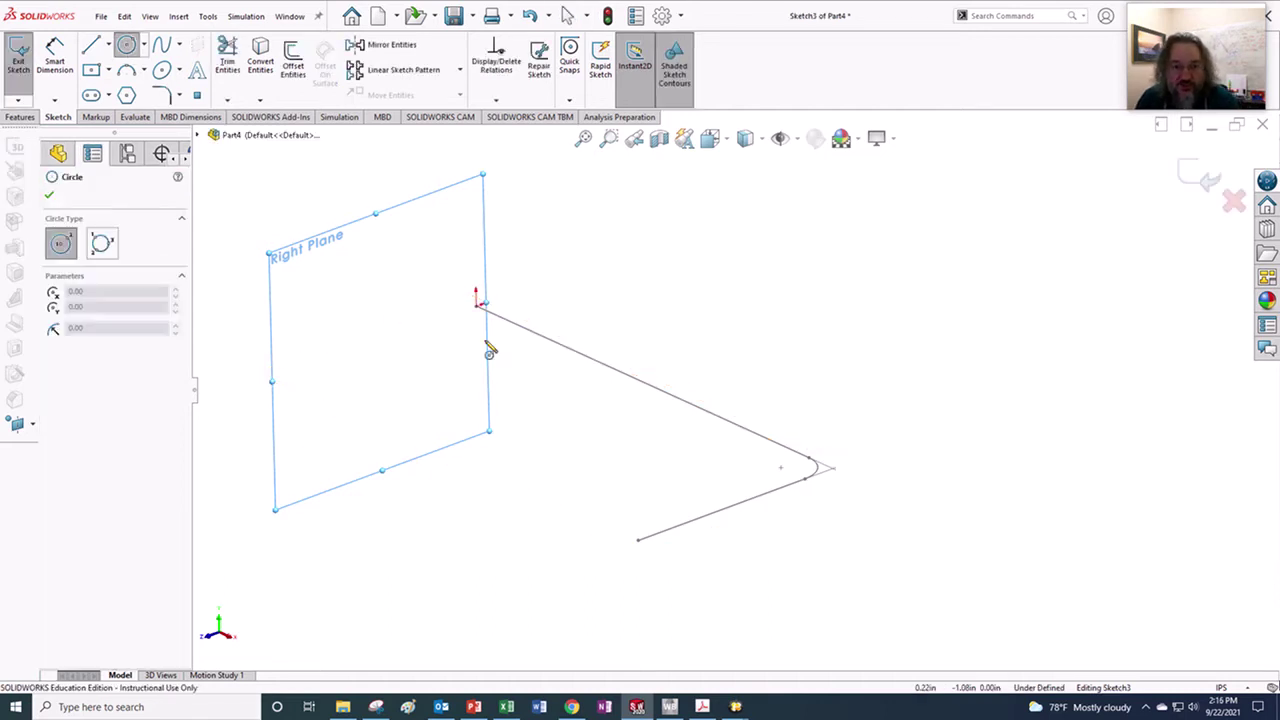
left_click(478, 305)
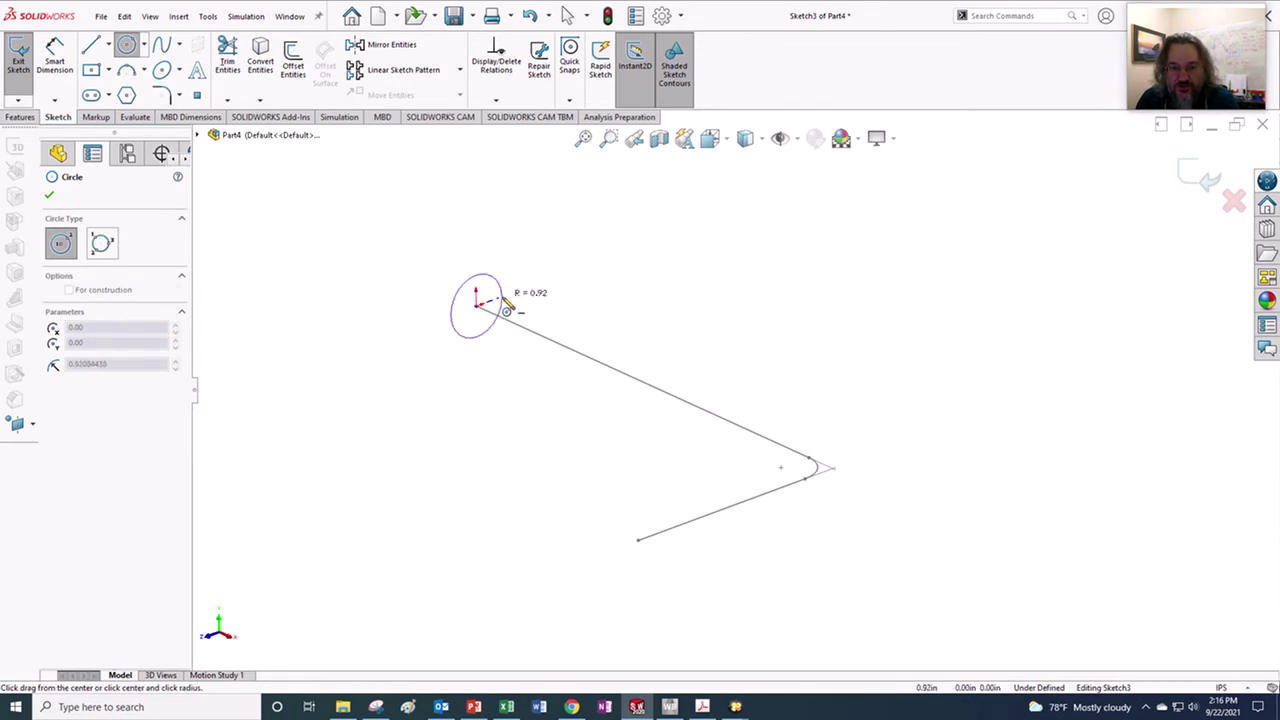
left_click(506, 308)
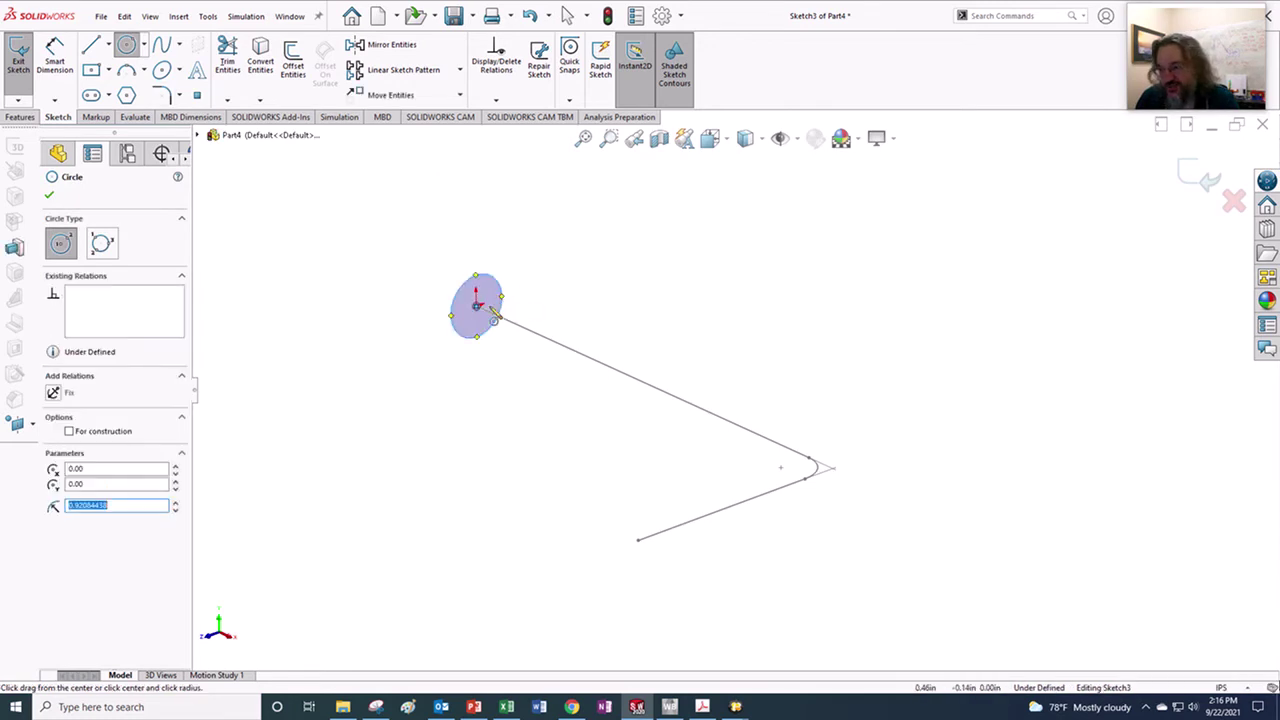
Step: Dimension the circle's diameter to 0.5 in and exit the sketch, keeping it
left_click(55, 55)
left_click(496, 283)
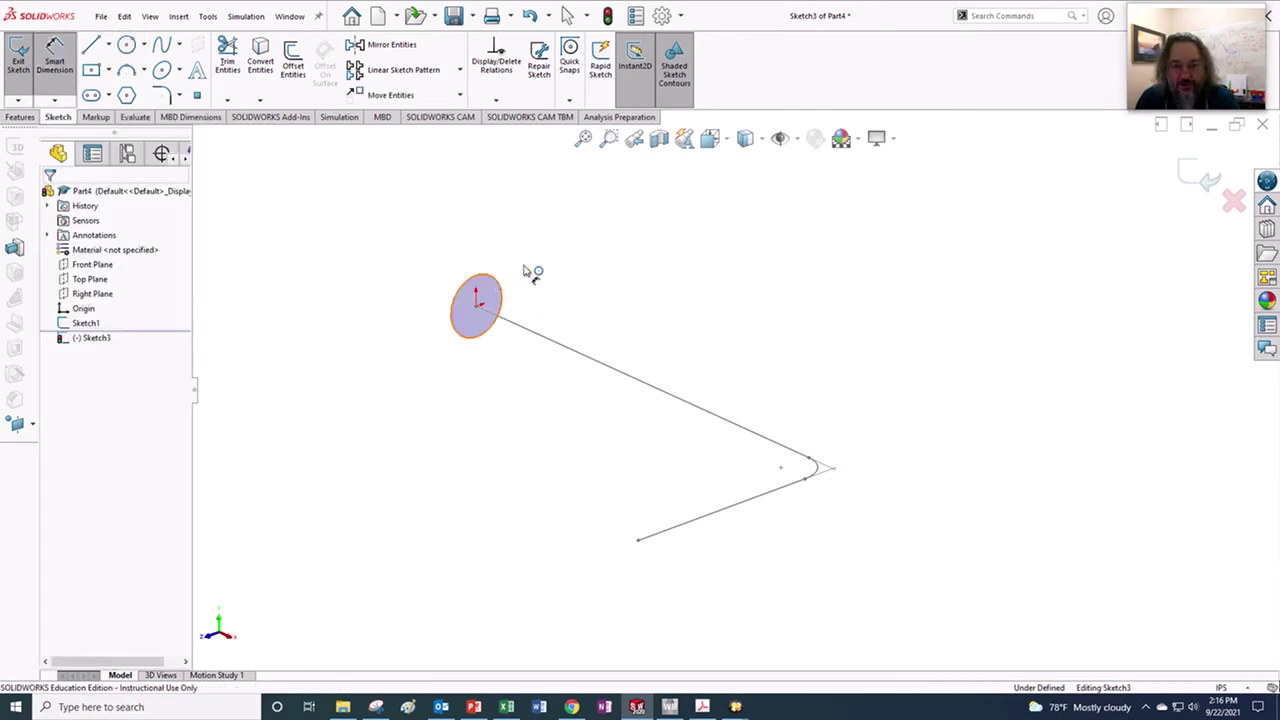
left_click(582, 262)
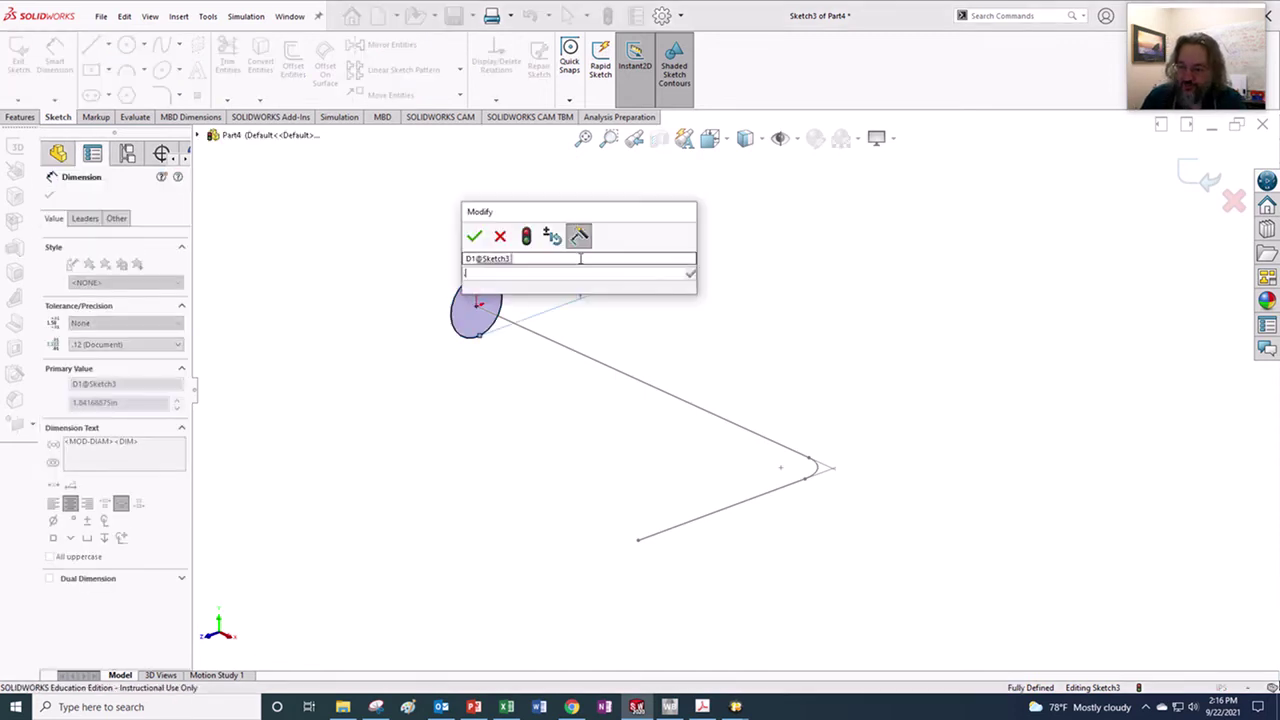
type(".5")
key("Return")
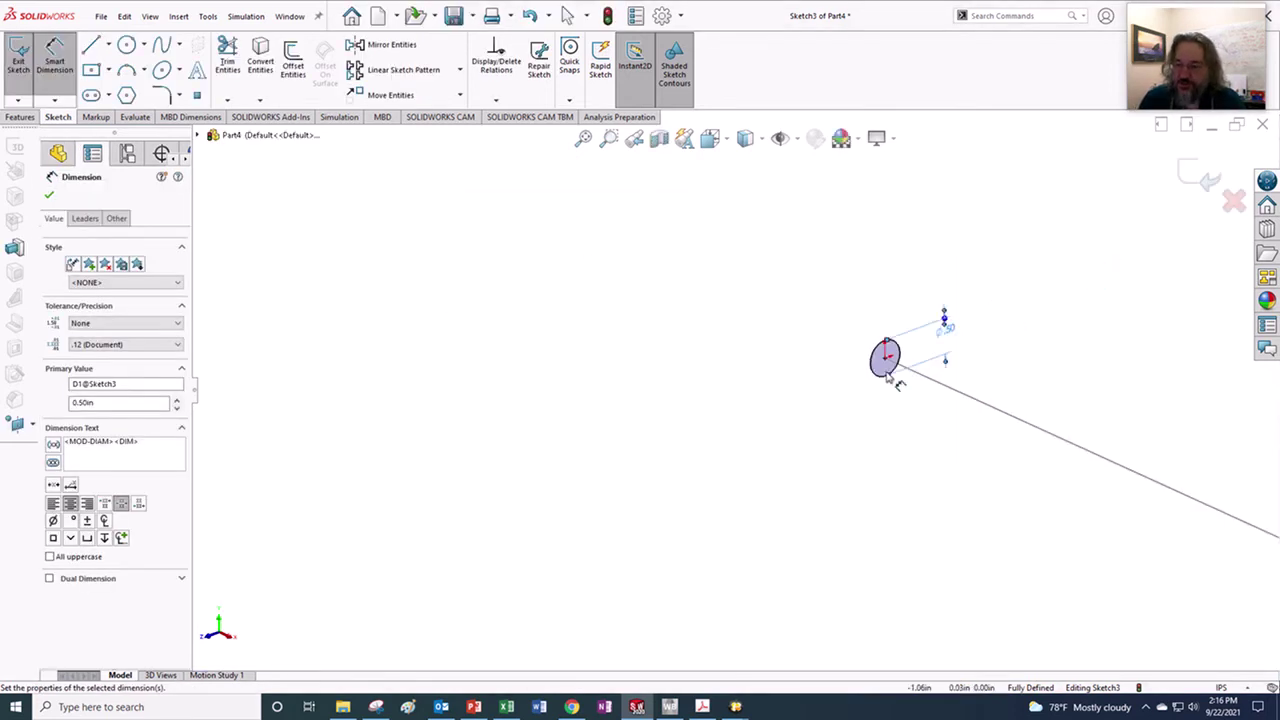
scroll(763, 297, "down", 1)
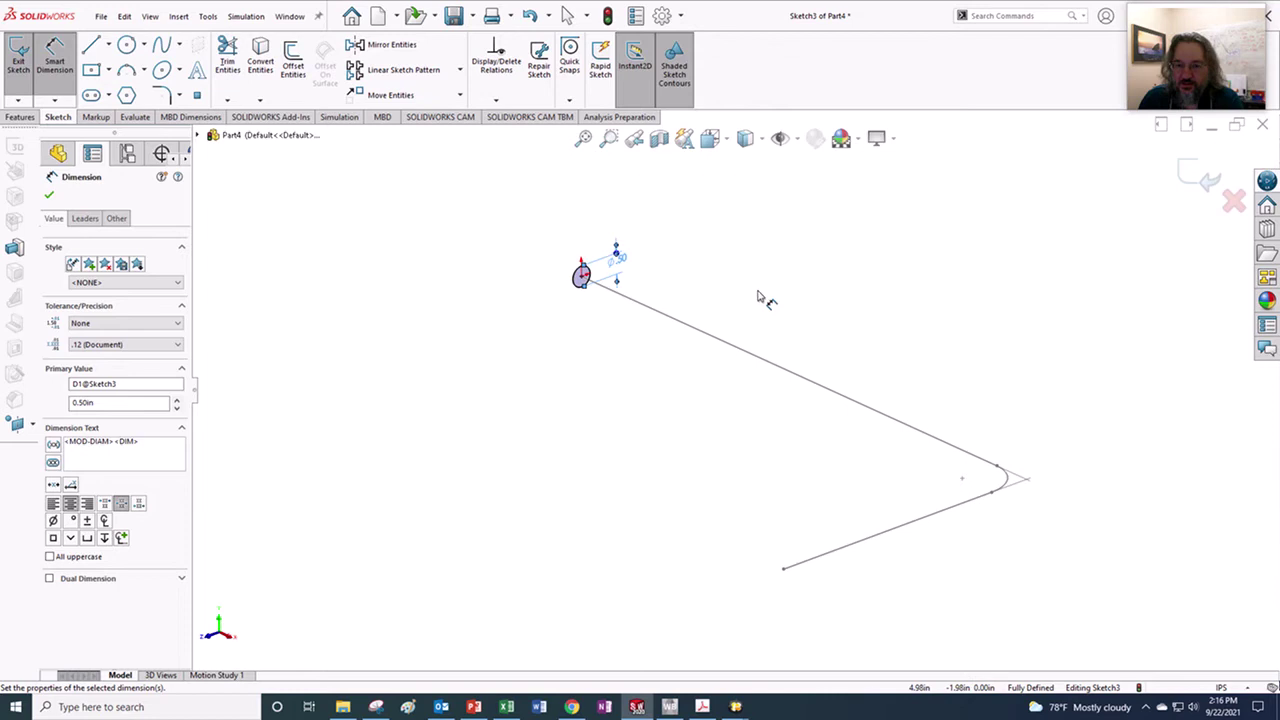
left_click(1210, 180)
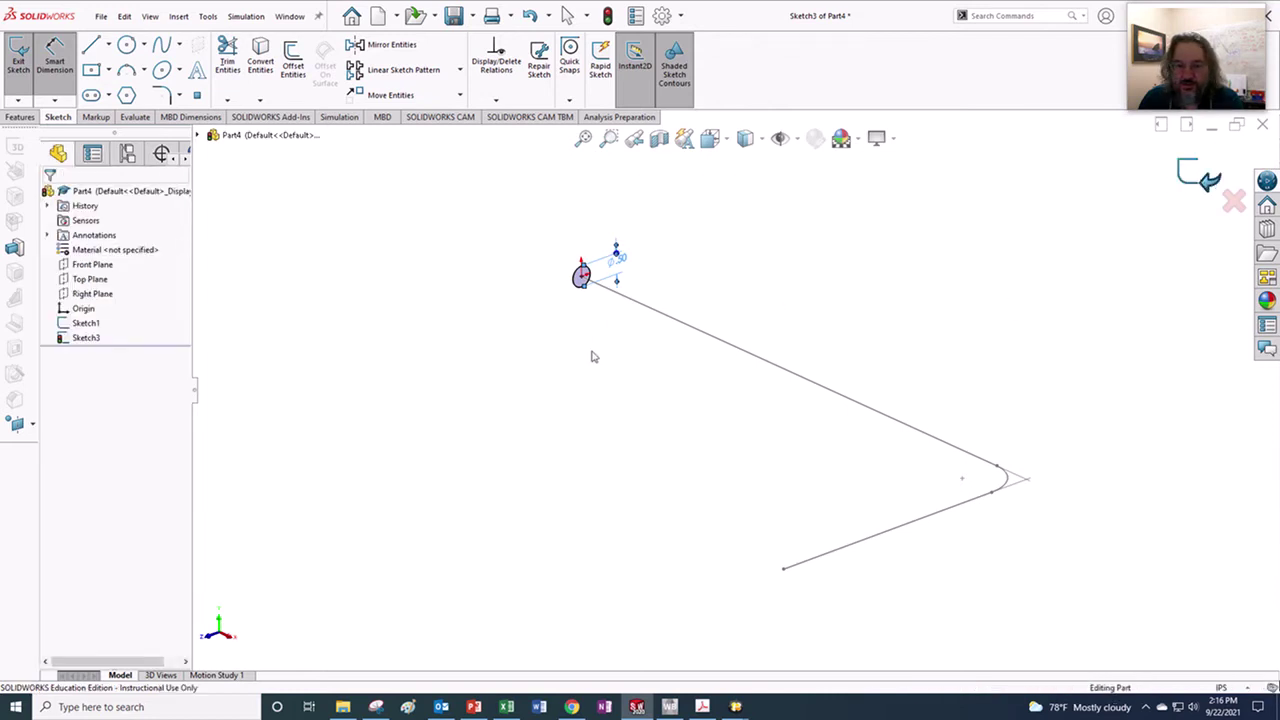
left_click(691, 386)
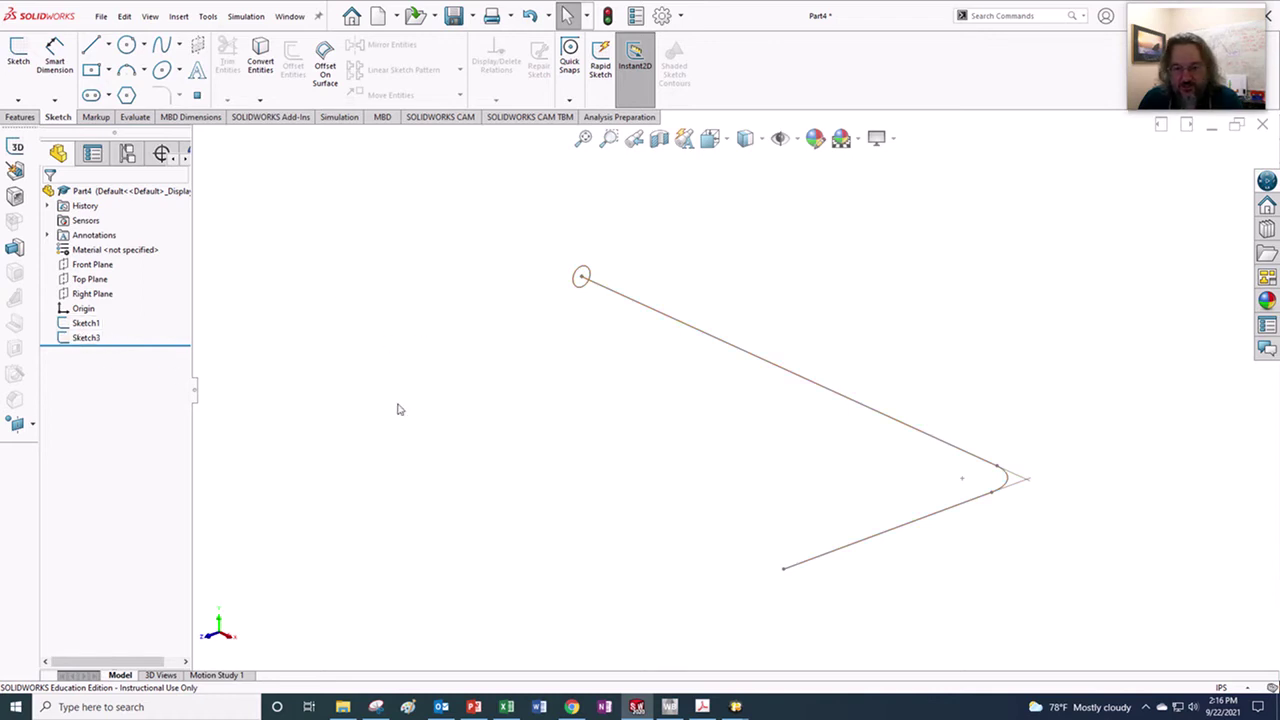
Step: Create a Swept Boss/Base using the circle sketch as the profile and the filleted L-shaped sketch as the path
left_click(19, 117)
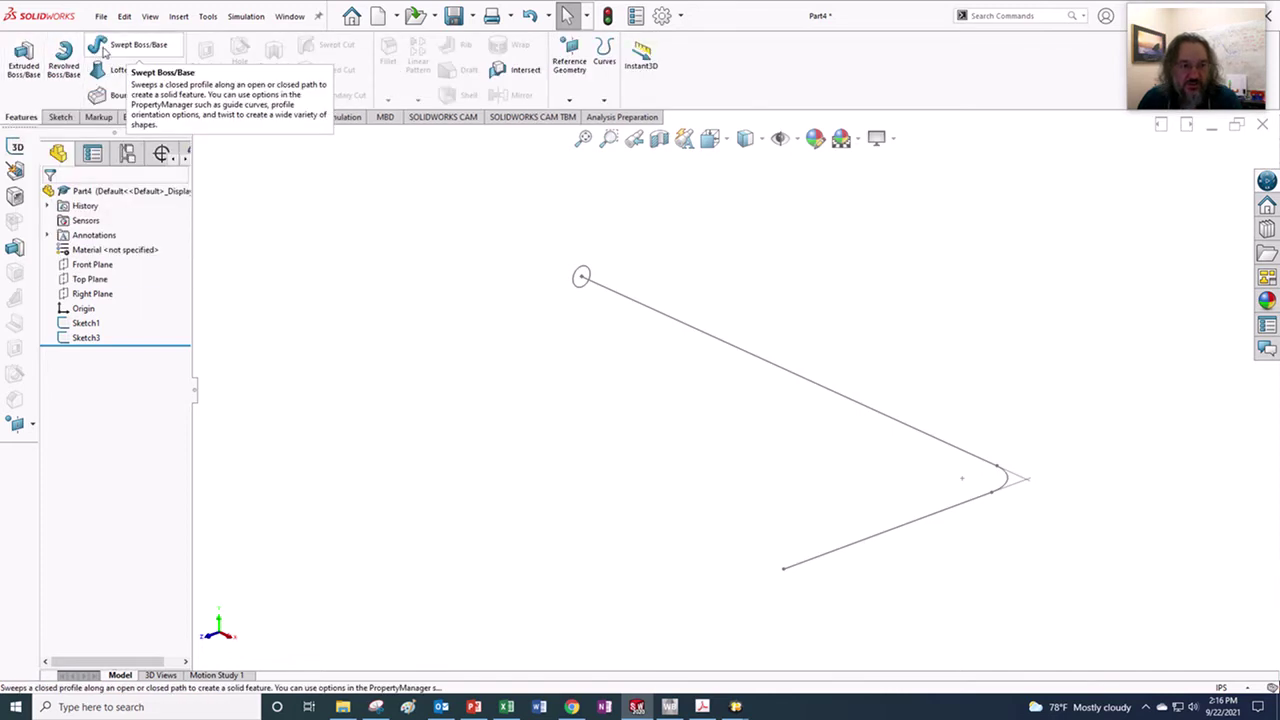
left_click(104, 52)
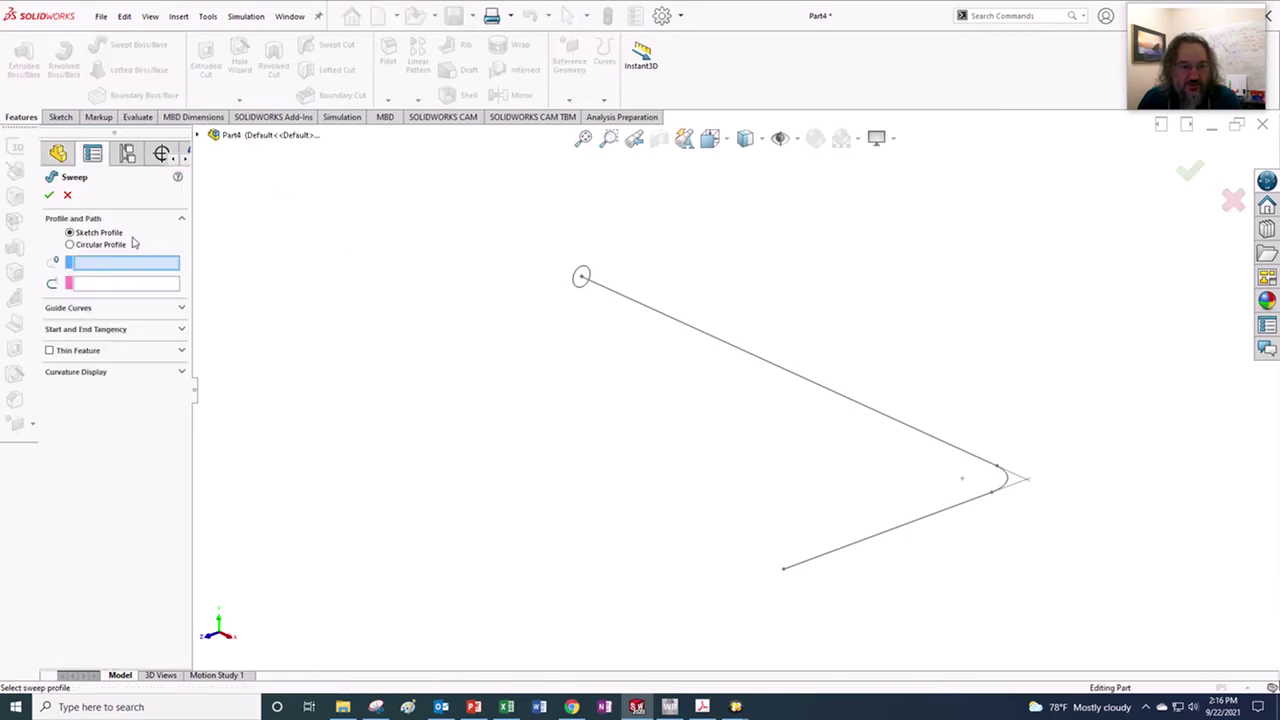
left_click(198, 137)
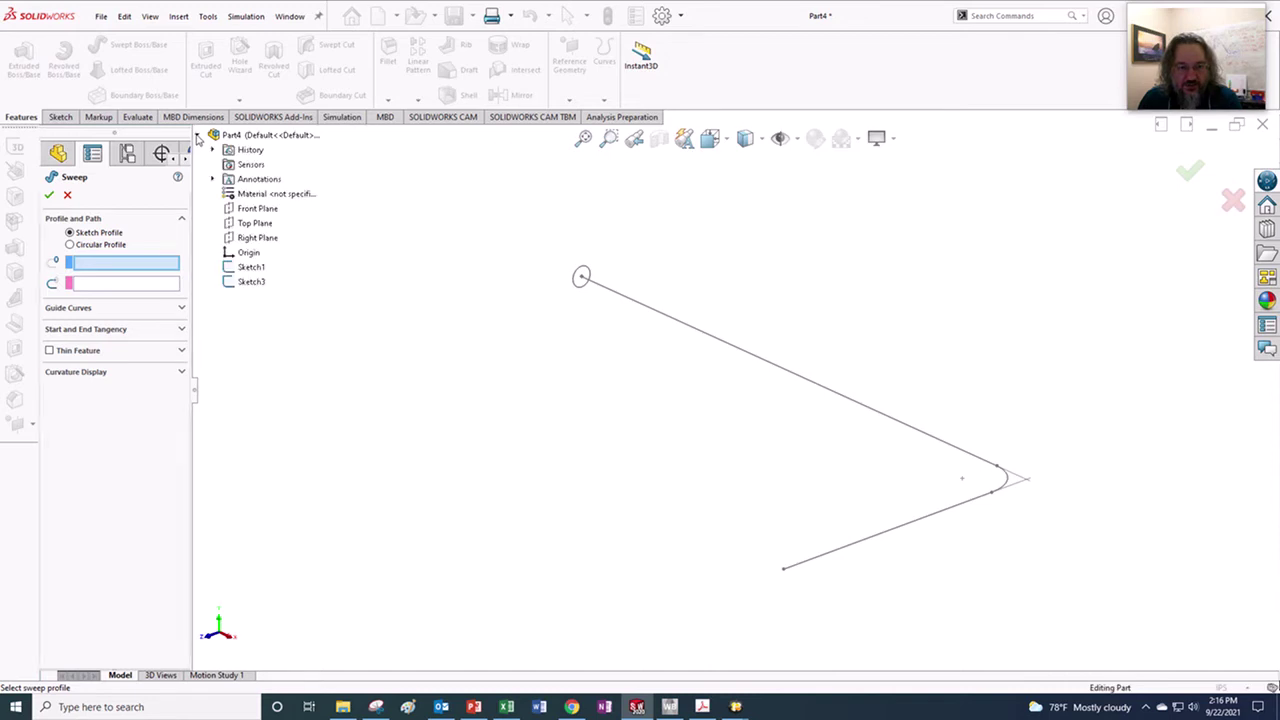
left_click(246, 283)
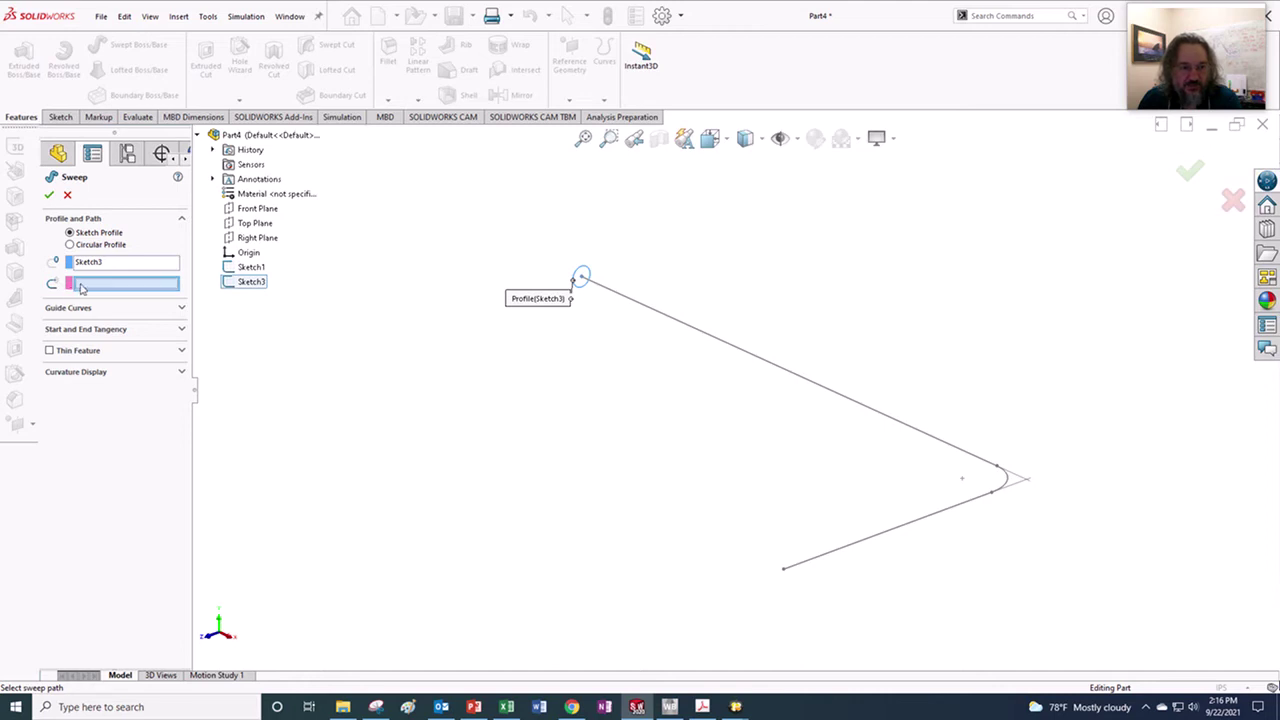
left_click(250, 272)
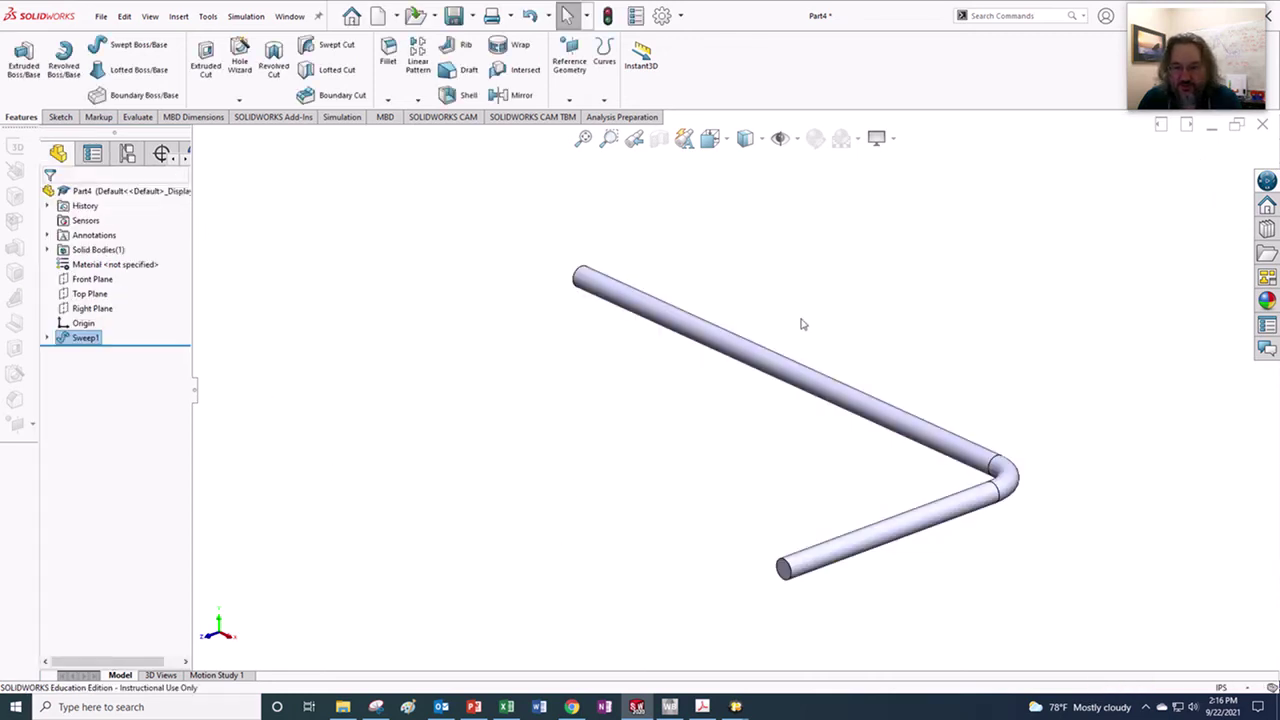
left_click(879, 287)
scroll(896, 408, "up", 2)
scroll(925, 402, "down", 2)
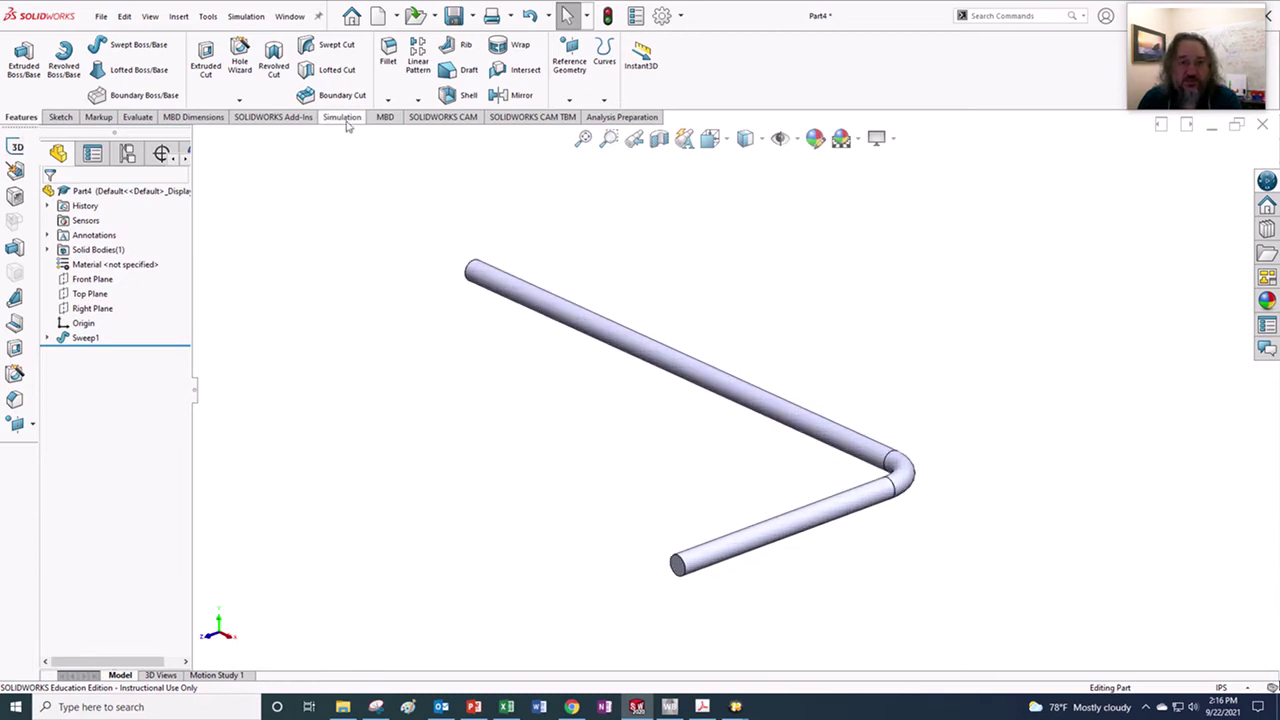
Step: Check in the add-ins list that SOLIDWORKS Simulation is active and set to load at start-up
left_click(682, 18)
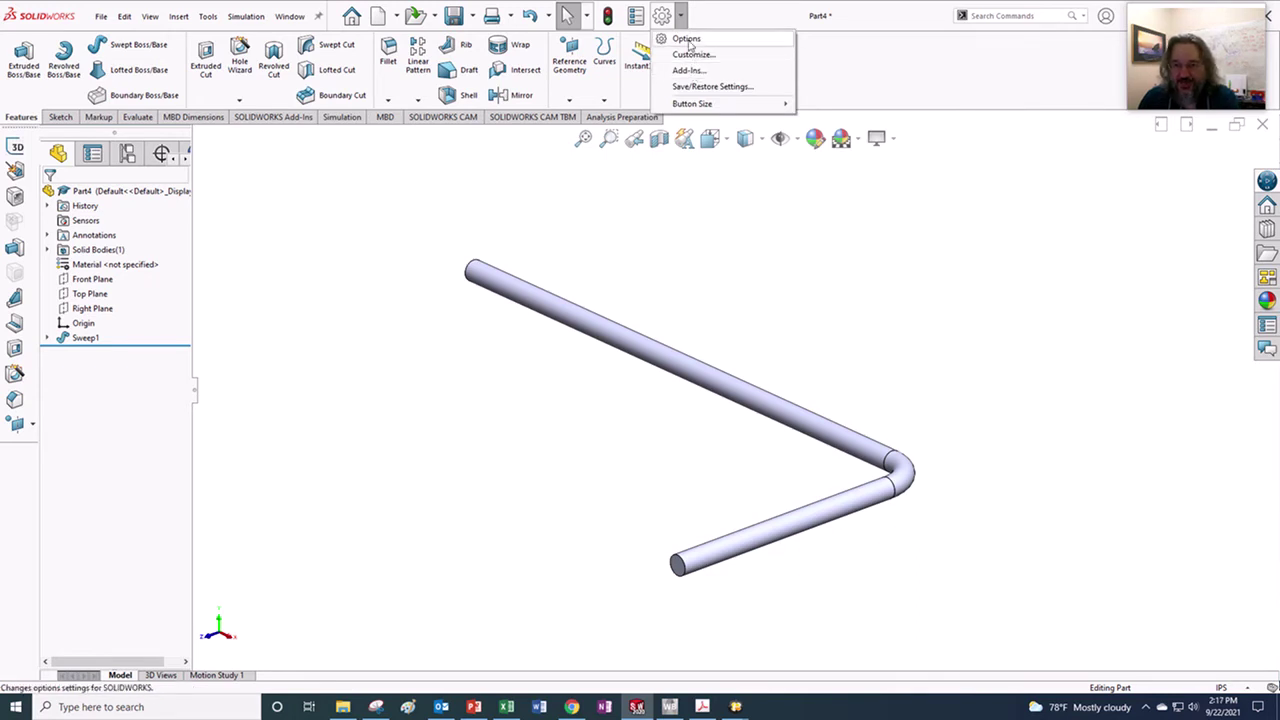
left_click(700, 24)
left_click(682, 19)
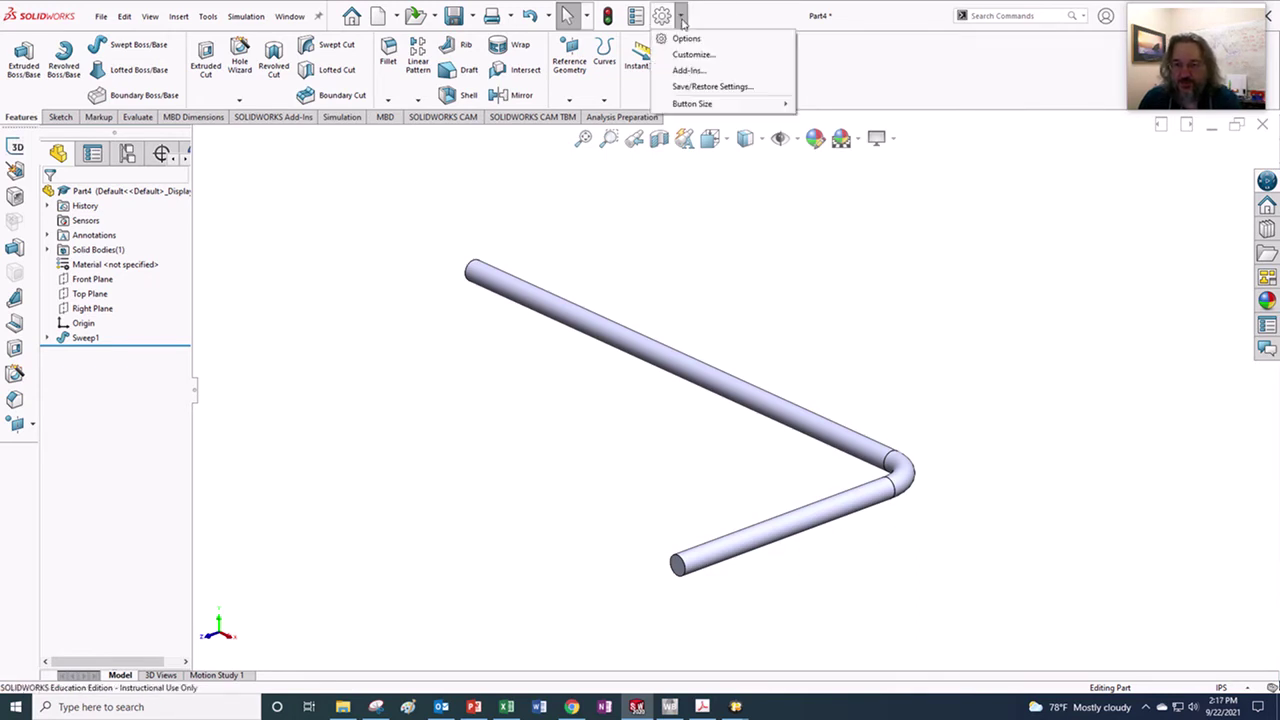
left_click(688, 70)
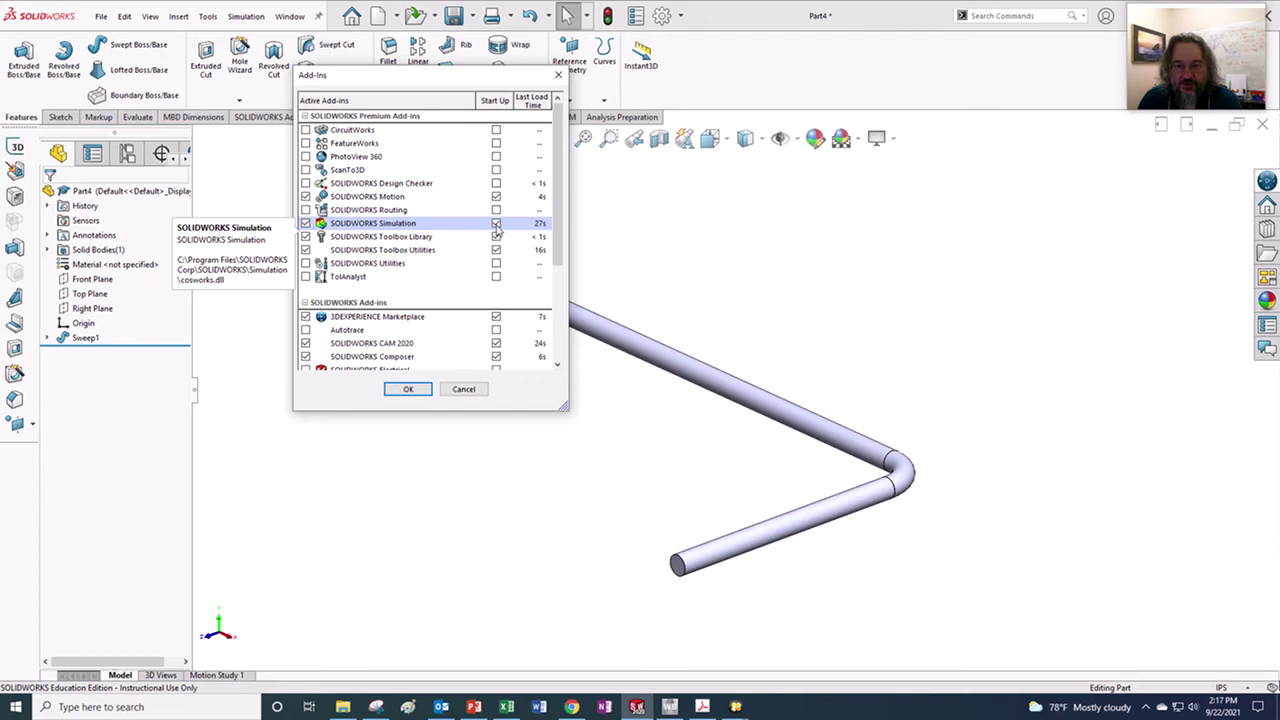
left_click(408, 389)
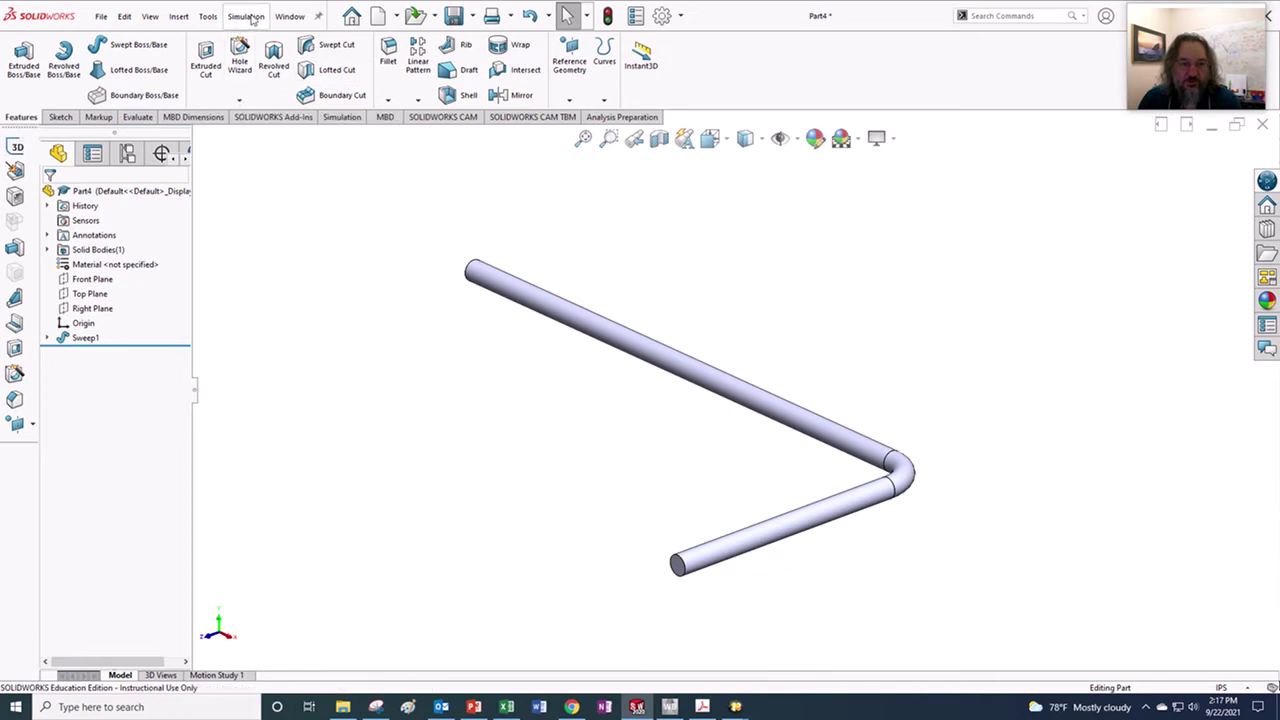
Step: Create a new Static simulation study for the bar, keeping the default study name
left_click(246, 16)
left_click(486, 206)
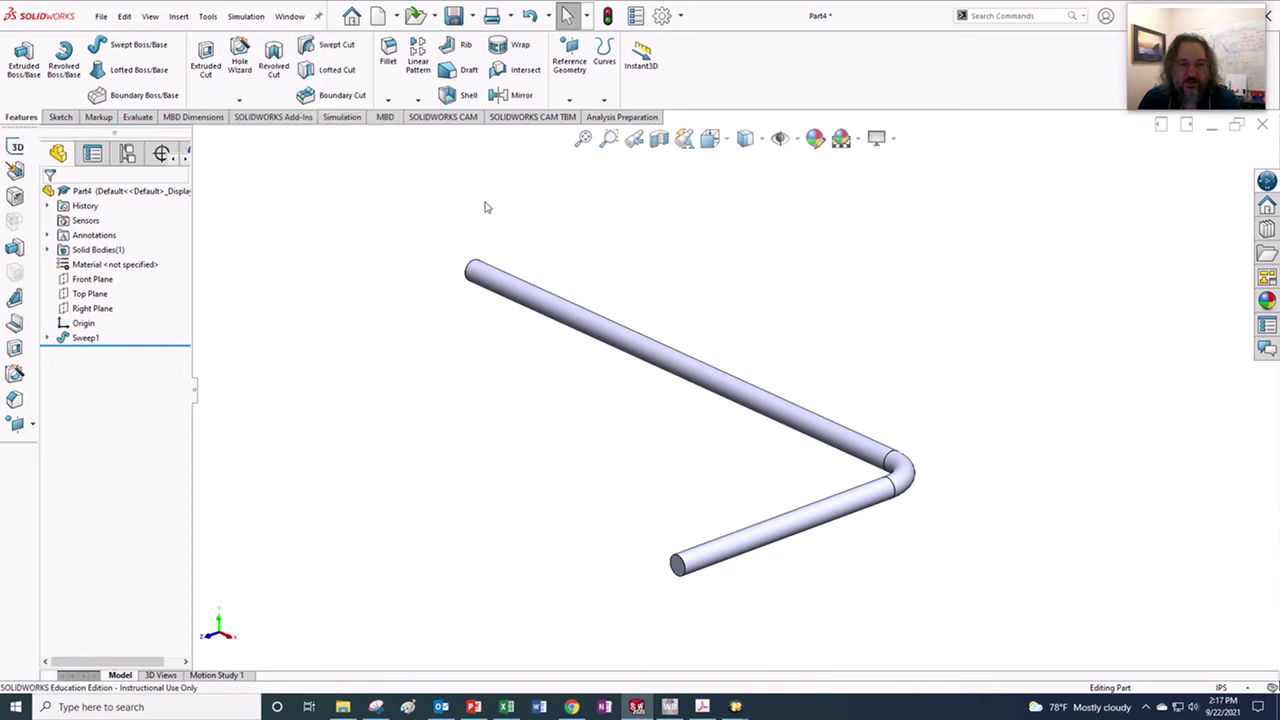
left_click(350, 119)
left_click(16, 76)
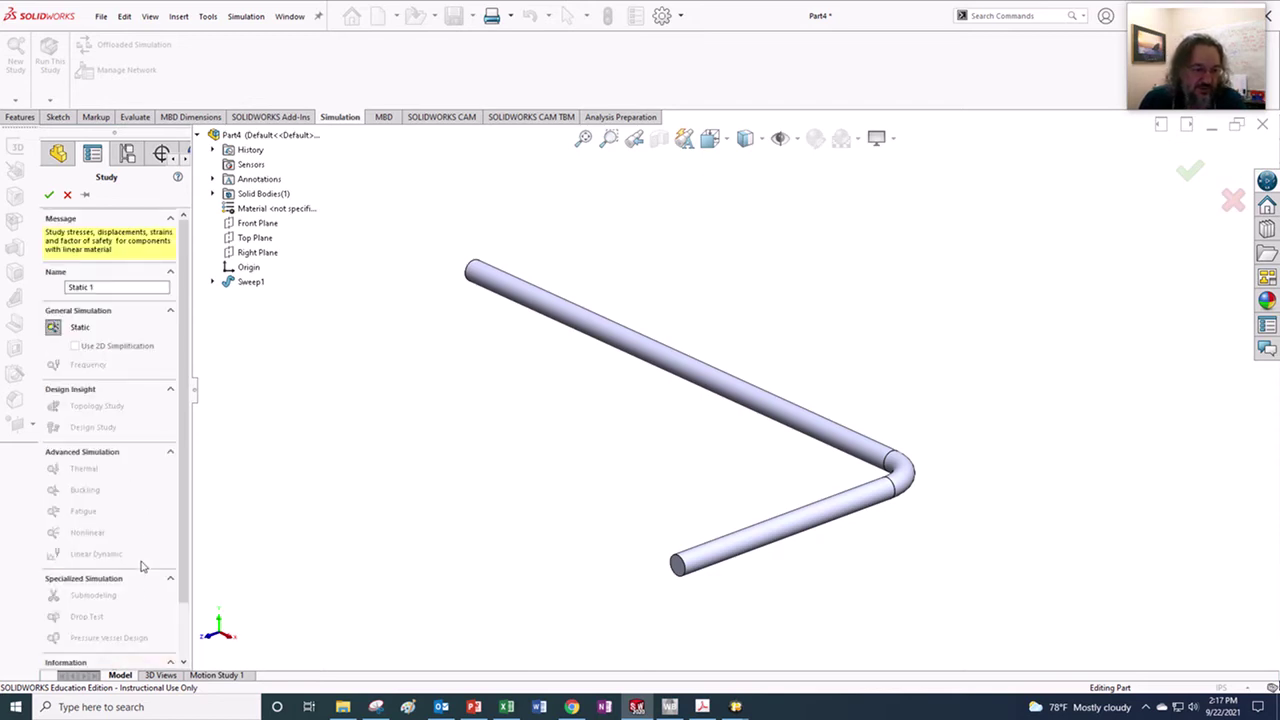
scroll(85, 455, "down", 1)
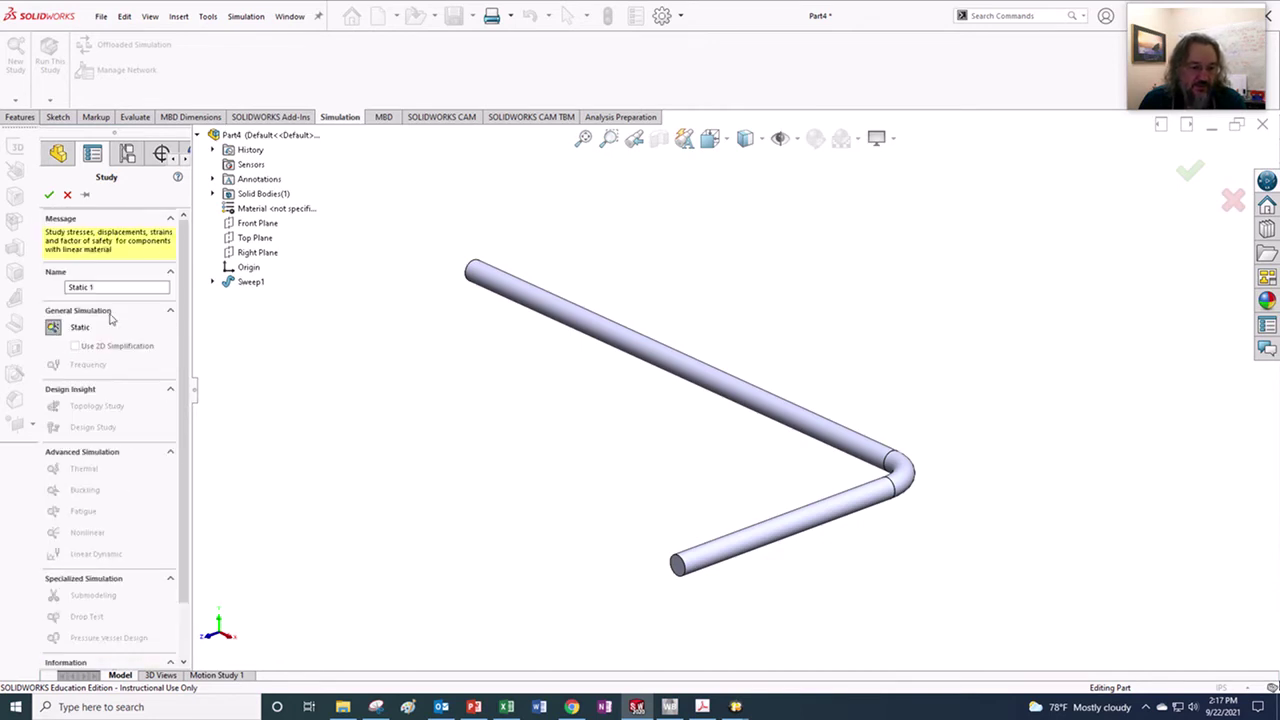
left_click(48, 194)
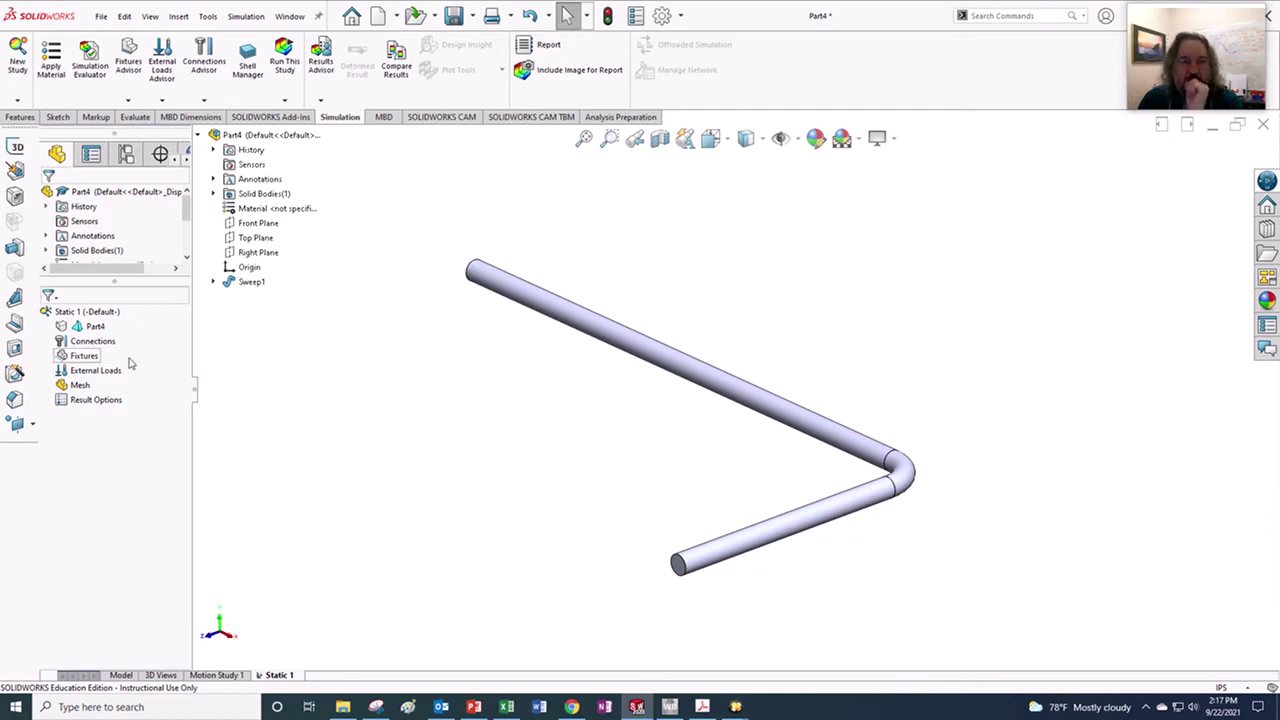
Step: Open the material library for the part in the static study and switch the property units to English (IPS)
right_click(72, 329)
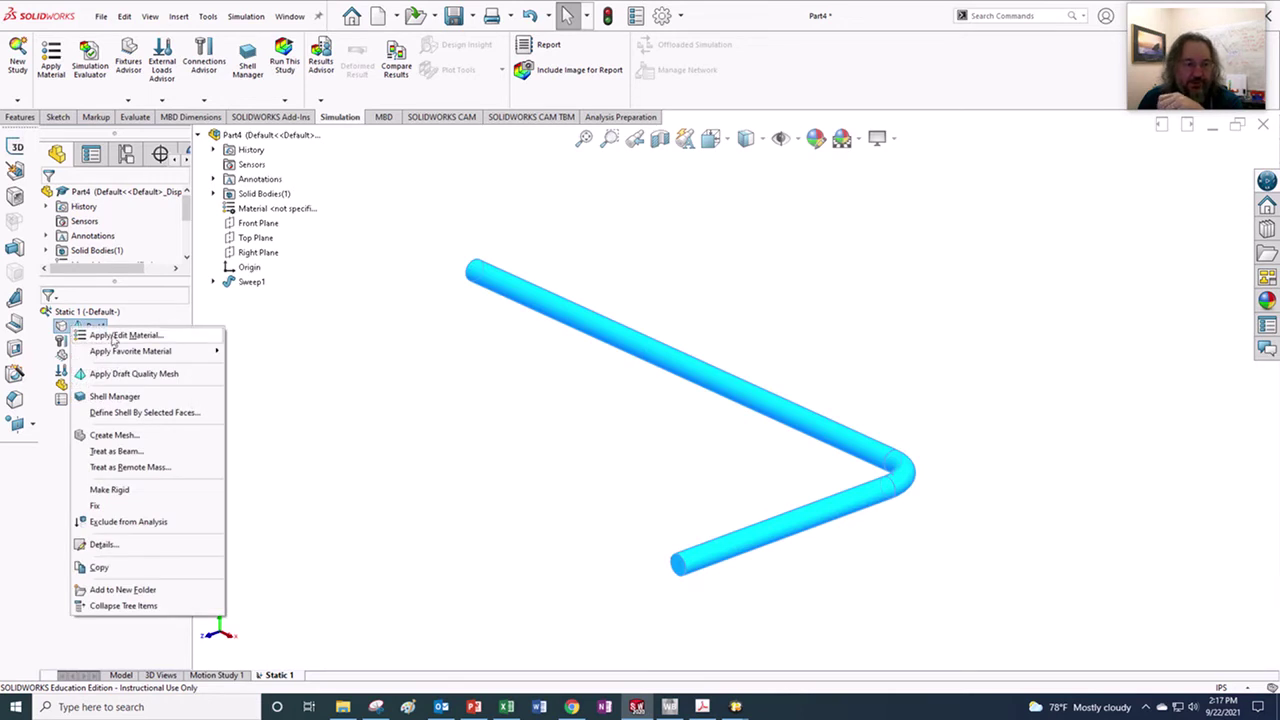
left_click(397, 335)
right_click(86, 331)
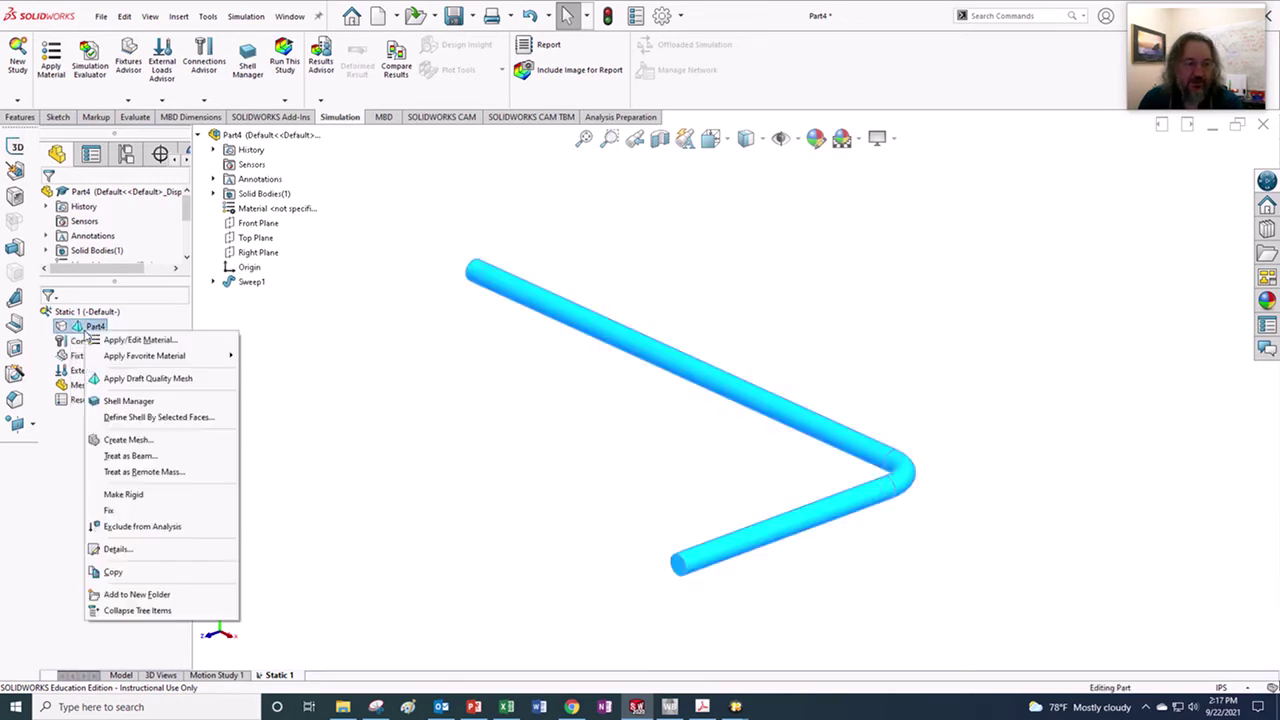
left_click(134, 341)
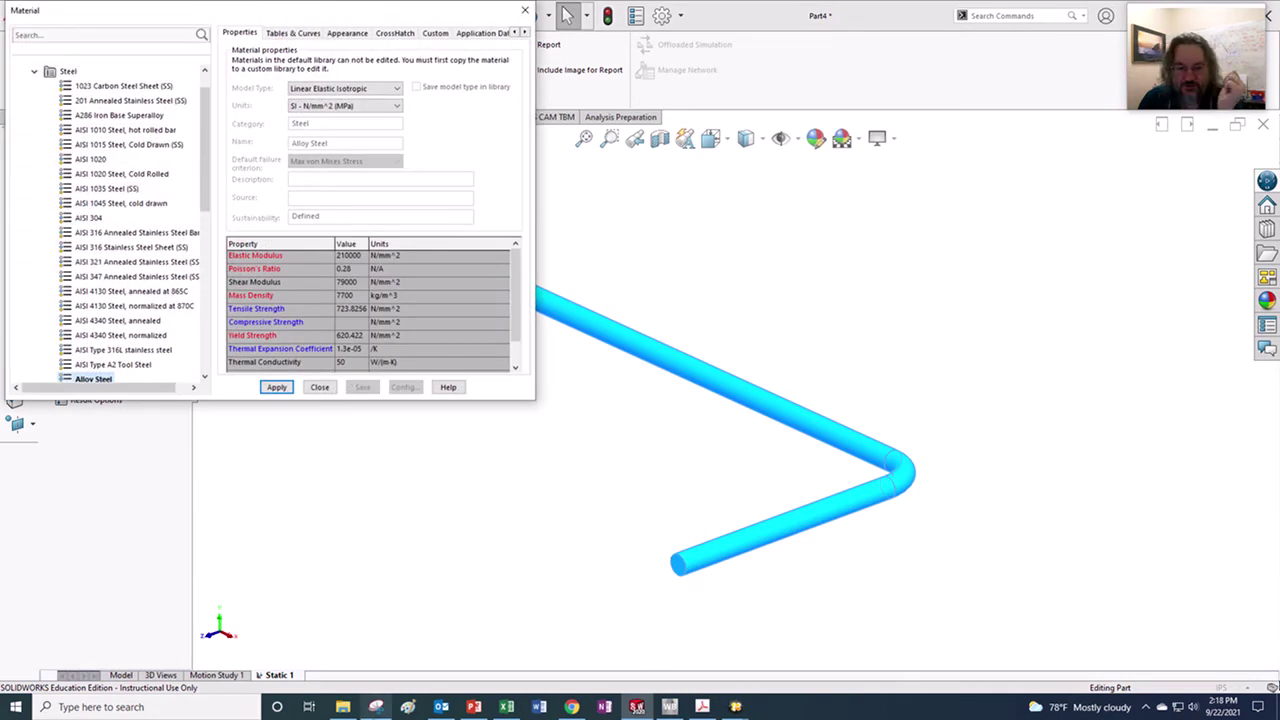
left_click(343, 707)
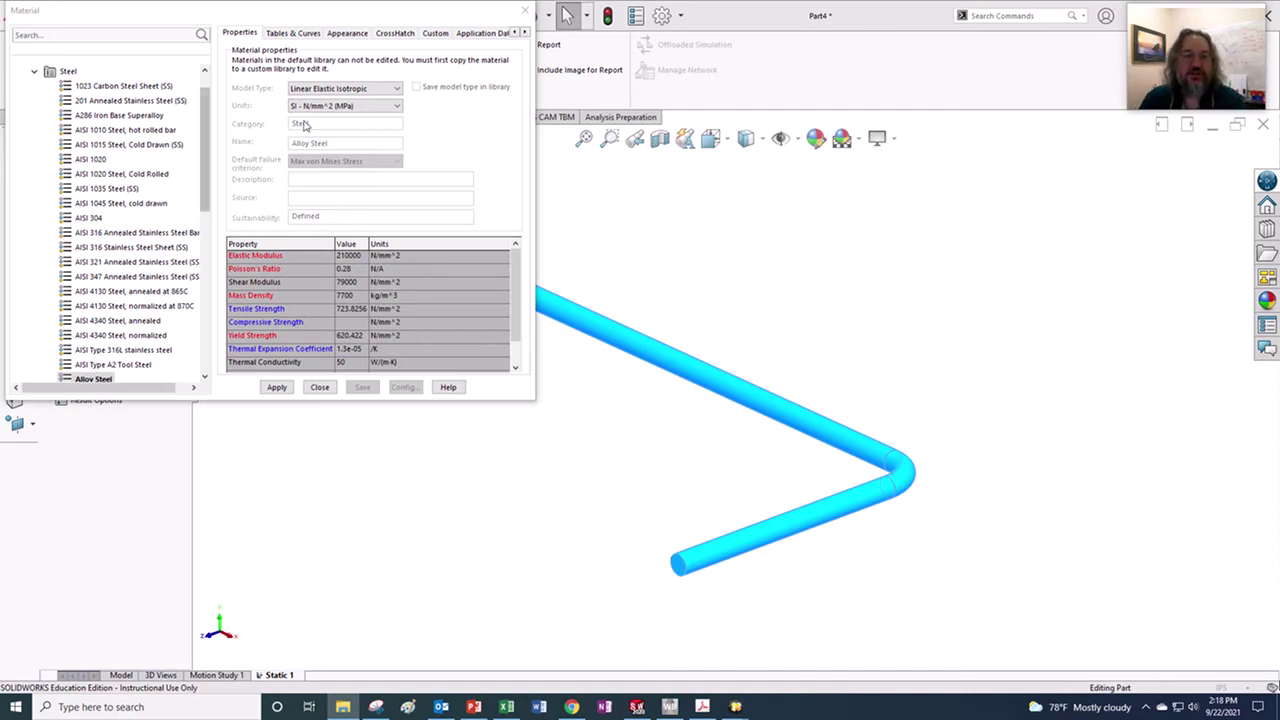
left_click(335, 106)
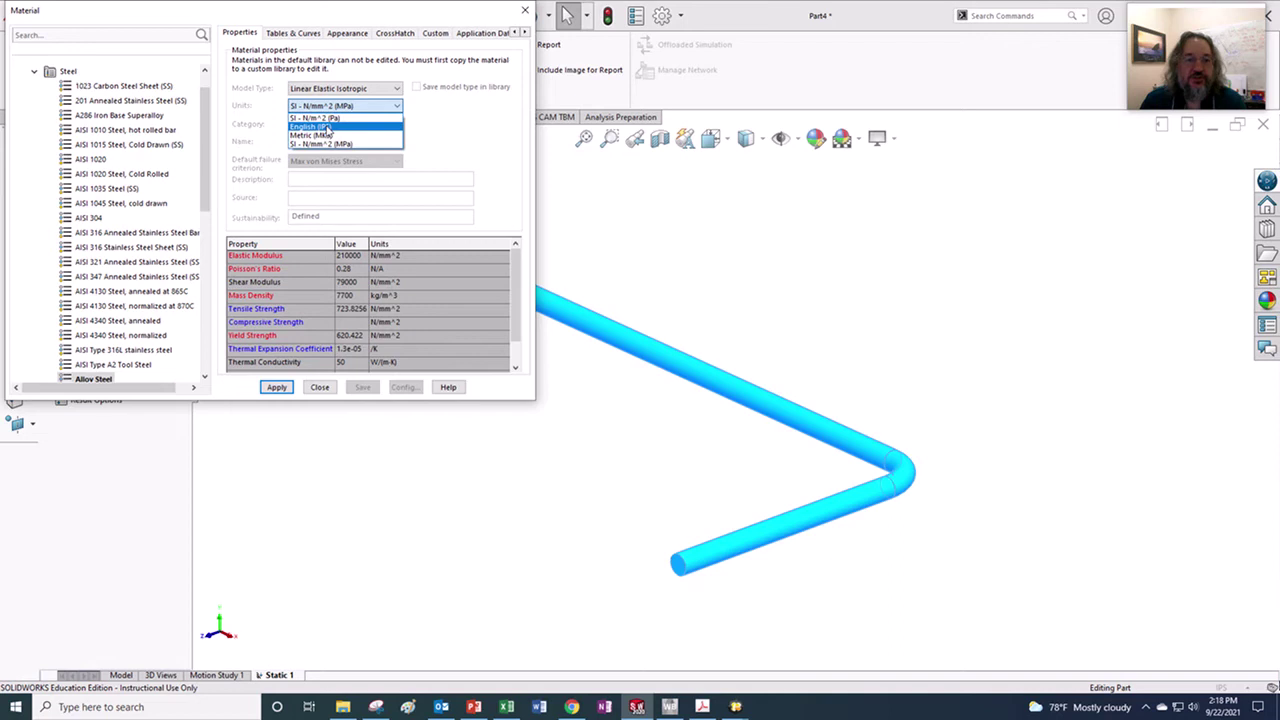
left_click(329, 128)
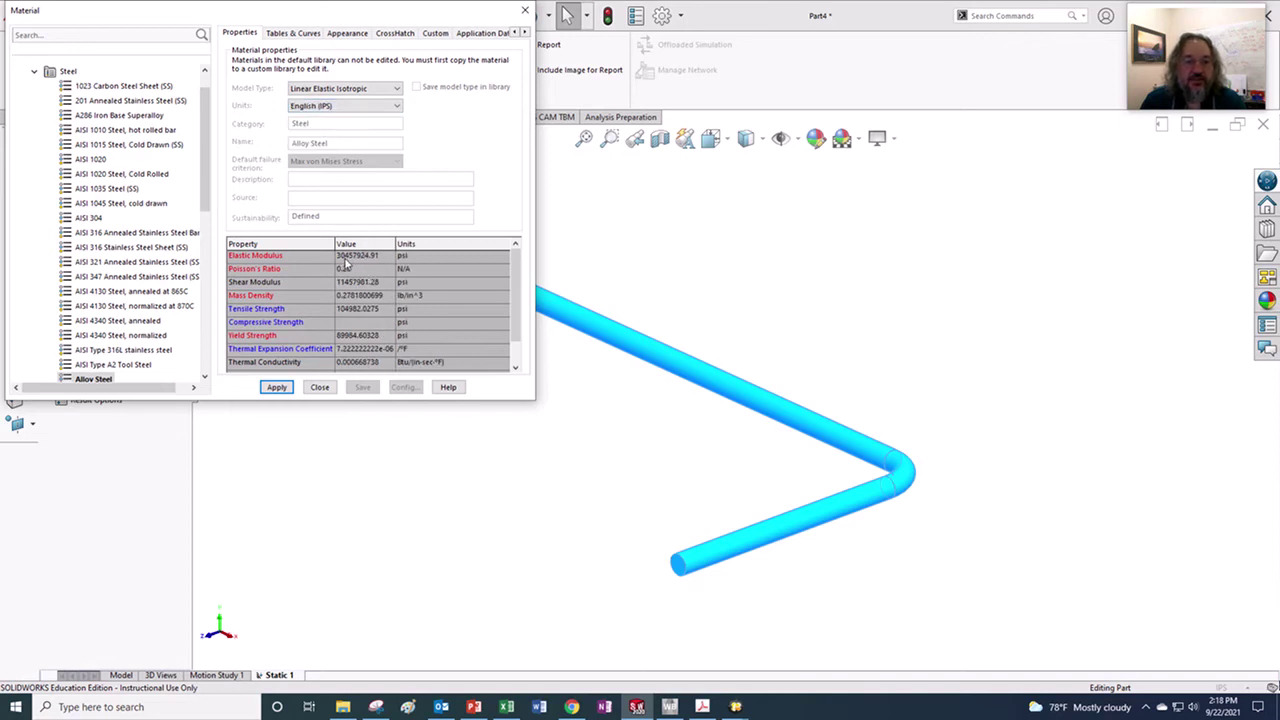
Step: Compare the elastic modulus and Poisson's ratio of library steels including AISI 304, Alloy Steel, ASTM A36, the cast steels, Galvanized and Plain Carbon Steel
left_click(93, 218)
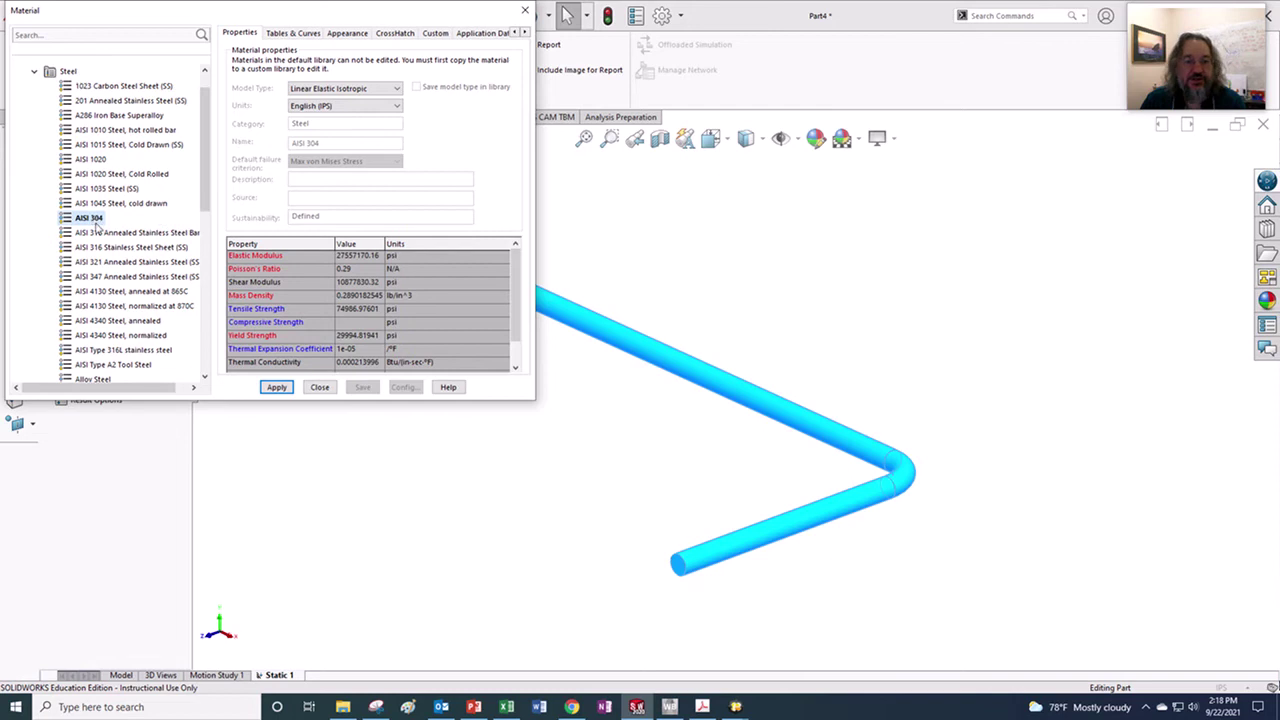
scroll(148, 289, "down", 1)
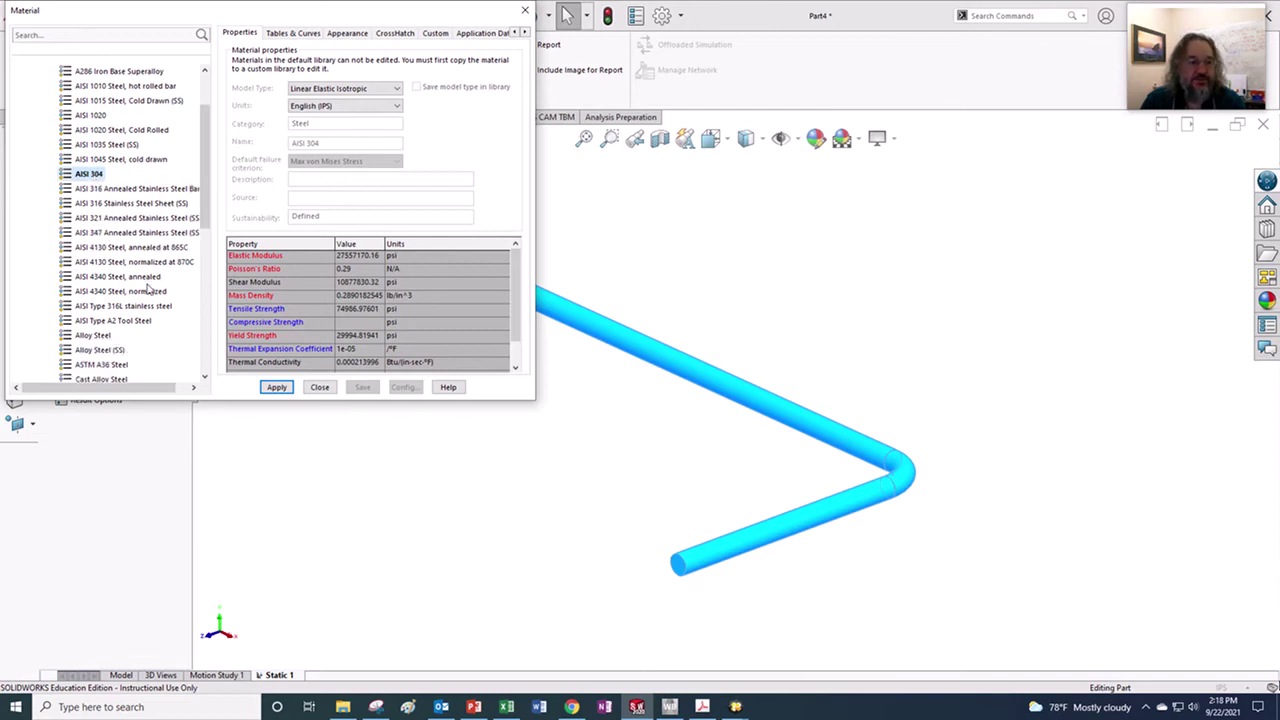
scroll(148, 289, "down", 1)
left_click(94, 291)
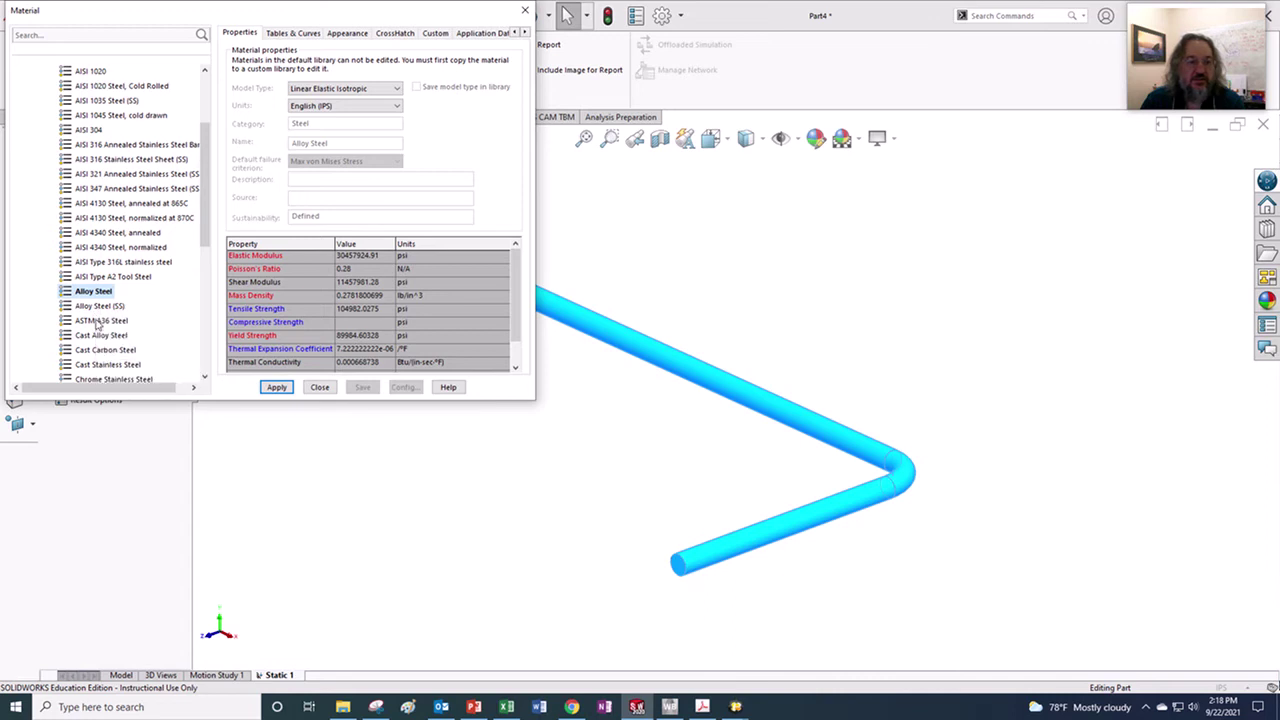
left_click(99, 321)
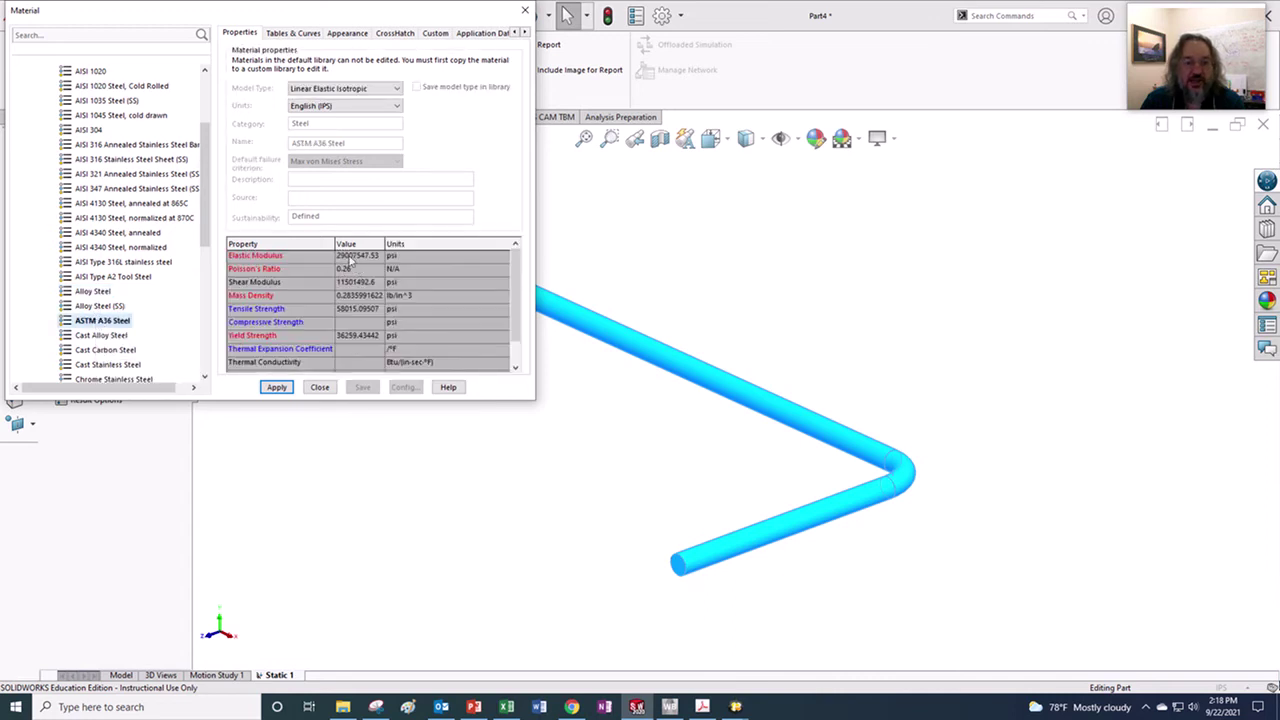
left_click(108, 336)
scroll(110, 341, "down", 1)
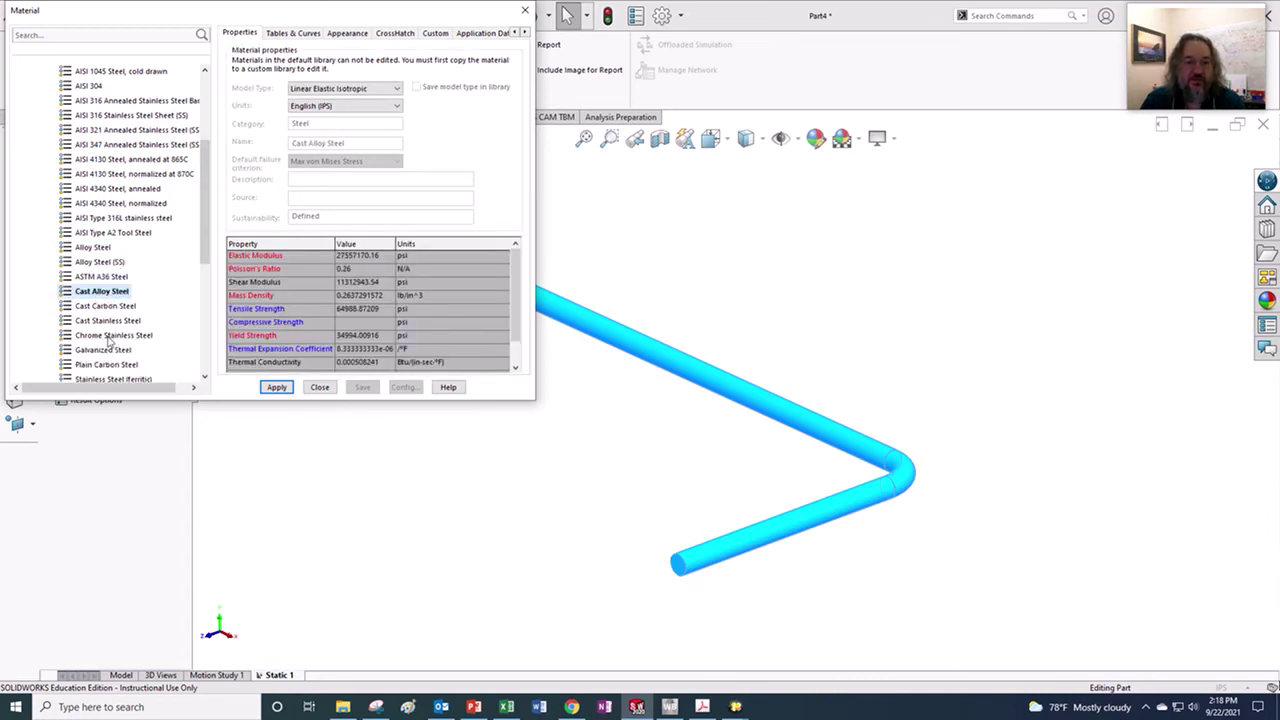
left_click(107, 308)
left_click(108, 321)
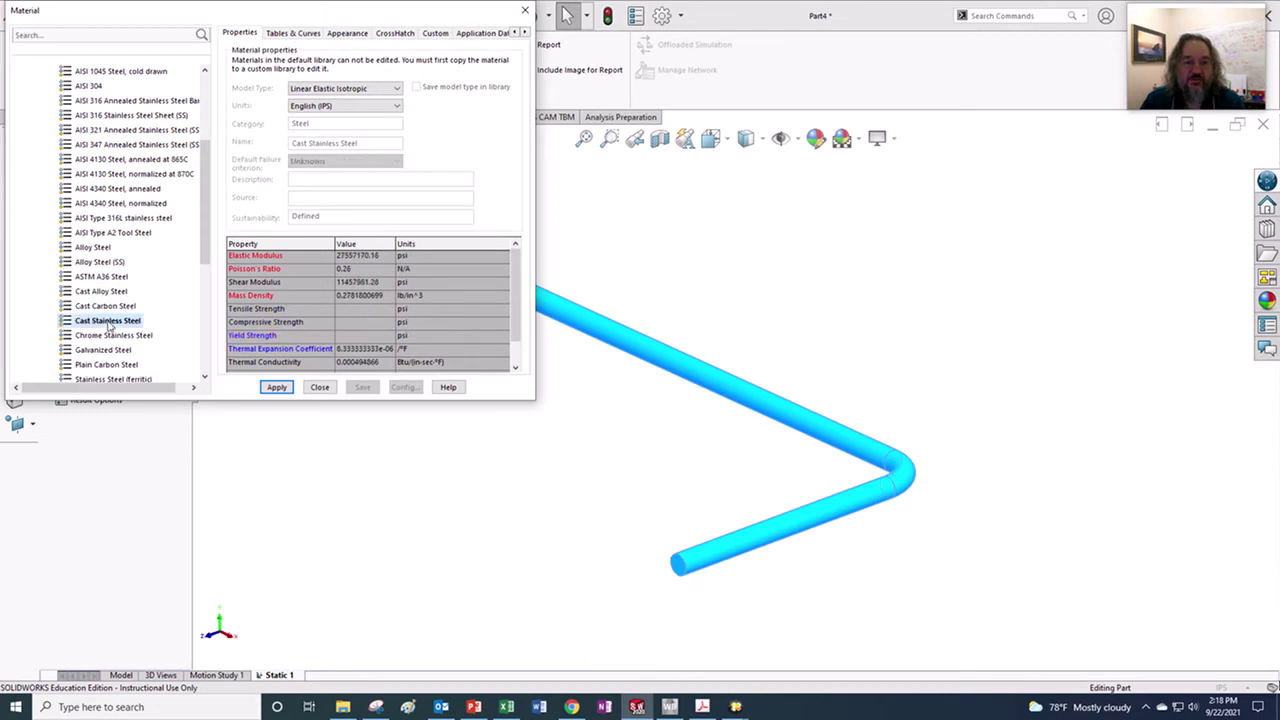
left_click(110, 337)
left_click(107, 351)
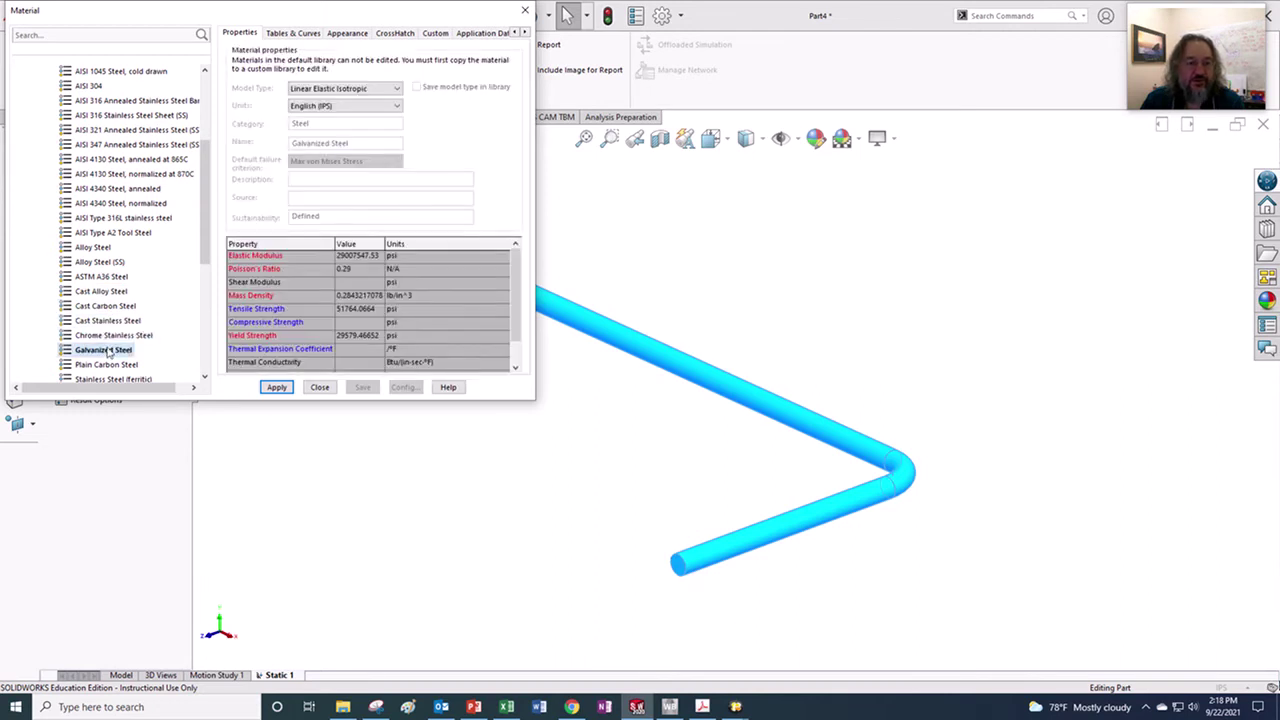
scroll(110, 347, "down", 2)
left_click(105, 277)
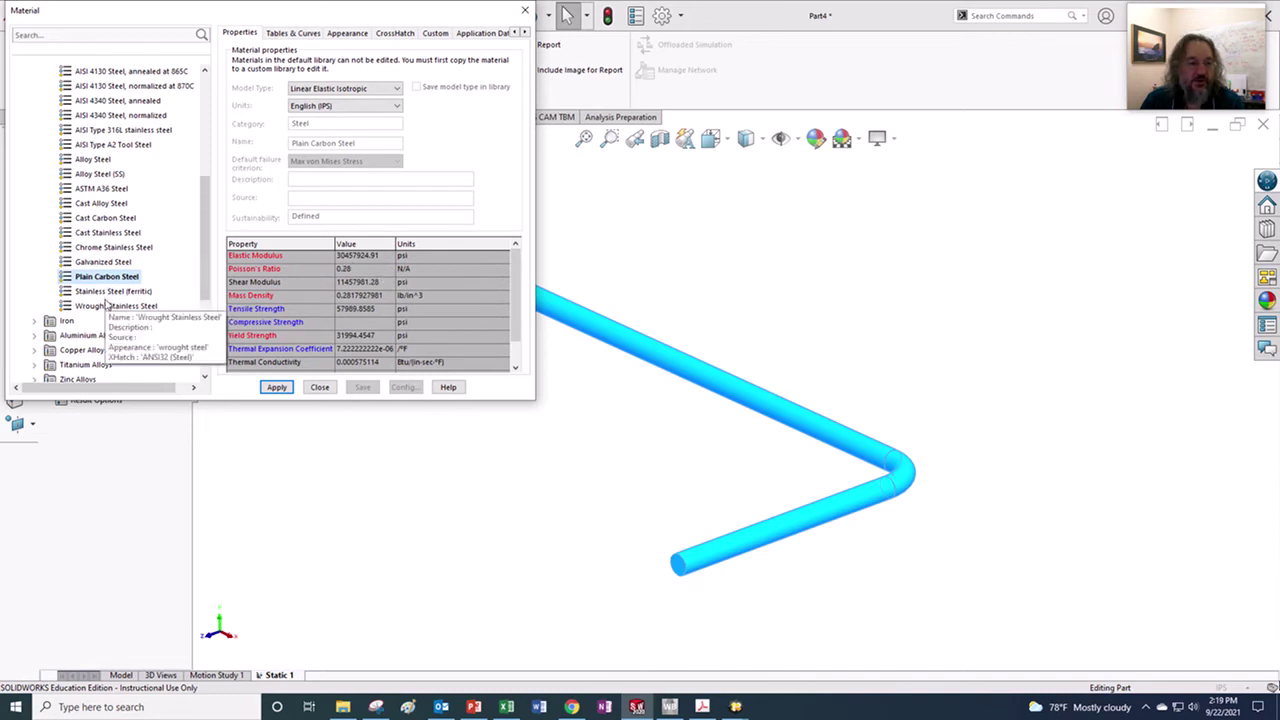
left_click(108, 307)
left_click(110, 291)
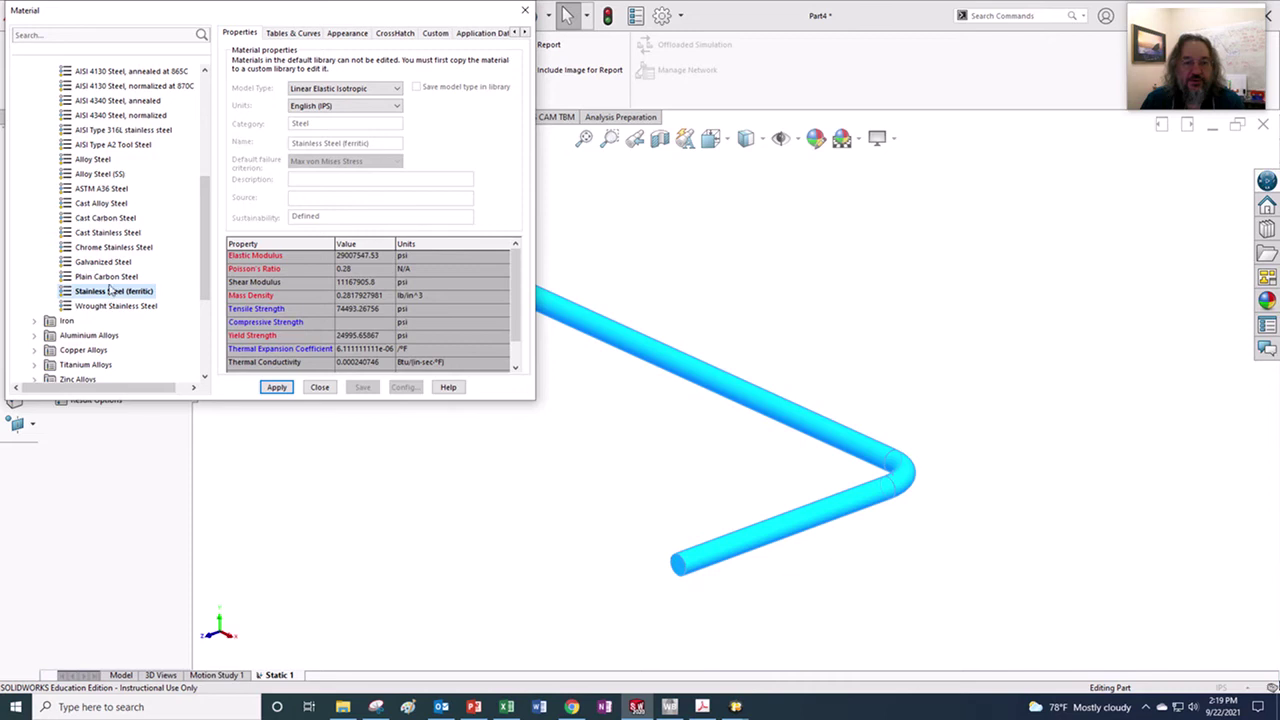
left_click(110, 280)
scroll(110, 287, "up", 6)
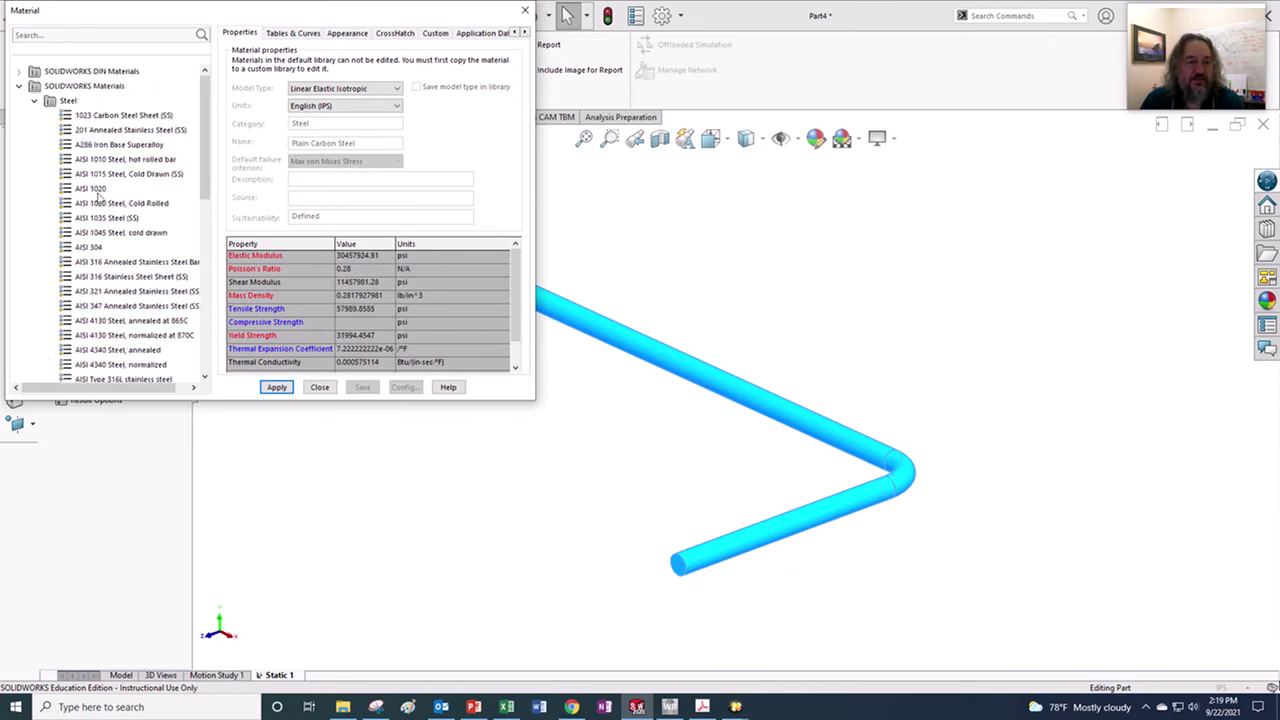
Step: Compare the properties of the first steels in the library, from 1023 Carbon Steel Sheet (SS) through AISI 1020
left_click(114, 117)
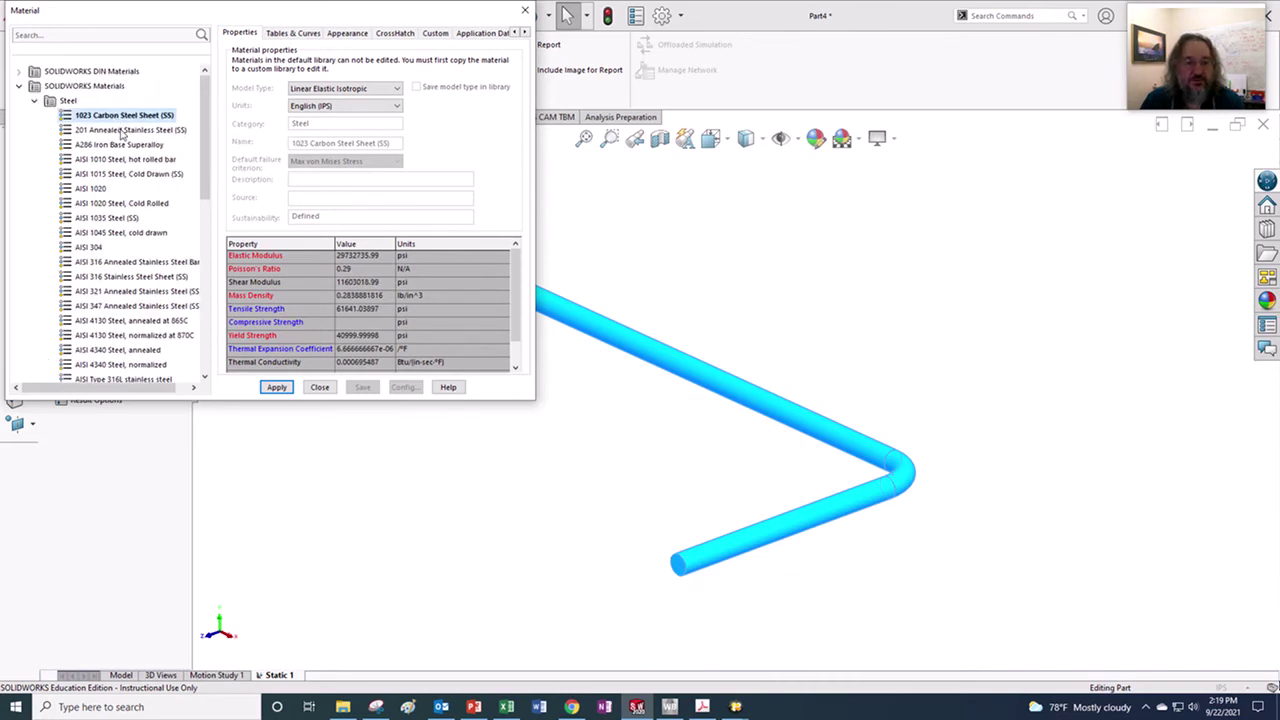
left_click(122, 132)
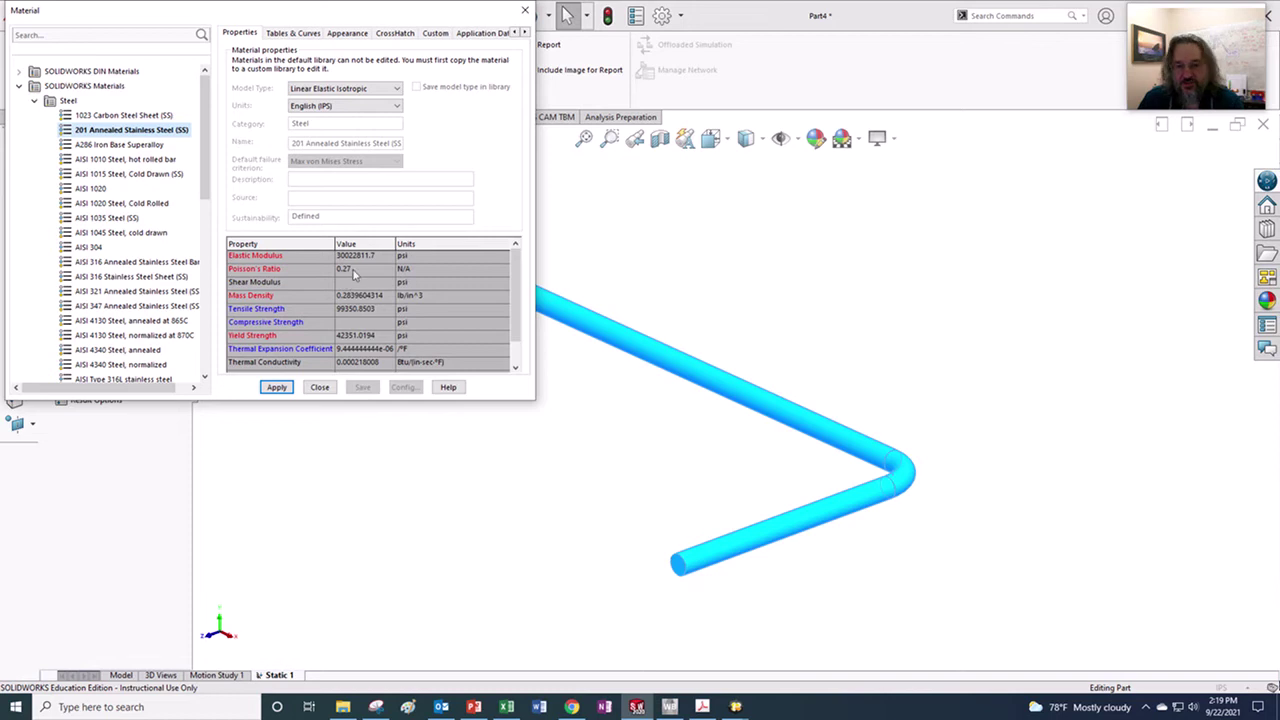
left_click(277, 388)
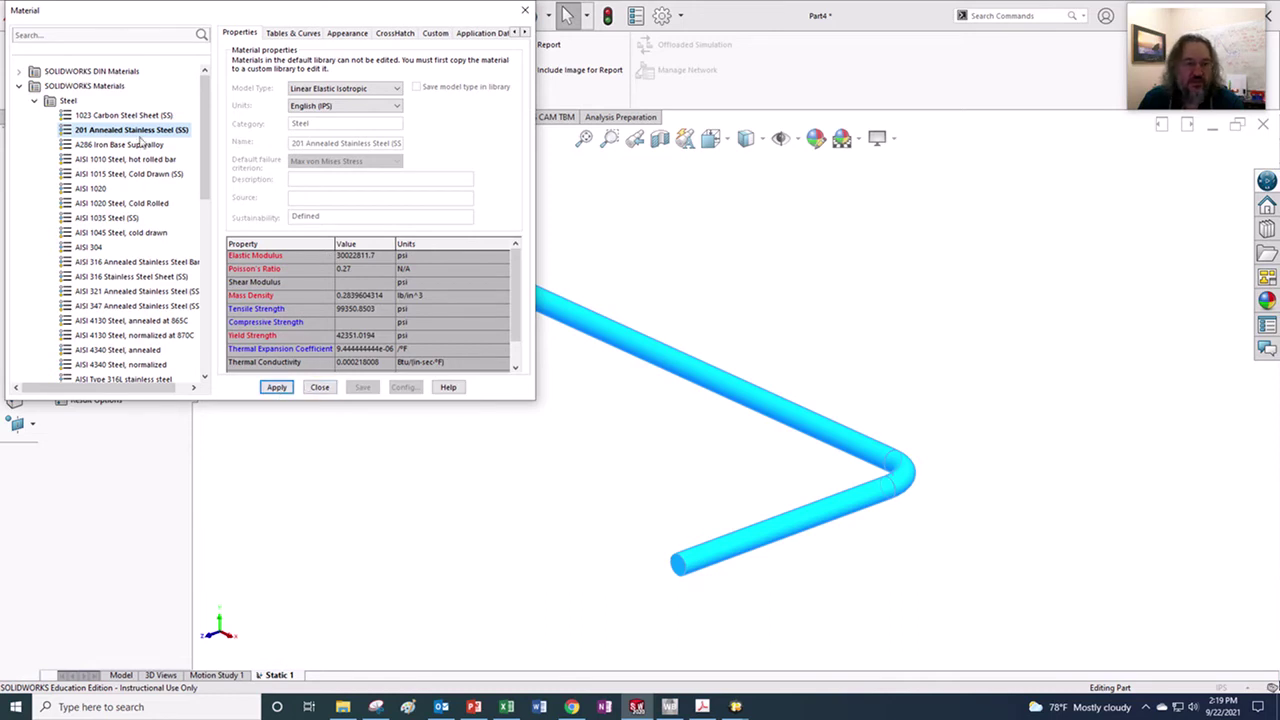
left_click(91, 189)
left_click(107, 174)
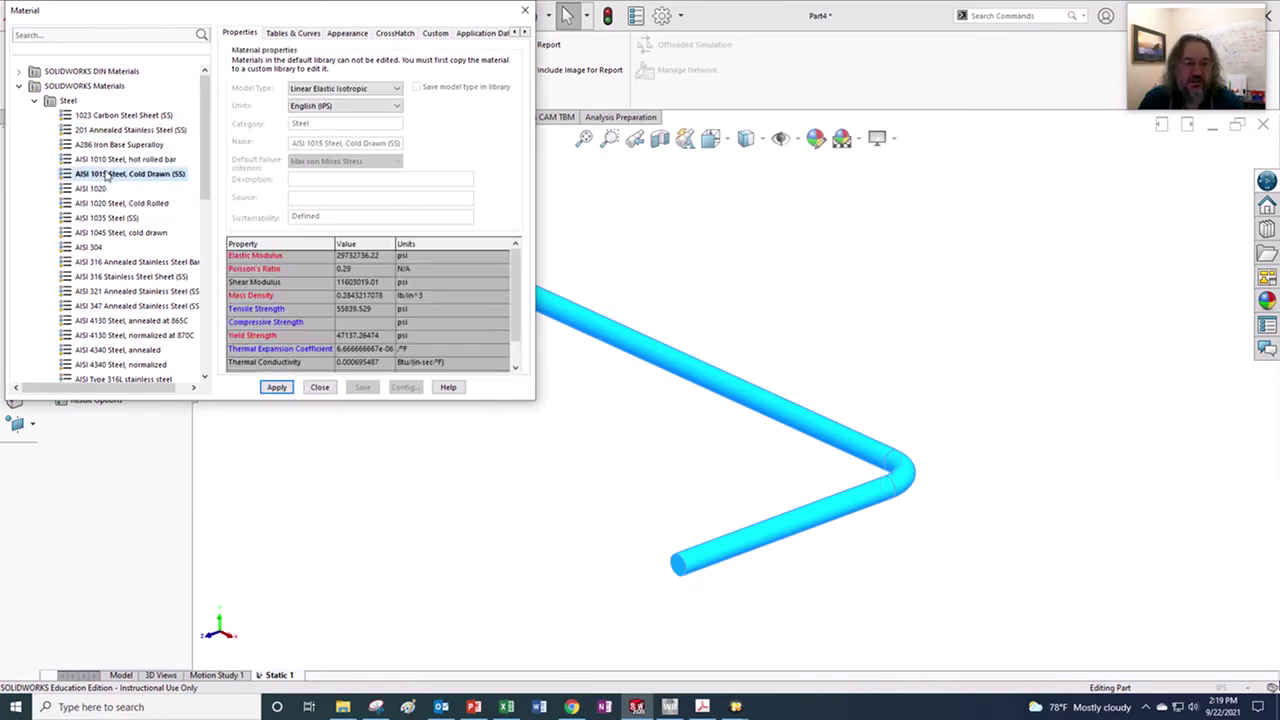
left_click(107, 160)
left_click(111, 145)
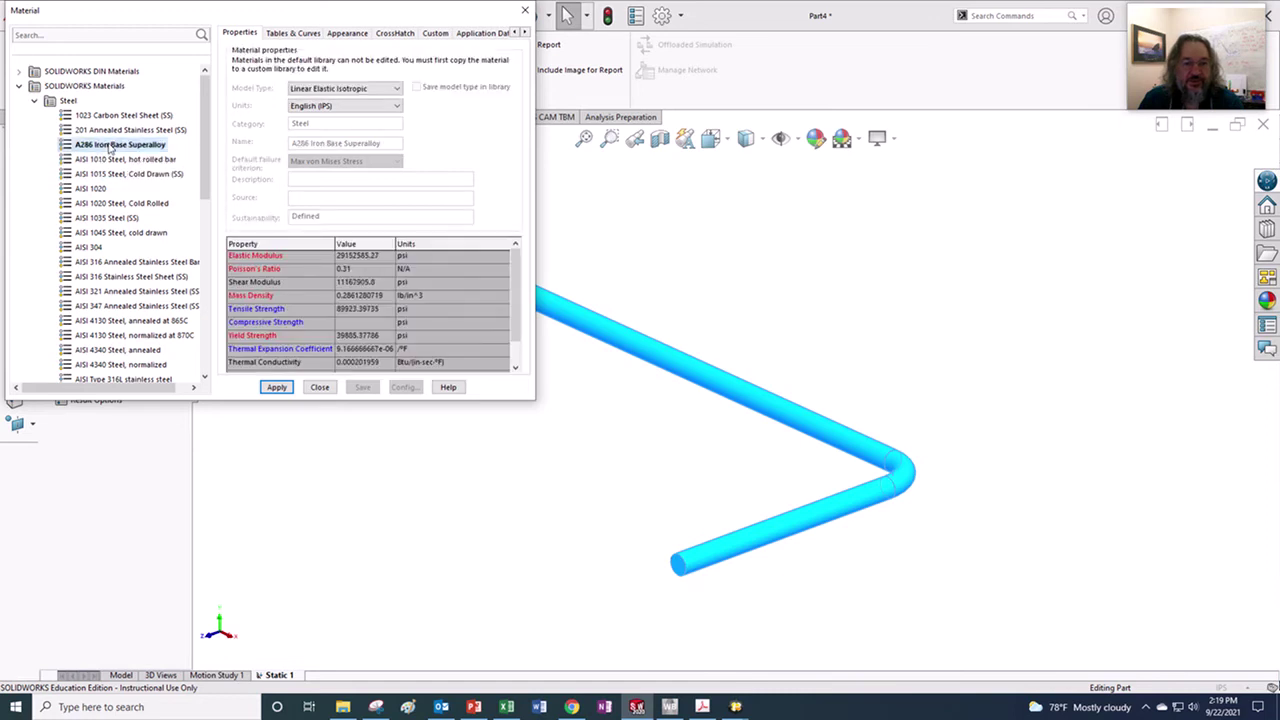
Step: Apply 201 Annealed Stainless Steel (SS) to the bar and close the material library
left_click(111, 131)
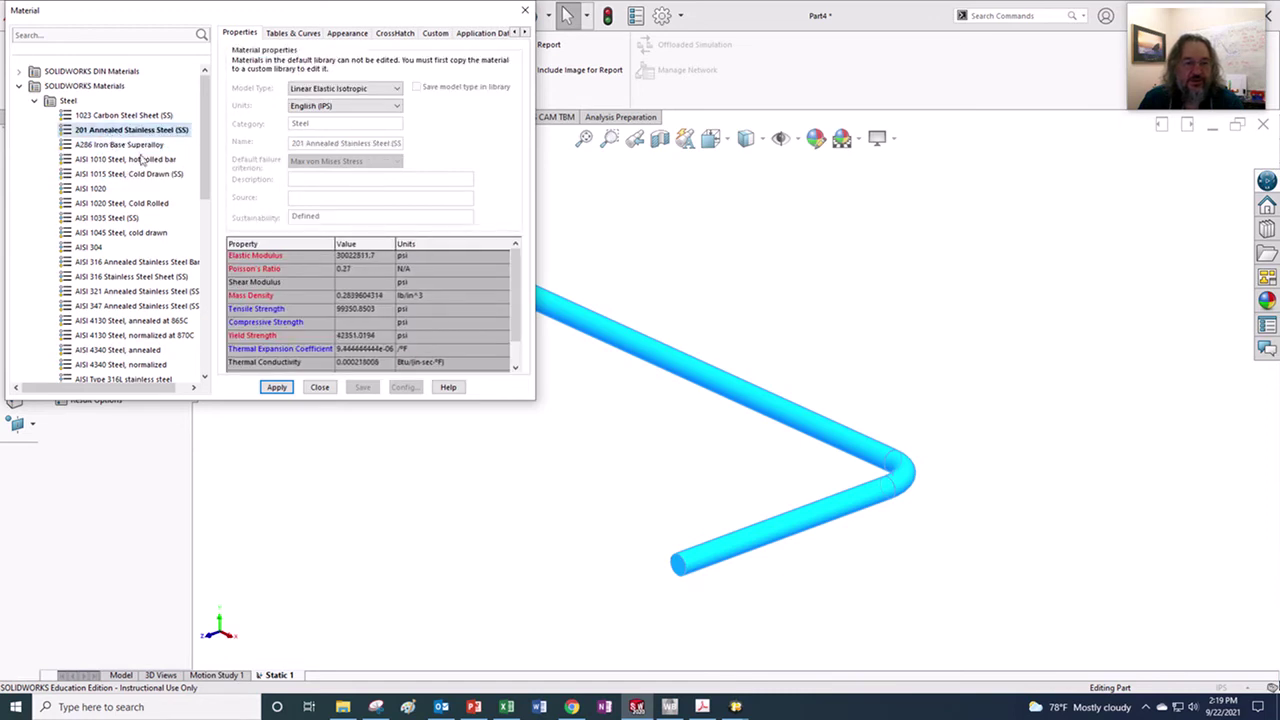
left_click(276, 389)
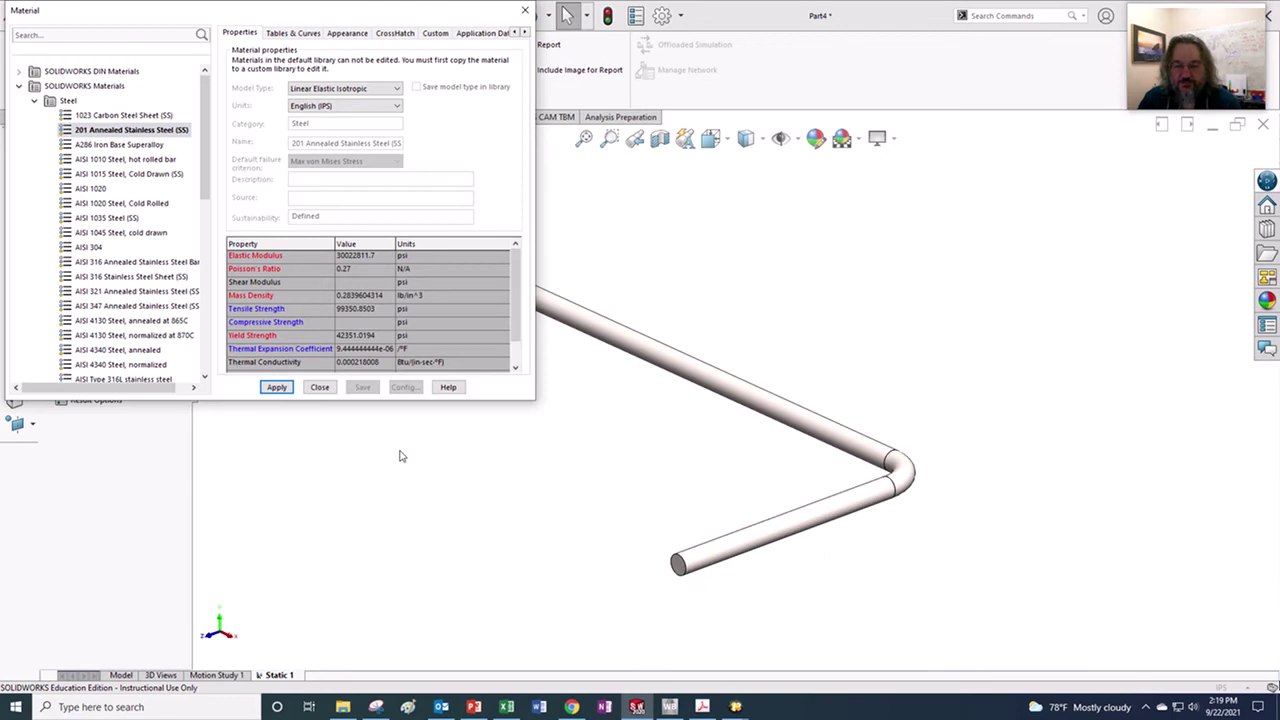
left_click(320, 388)
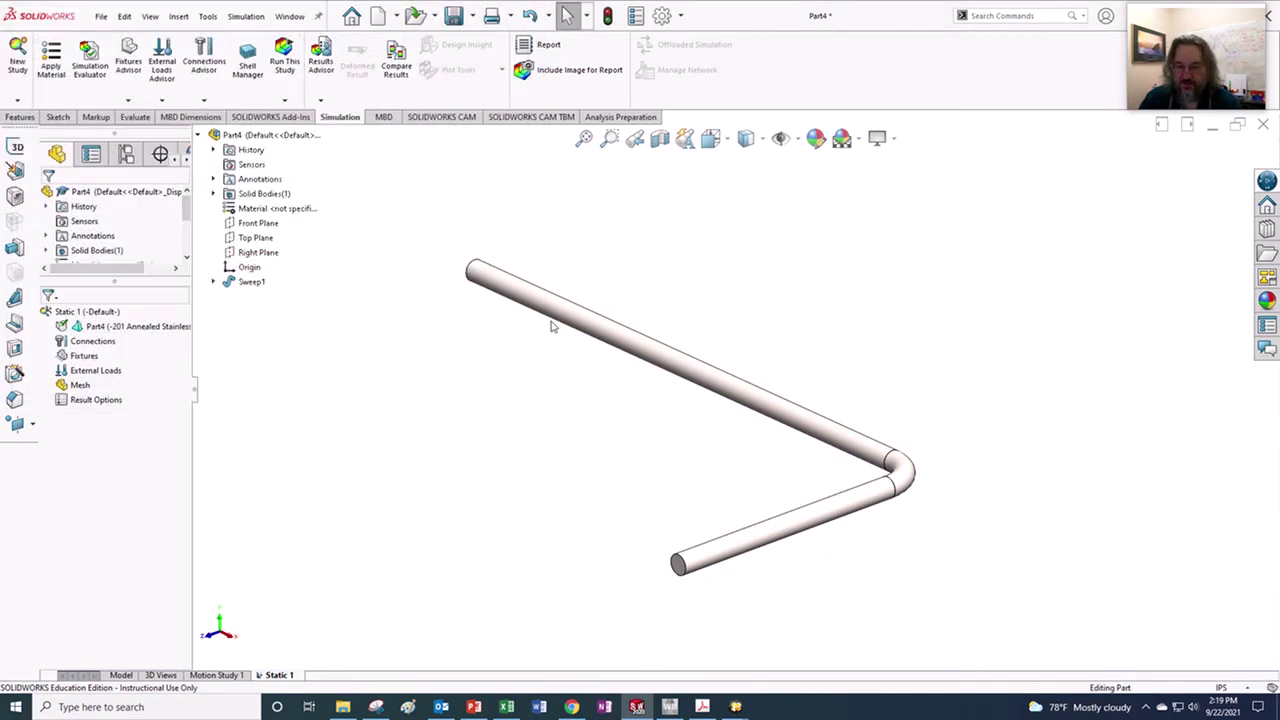
Step: Add a Fixed Geometry fixture to the circular end face of the bar's long leg
left_click(65, 345)
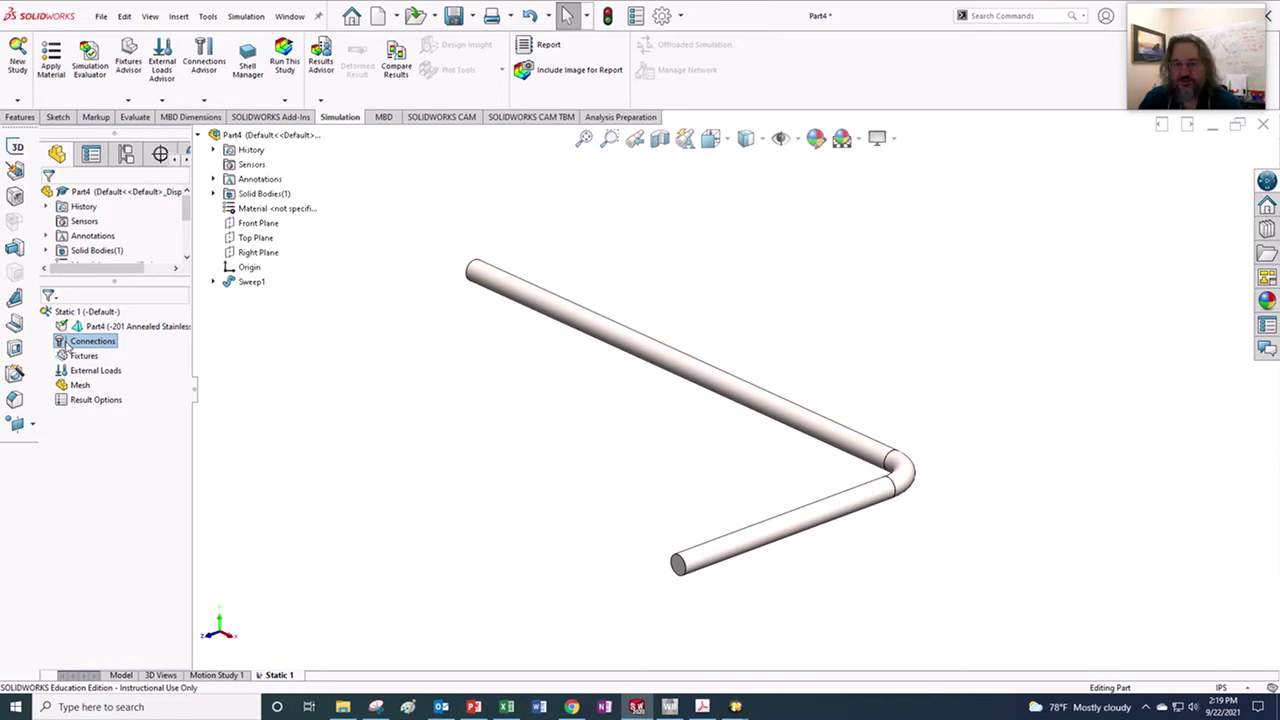
left_click(63, 358)
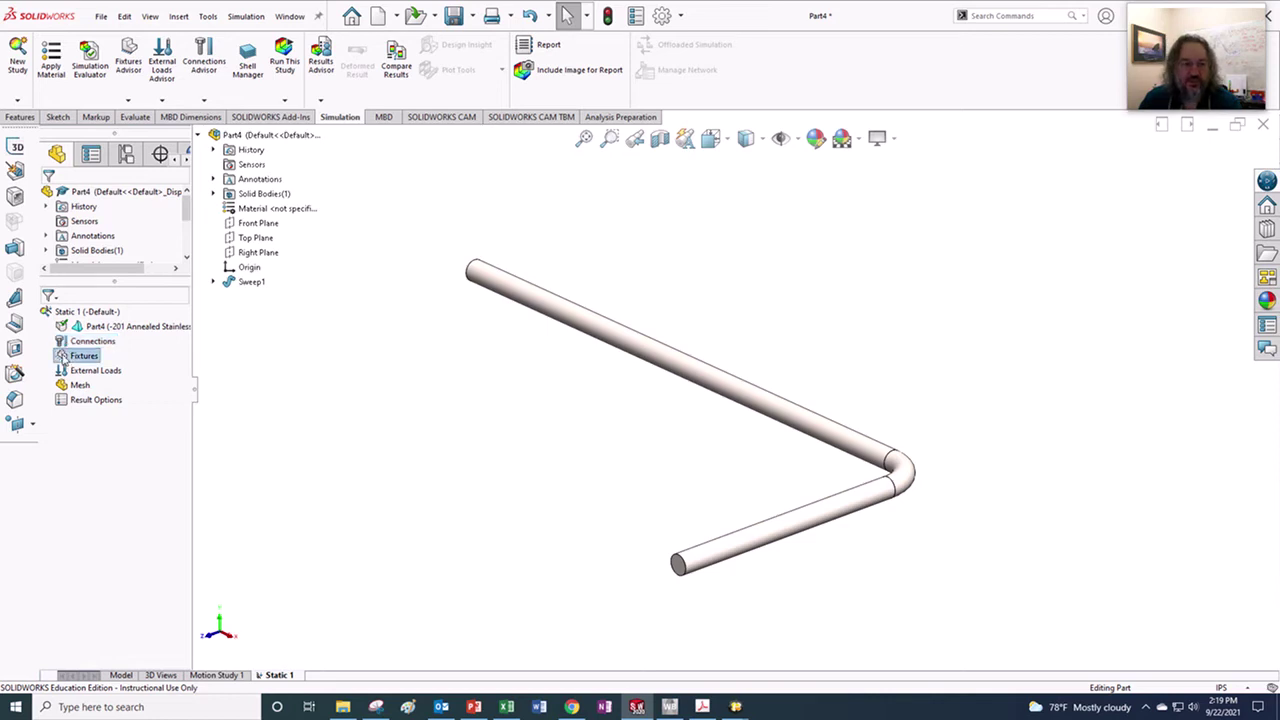
right_click(63, 358)
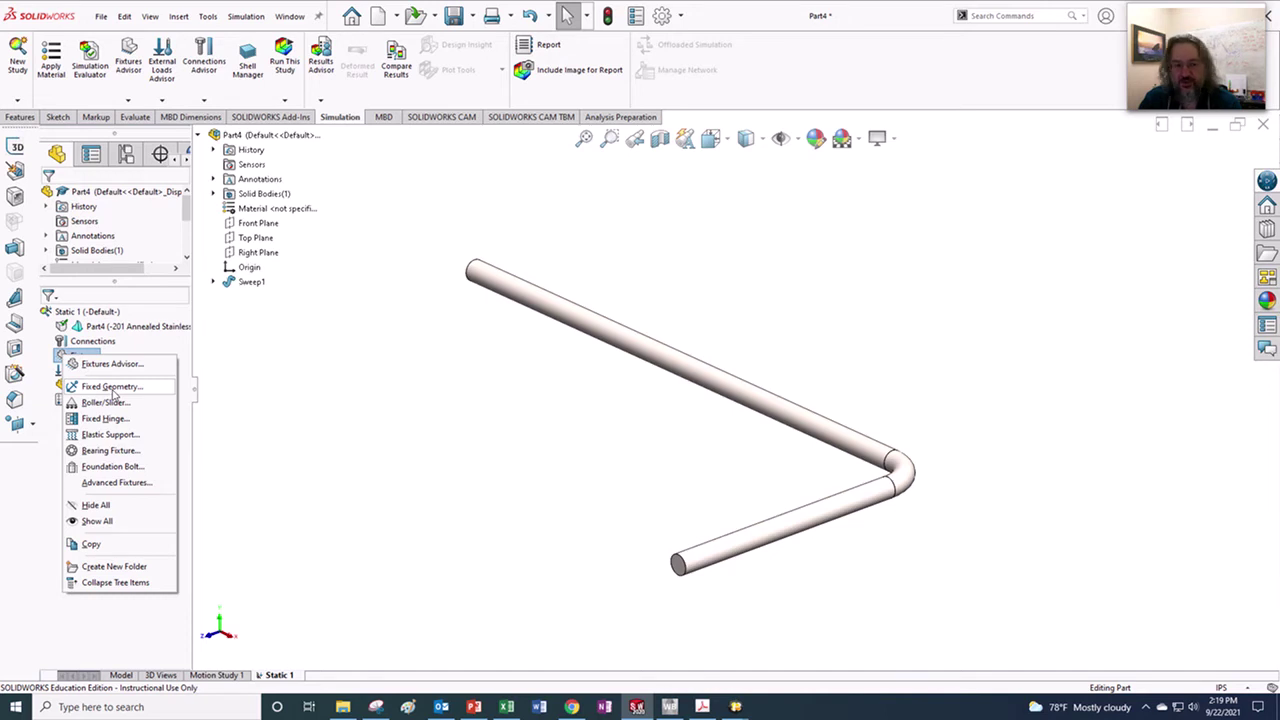
left_click(112, 389)
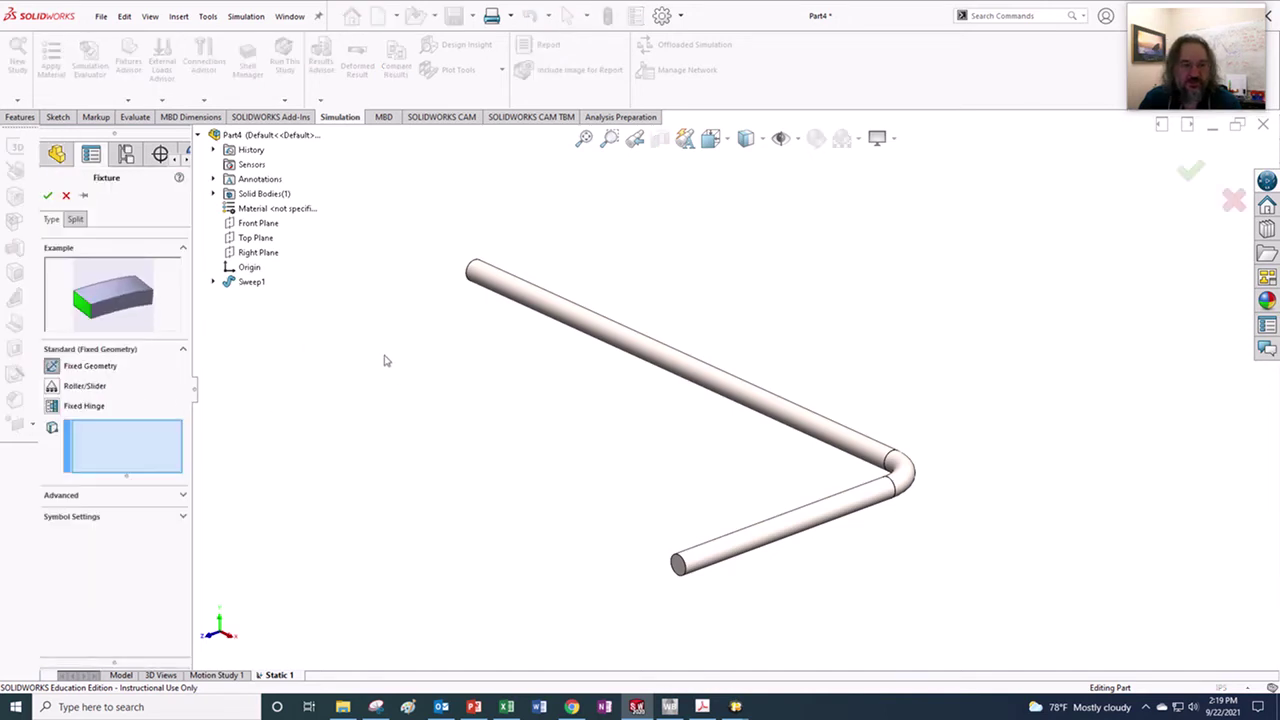
middle_click_drag(386, 360, 320, 395)
left_click(274, 388)
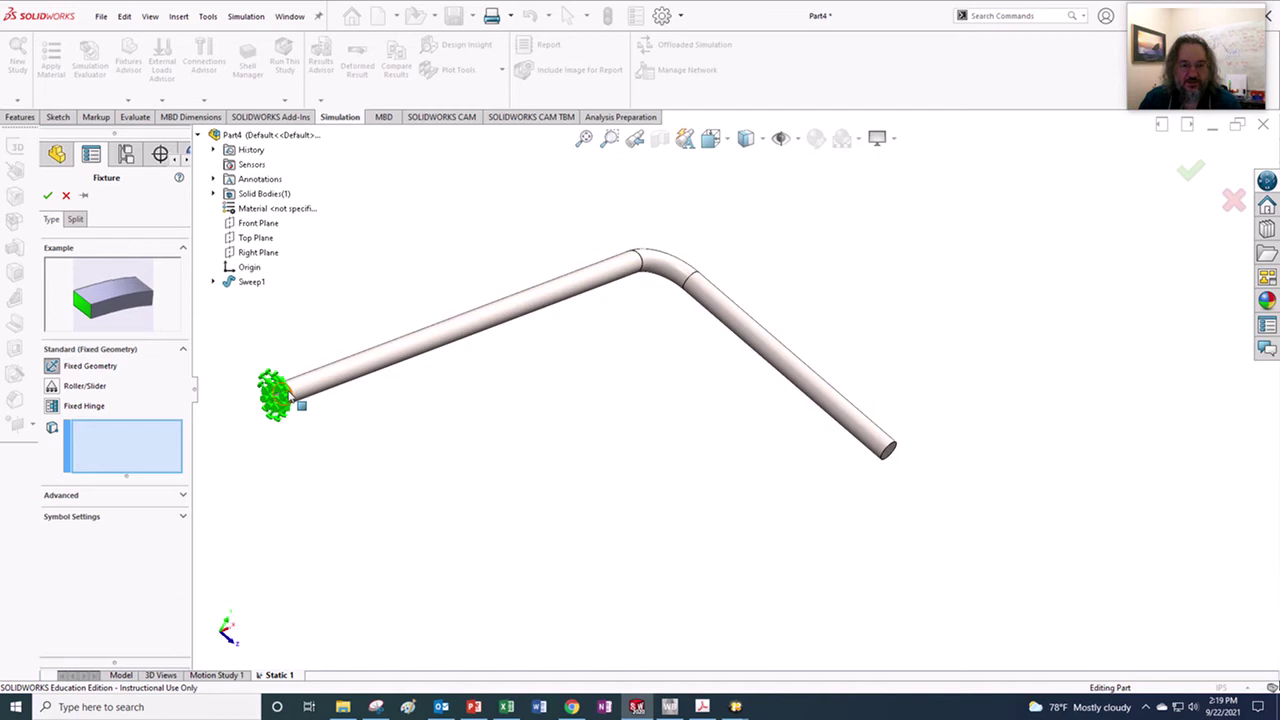
left_click(47, 195)
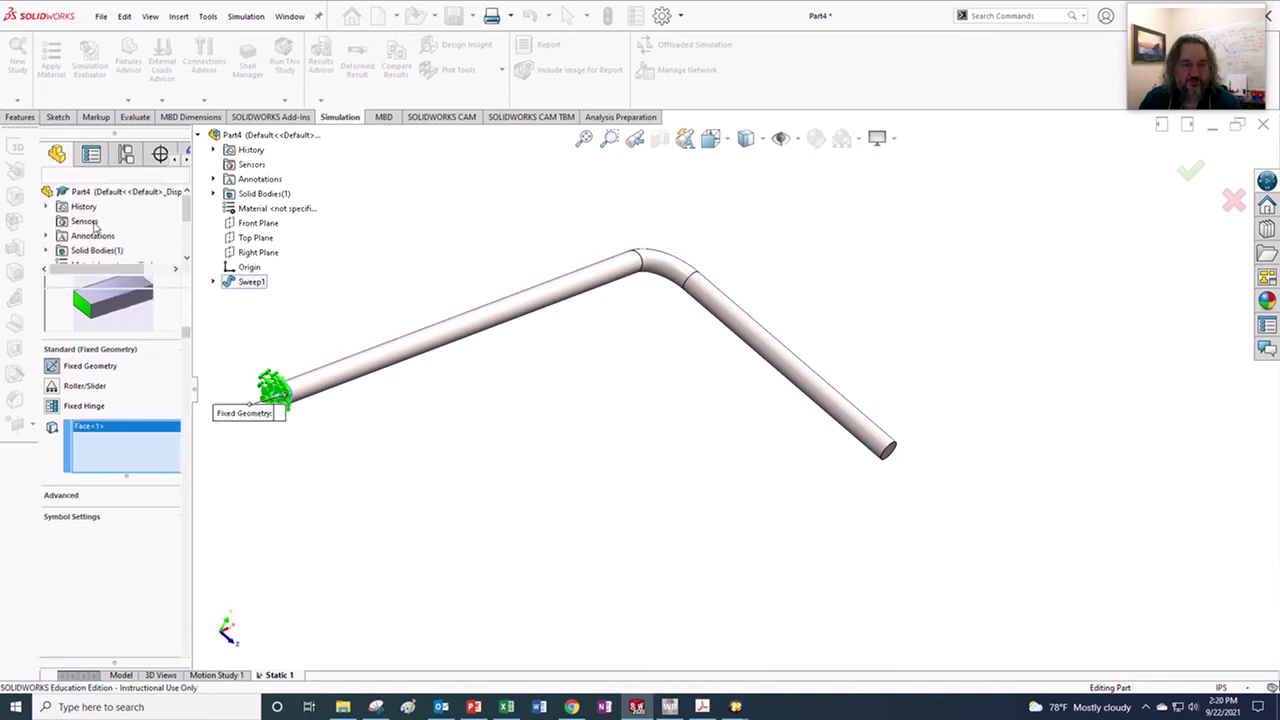
Step: Start a force load on the short leg's free end face, using a selected direction and English (IPS) units
middle_click_drag(597, 474, 409, 449)
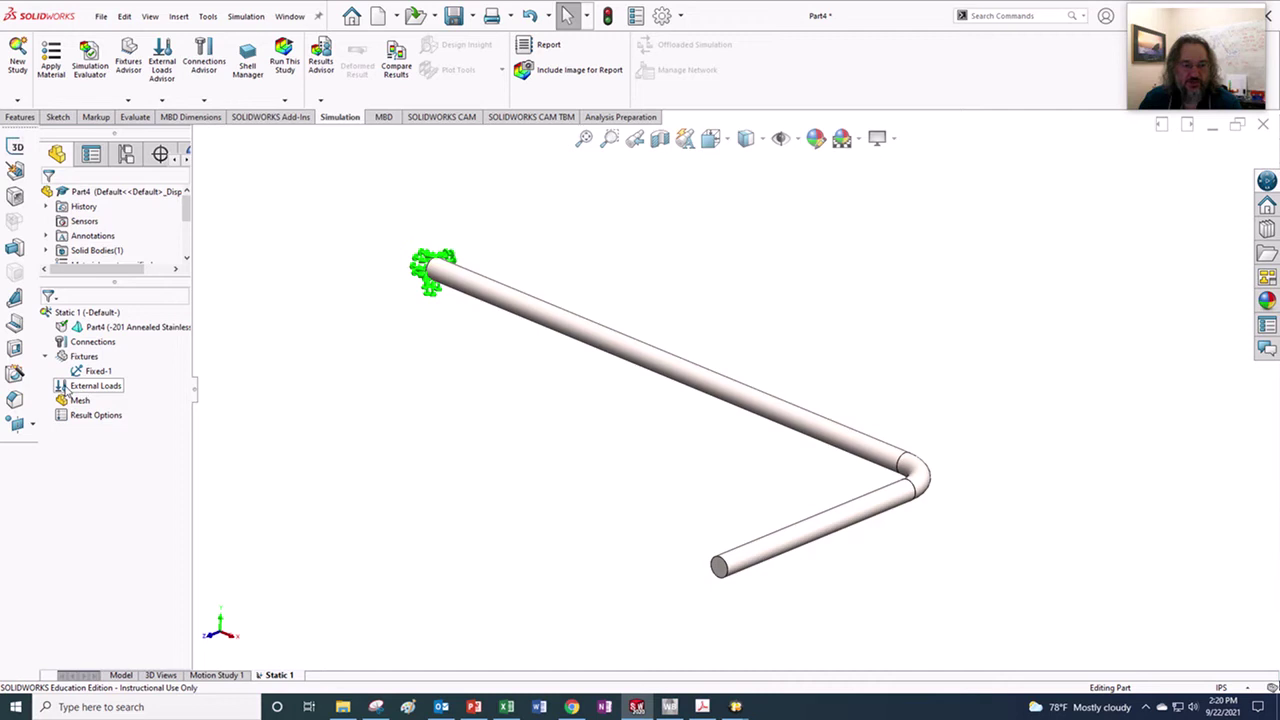
right_click(66, 388)
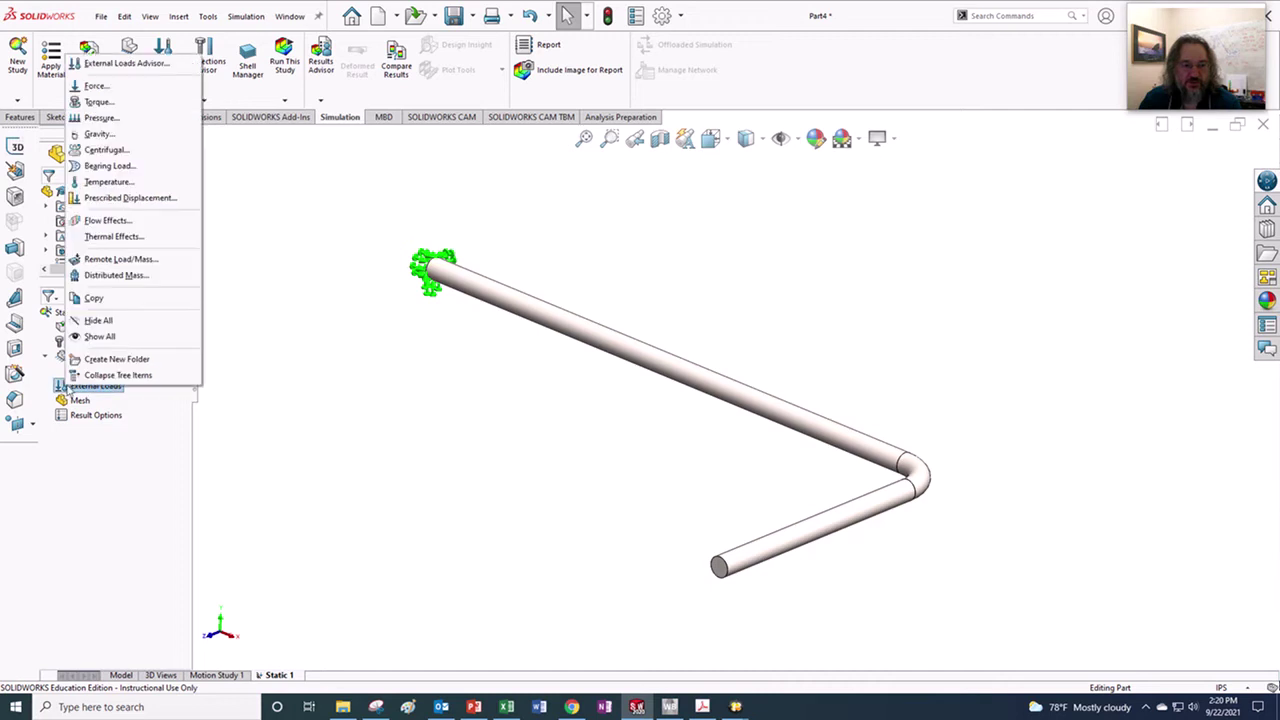
left_click(95, 87)
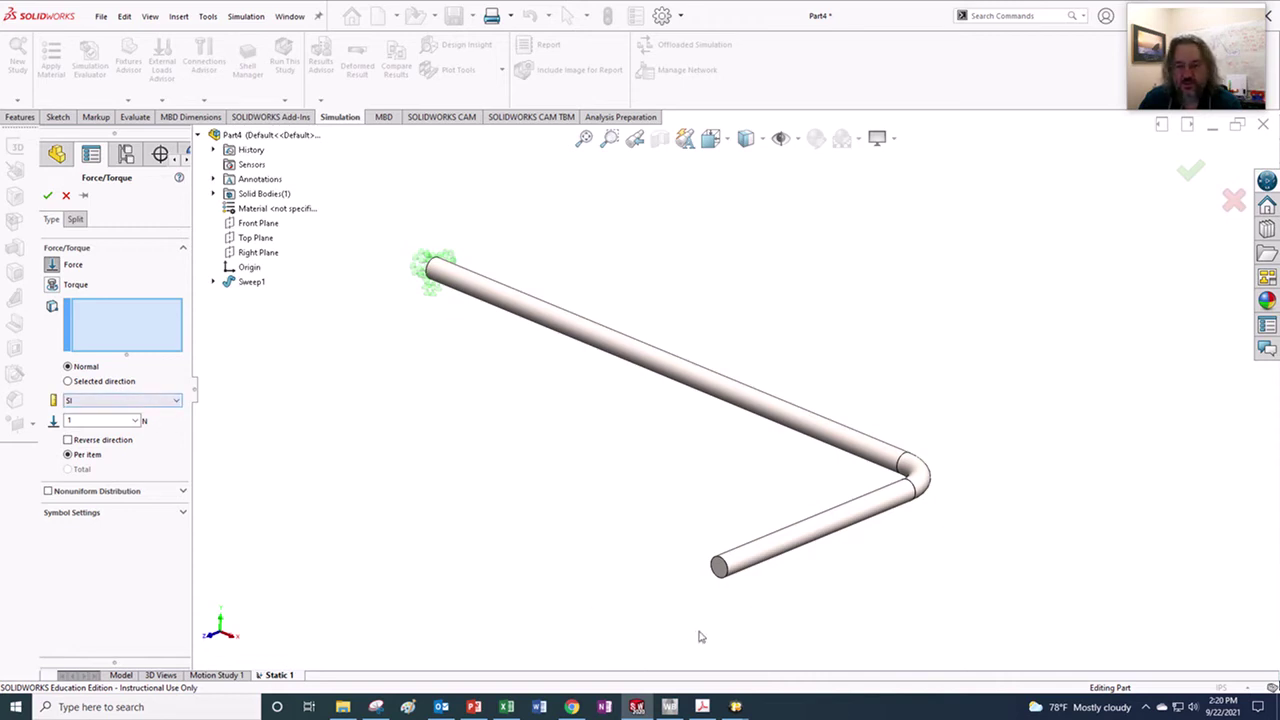
left_click(718, 566)
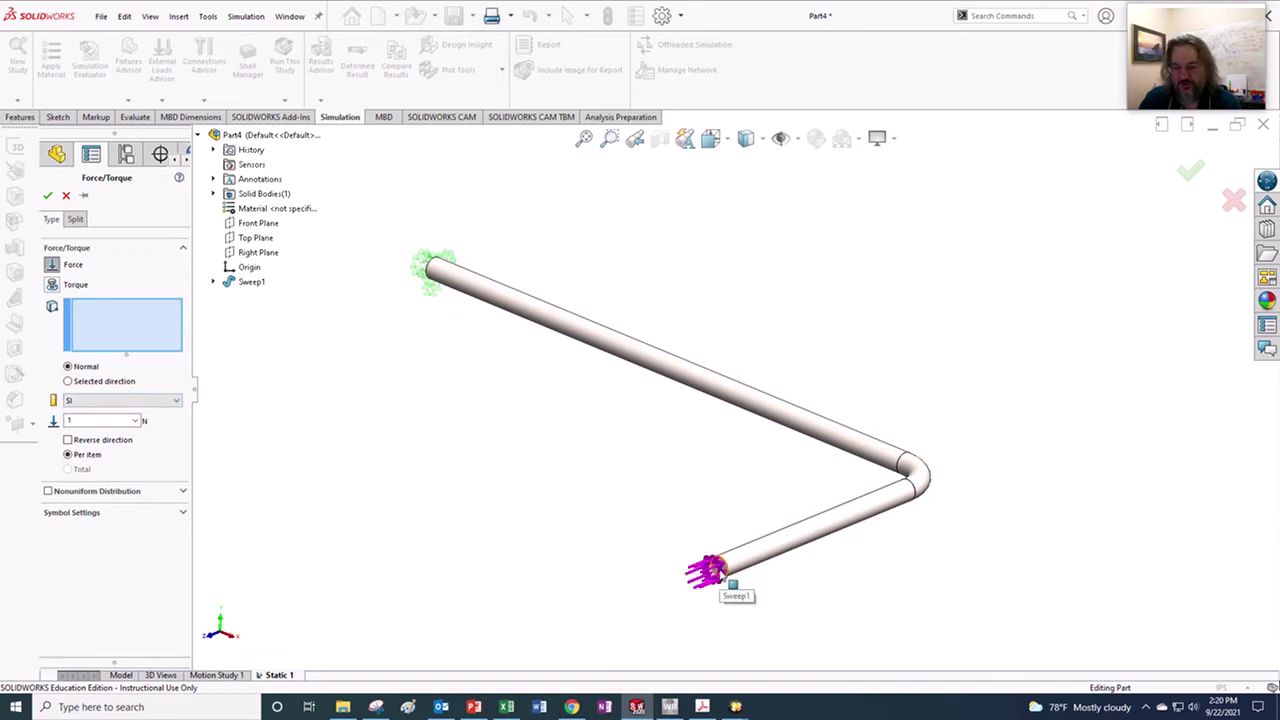
left_click(69, 383)
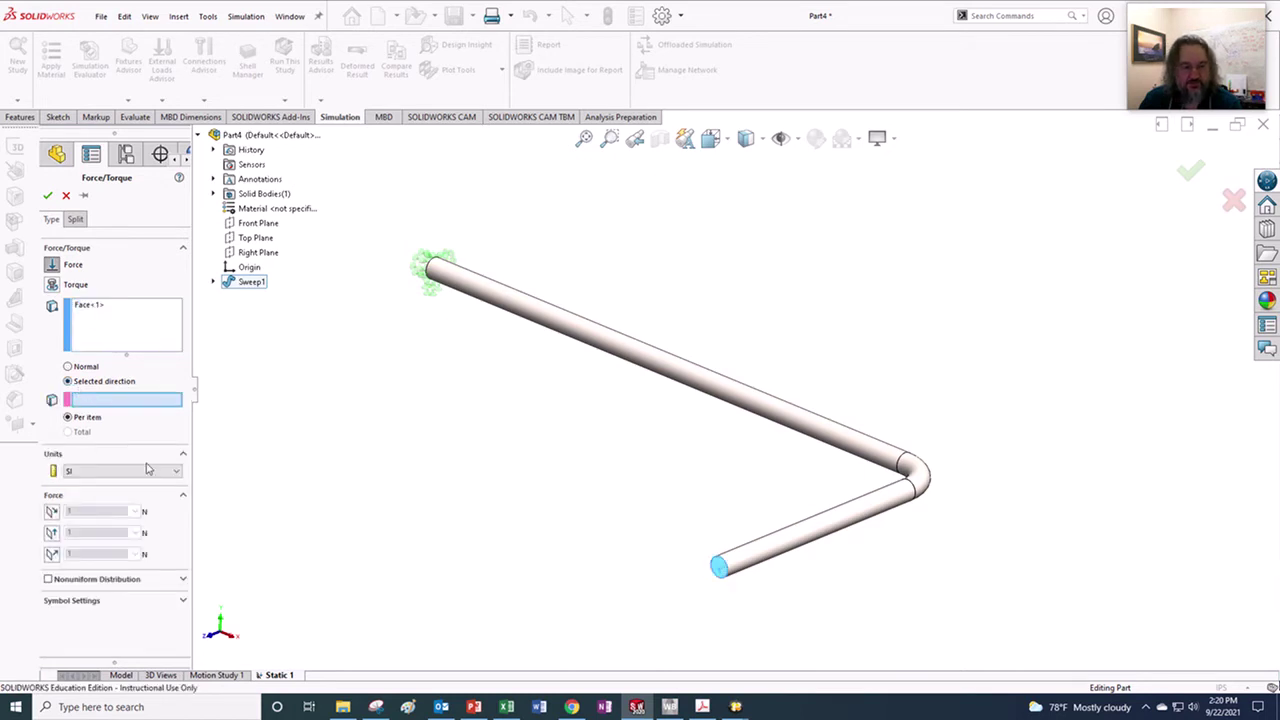
left_click(135, 470)
left_click(113, 493)
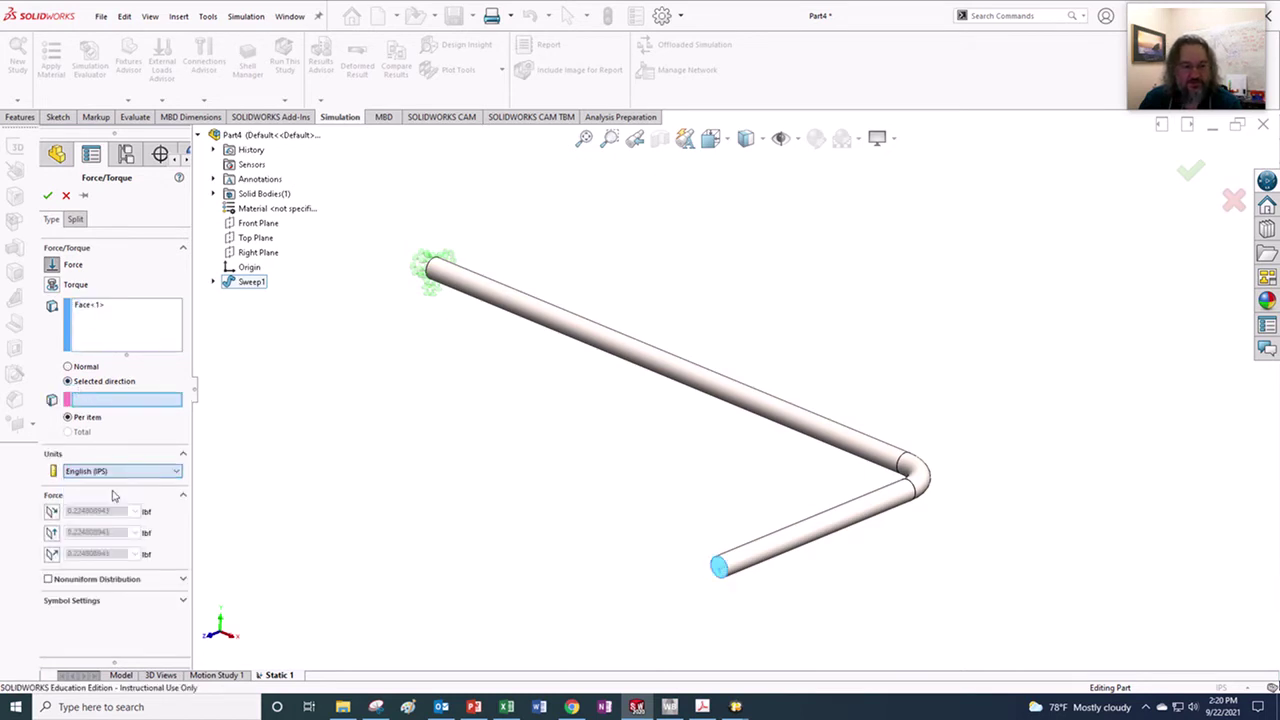
Step: Use the free end face as the direction reference and set the force along plane direction 1 to 9 lbf
left_click(52, 512)
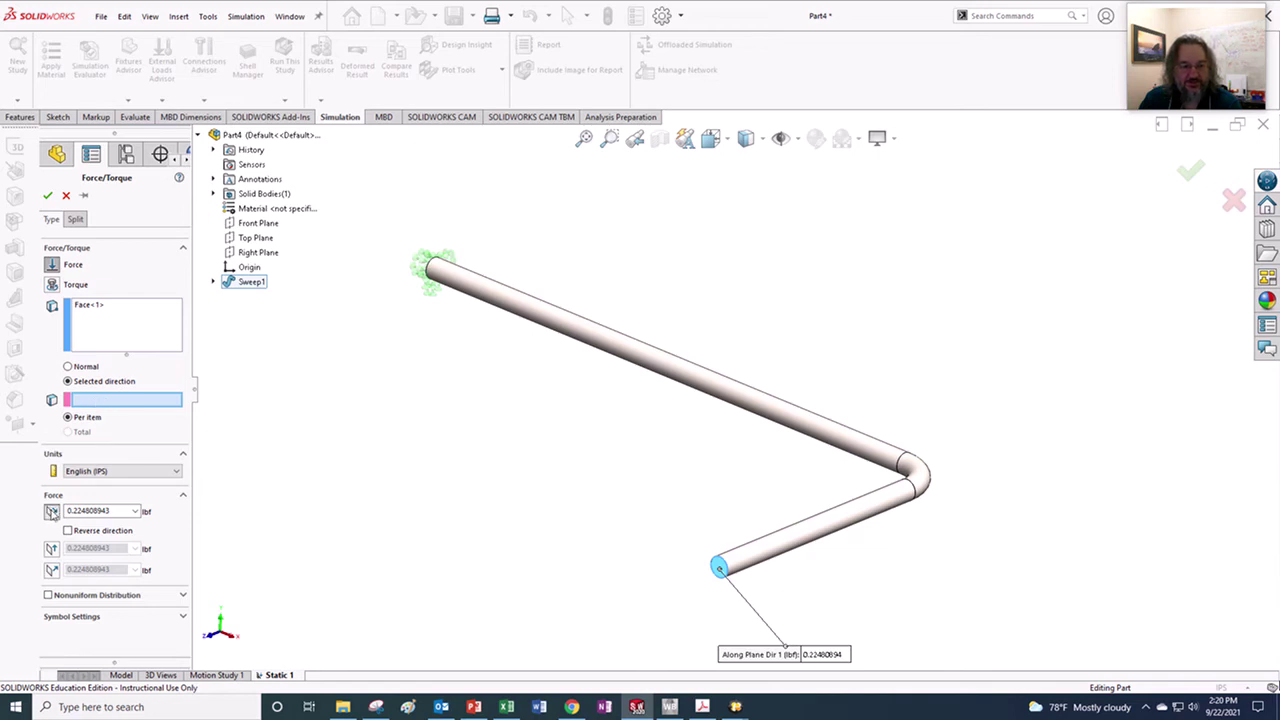
left_click(51, 511)
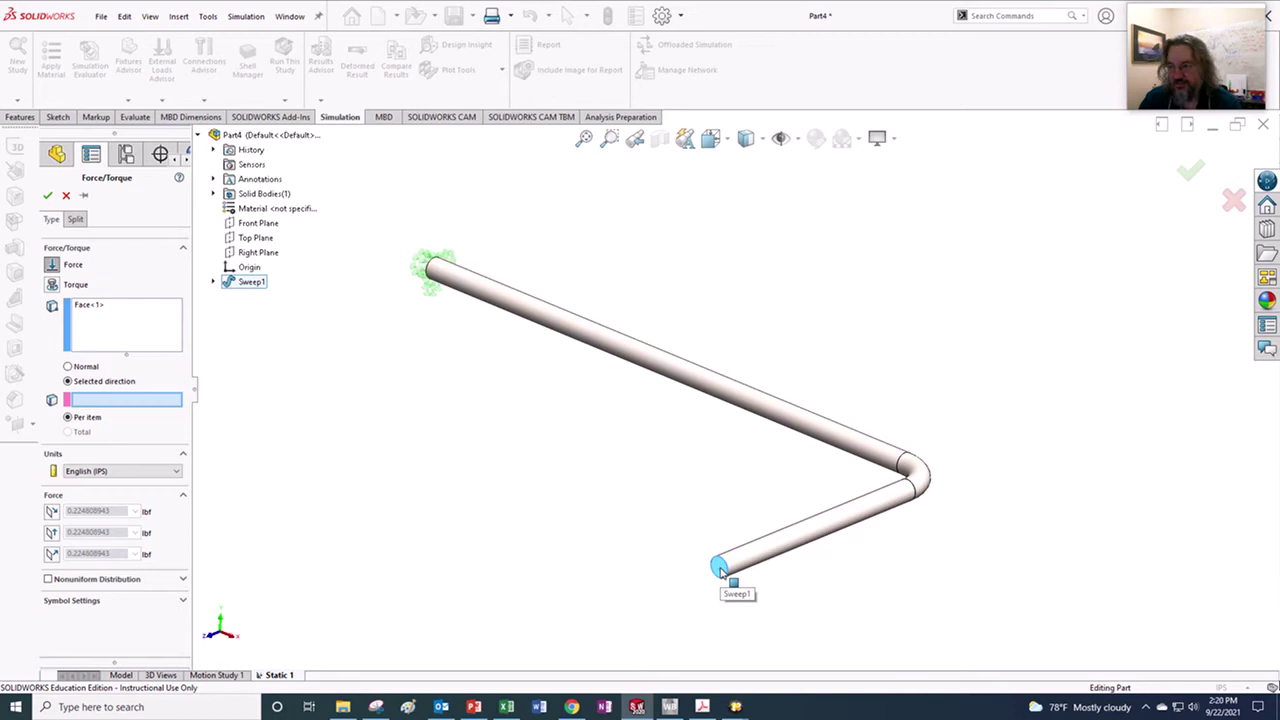
left_click(720, 569)
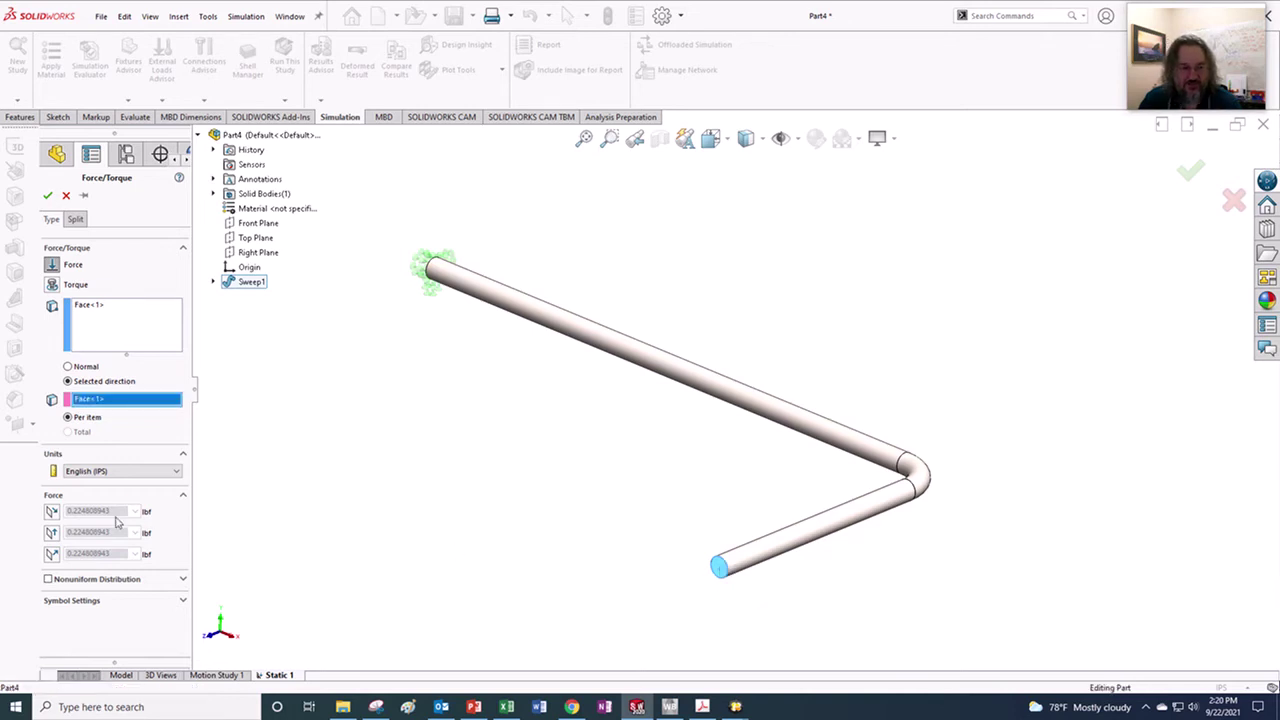
left_click(51, 511)
scroll(820, 610, "down", 3)
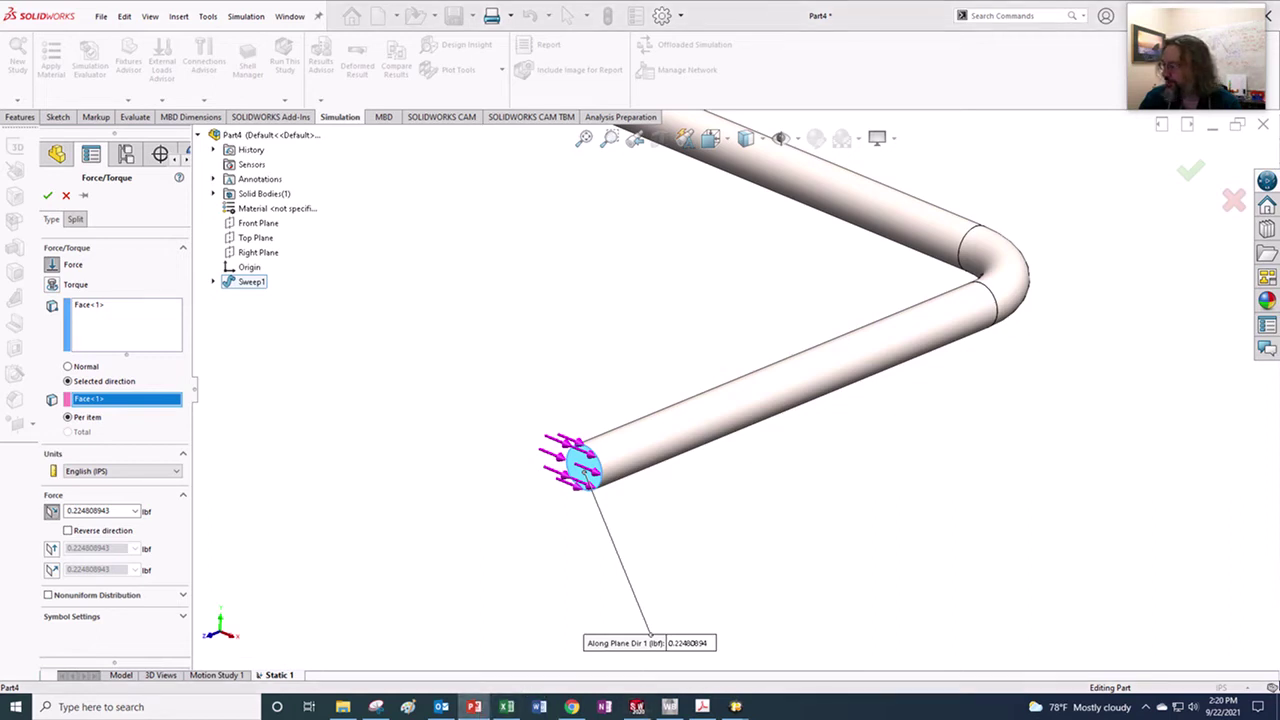
left_click(473, 707)
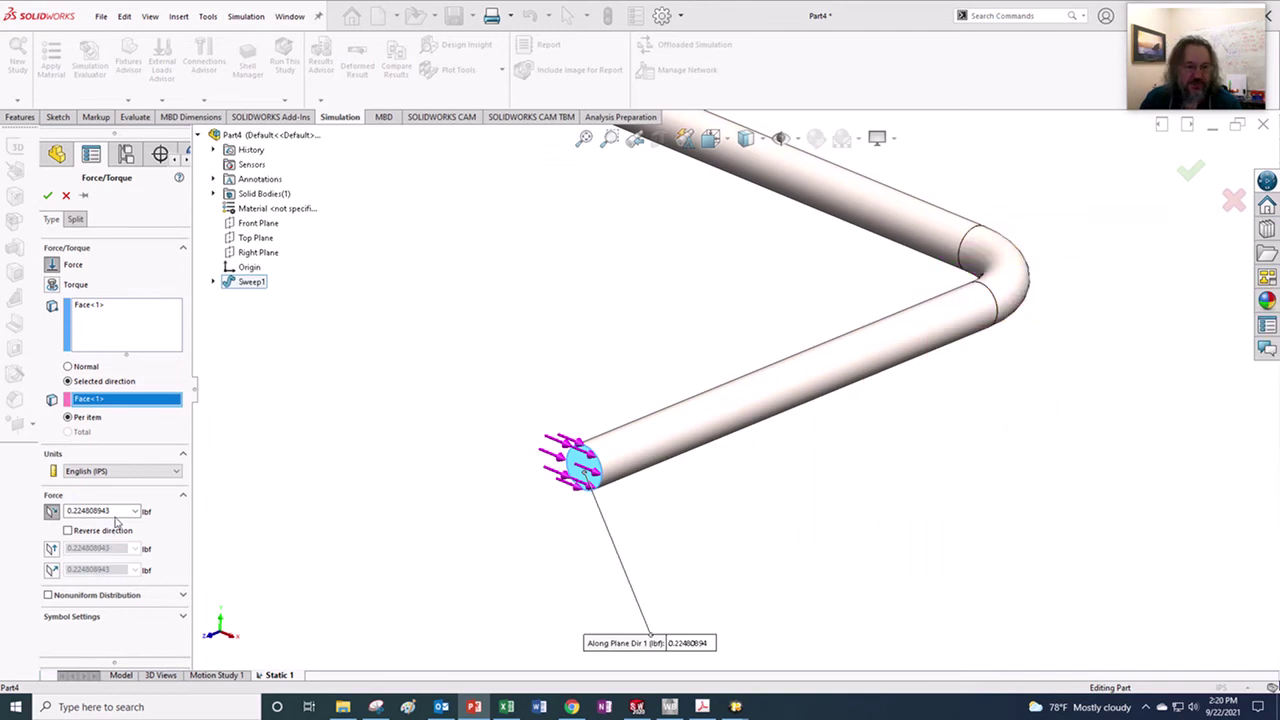
double_click(116, 512)
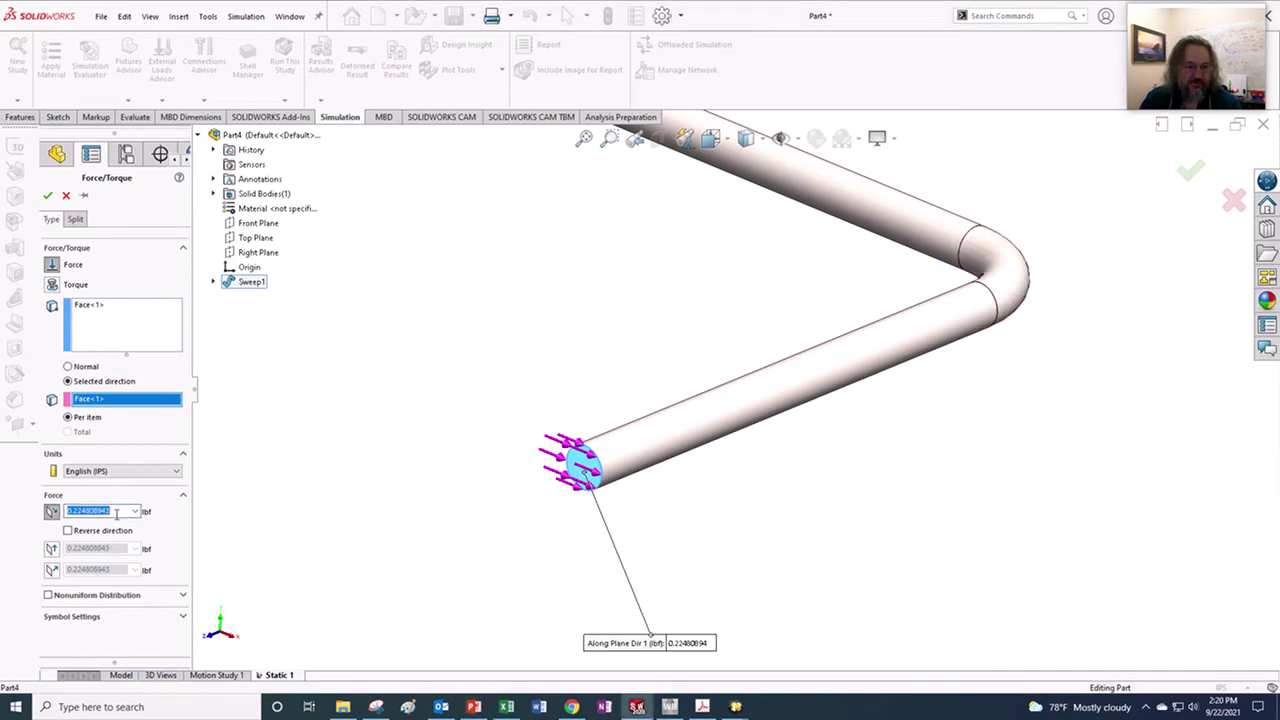
type("9")
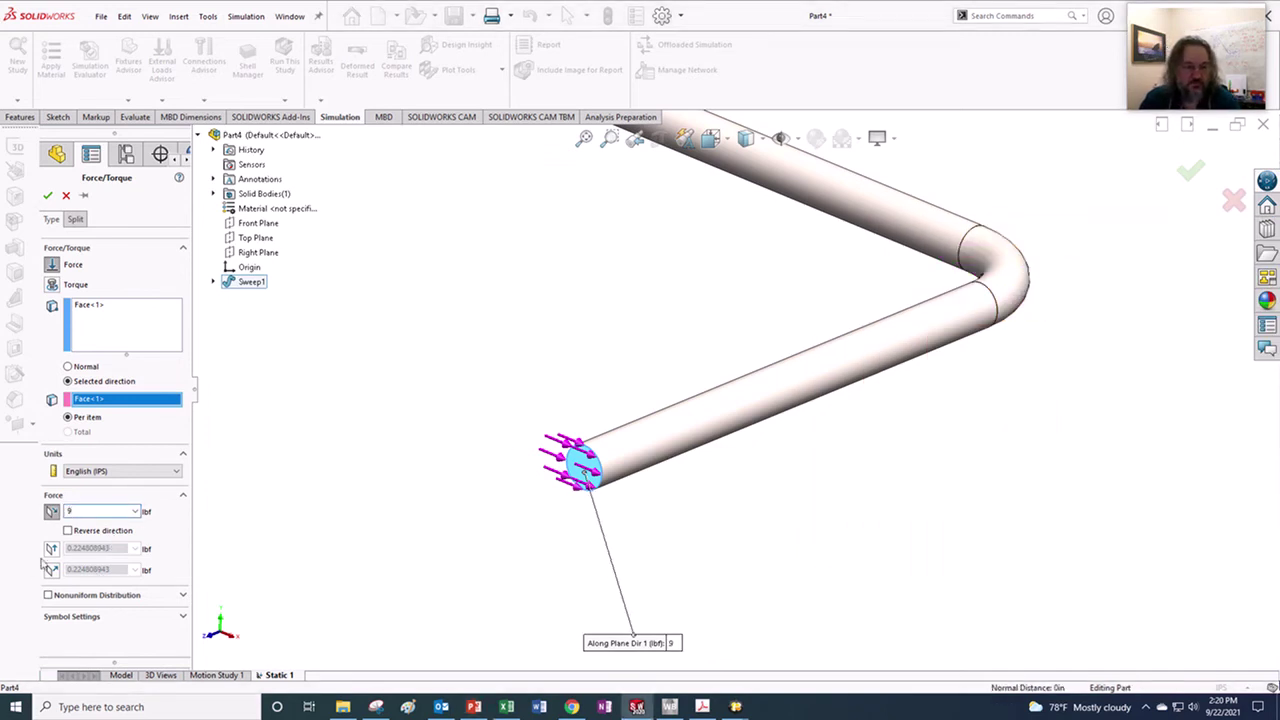
Step: Add a reversed 12 lbf component along plane direction 2 and accept the force
left_click(51, 549)
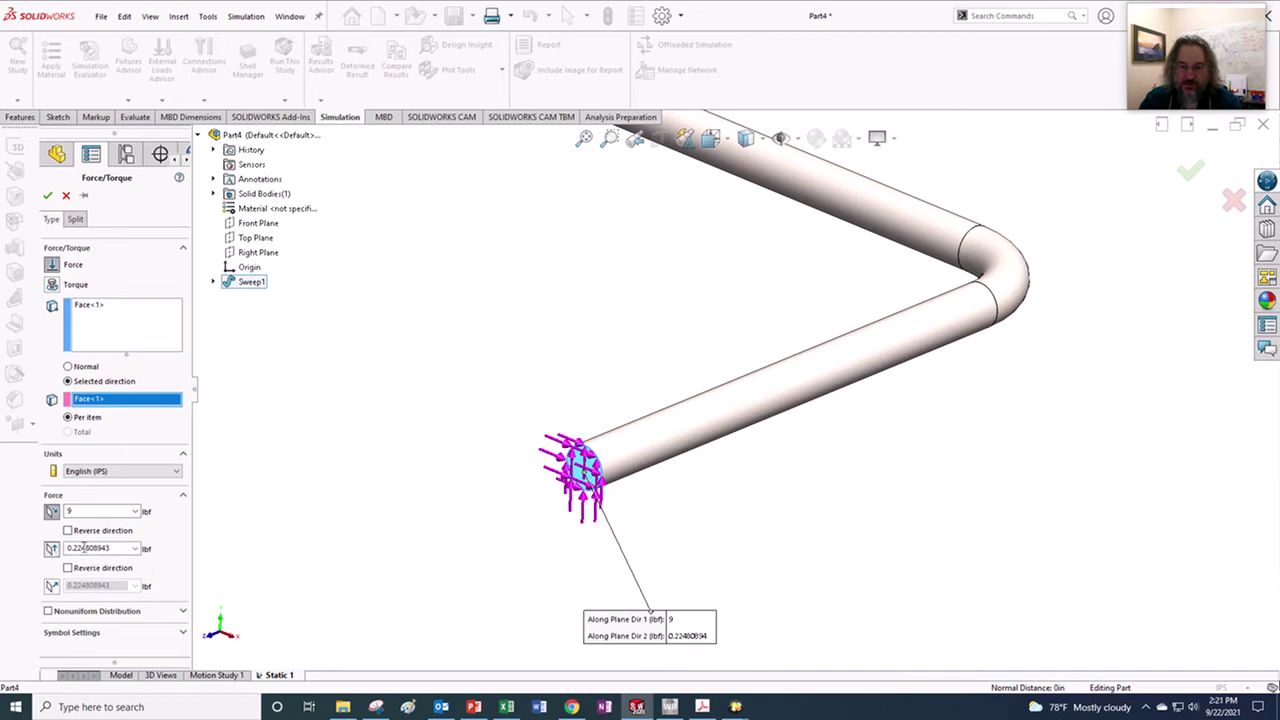
left_click(69, 569)
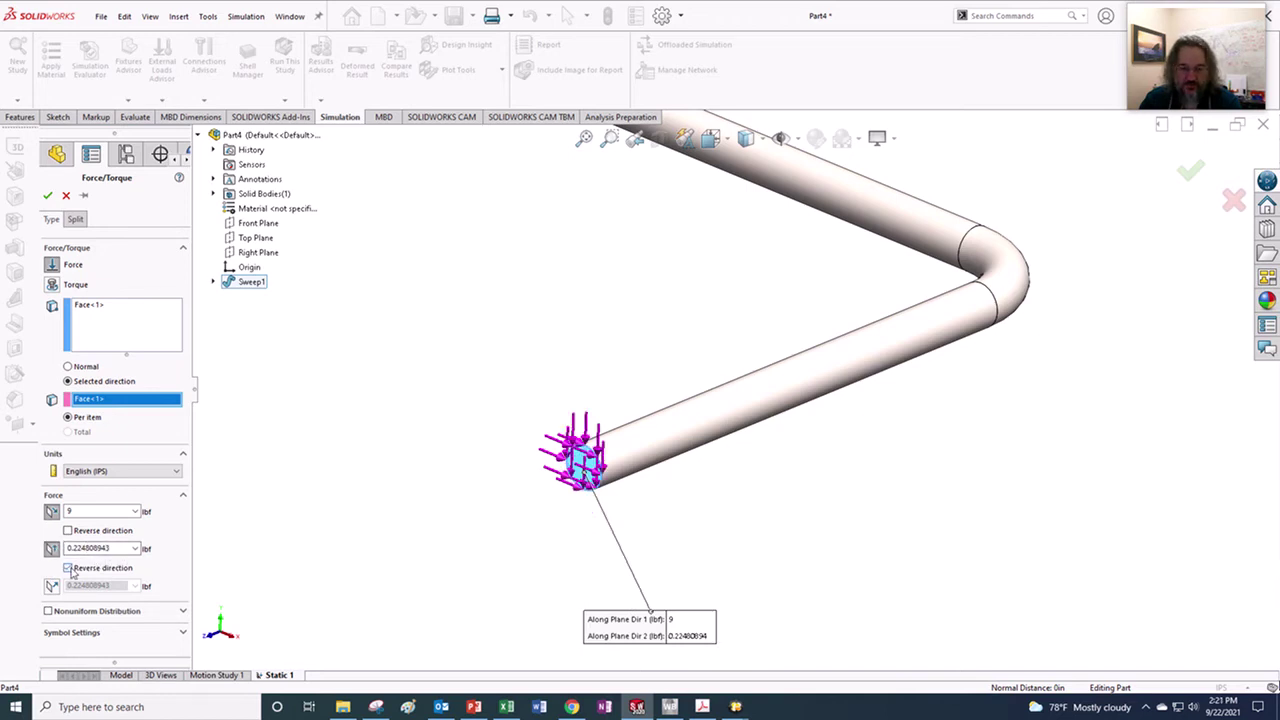
double_click(118, 548)
type("12")
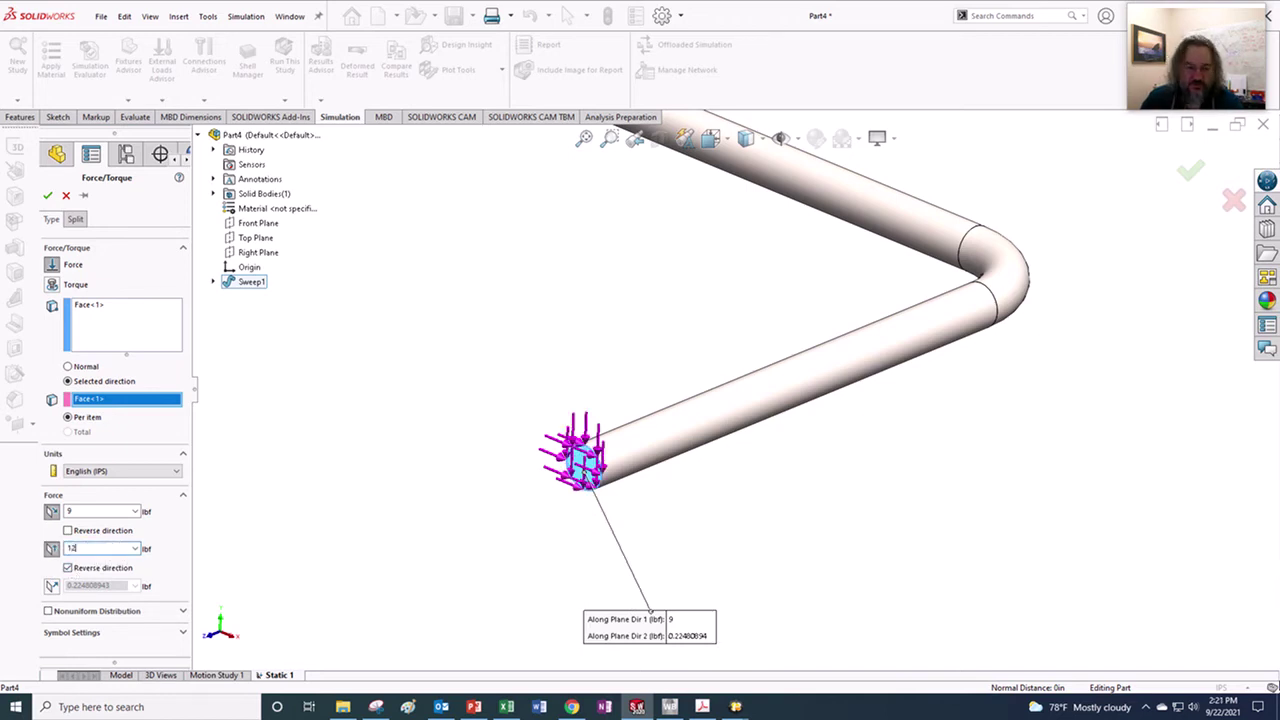
left_click(257, 494)
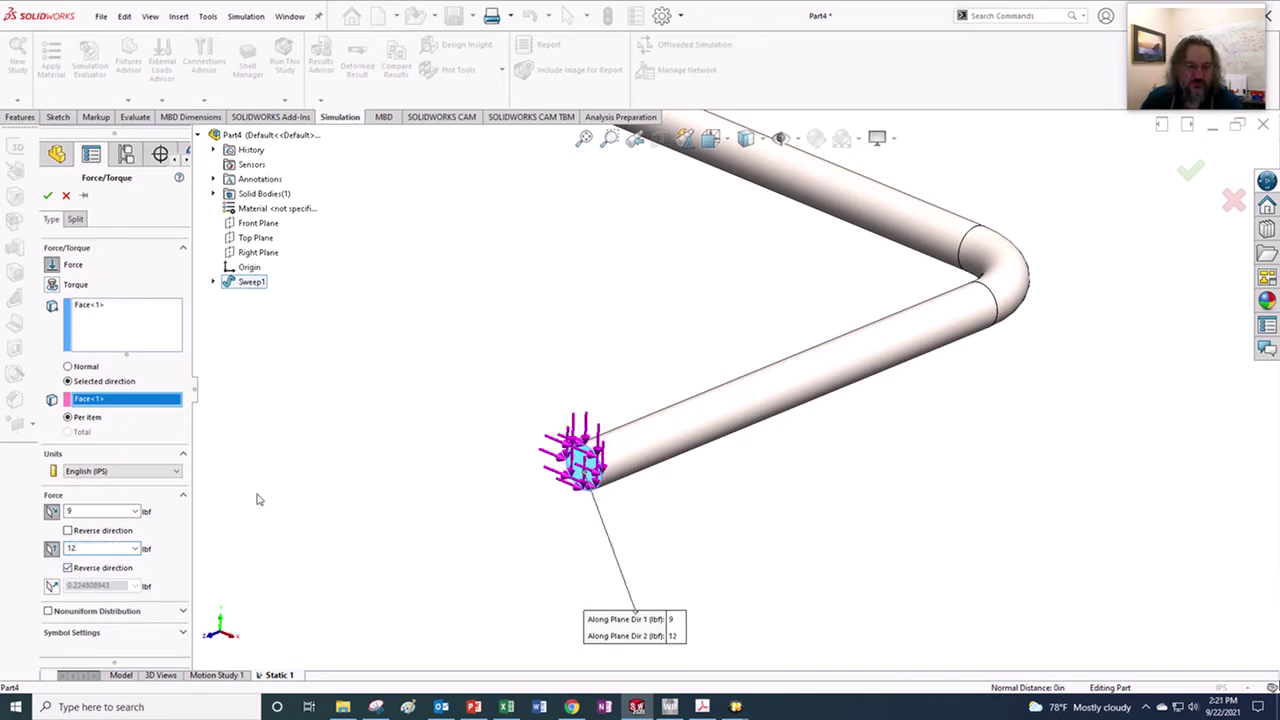
left_click(47, 196)
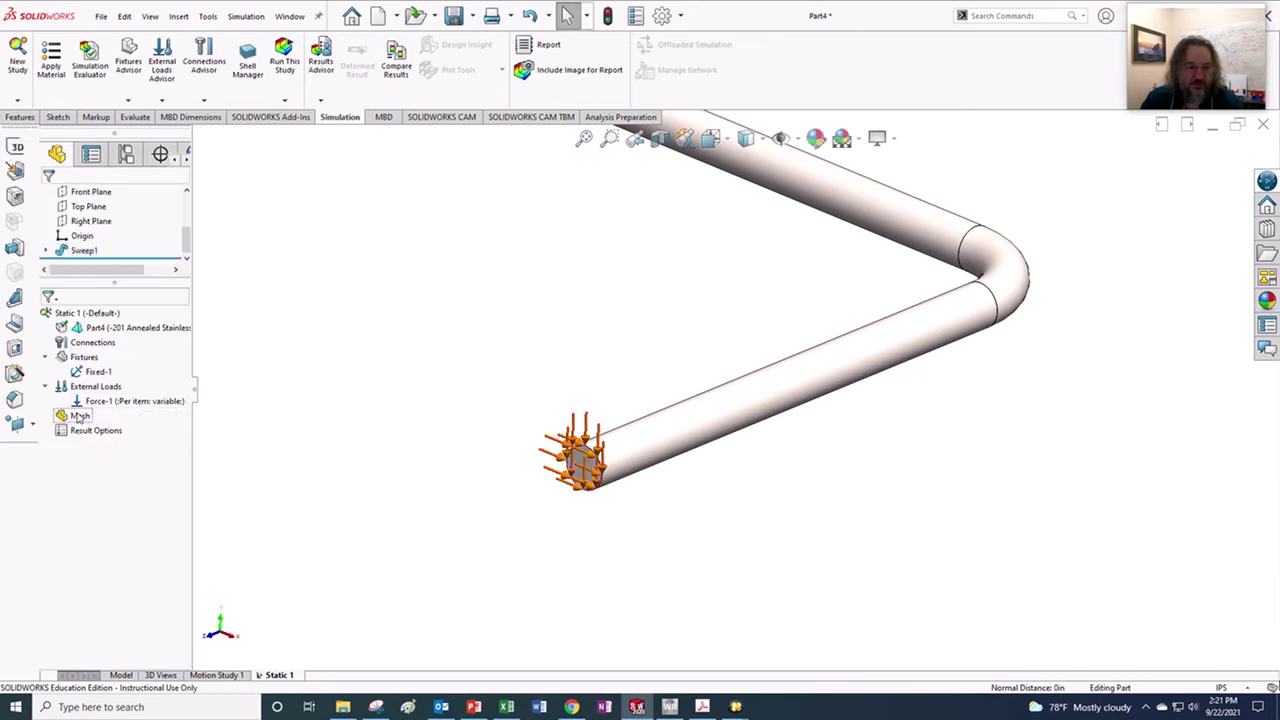
Step: Mesh the bar with the mesh density at its coarsest setting
right_click(68, 418)
left_click(120, 466)
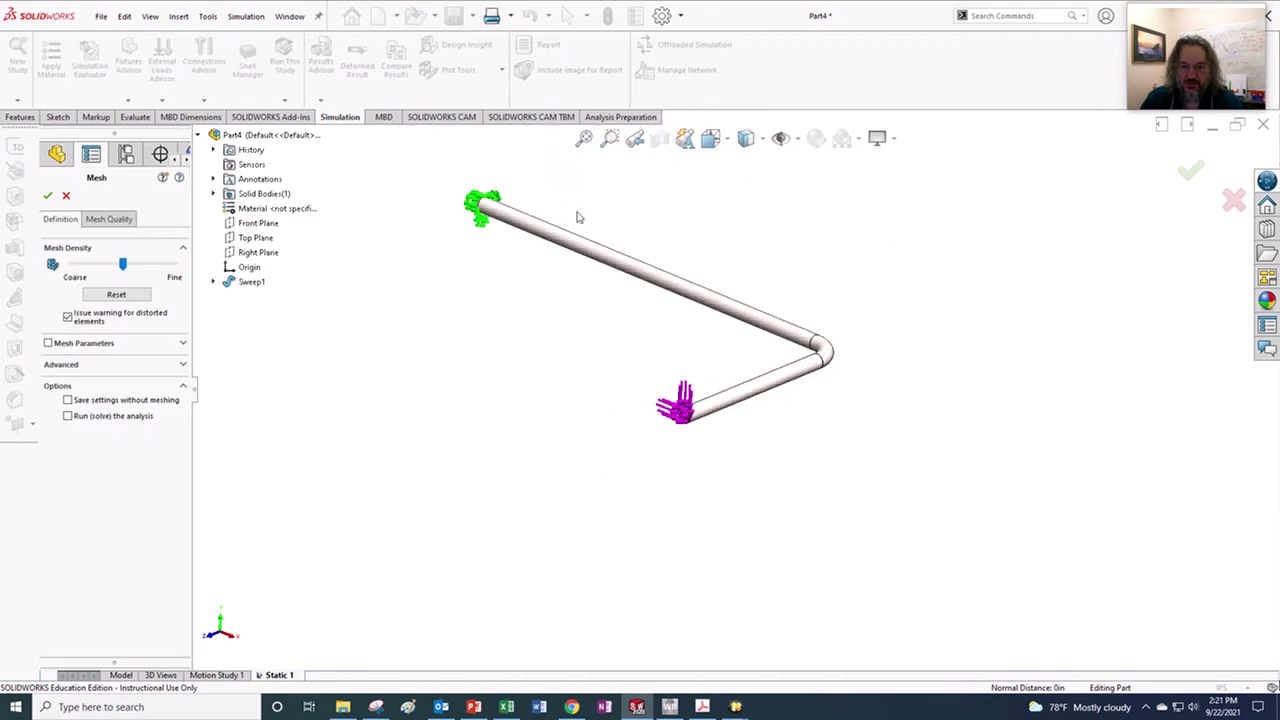
left_click_drag(122, 264, 71, 266)
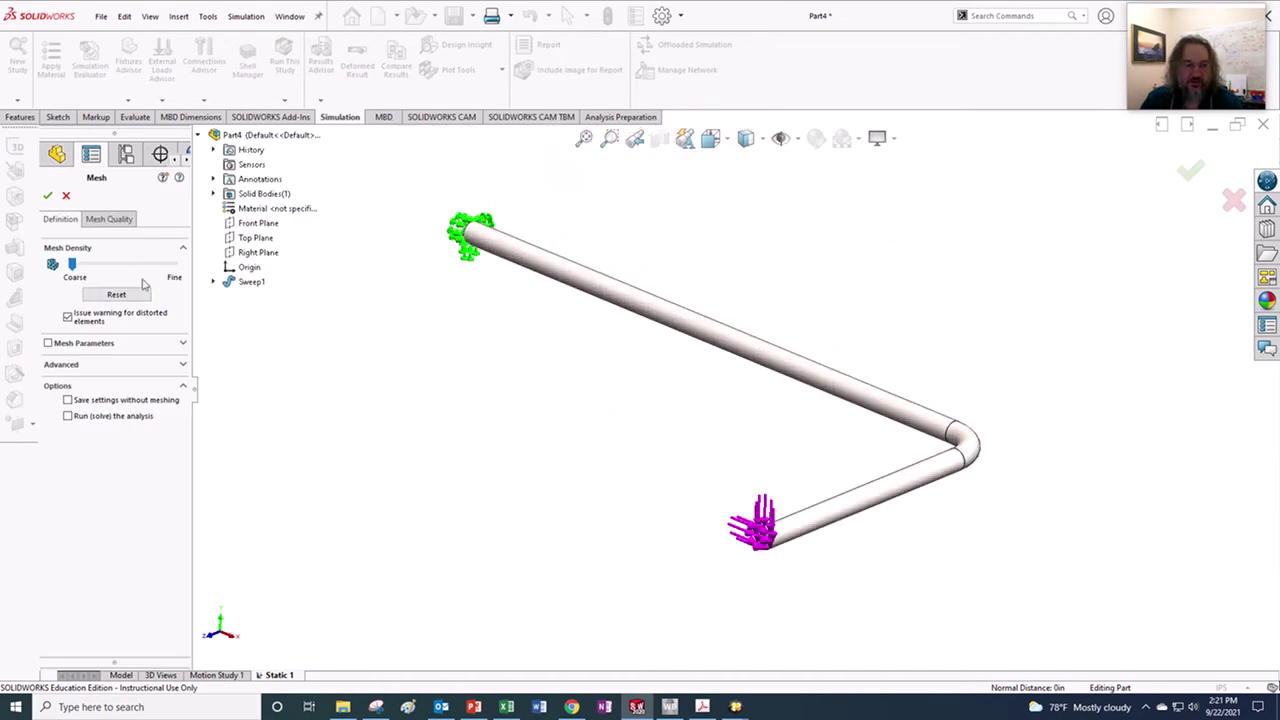
left_click(47, 195)
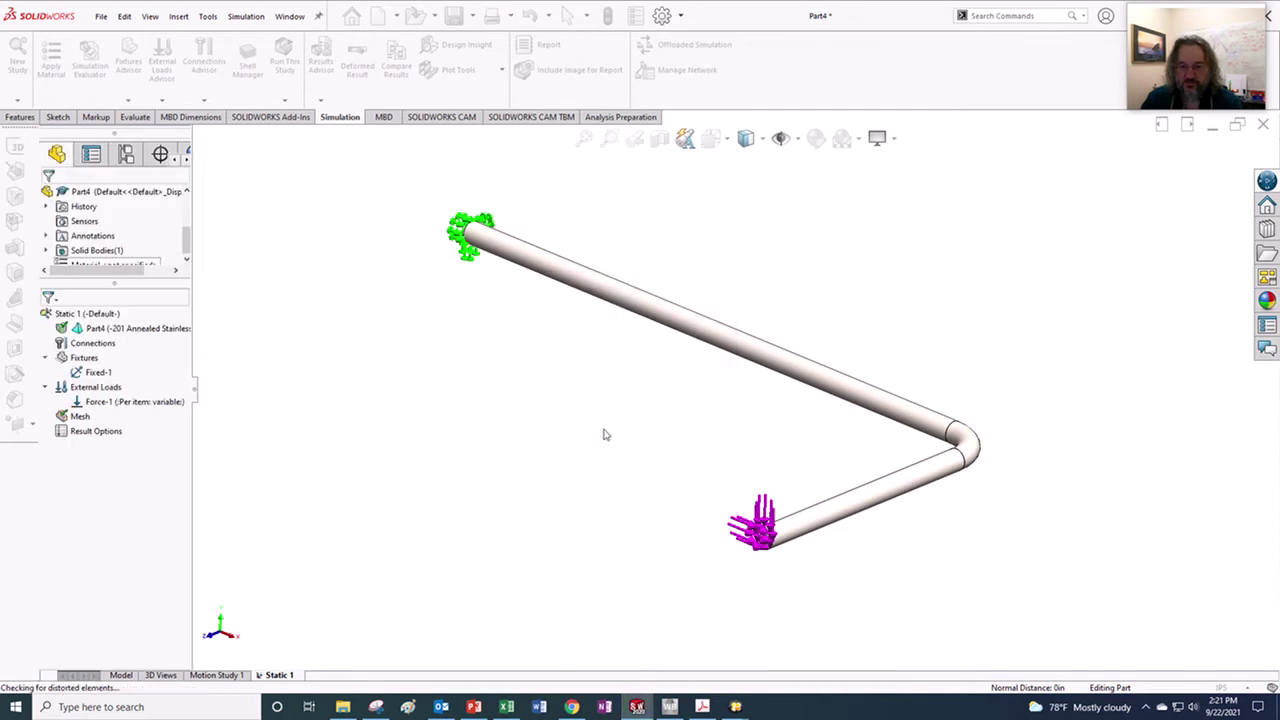
Step: Examine the mesh elements along both legs, around the bend and on the loaded end face
middle_click_drag(657, 406, 859, 500)
scroll(891, 517, "down", 3)
scroll(846, 520, "up", 3)
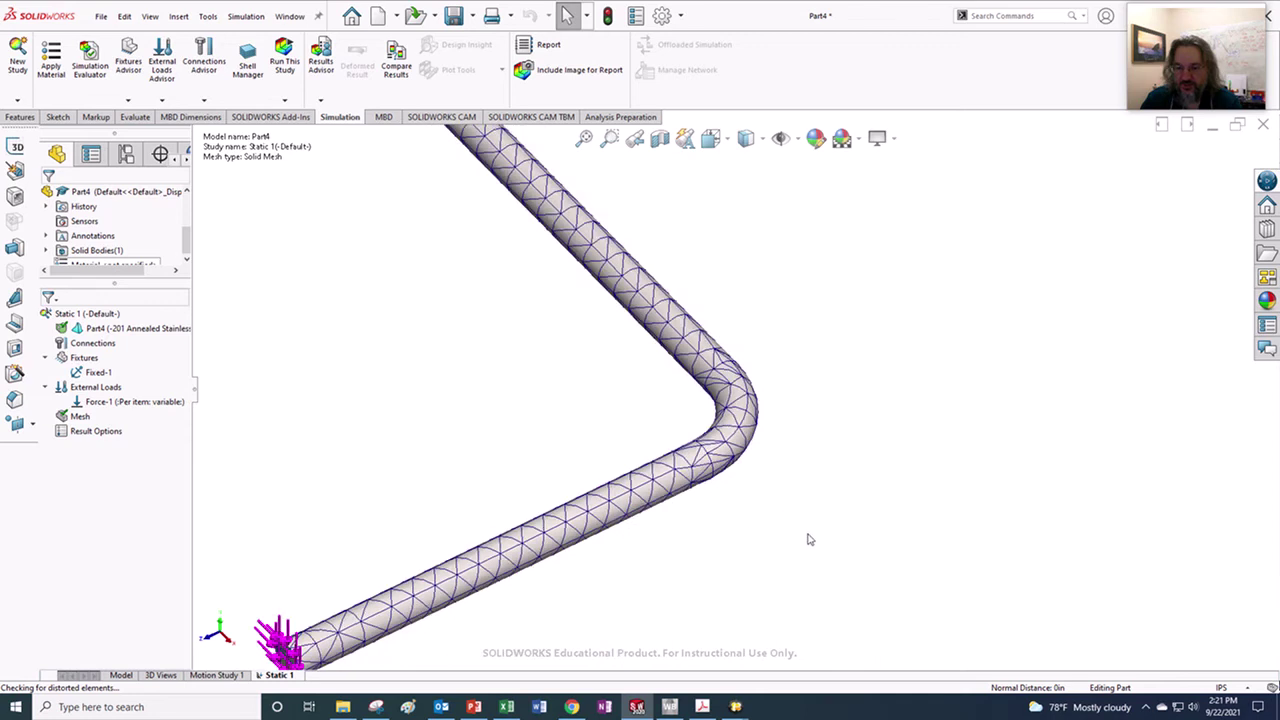
middle_click_drag(809, 537, 567, 537)
scroll(497, 557, "down", 7)
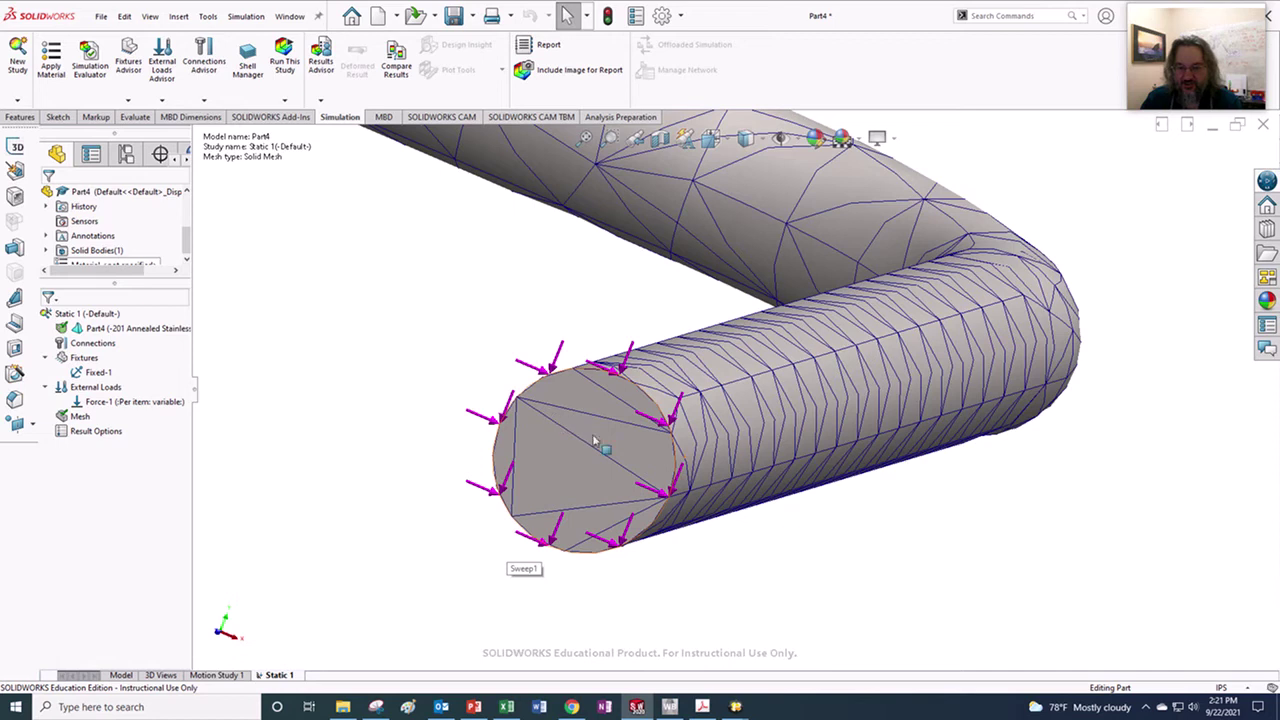
scroll(654, 551, "up", 6)
scroll(689, 354, "down", 3)
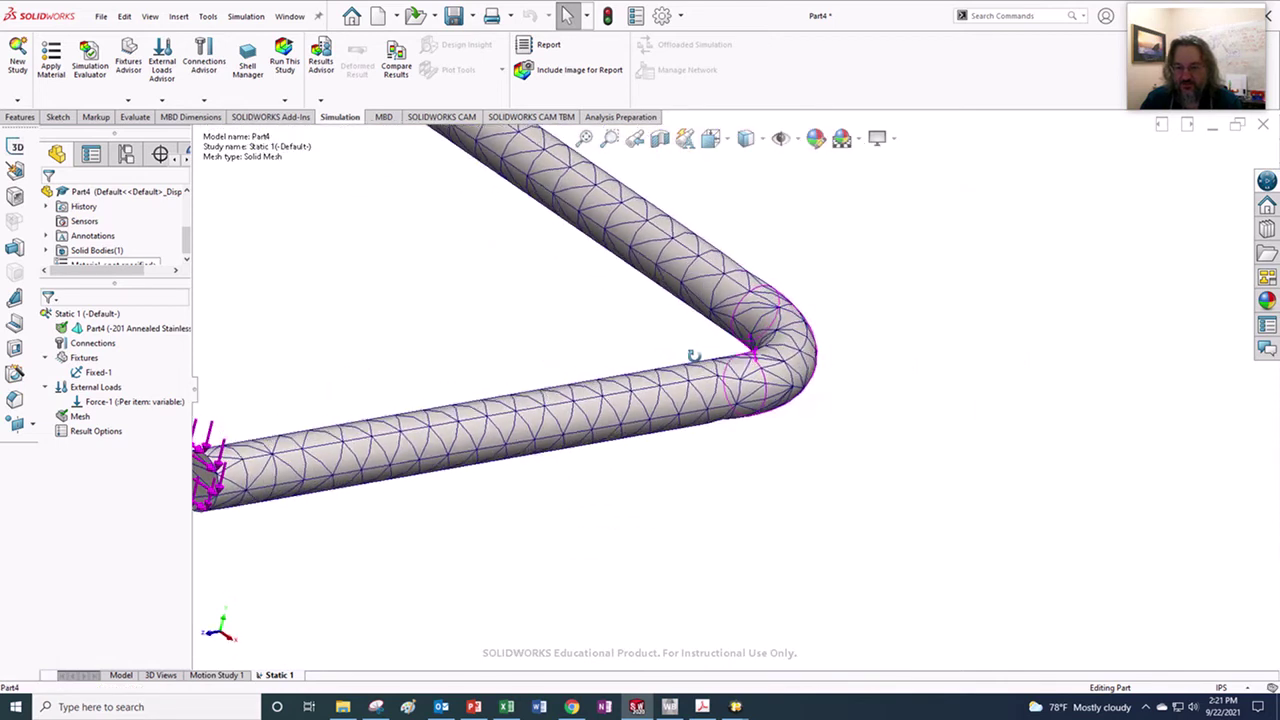
scroll(586, 334, "up", 2)
scroll(586, 334, "down", 2)
scroll(584, 334, "up", 4)
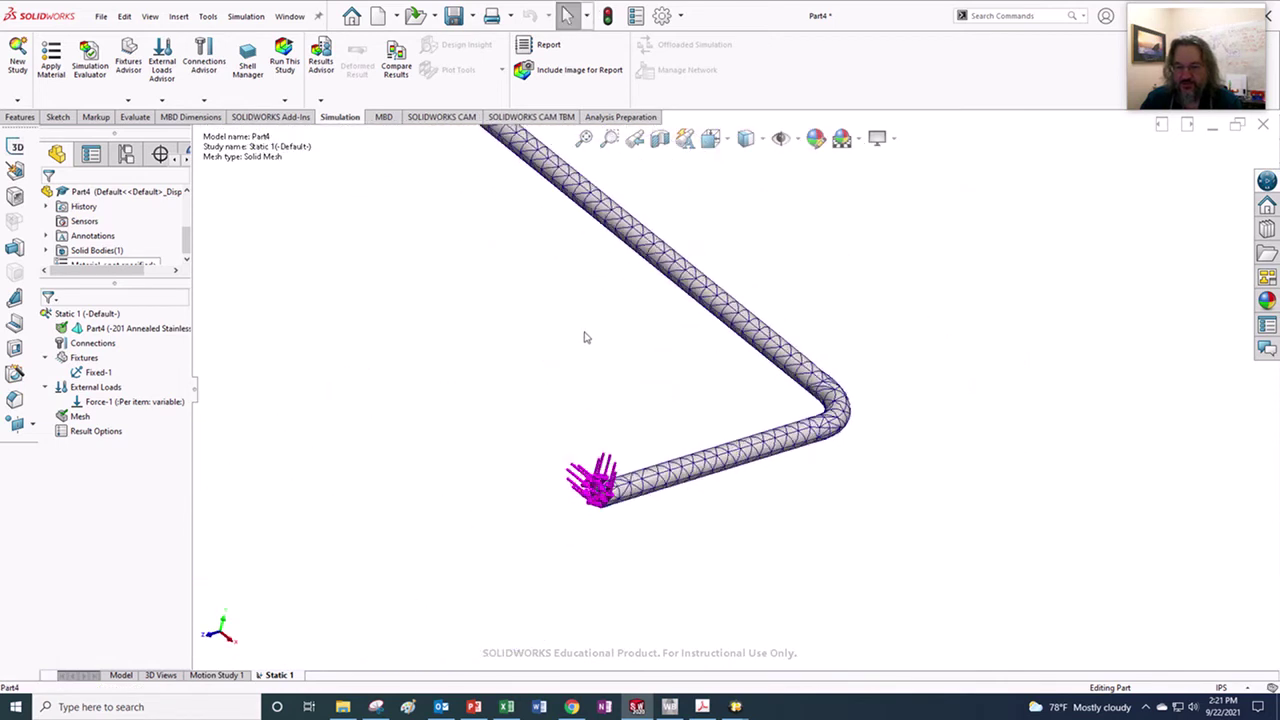
middle_click_drag(555, 237, 820, 324)
scroll(820, 324, "down", 2)
Step: Run the Static 1 study
left_click(98, 372)
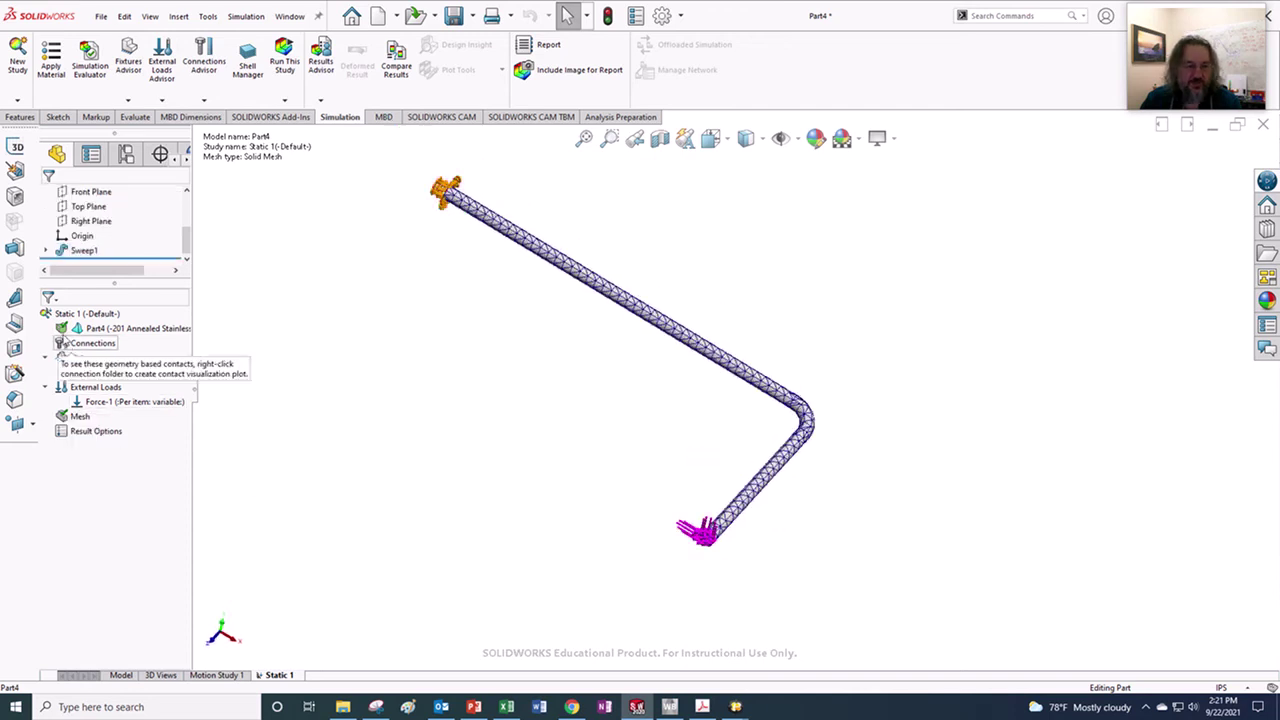
right_click(66, 316)
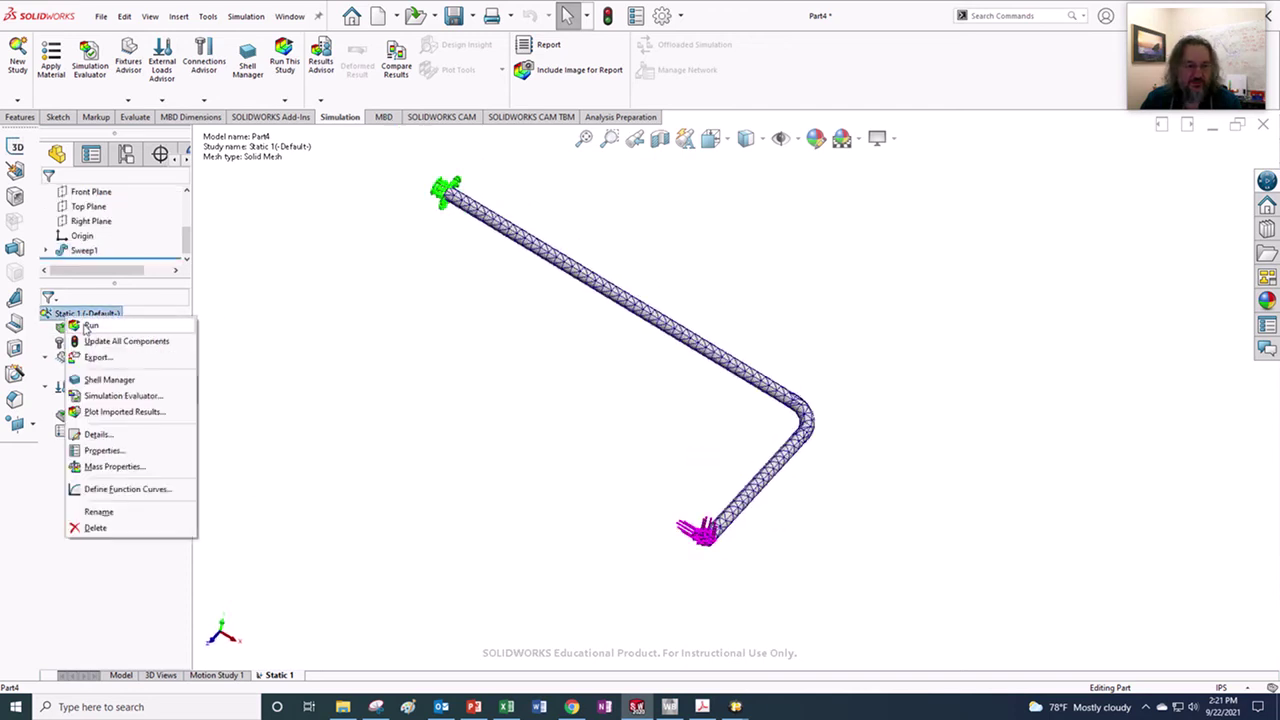
left_click(312, 360)
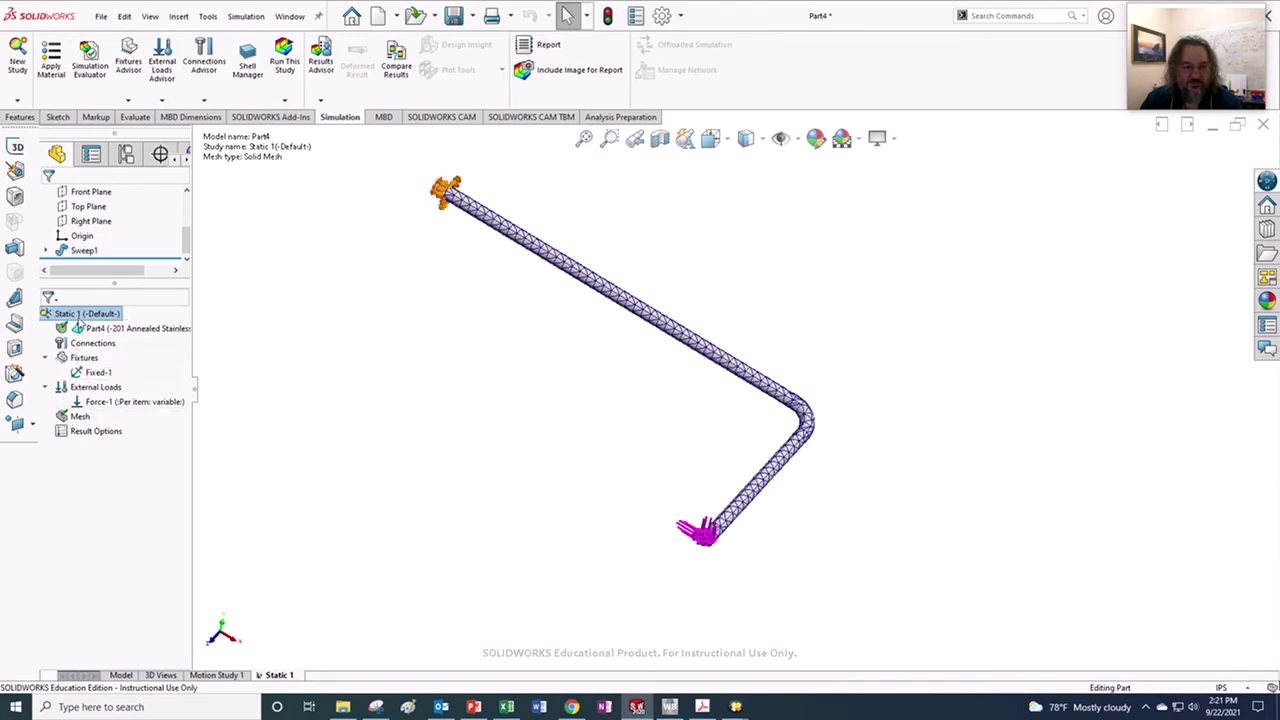
right_click(77, 316)
left_click(100, 326)
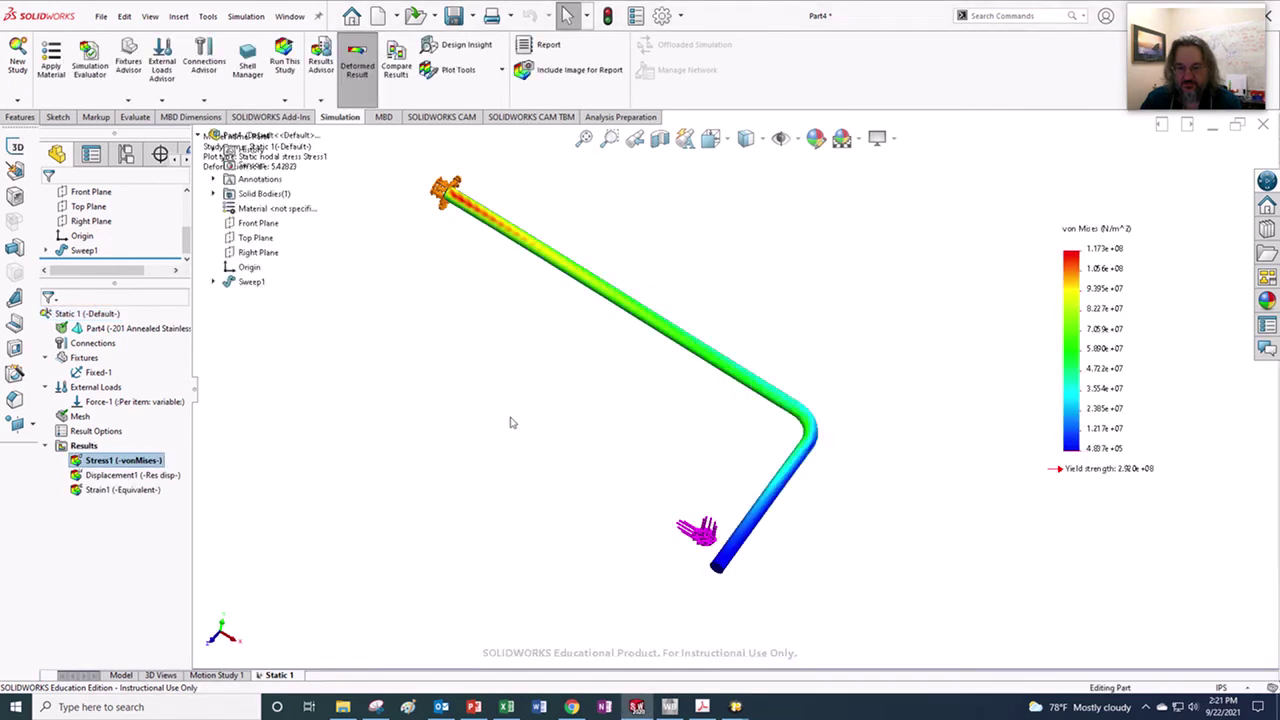
Step: View the von Mises stress plot from another angle and switch to the resultant displacement plot
middle_click_drag(513, 428, 466, 380)
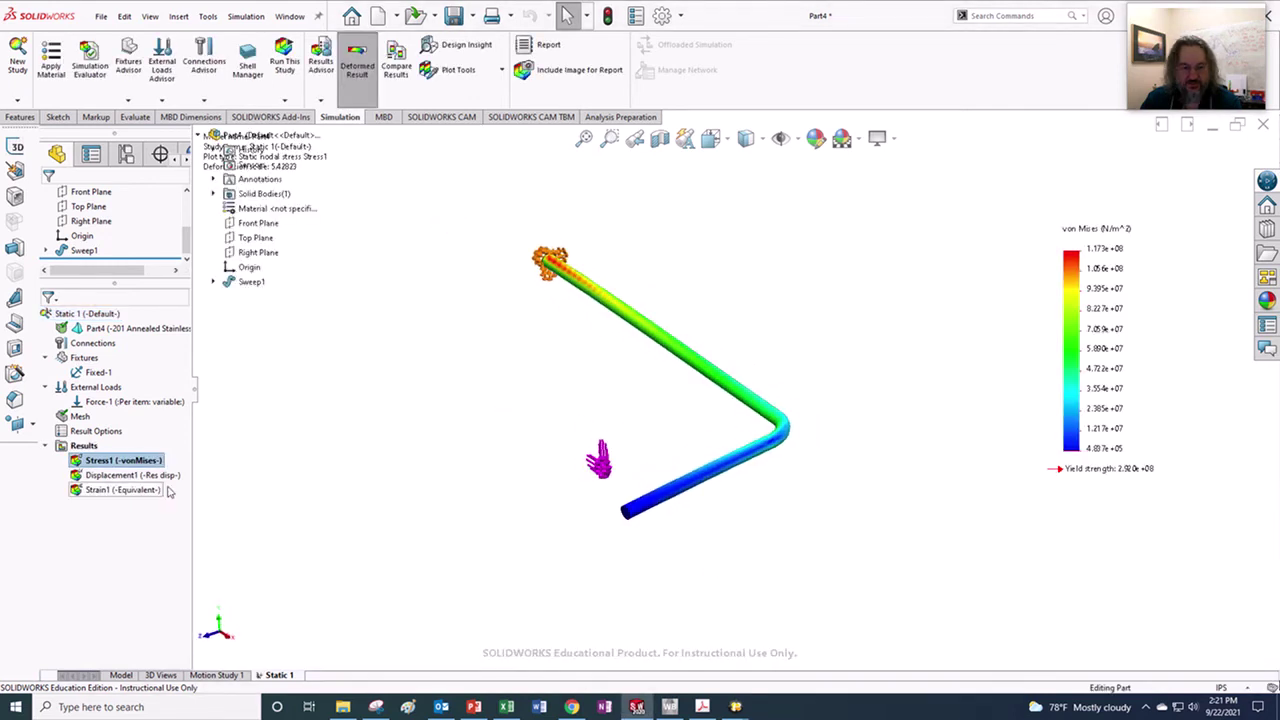
right_click(111, 478)
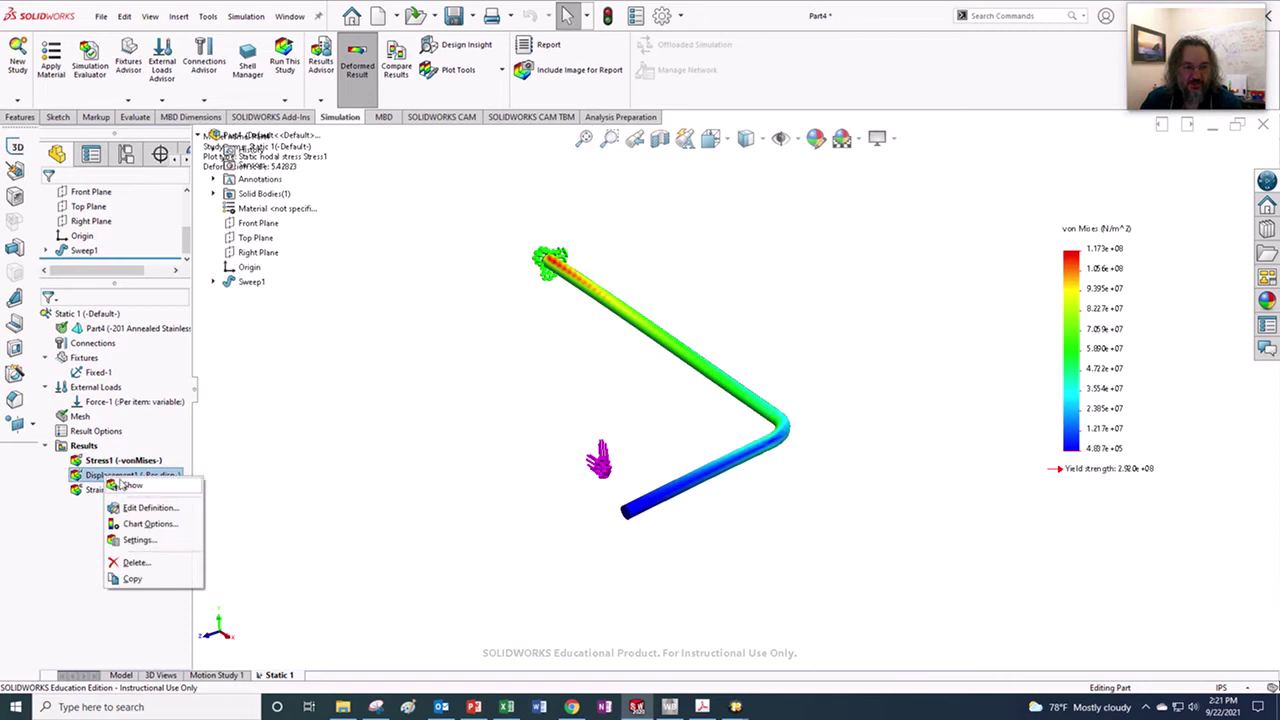
left_click(131, 486)
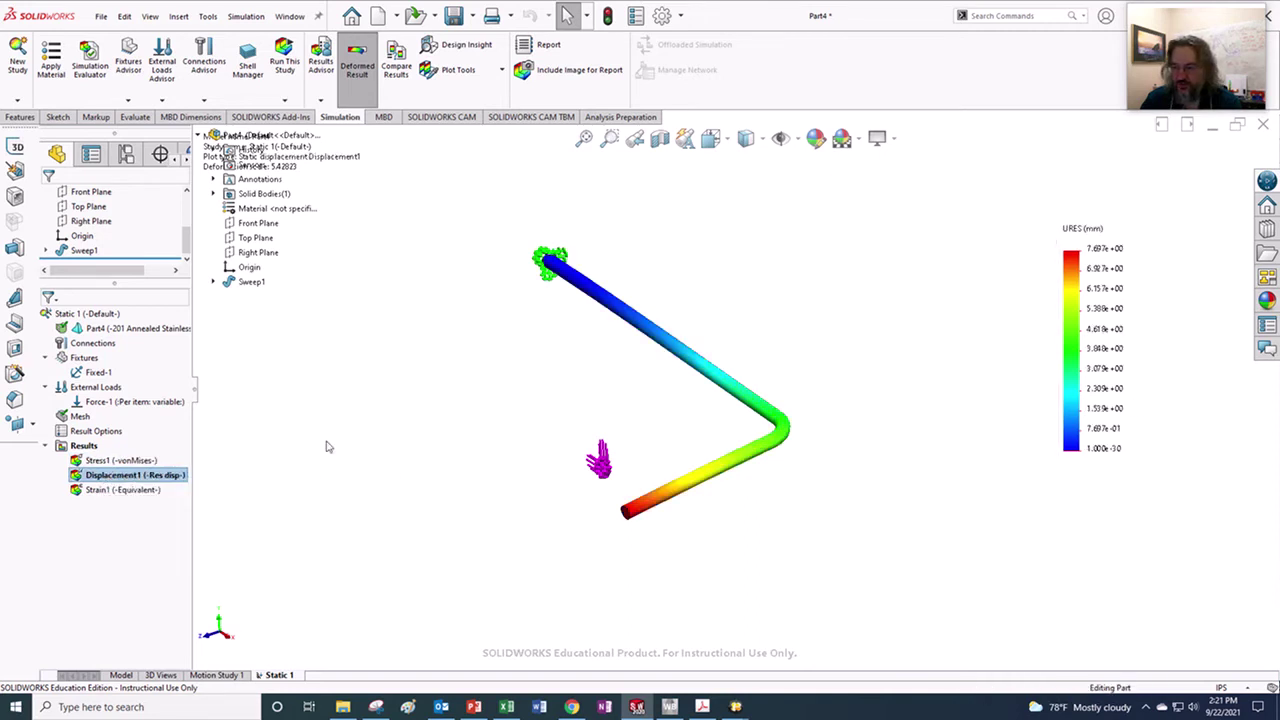
Step: Redefine the displacement plot to show UY: Y Displacement in inches
right_click(86, 478)
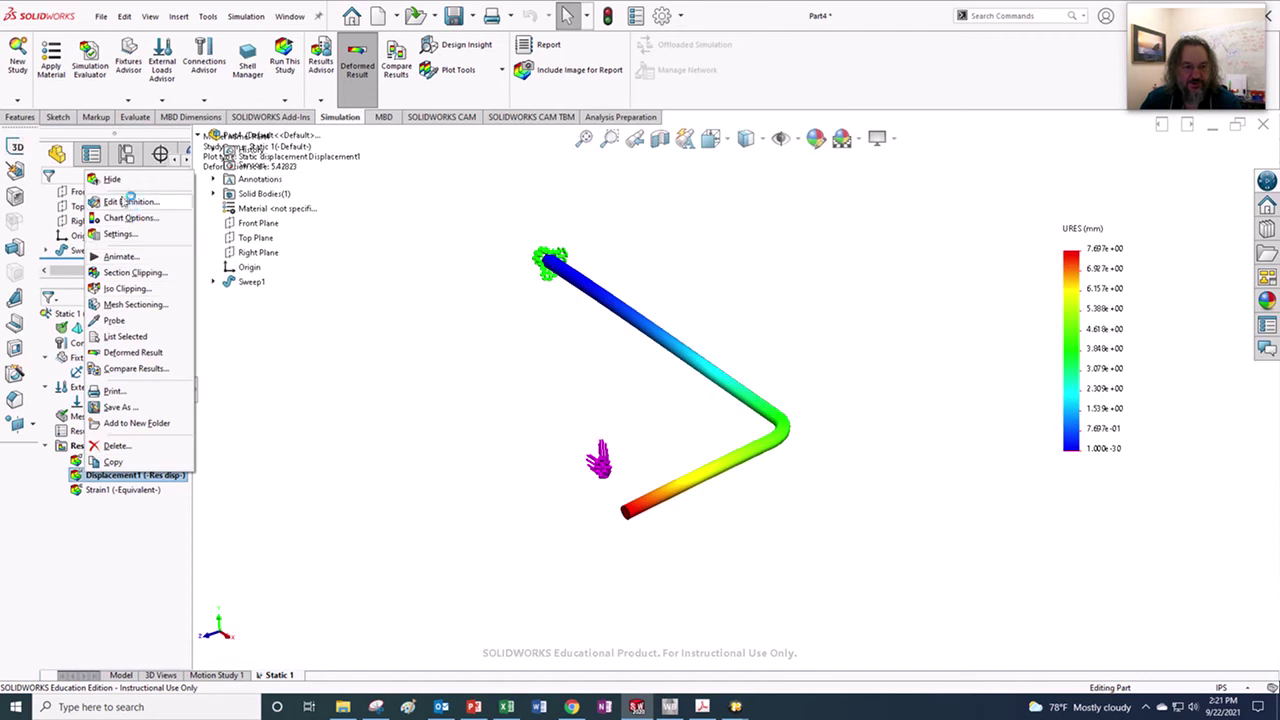
left_click(128, 208)
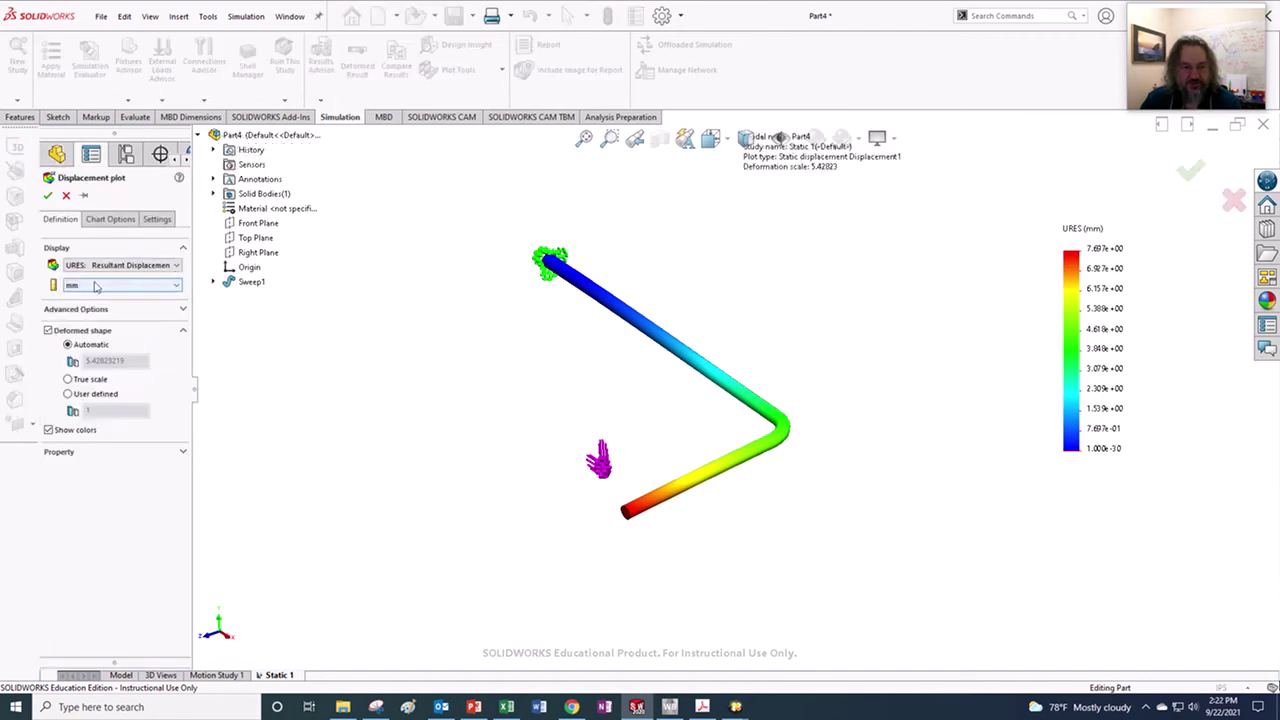
left_click(148, 266)
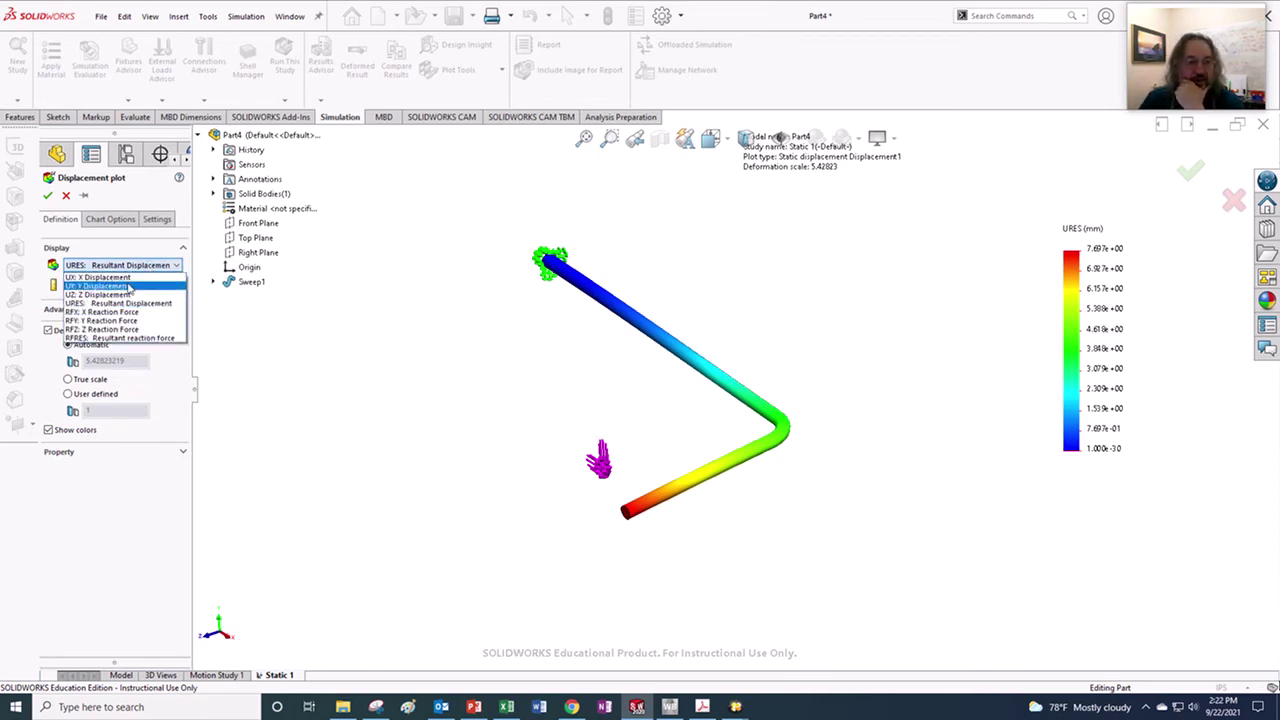
left_click(128, 287)
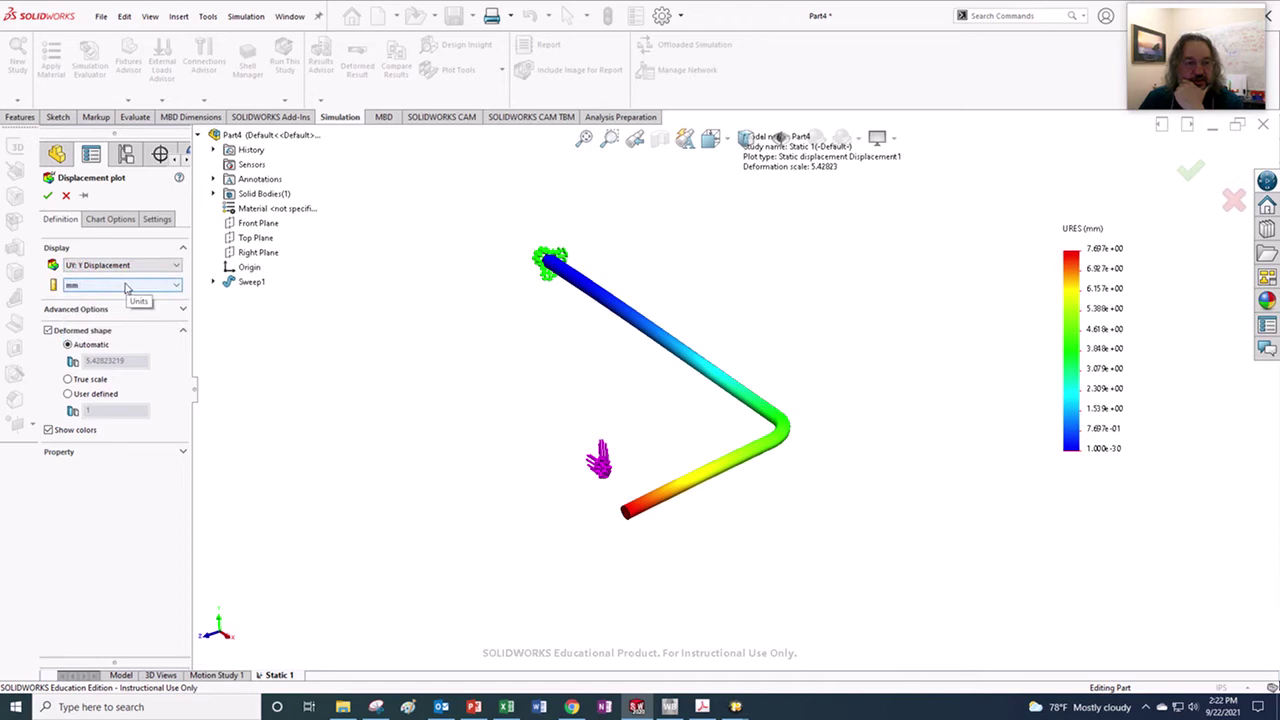
left_click(124, 287)
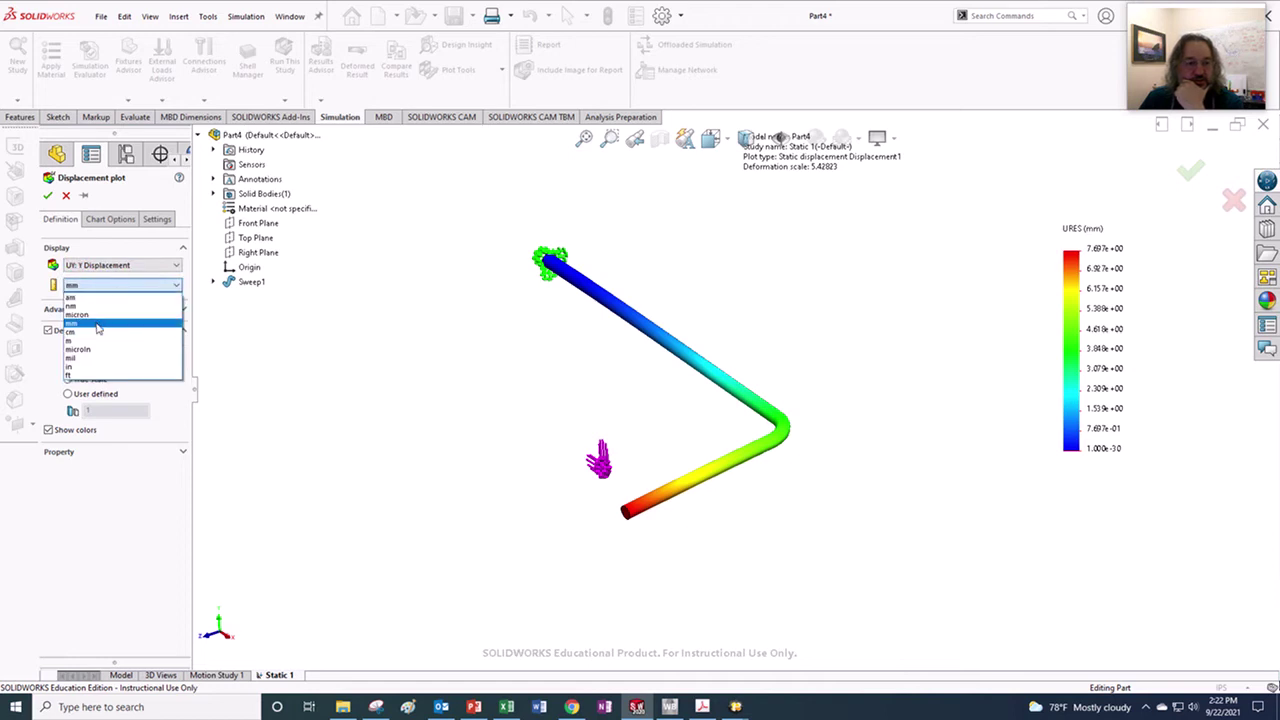
left_click(95, 367)
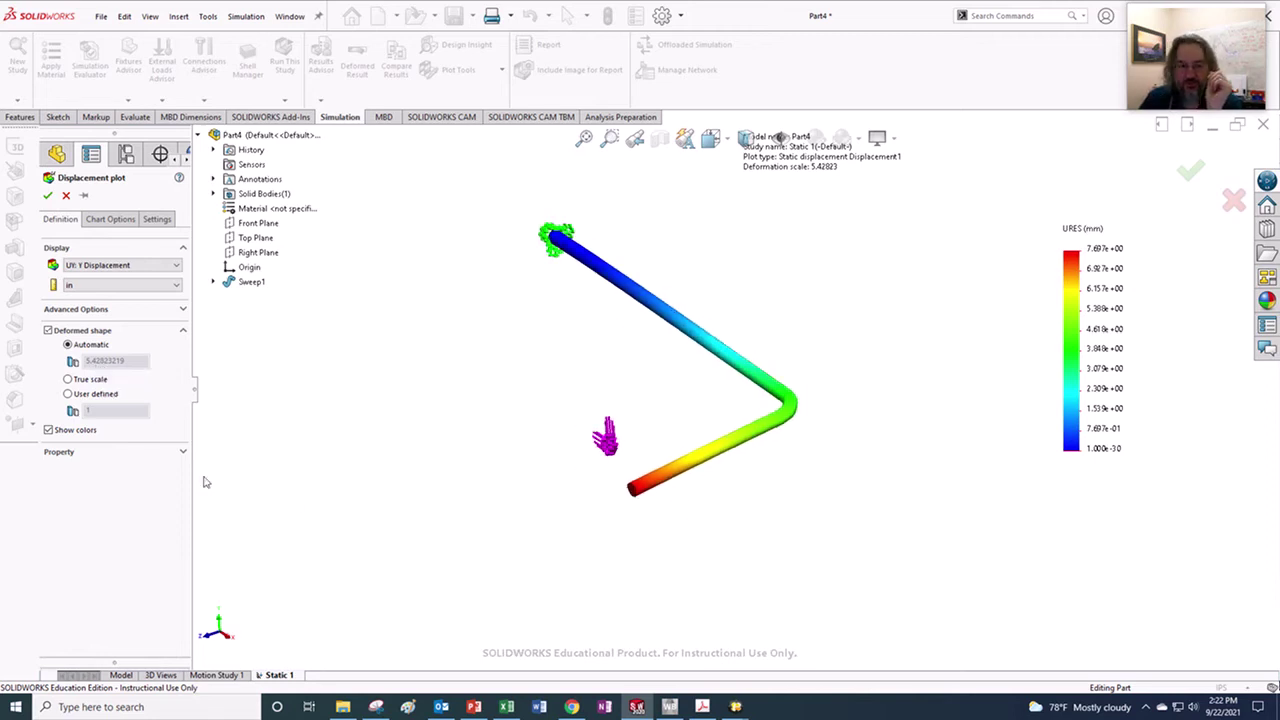
Step: Superimpose the undeformed model on the deformed shape as translucent with a transparency of 0.92 and apply the displacement plot changes
left_click(156, 219)
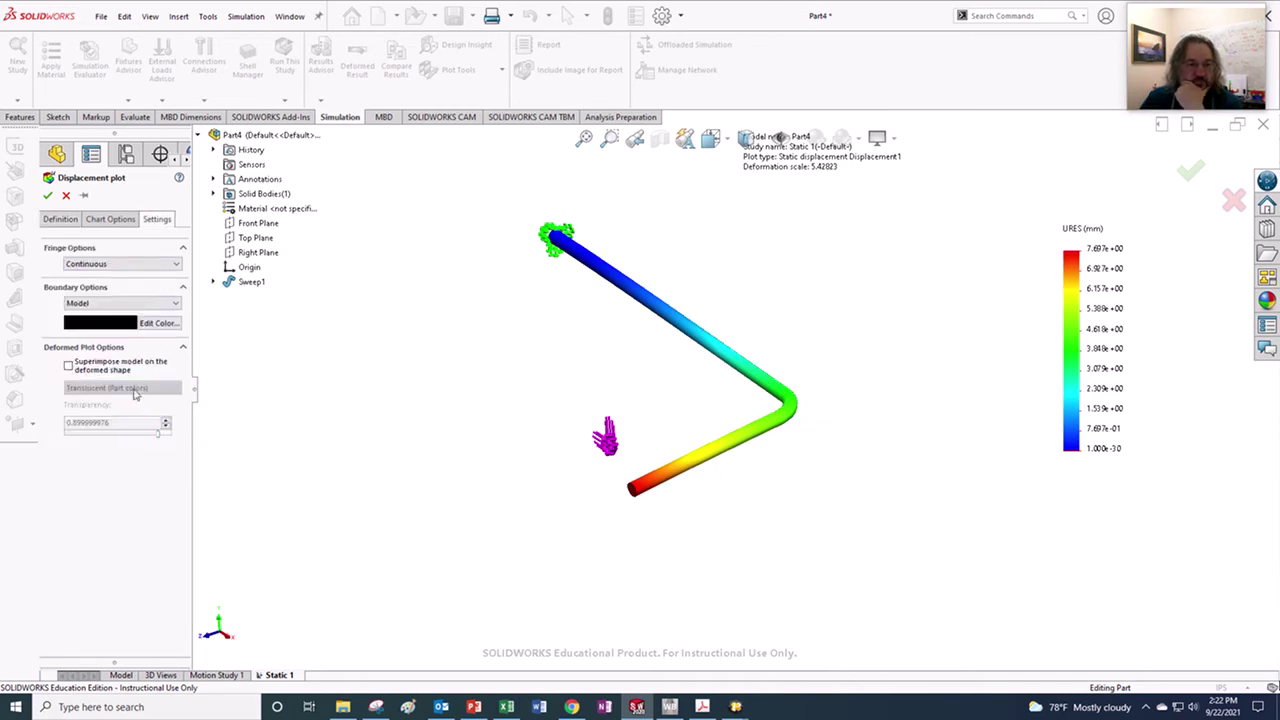
left_click(68, 366)
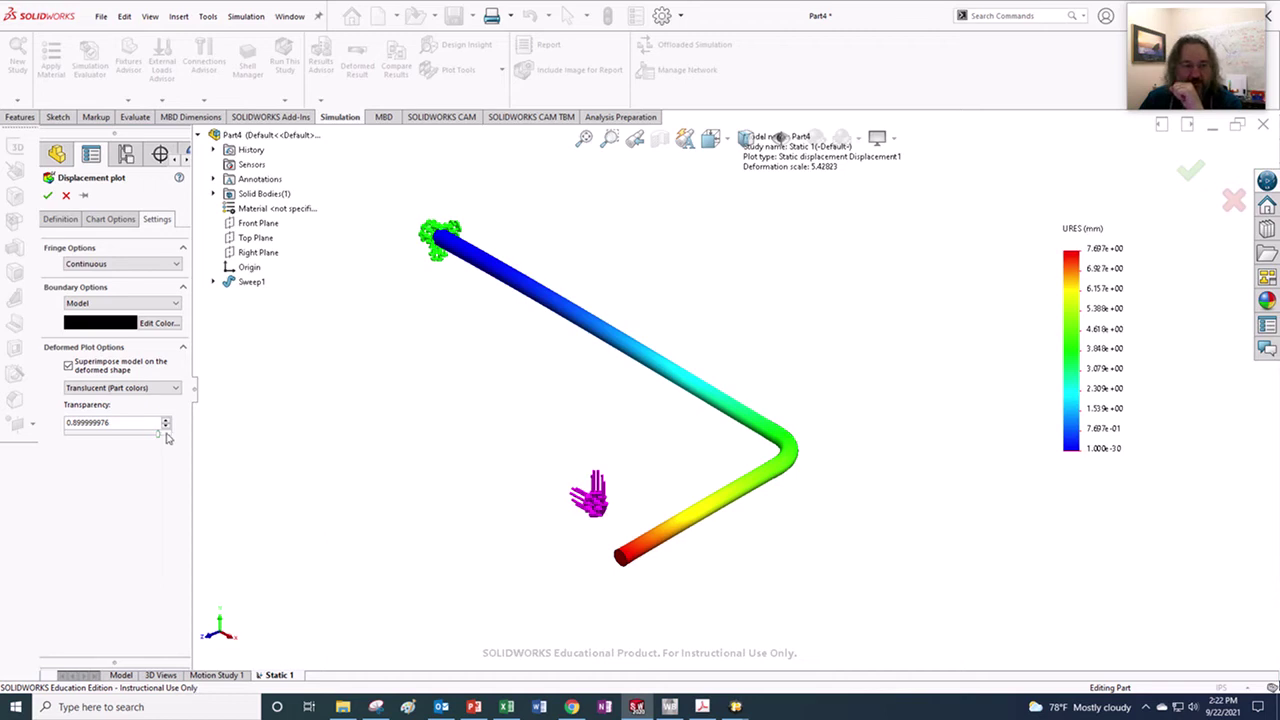
mouse_move(158, 436)
left_mouse_down()
mouse_move(86, 438)
mouse_move(181, 442)
mouse_move(165, 444)
left_mouse_up()
left_click(122, 423)
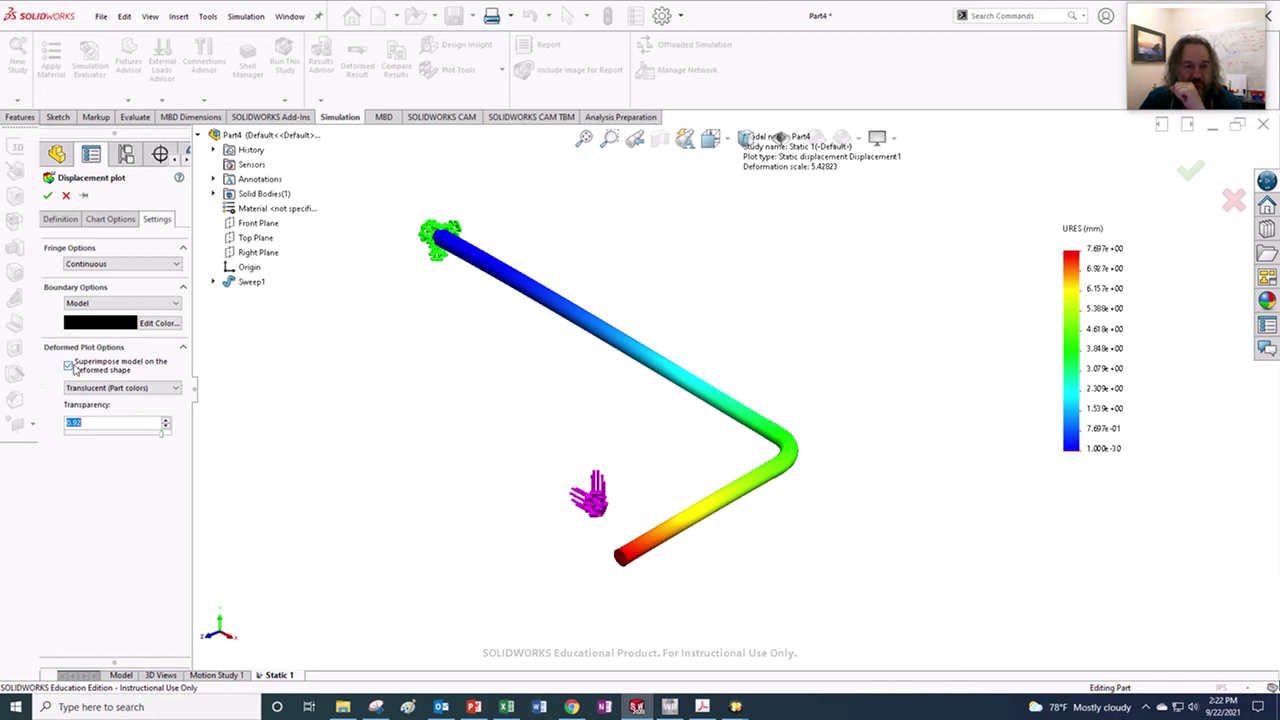
left_click(111, 220)
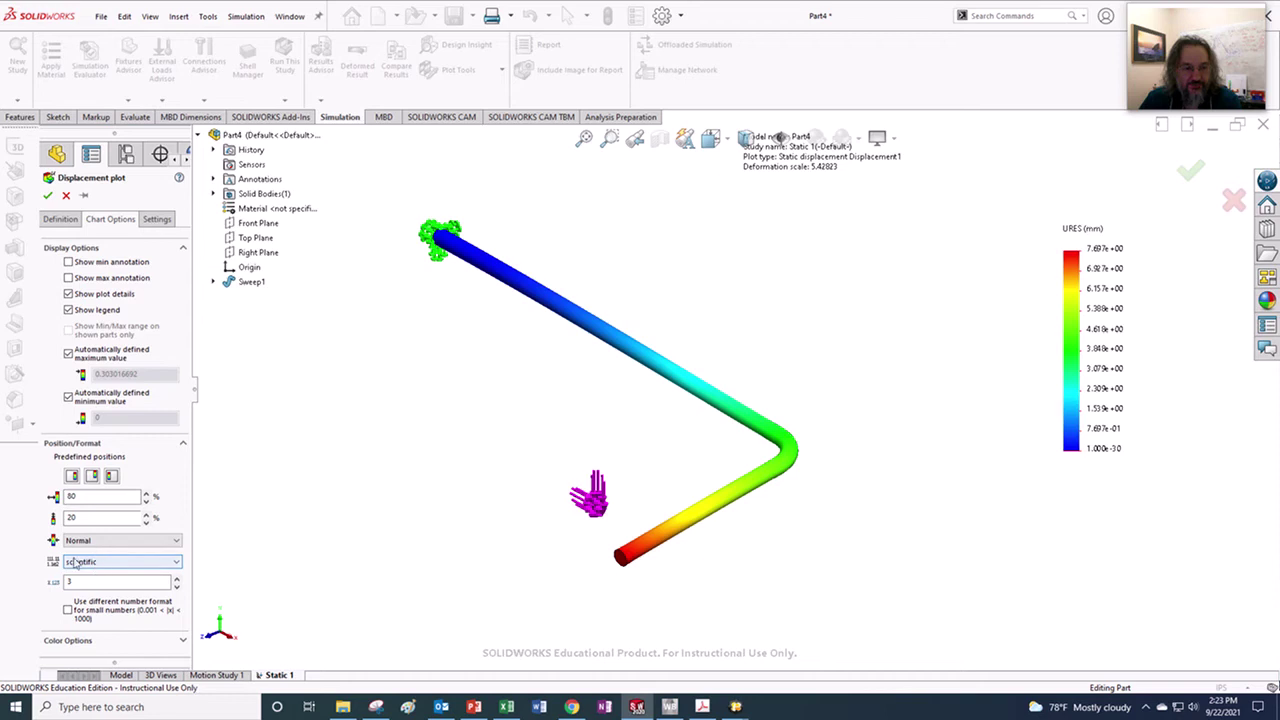
left_click(48, 196)
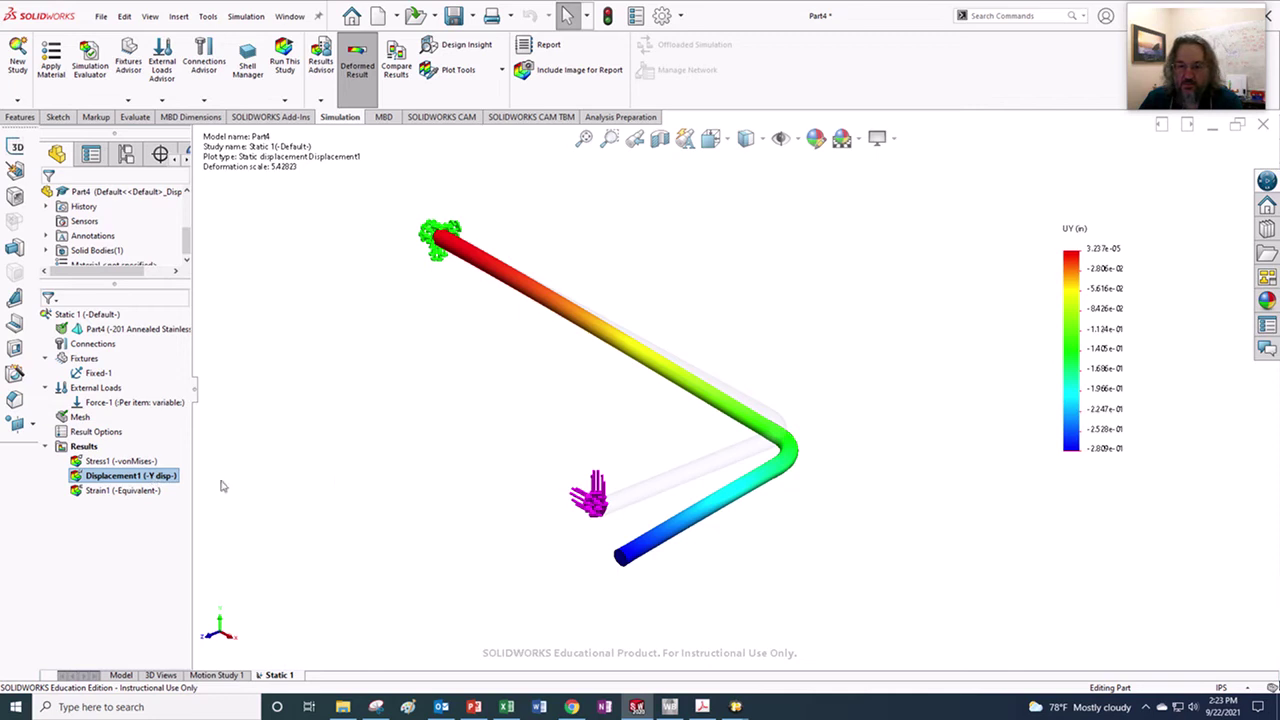
Step: Show the minimum value annotation on the Y displacement plot
scroll(178, 272, "down", 3)
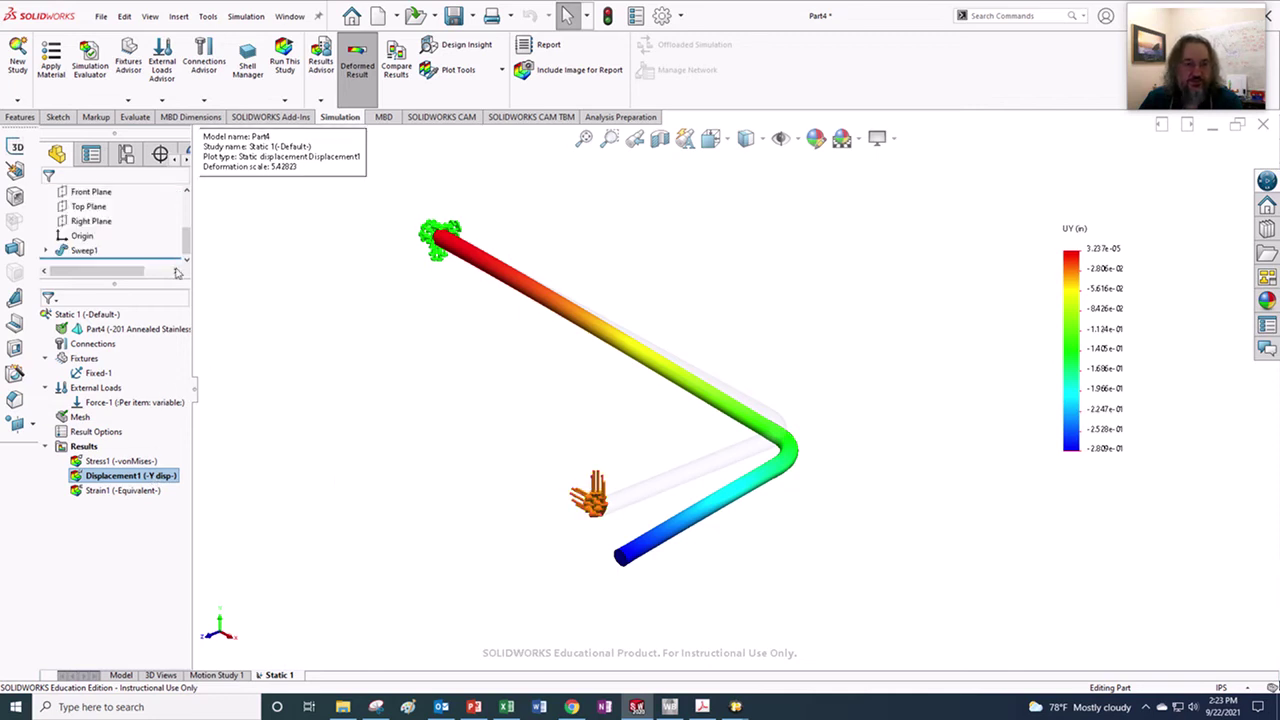
right_click(104, 478)
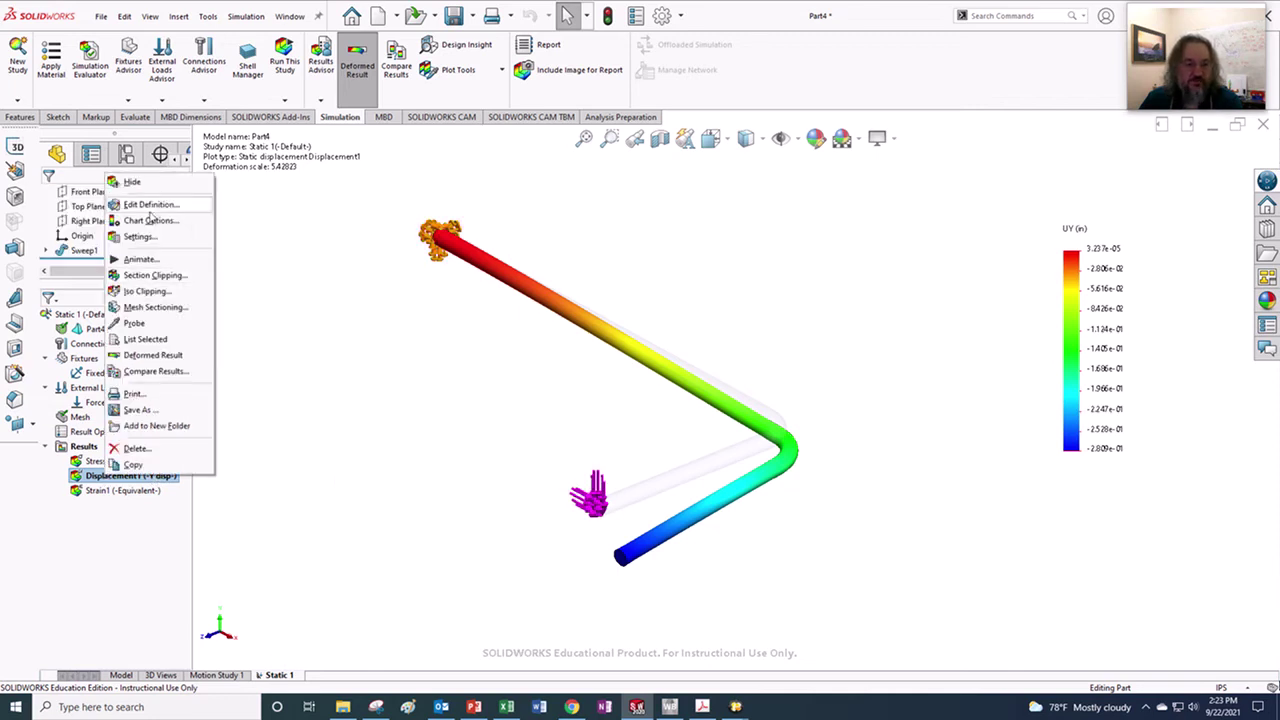
left_click(148, 221)
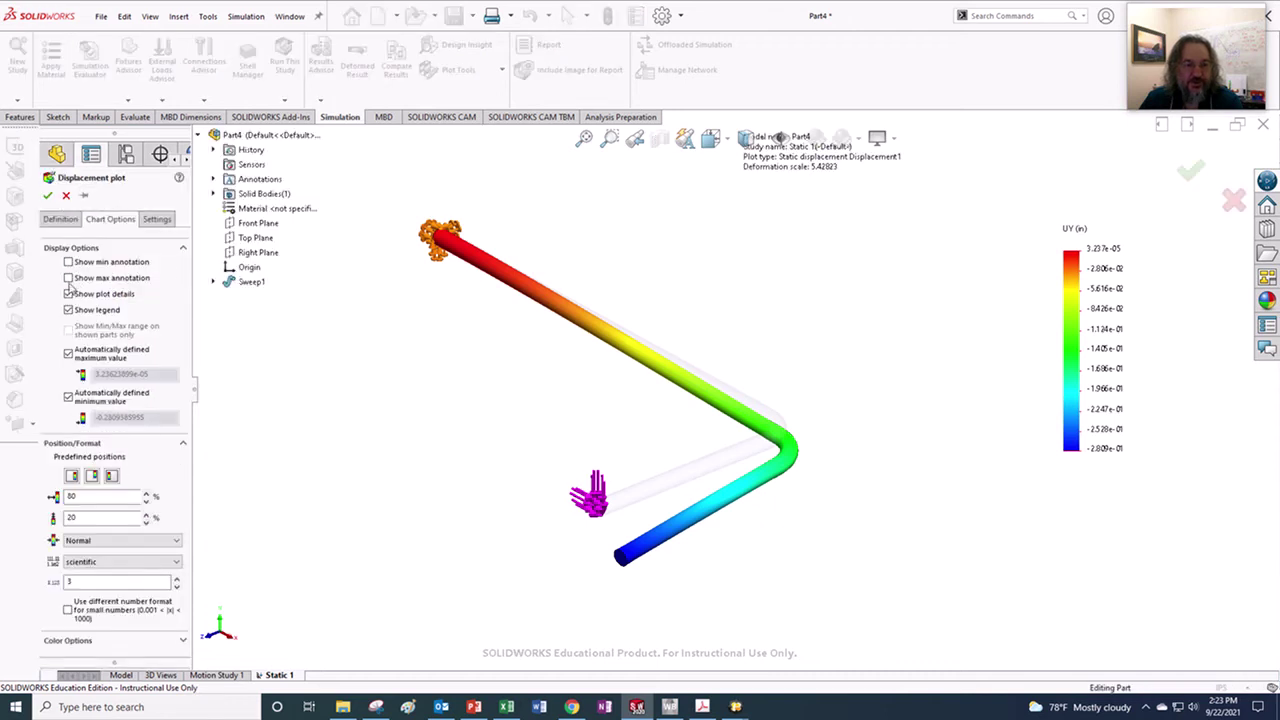
left_click(68, 262)
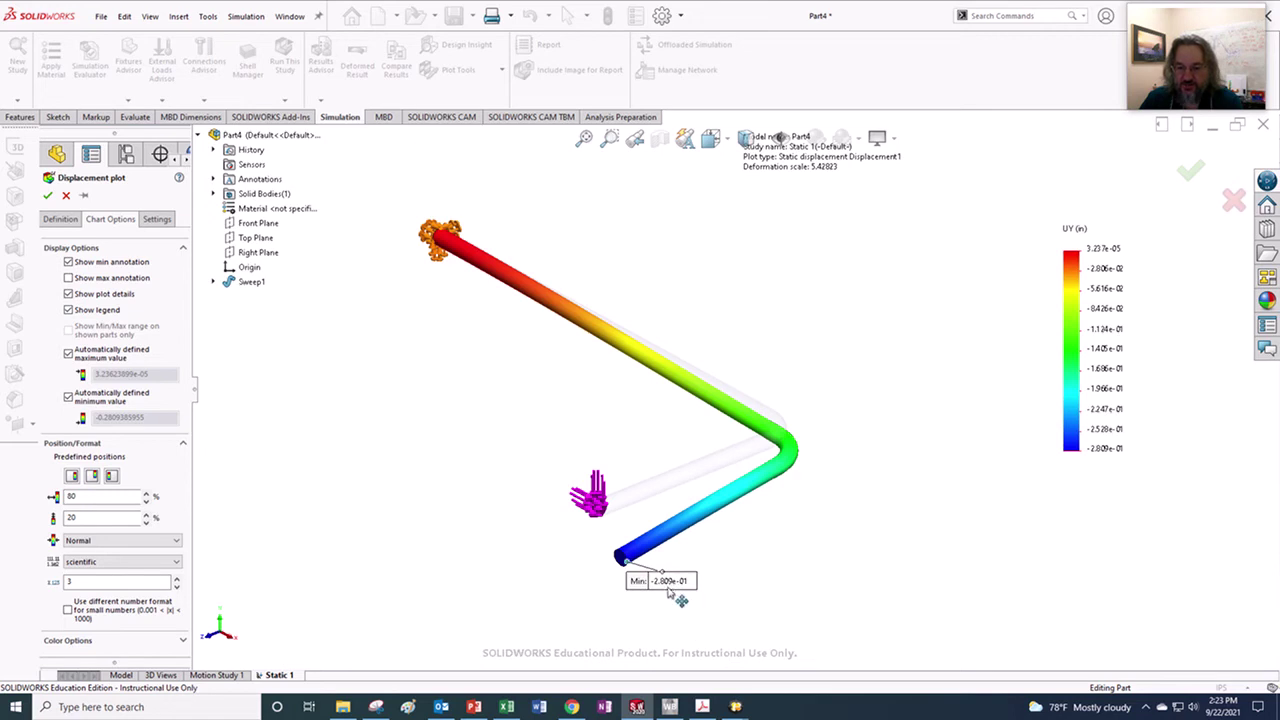
left_click(47, 195)
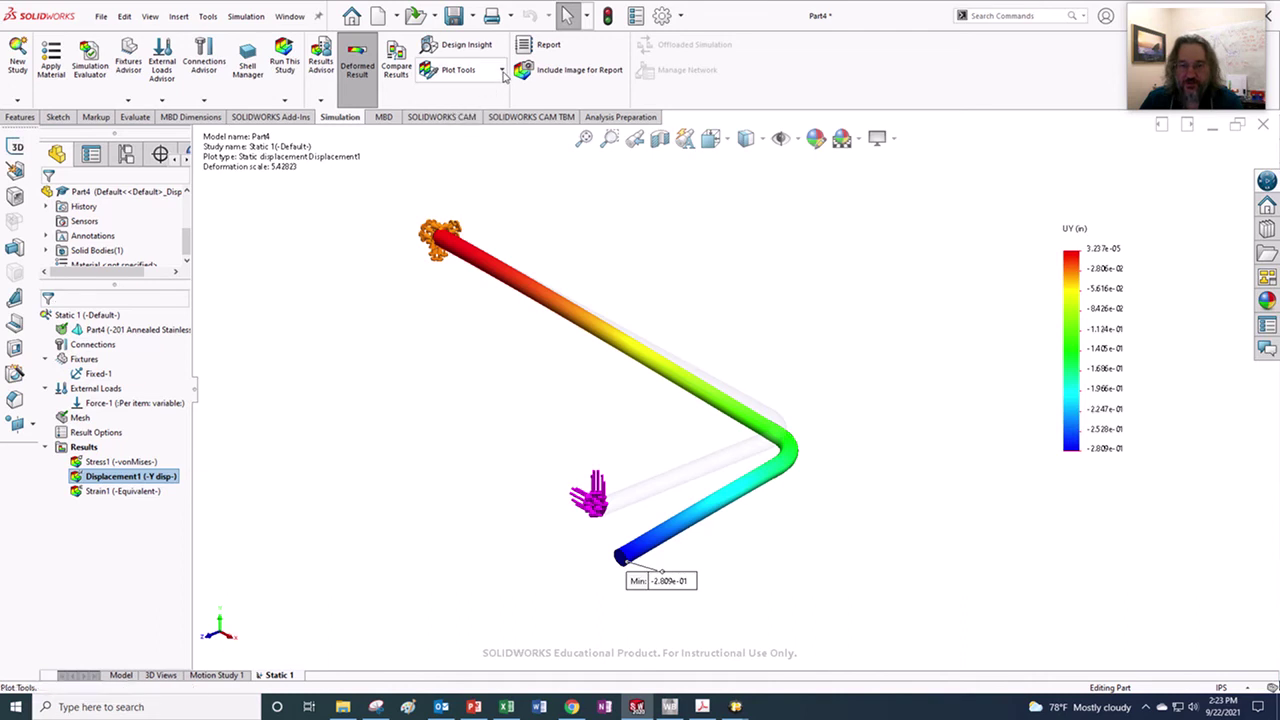
Step: Probe the Y displacement at seven locations along both legs of the bar, then discard the probe
left_click(502, 73)
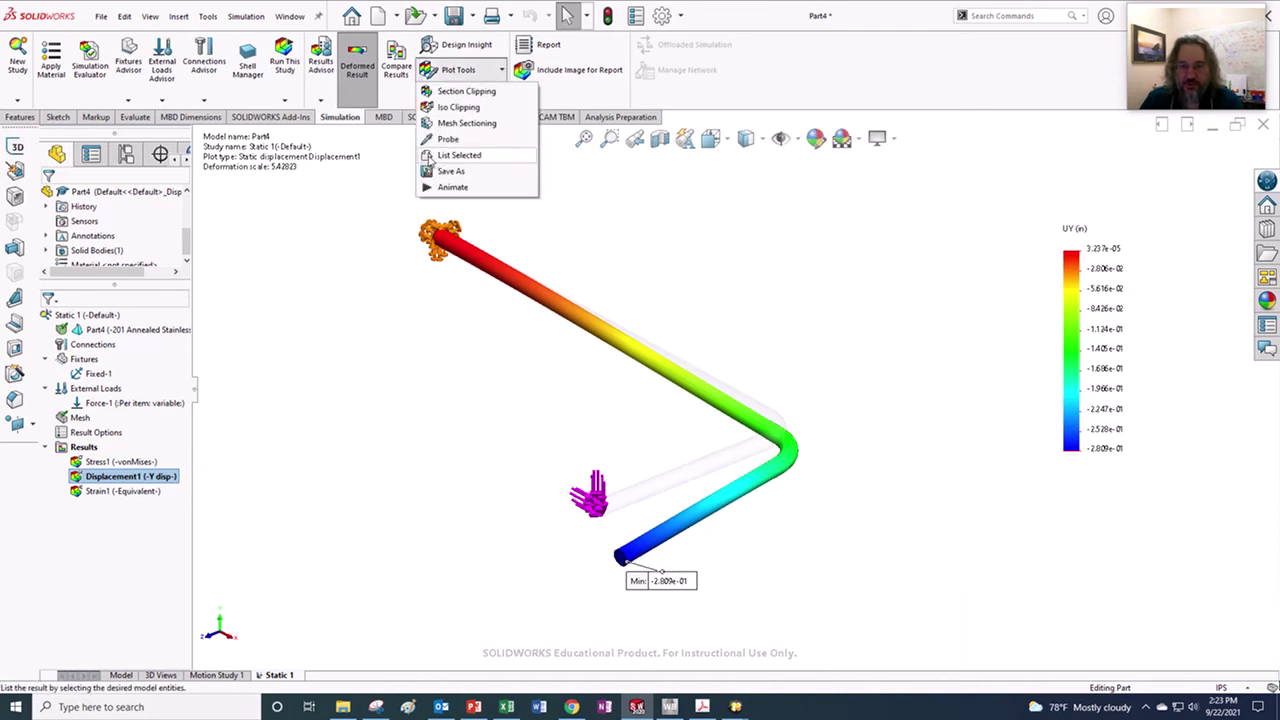
left_click(436, 139)
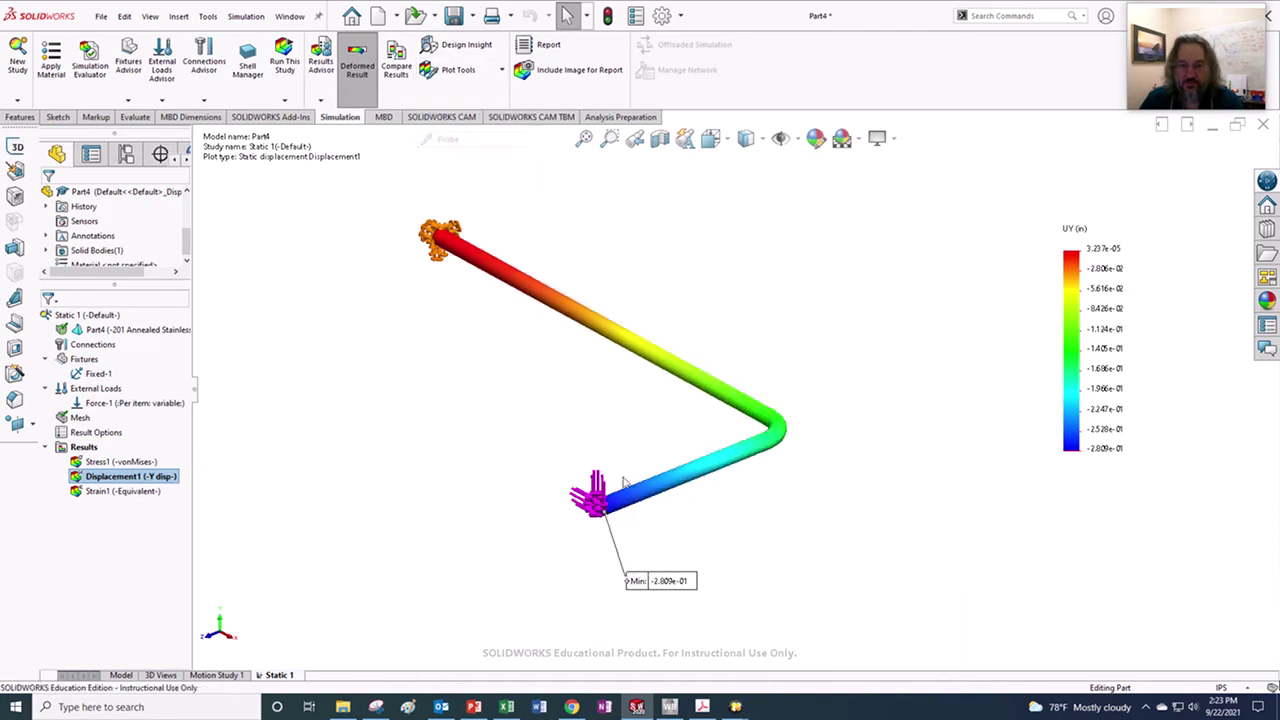
left_click(645, 500)
left_click(688, 470)
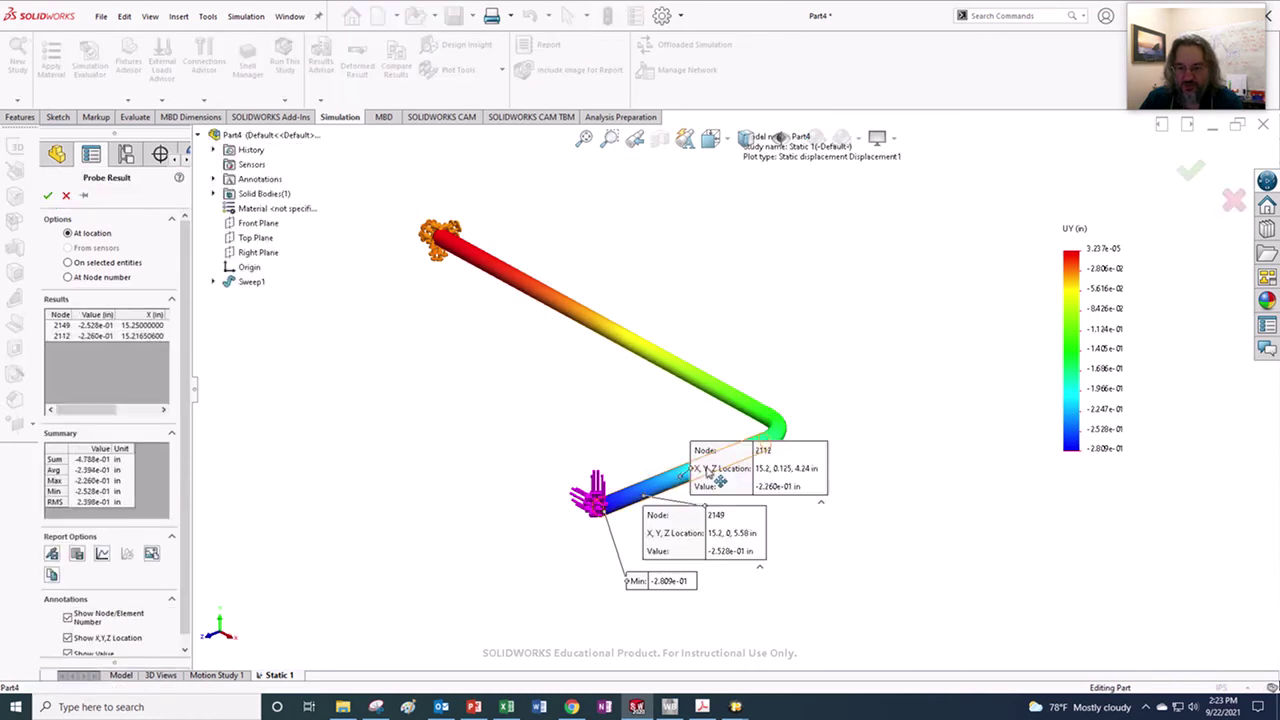
left_click(723, 398)
left_click(680, 366)
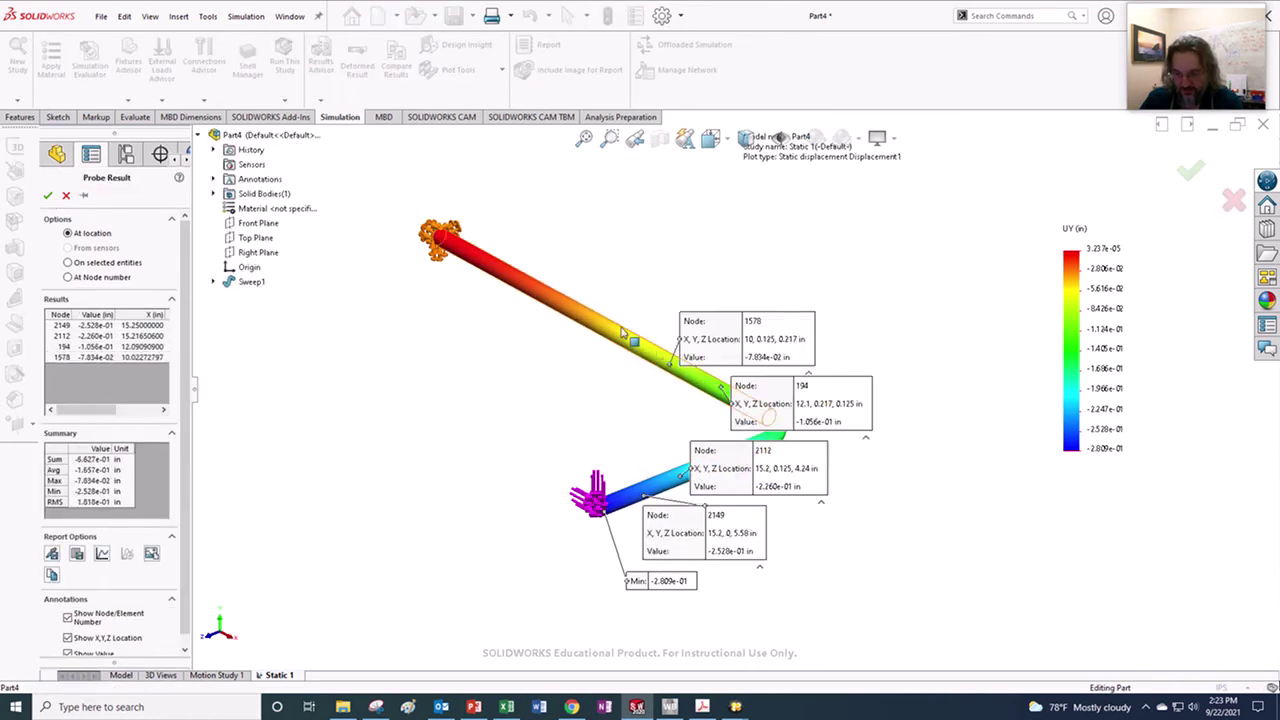
left_click(611, 325)
left_click(559, 294)
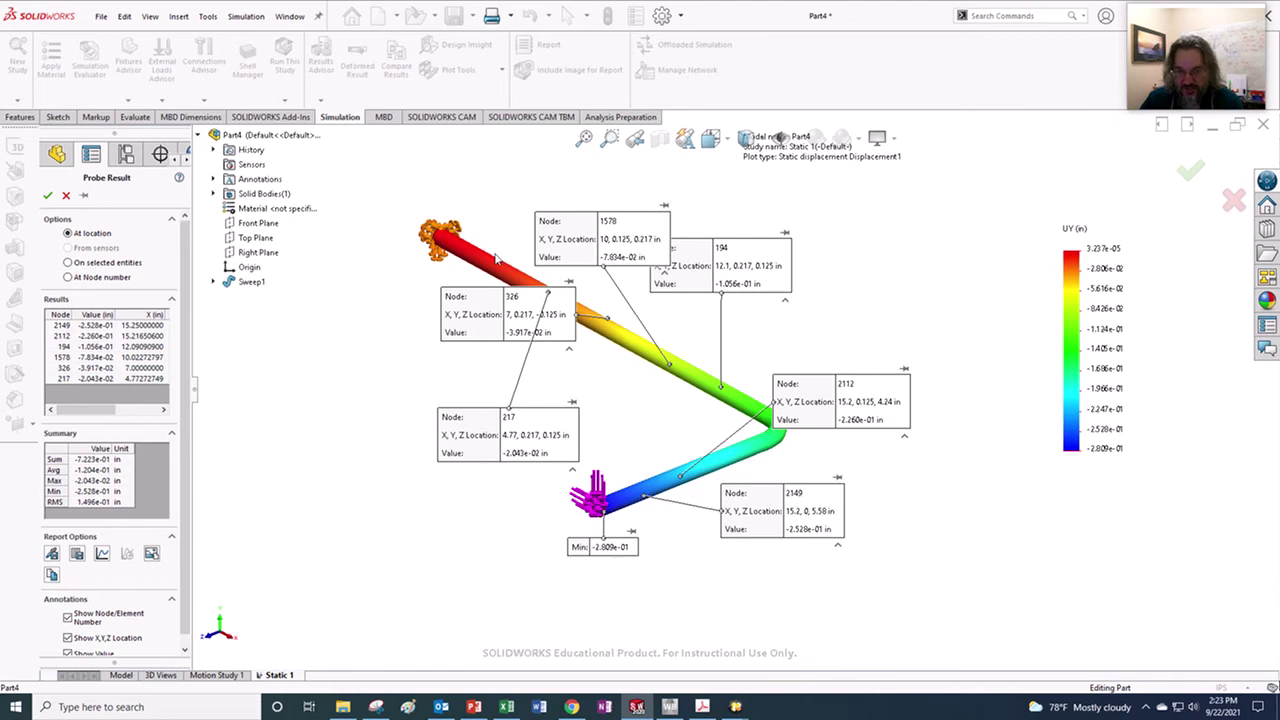
left_click(490, 268)
left_click_drag(552, 248, 528, 178)
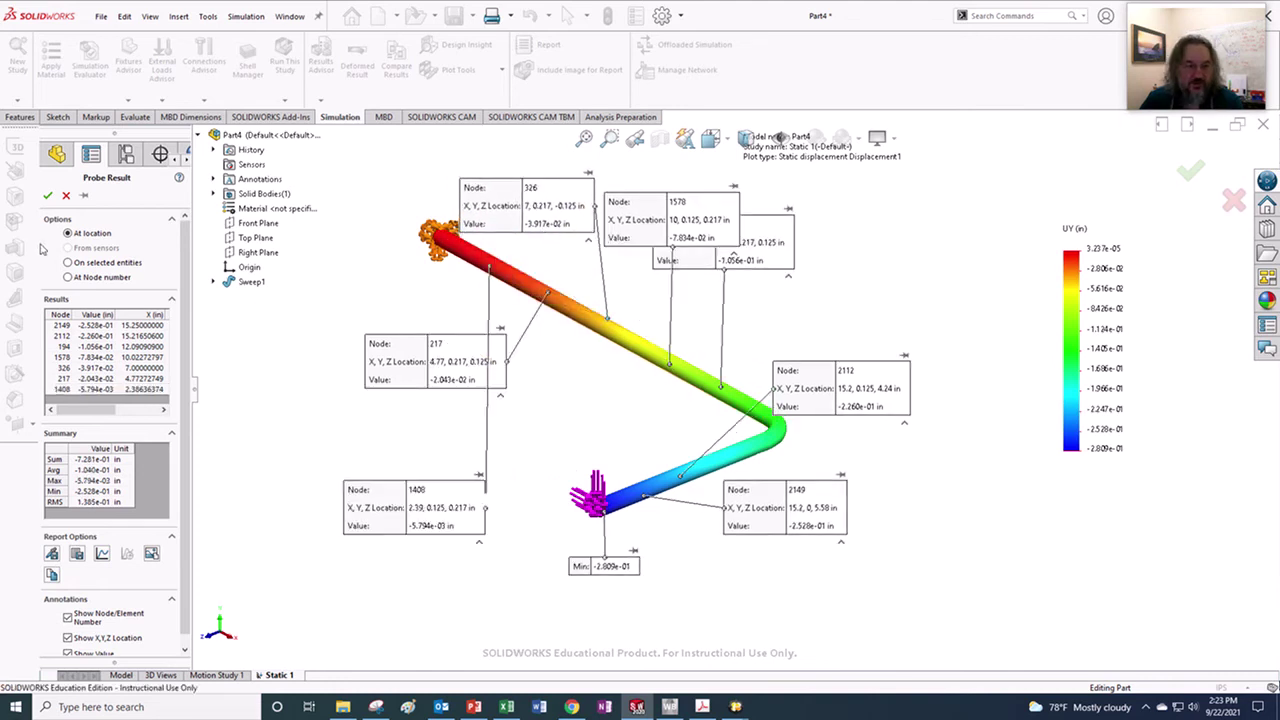
left_click(66, 196)
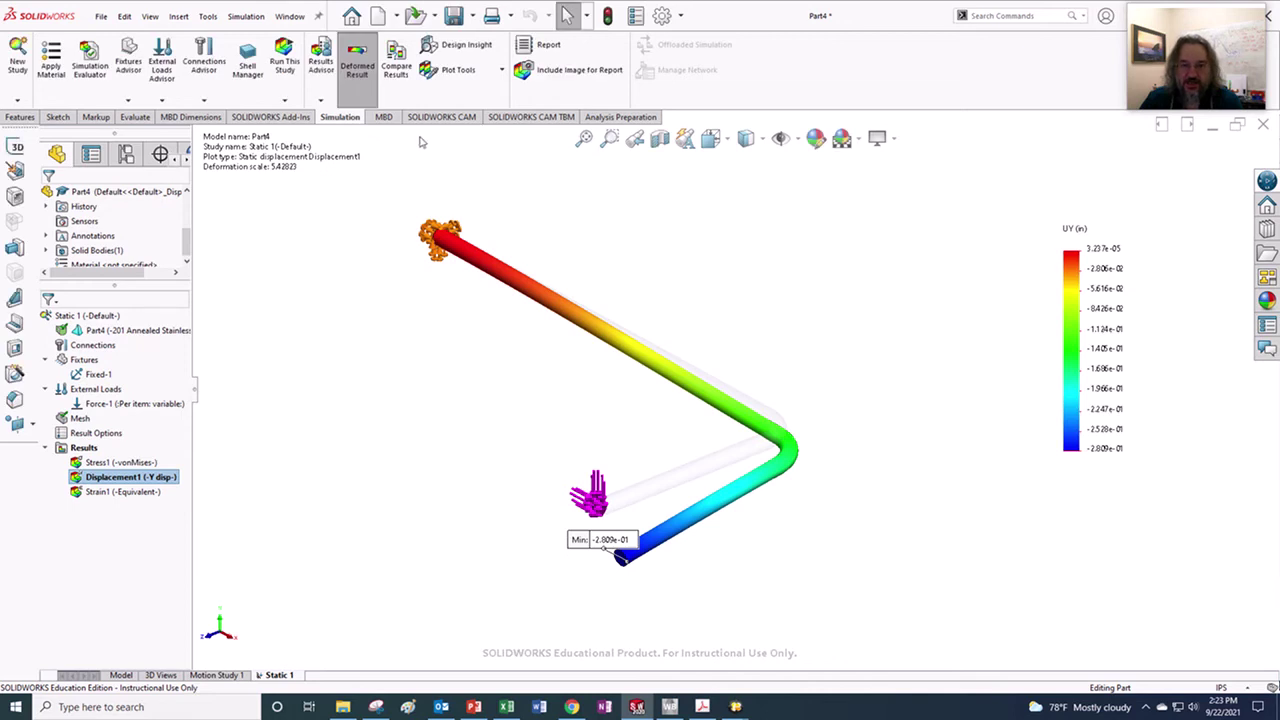
Step: List the Y displacements of all nodes on the loaded end face and examine their values and summary
left_click(500, 70)
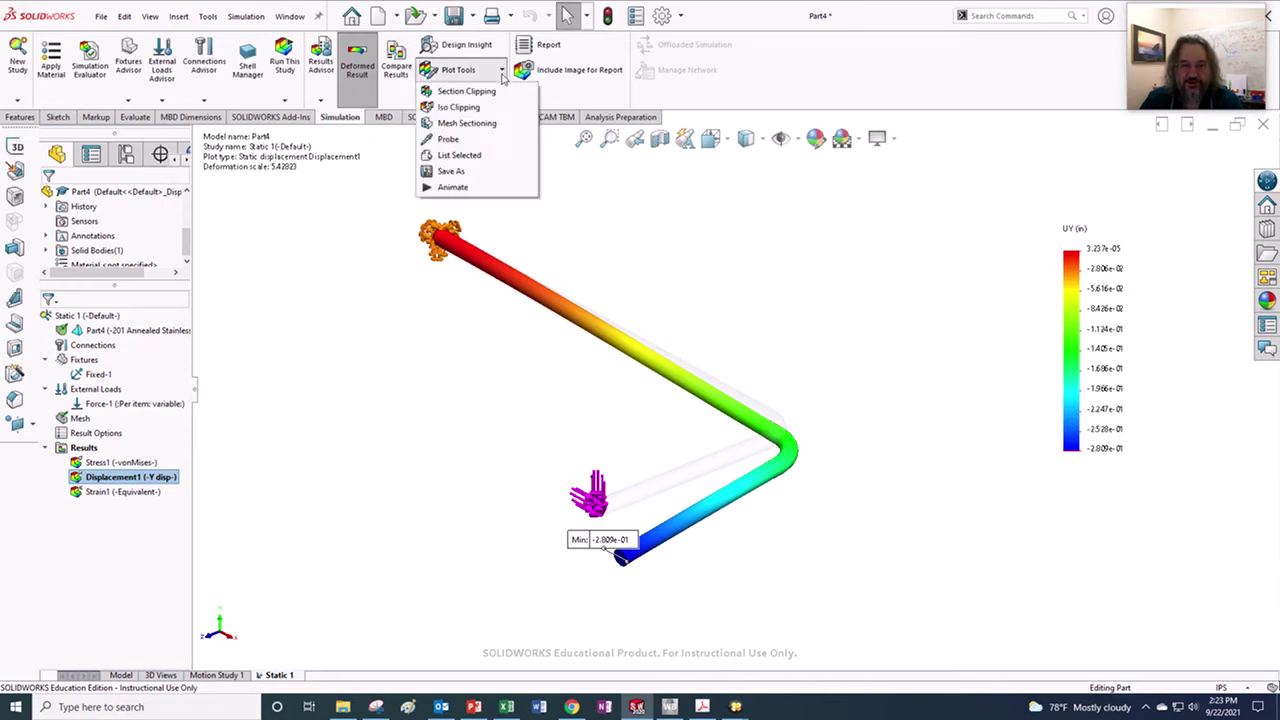
left_click(455, 155)
scroll(630, 422, "down", 5)
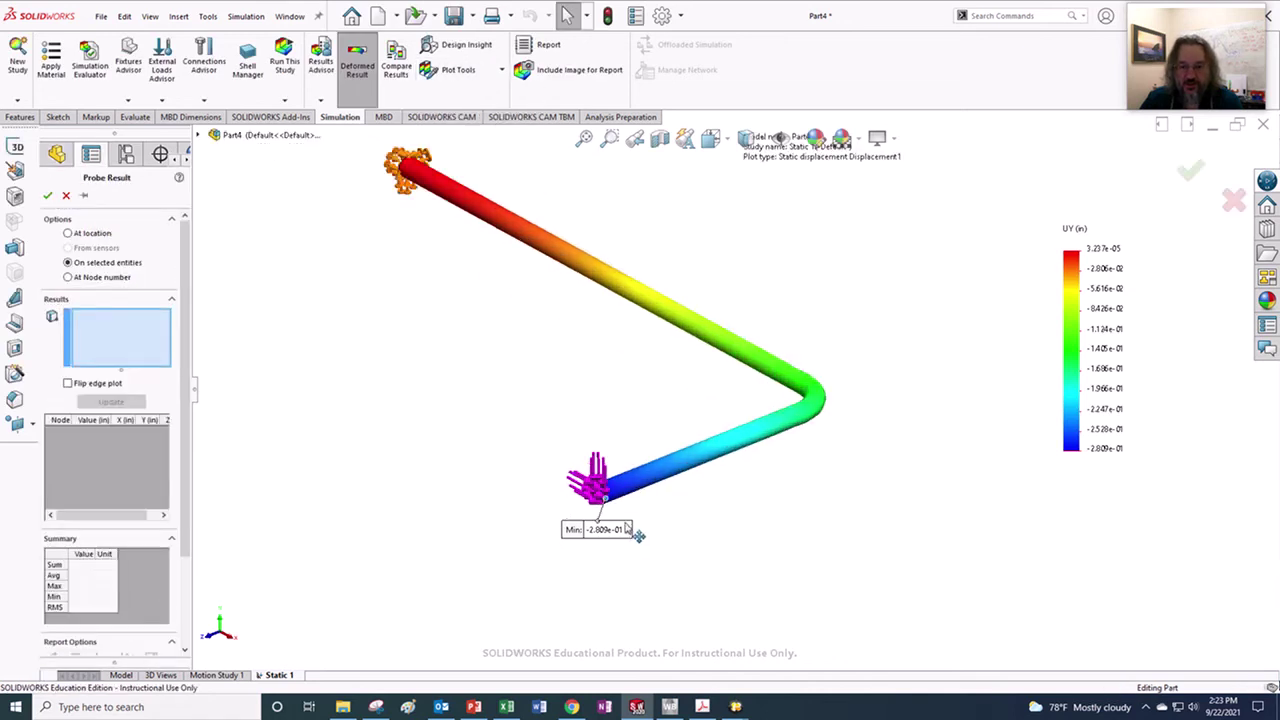
scroll(630, 422, "down", 2)
left_click(608, 372)
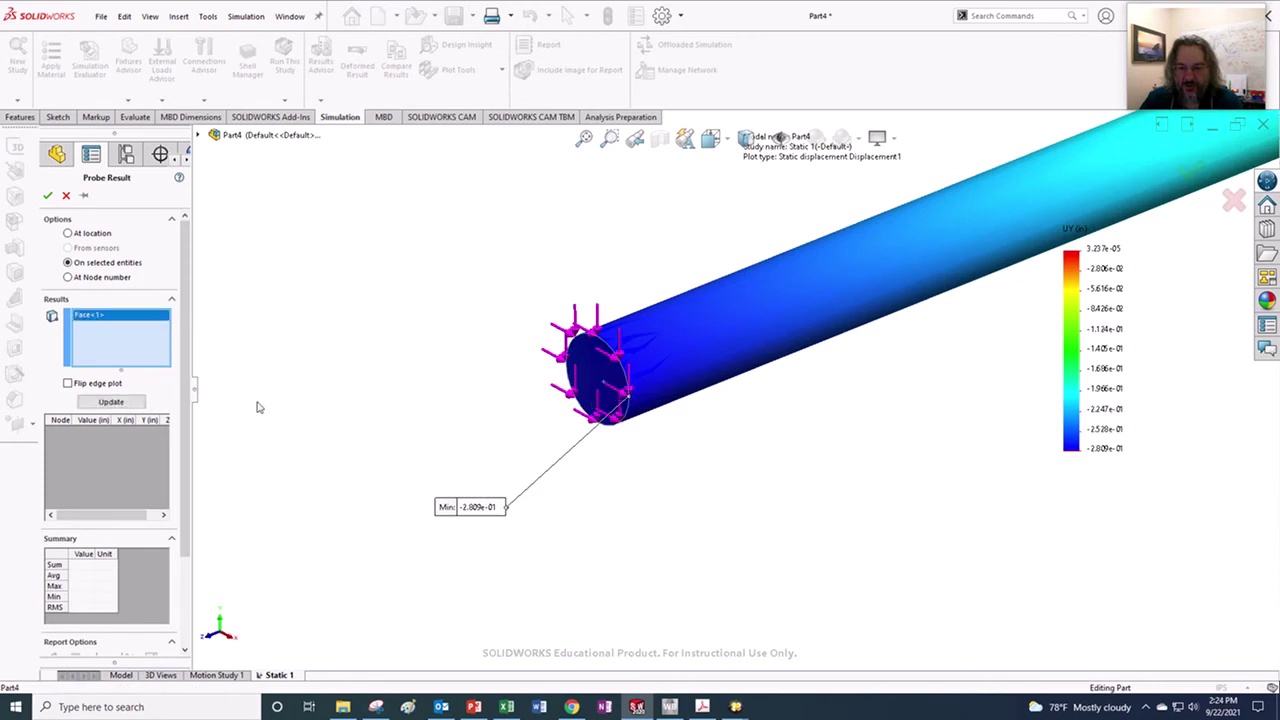
left_click(111, 402)
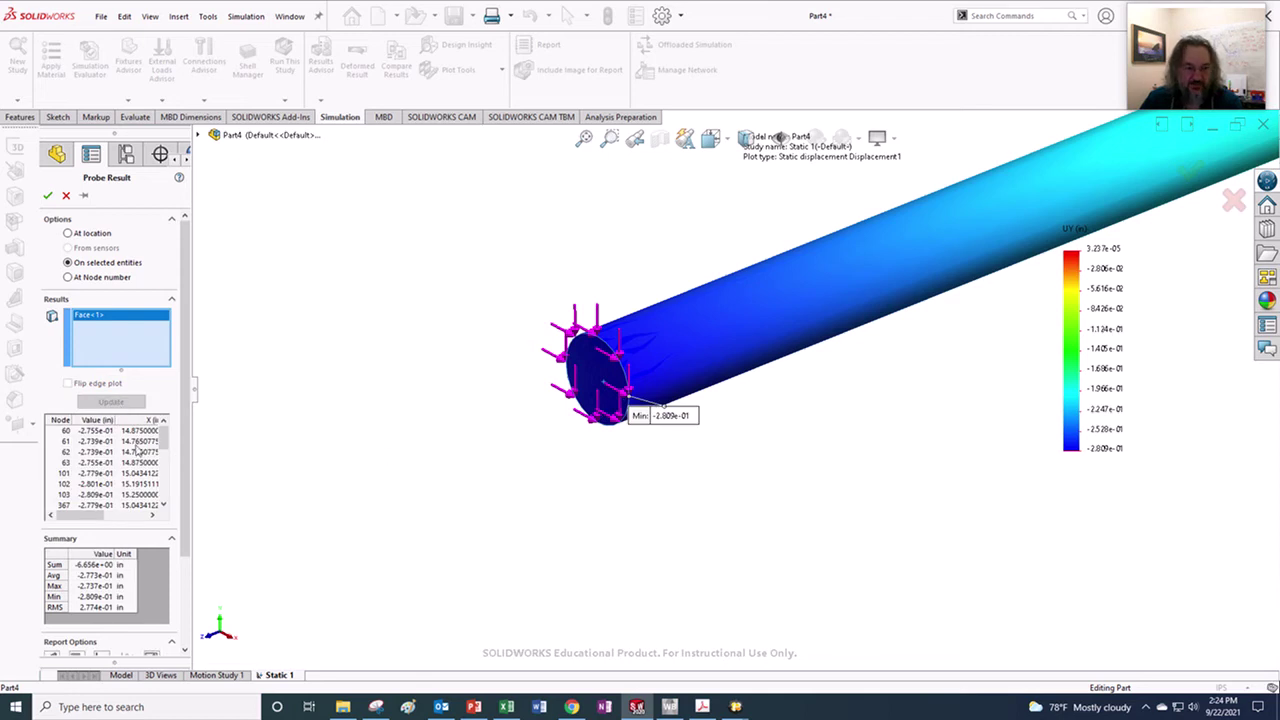
scroll(100, 458, "down", 5)
scroll(90, 455, "down", 3)
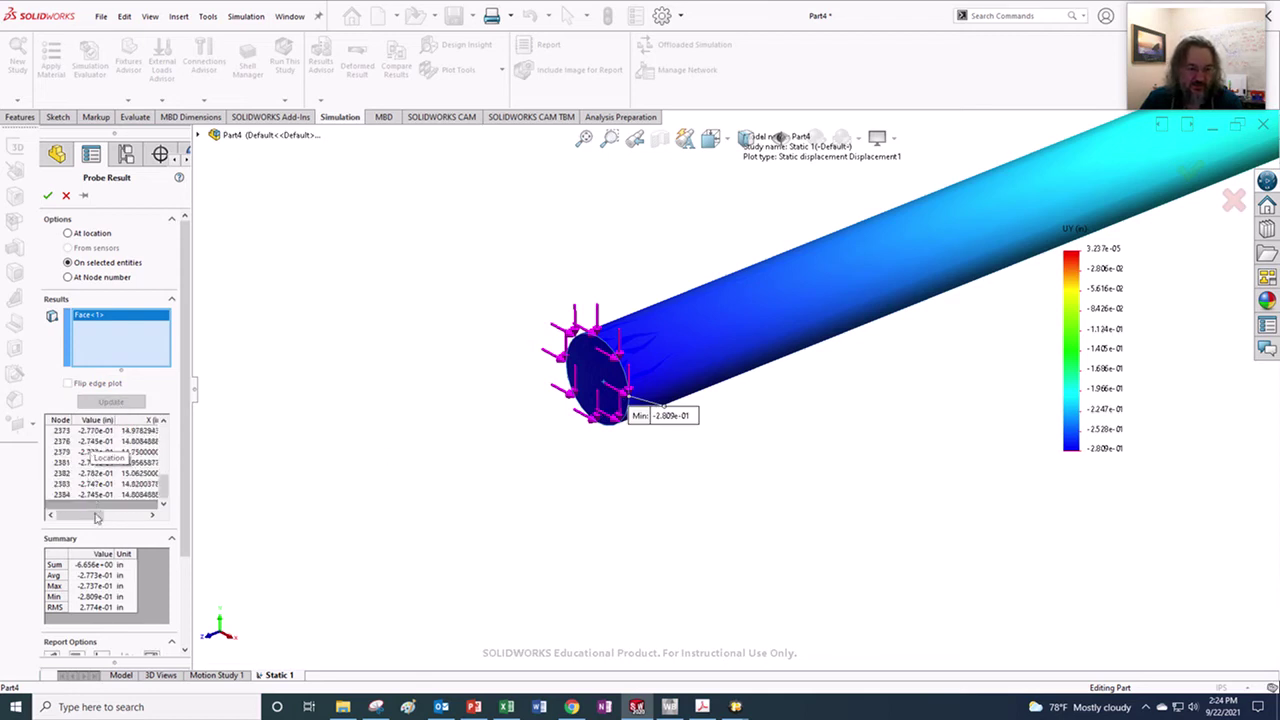
scroll(100, 520, "down", 2)
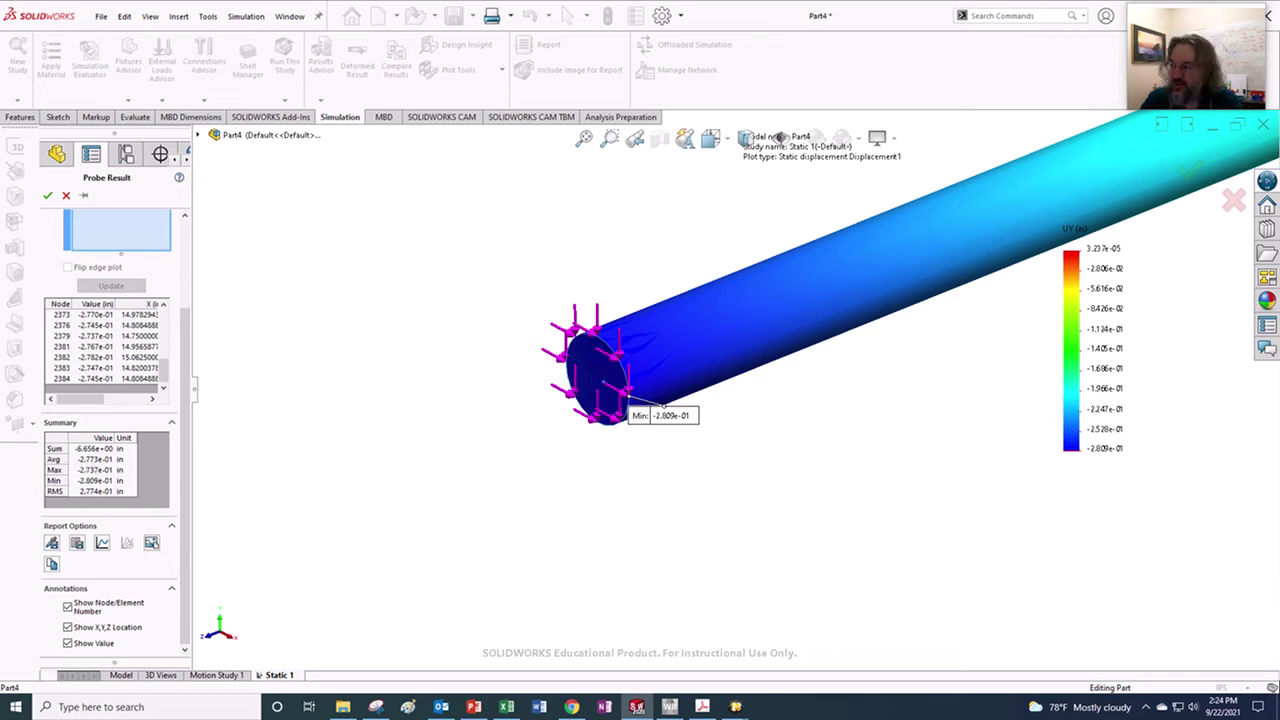
Step: Switch to the PowerPoint slide to check the y-deflection answer for point B, then return to SolidWorks and close the probe results
key("alt+Tab")
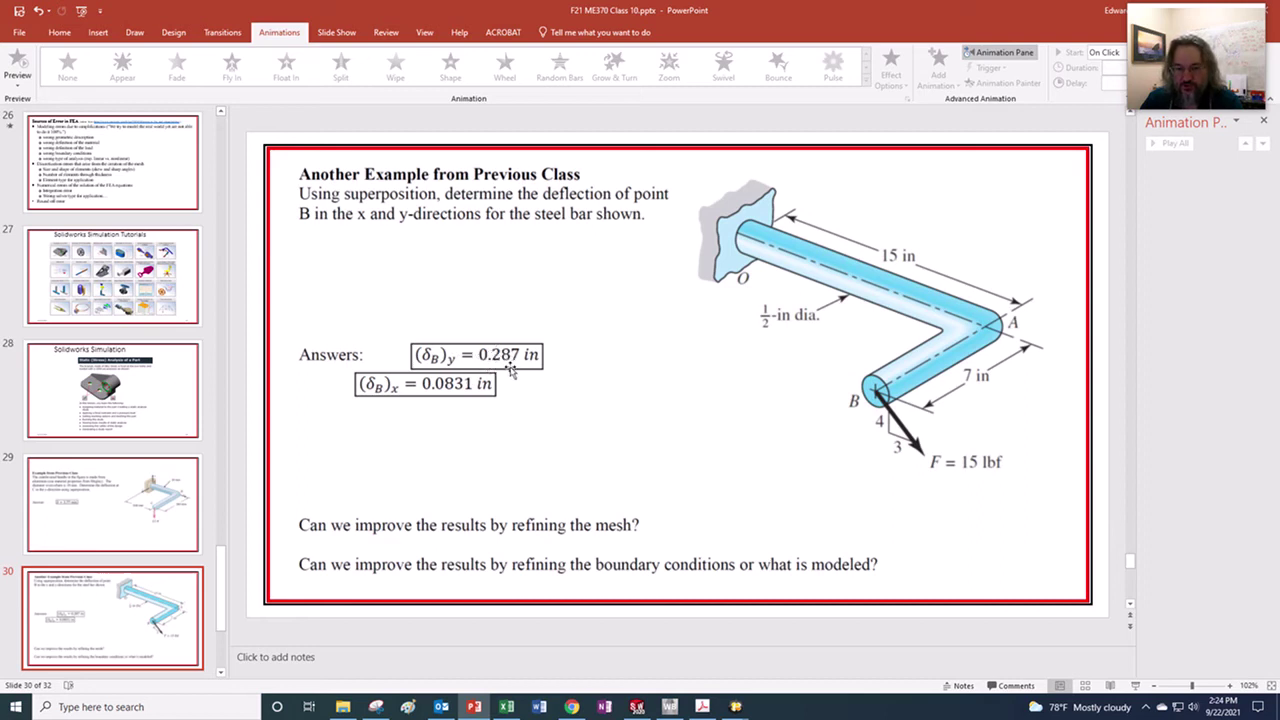
left_click_drag(711, 5, 1279, 260)
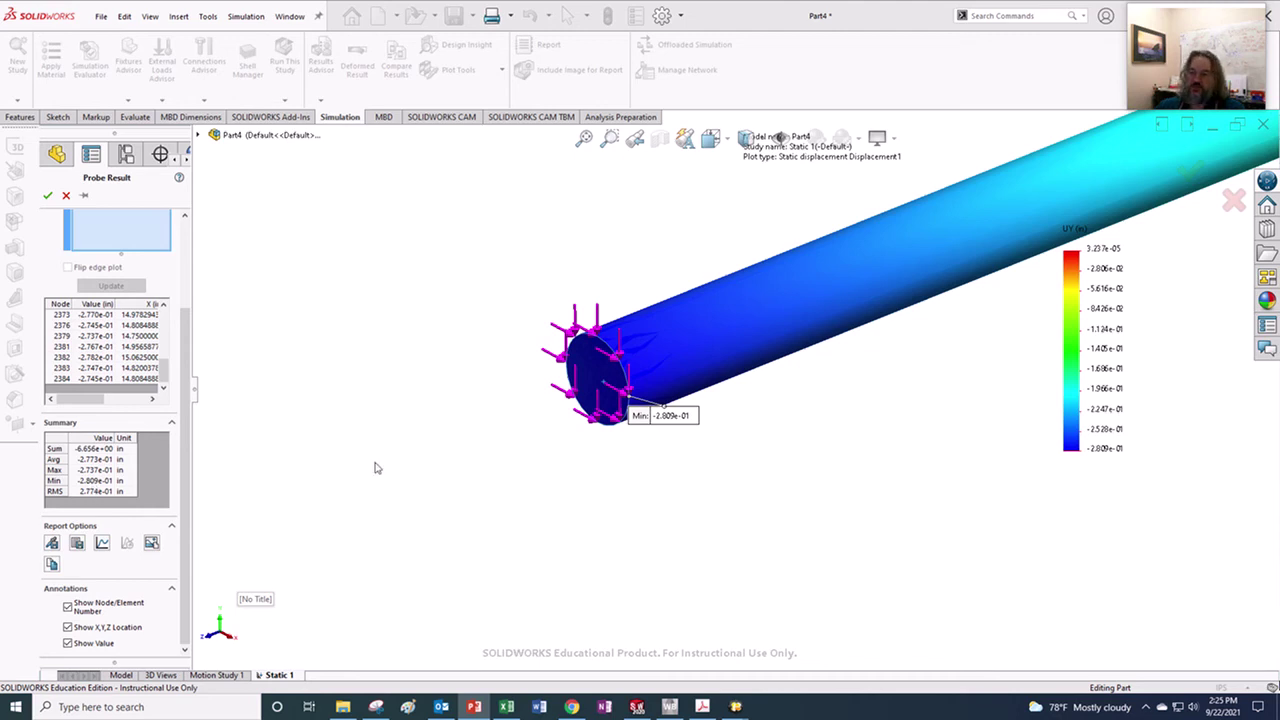
scroll(606, 509, "up", 4)
scroll(725, 430, "up", 5)
scroll(834, 291, "down", 2)
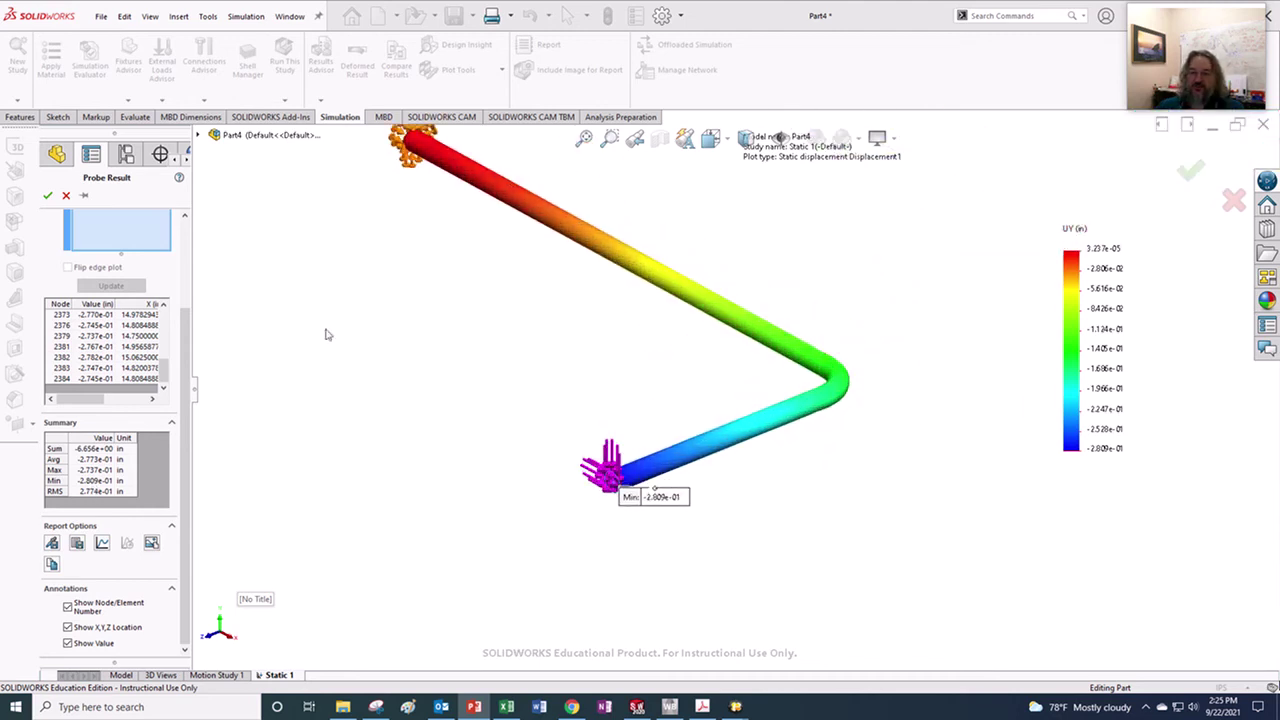
left_click(47, 196)
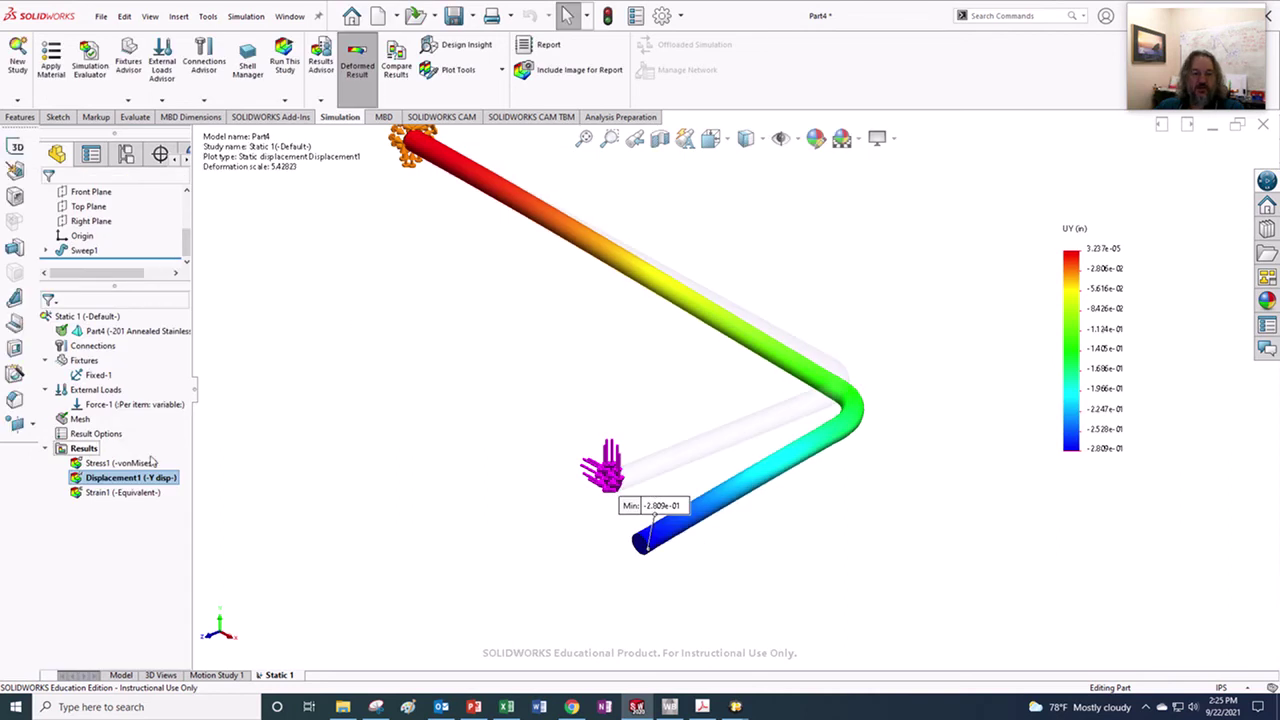
Step: Remesh the bar with the mesh density set to the finest level
right_click(72, 420)
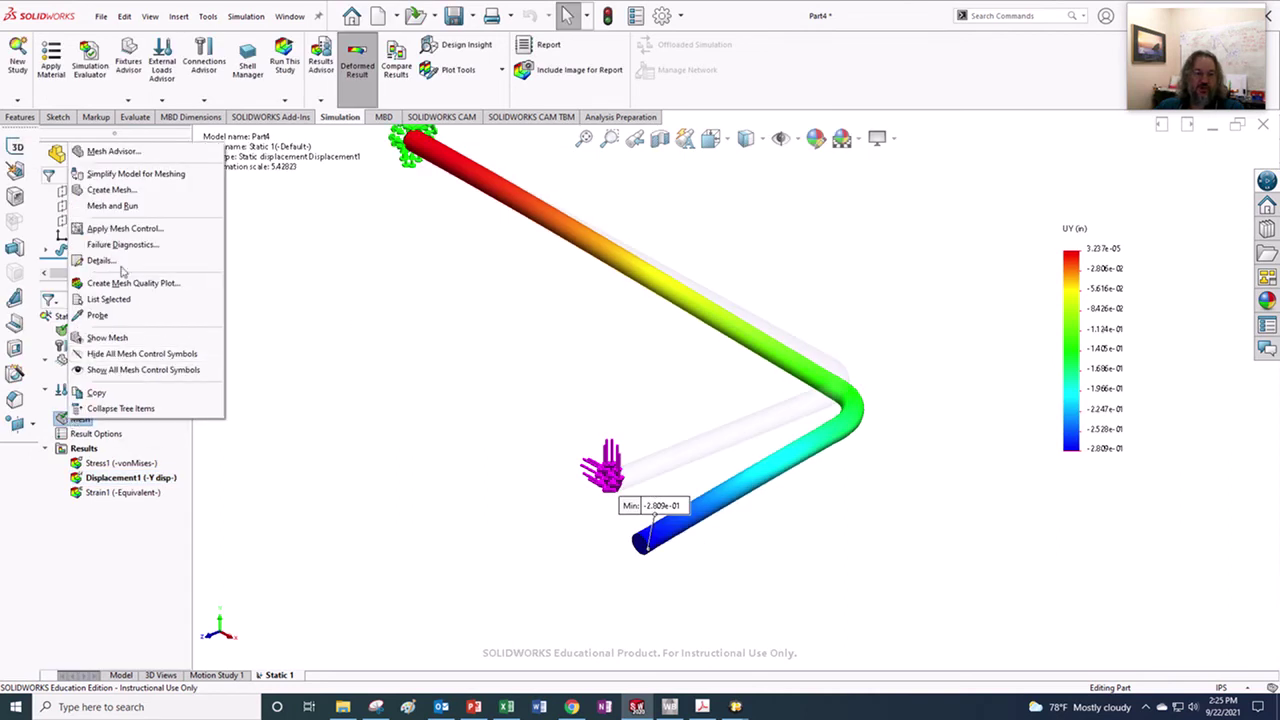
left_click(110, 190)
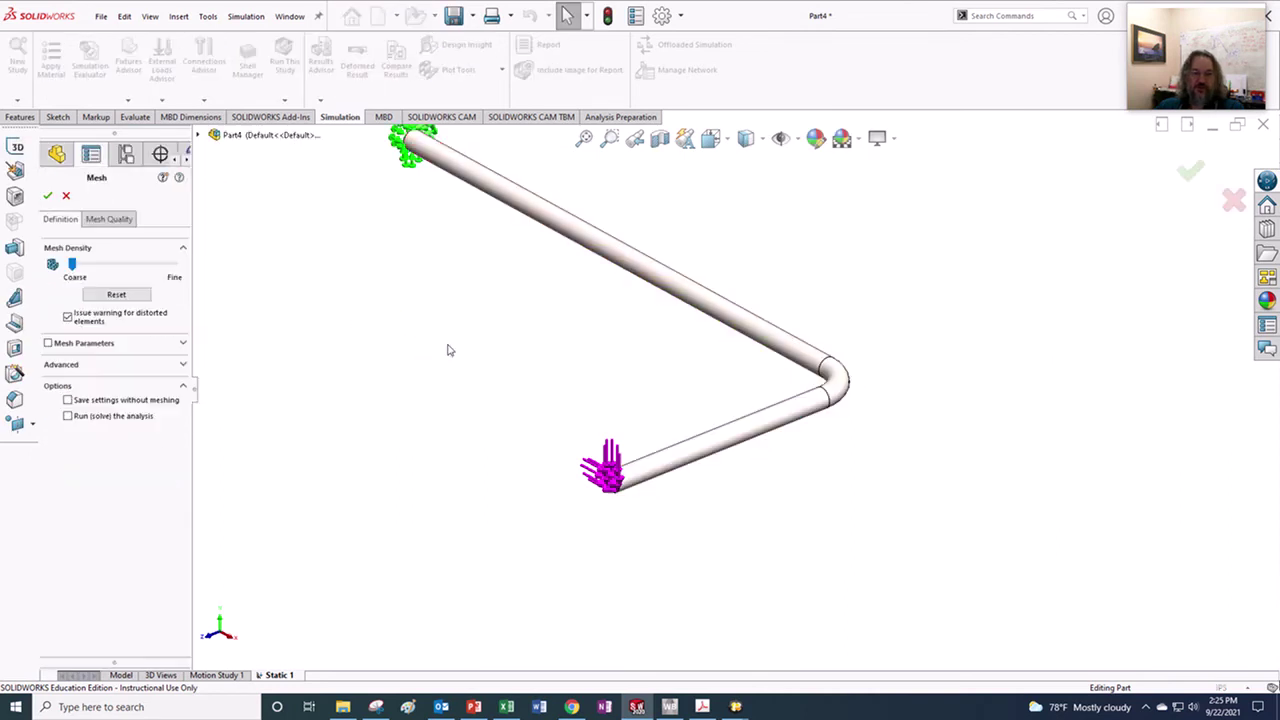
left_click_drag(72, 266, 191, 273)
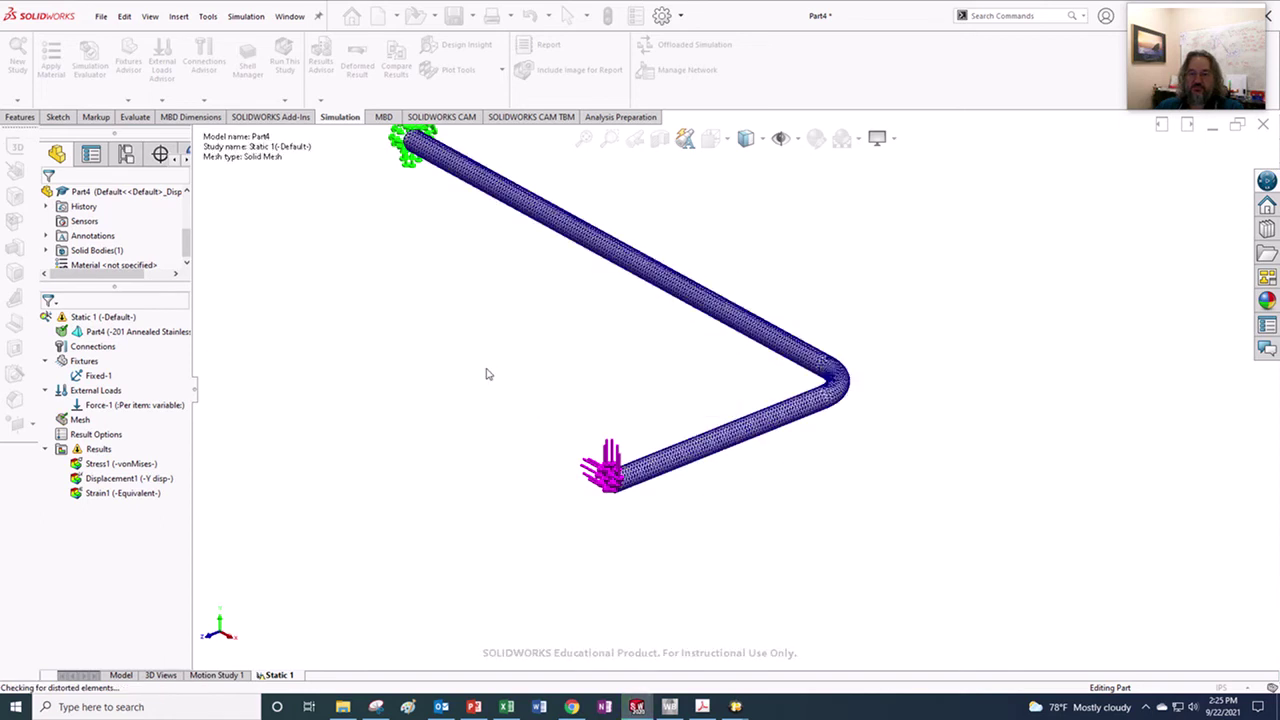
Step: Examine the refined mesh near the bend and on the loaded end face, then view the whole bar
scroll(839, 347, "down", 6)
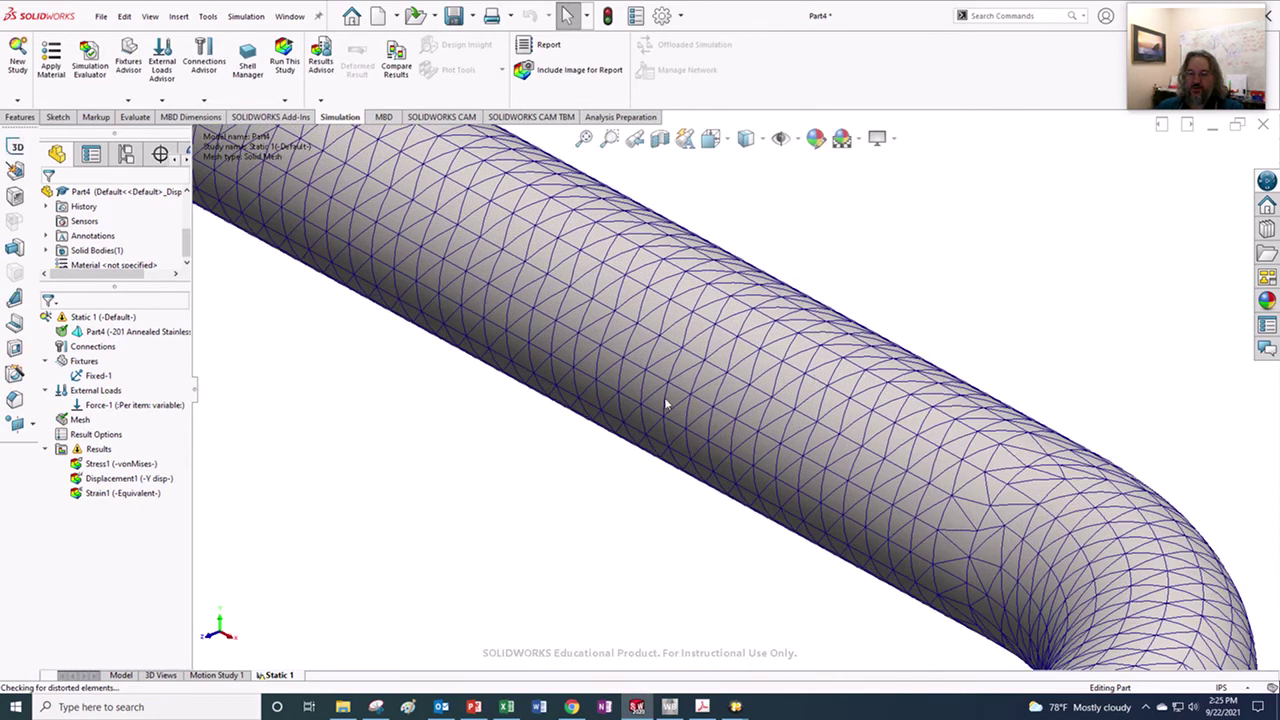
scroll(660, 410, "up", 2)
scroll(633, 441, "up", 5)
scroll(570, 520, "down", 8)
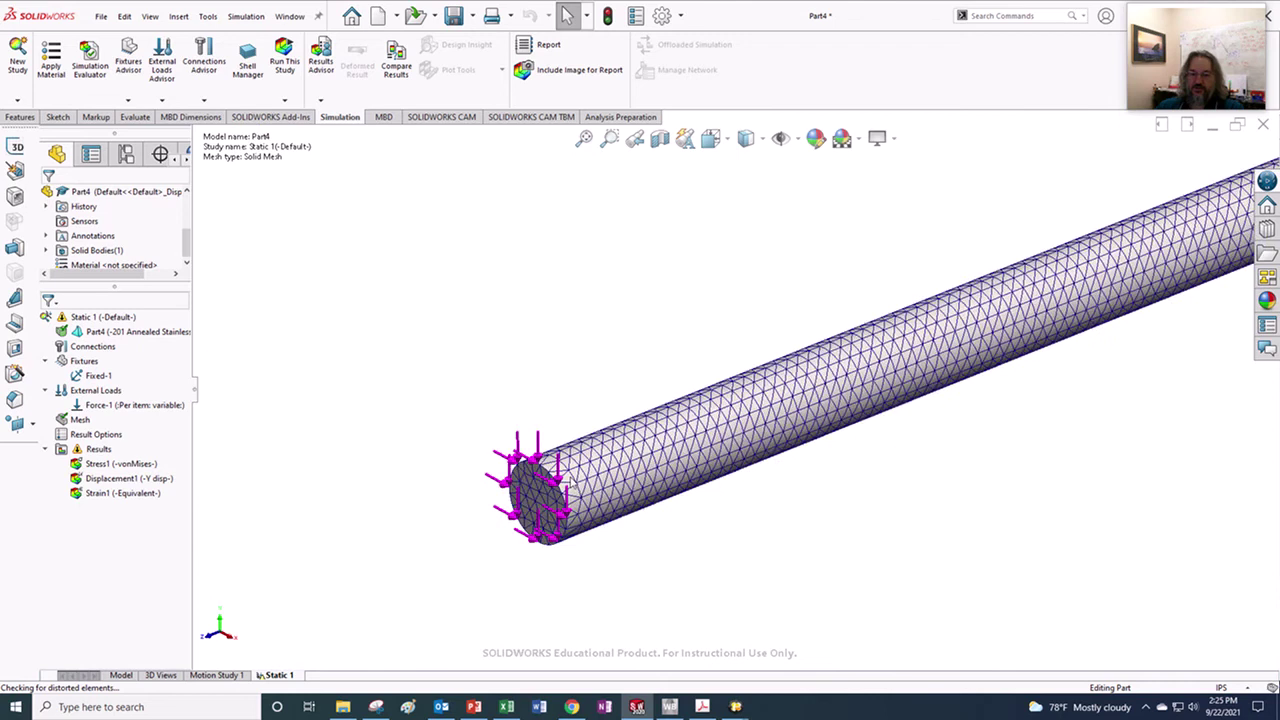
scroll(570, 520, "down", 4)
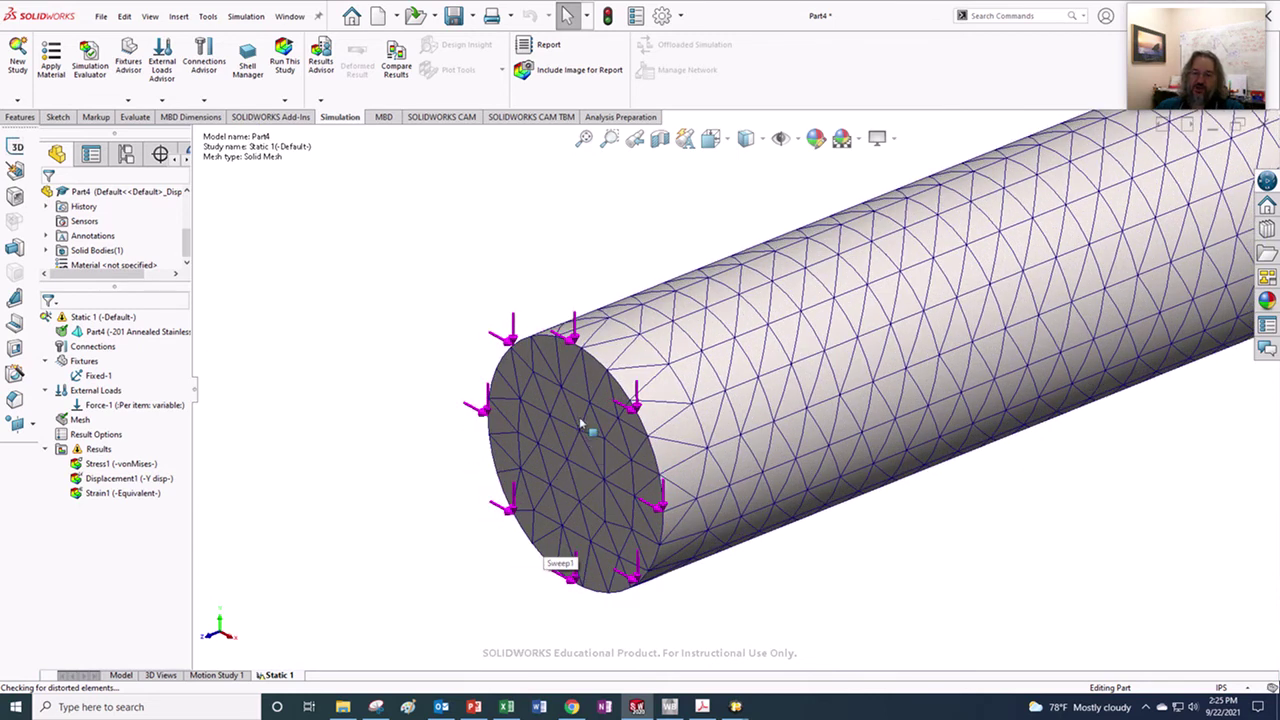
scroll(606, 465, "up", 10)
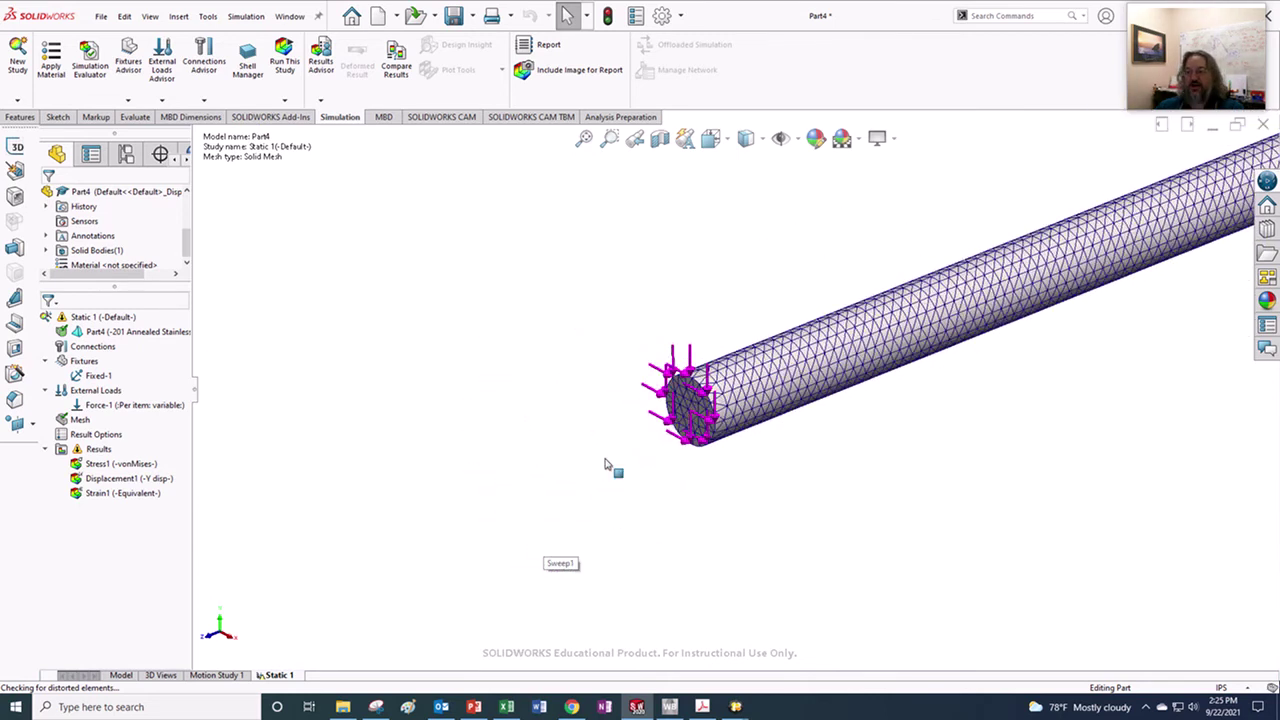
scroll(794, 269, "down", 5)
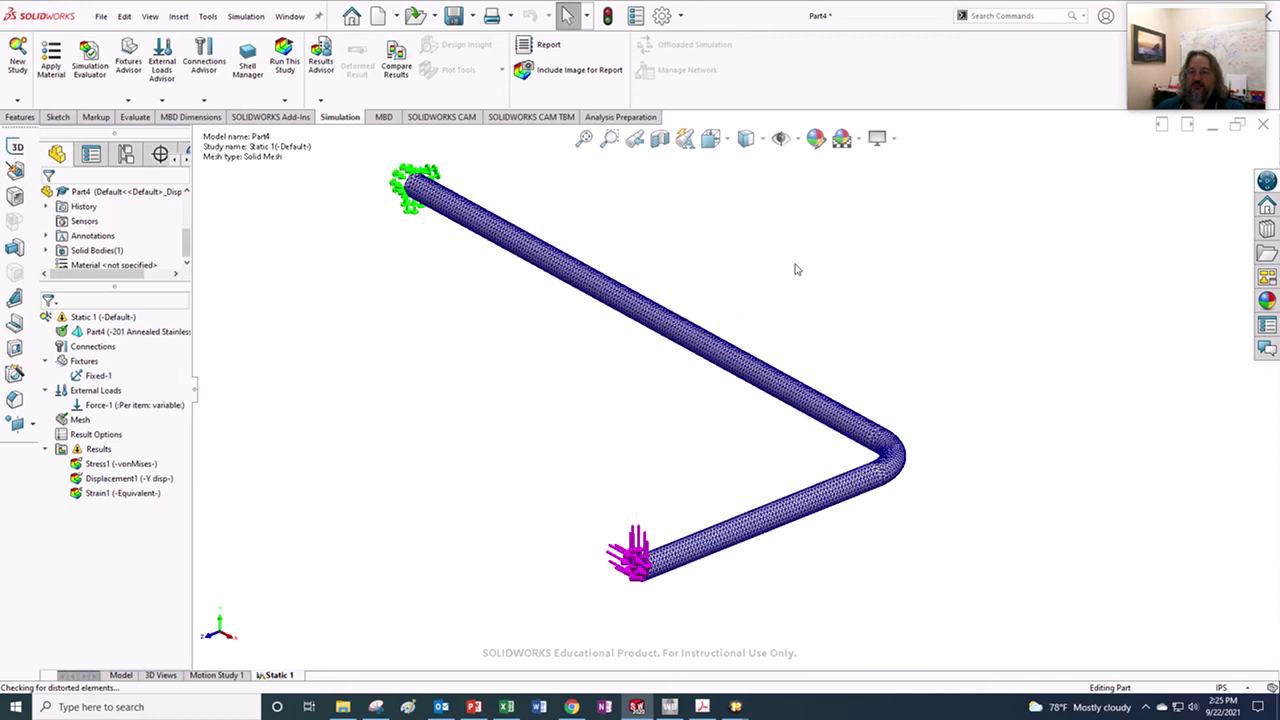
Step: Run the static study again with the refined mesh
right_click(92, 317)
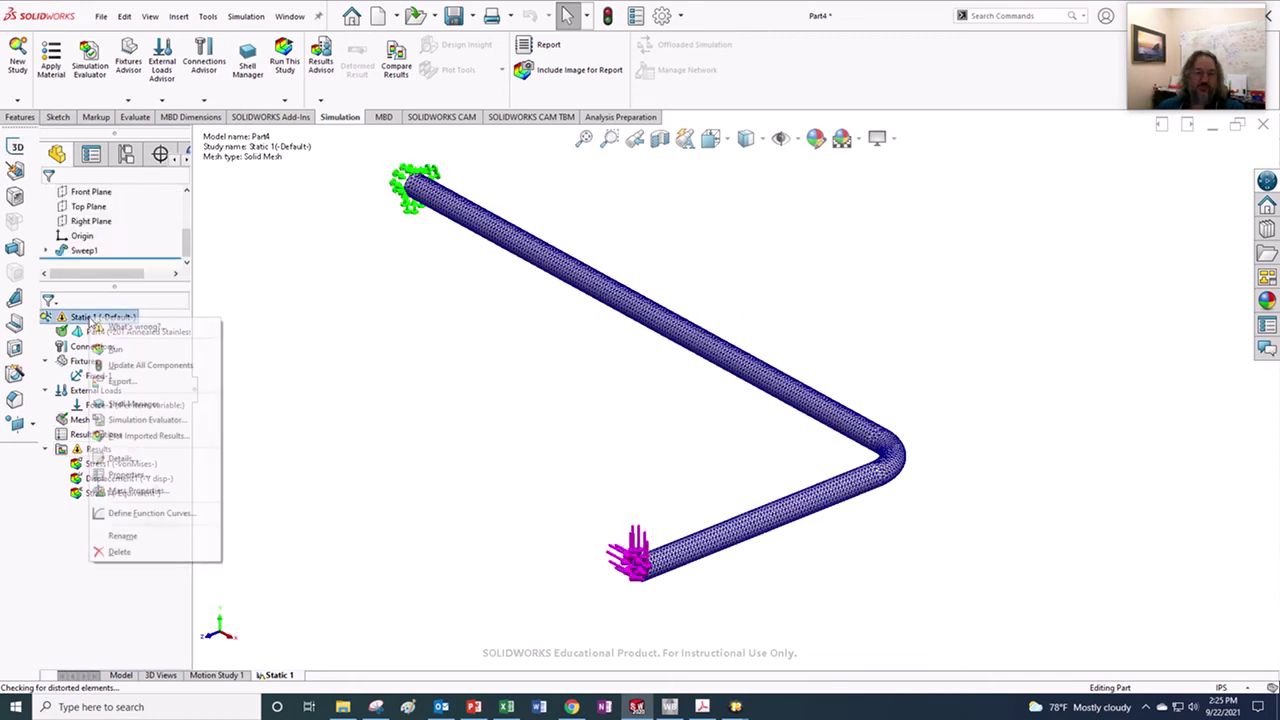
left_click(115, 349)
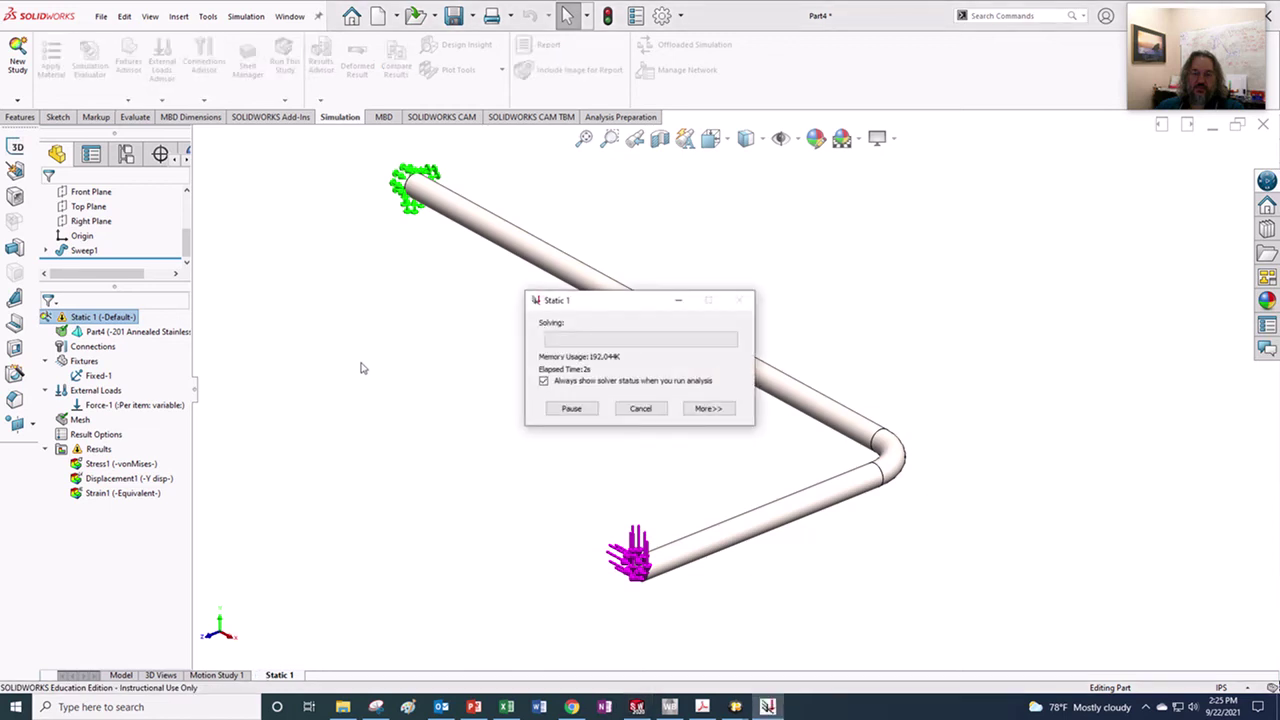
left_click(723, 412)
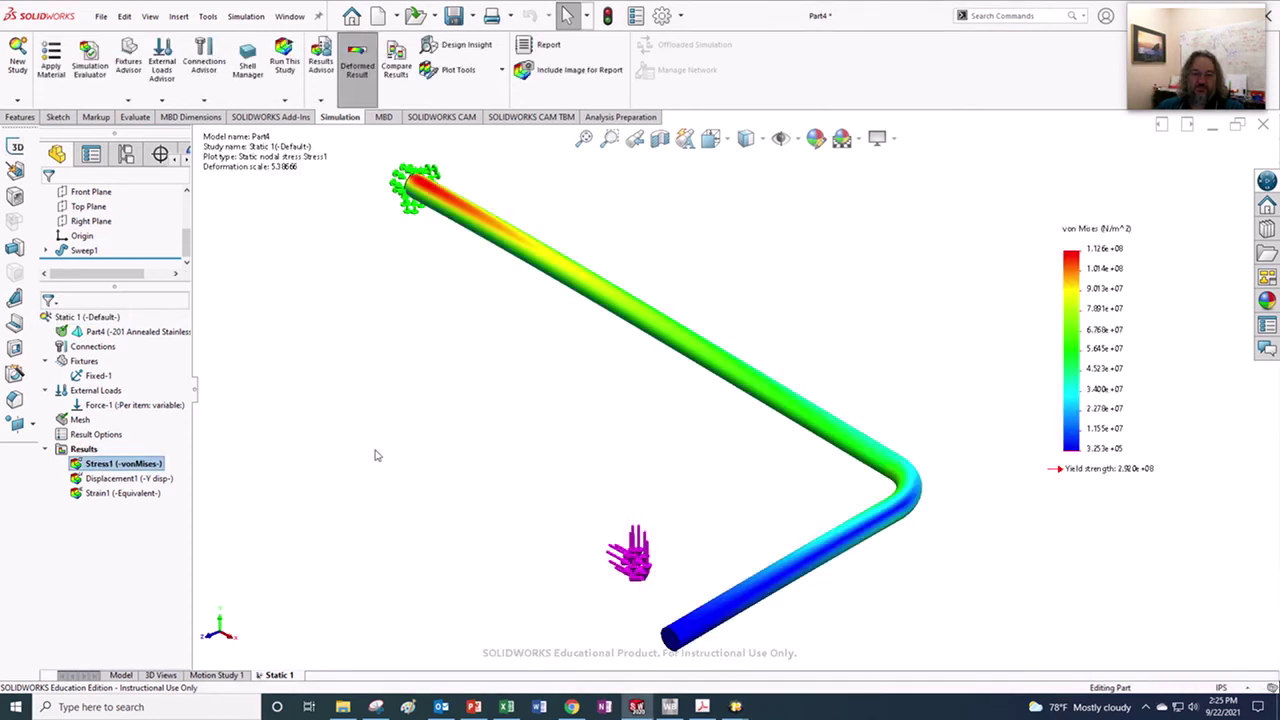
Step: Show the Y displacement plot at the loaded end and move the minimum value label clear of the bar
scroll(690, 525, "down", 5)
scroll(680, 508, "down", 1)
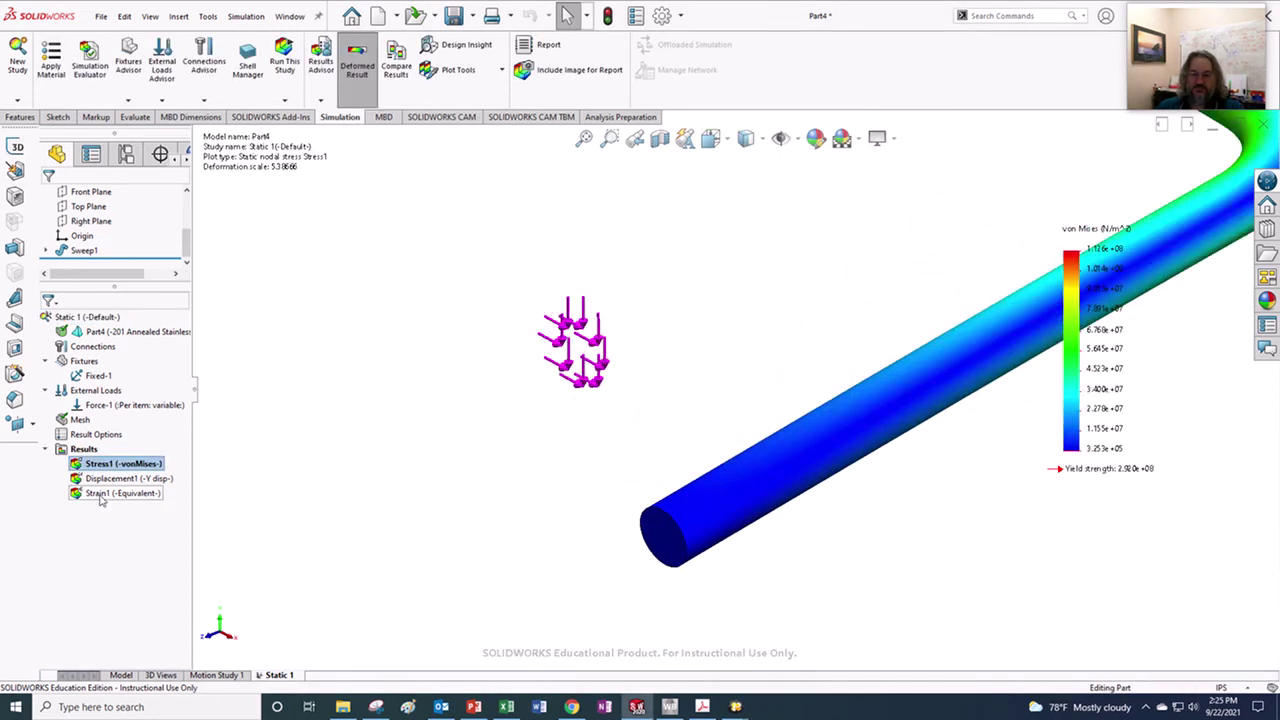
left_click(113, 478)
right_click(113, 478)
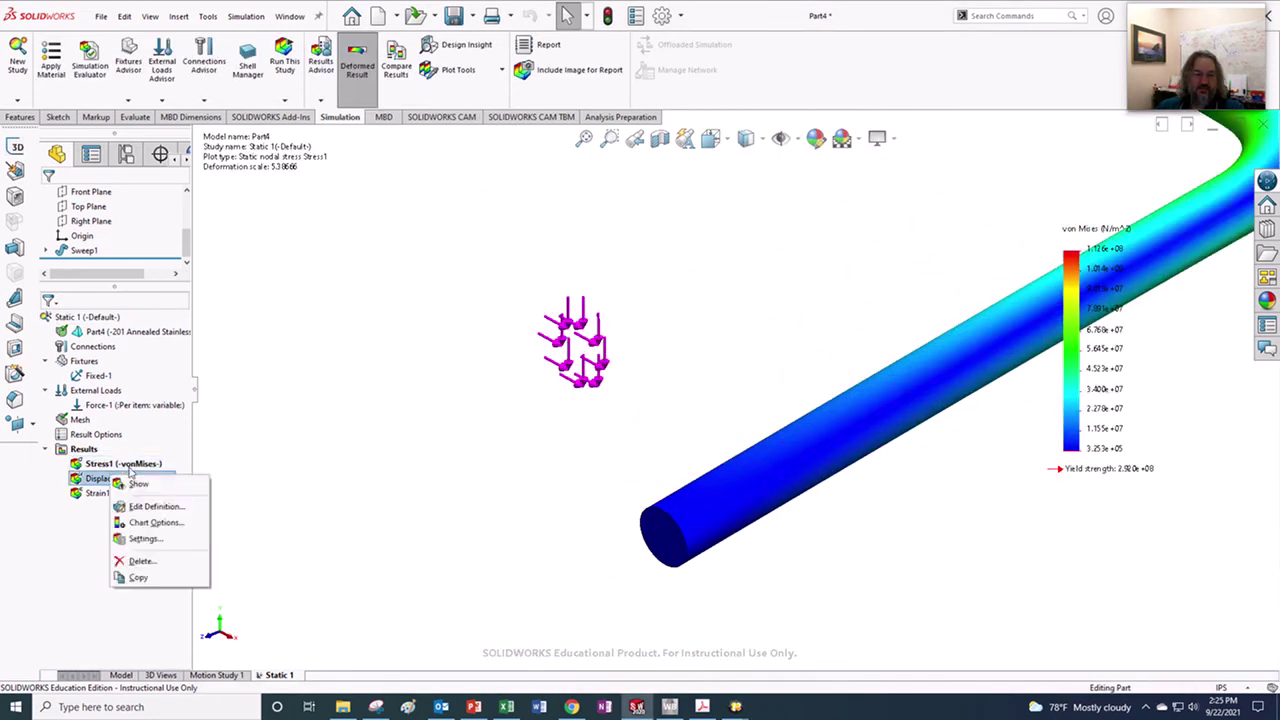
left_click(138, 486)
mouse_move(737, 584)
left_mouse_down()
mouse_move(582, 598)
mouse_move(794, 605)
left_mouse_up()
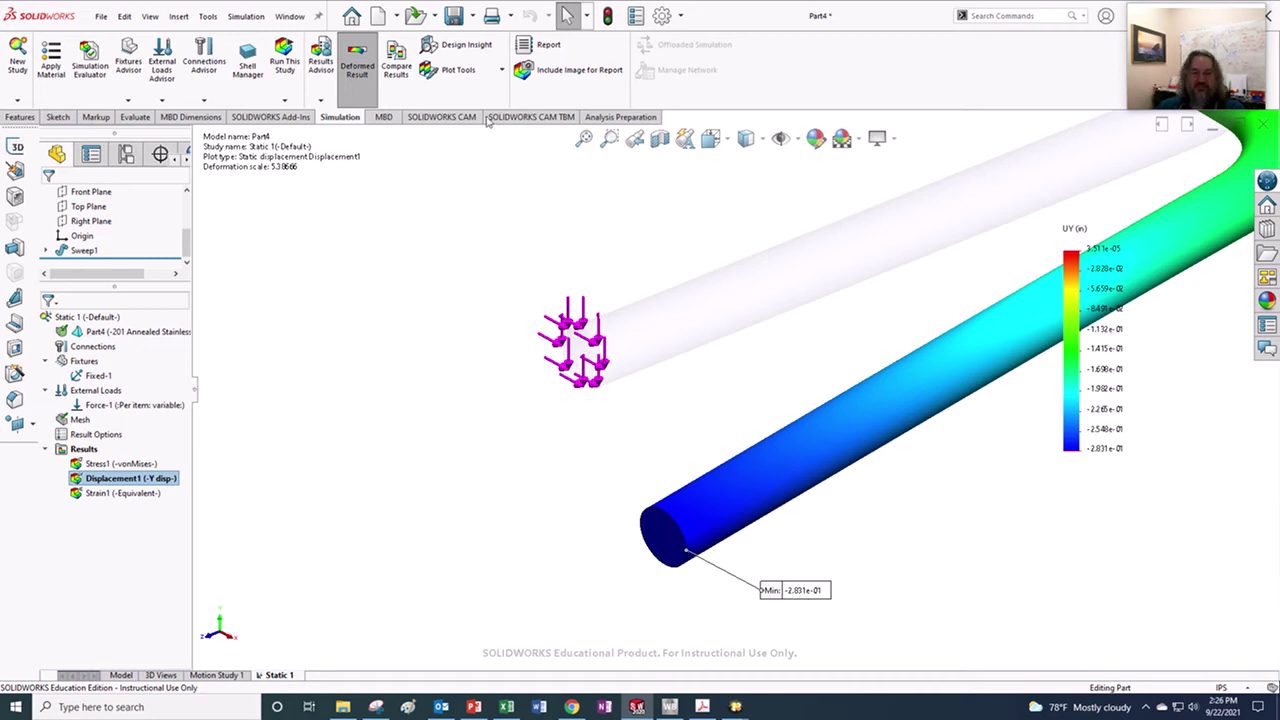
Step: List the Y displacements of all nodes on the loaded end face, read the summary, and discard the probe
left_click(500, 72)
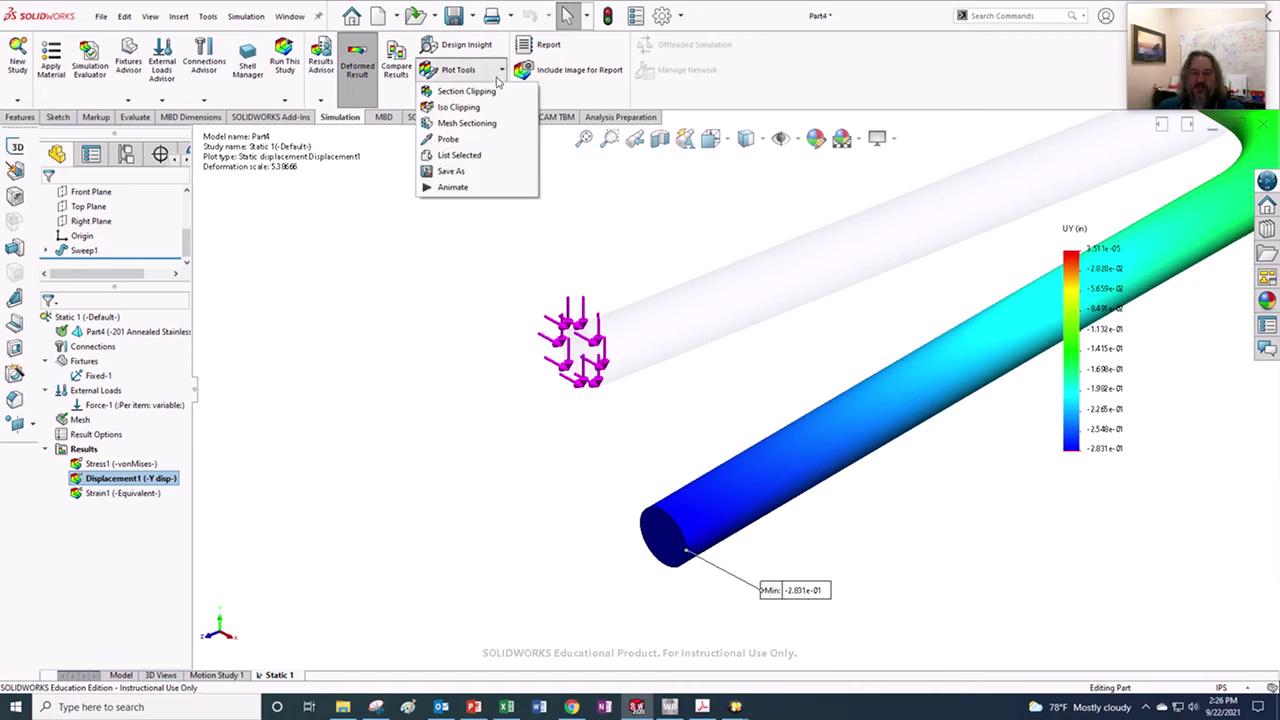
left_click(457, 157)
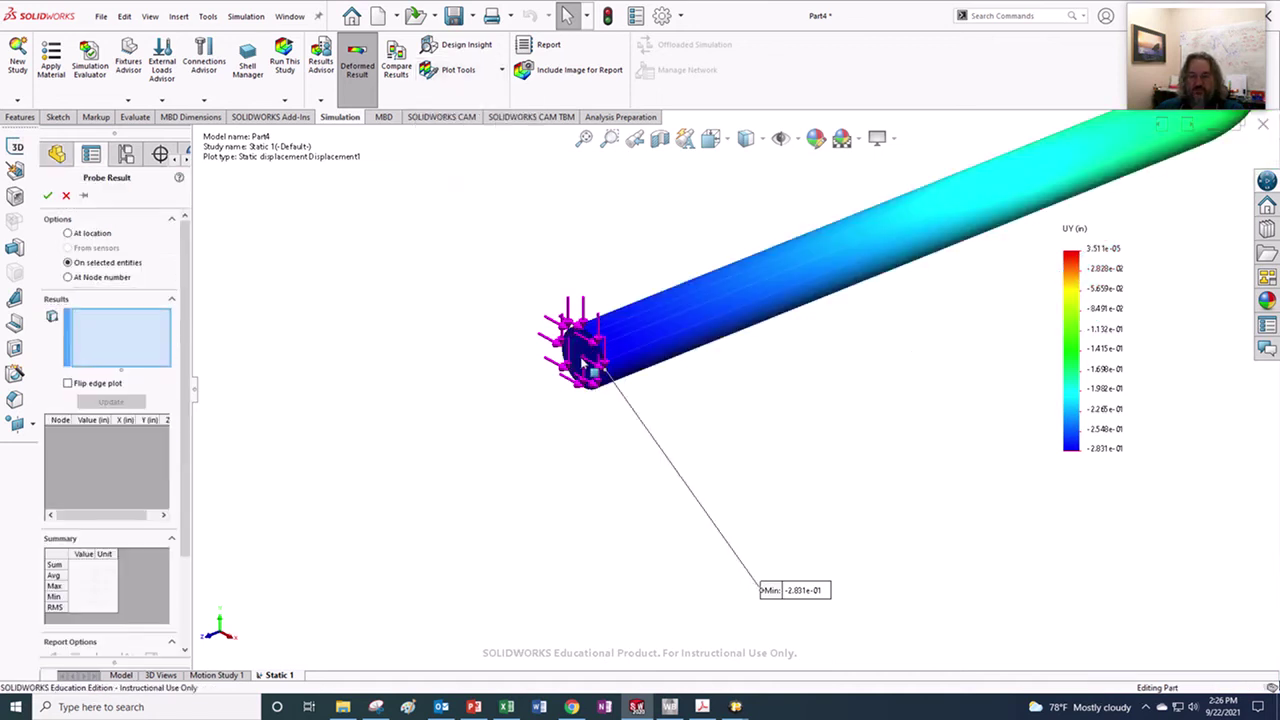
left_click(585, 358)
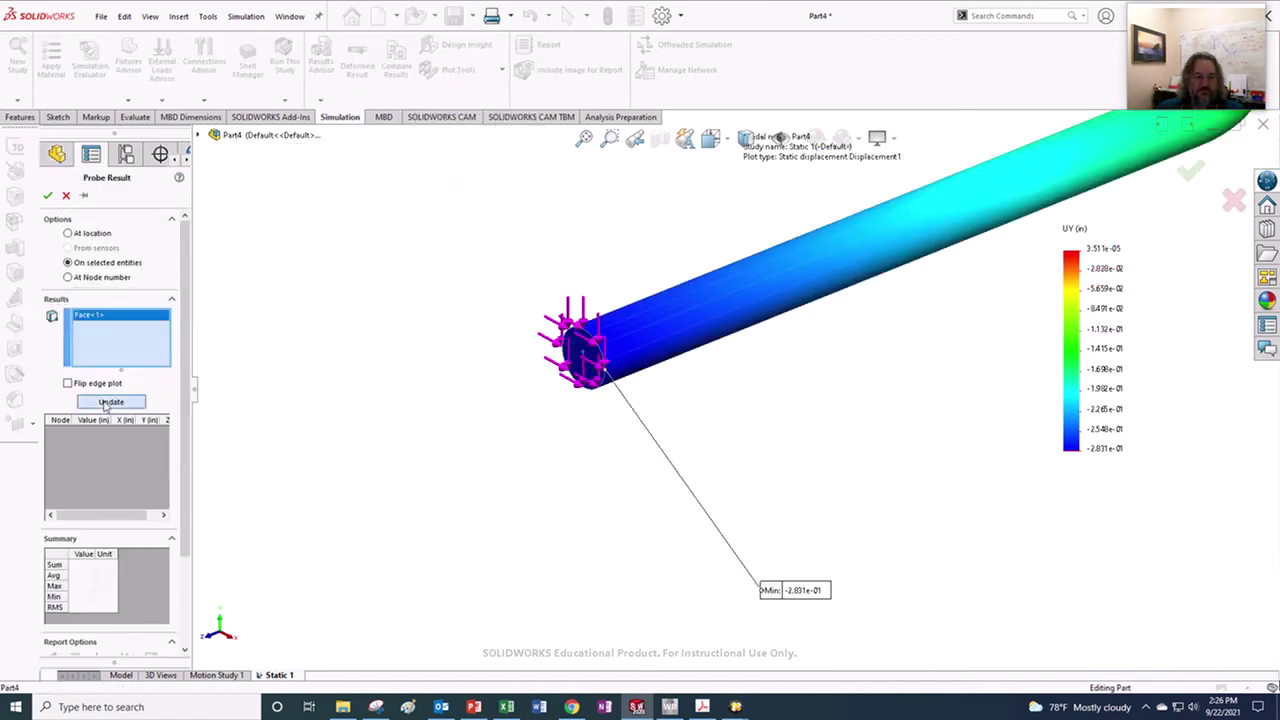
left_click(108, 402)
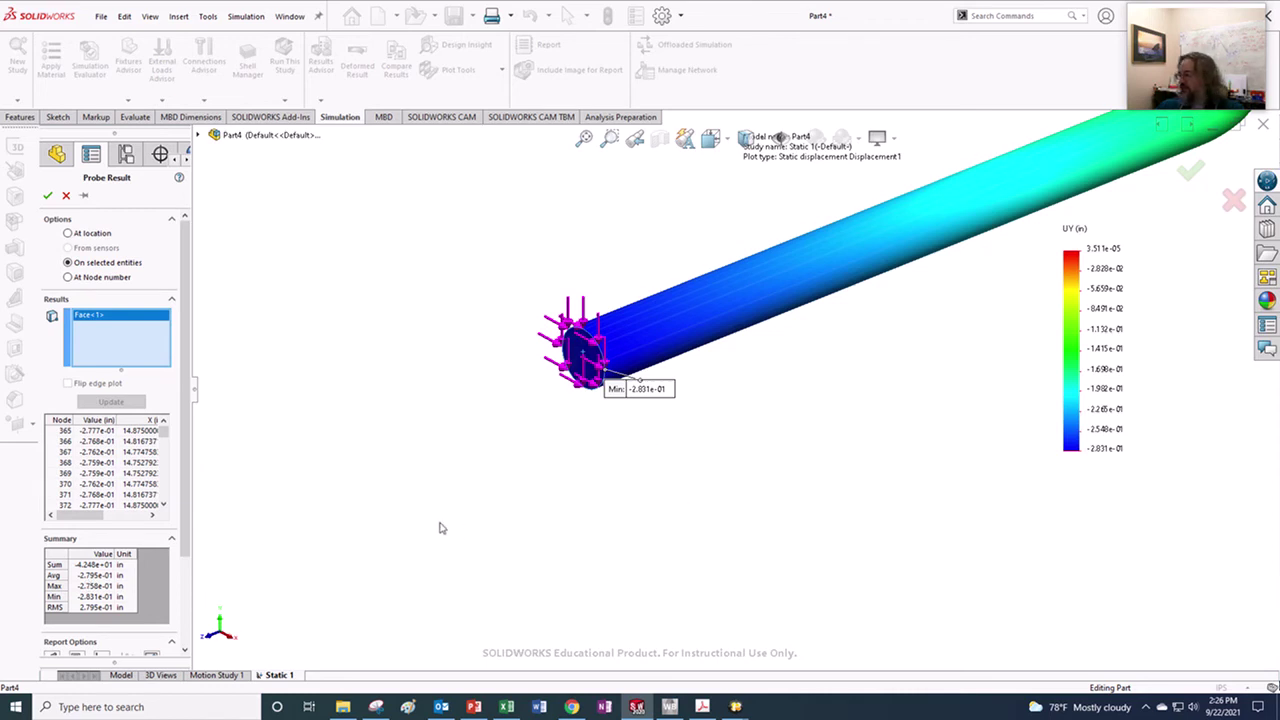
left_click(65, 195)
Step: Examine the deformed bar against its undeformed shape around the bend, the loaded end and from the side
middle_click_drag(349, 354, 950, 335)
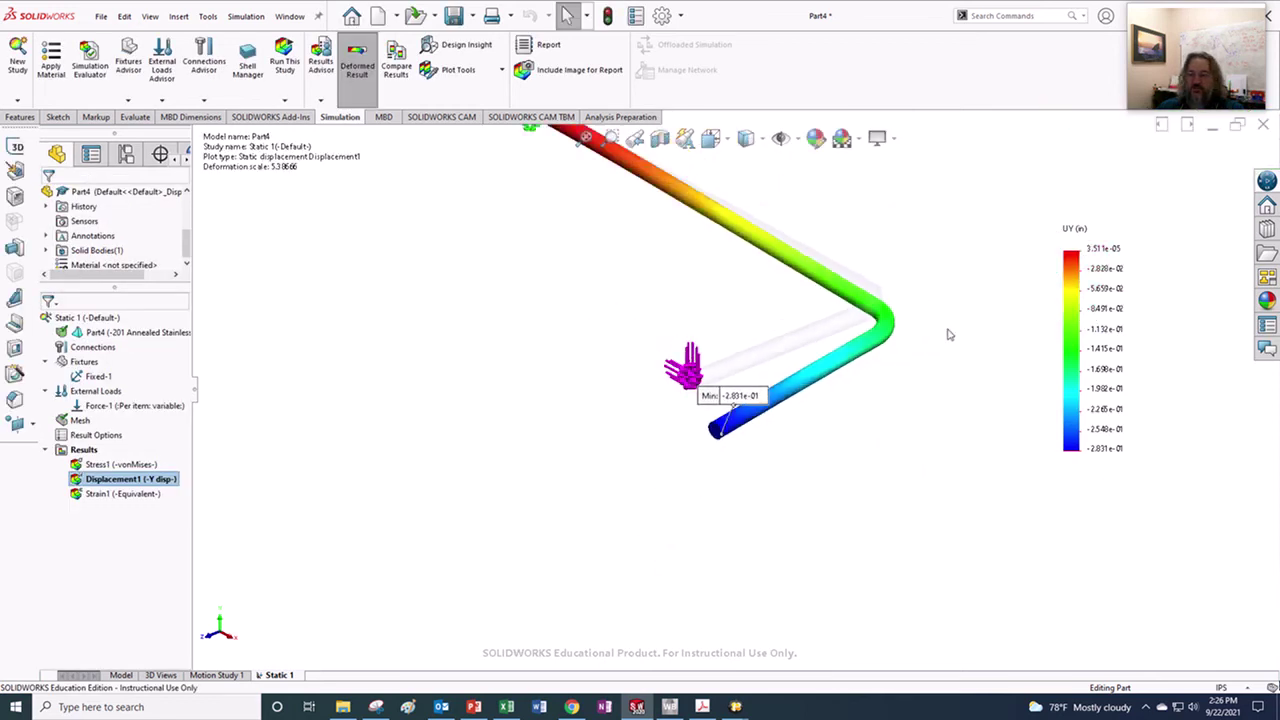
scroll(940, 325, "down", 4)
scroll(746, 400, "up", 3)
scroll(729, 389, "down", 4)
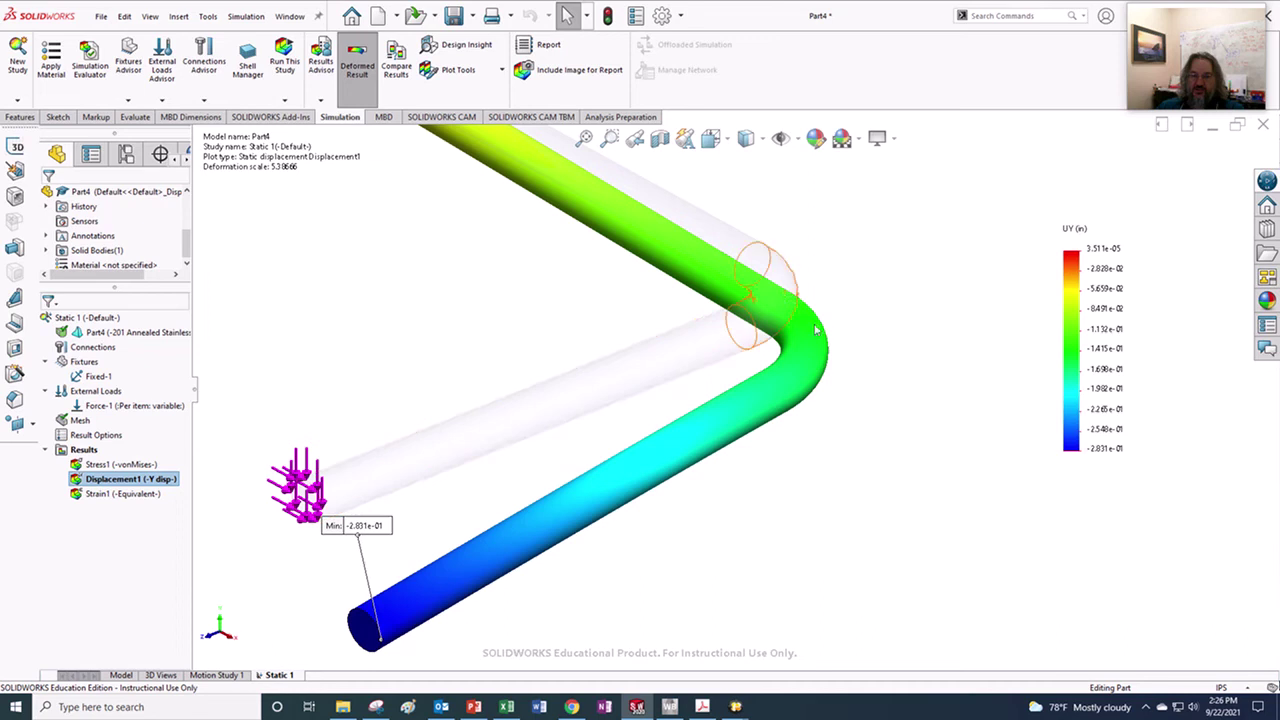
scroll(769, 280, "up", 3)
scroll(709, 283, "down", 4)
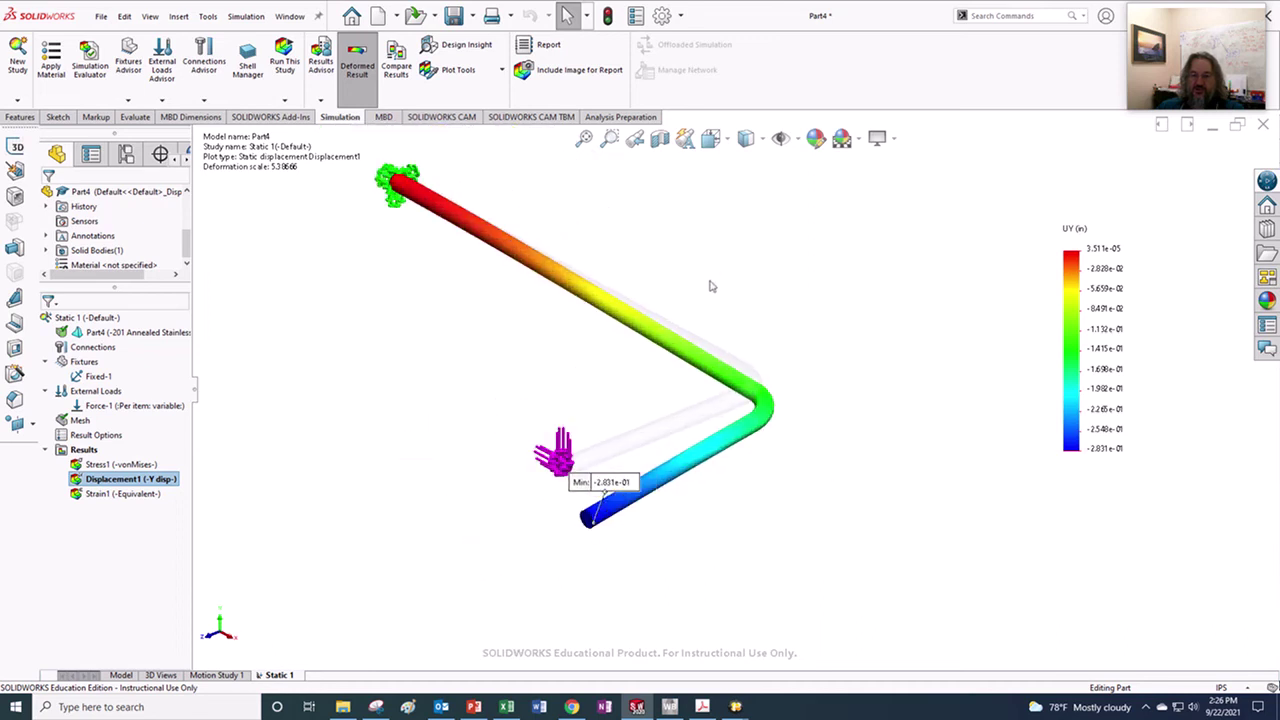
middle_click_drag(756, 652, 760, 610)
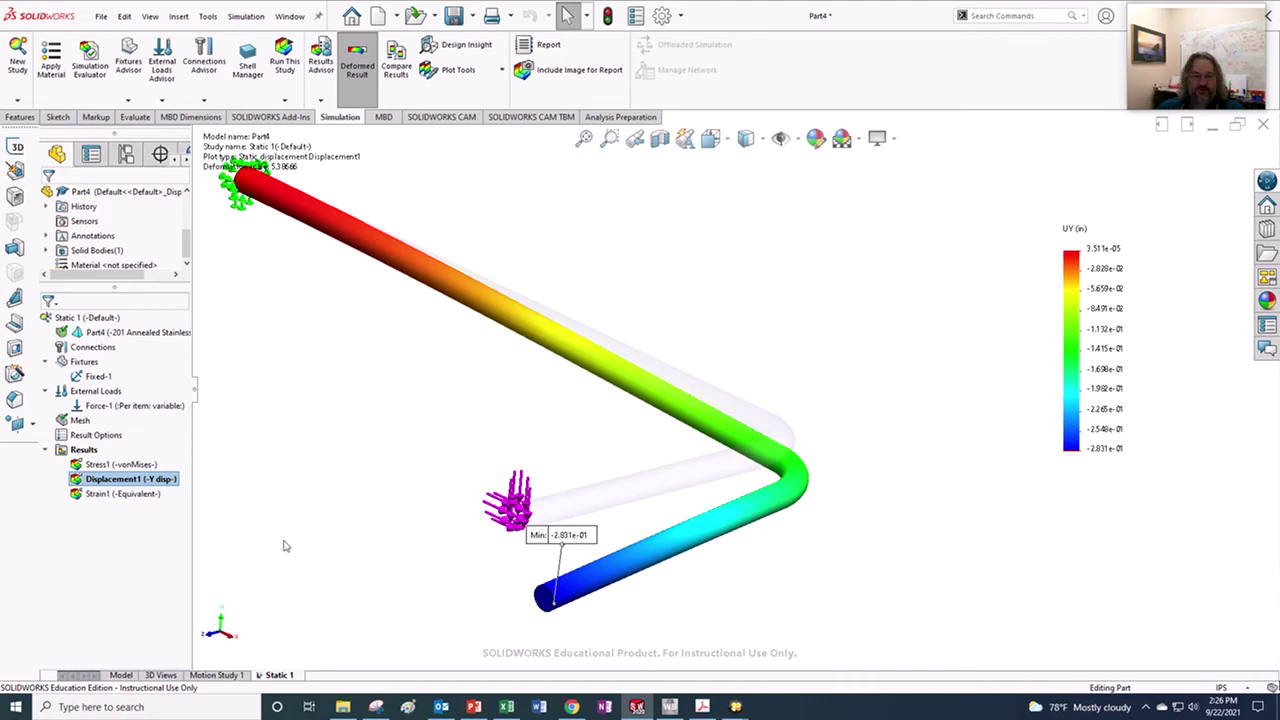
middle_click_drag(431, 524, 502, 472)
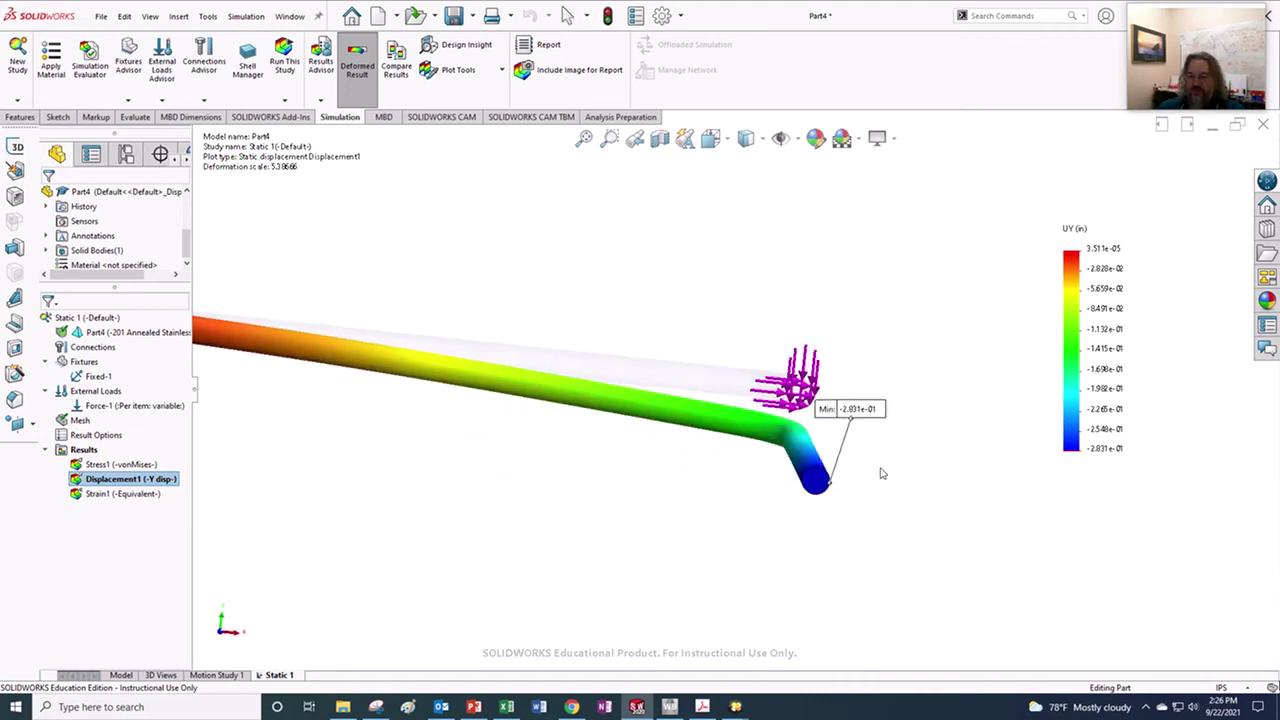
middle_click_drag(808, 513, 650, 522)
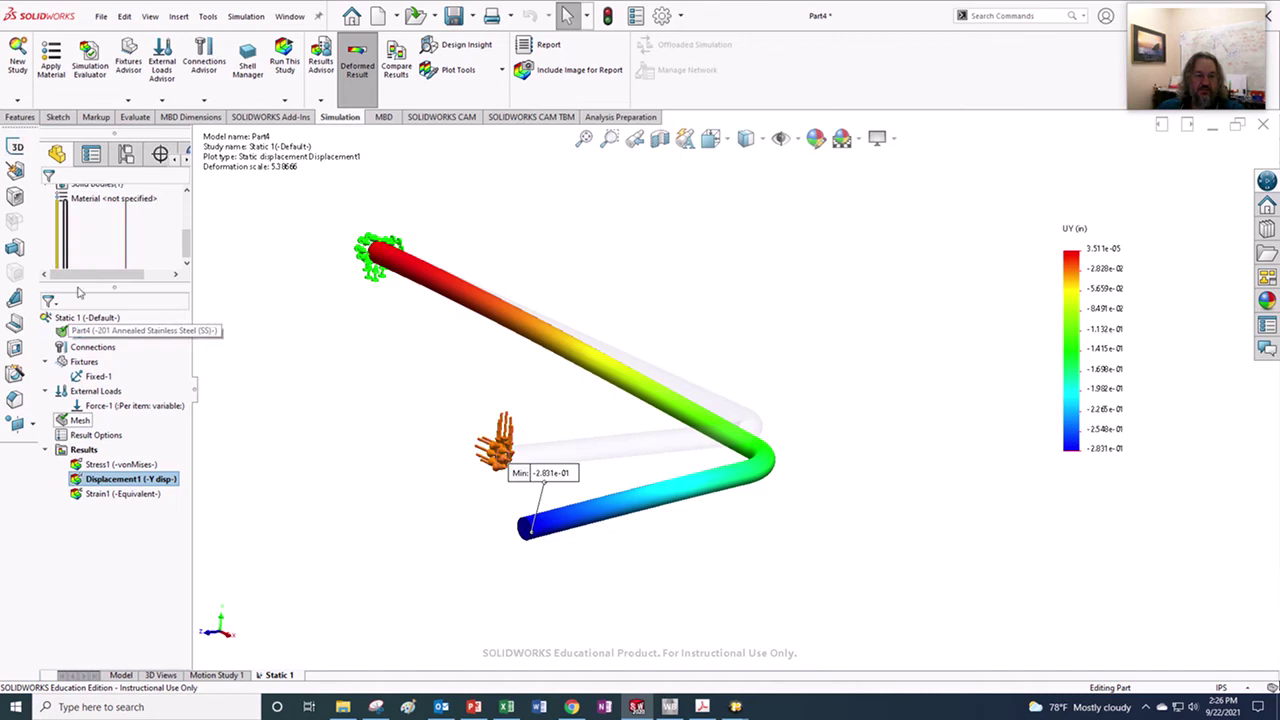
Step: Return to the part model and expose the sketches used by the sweep
left_click(121, 675)
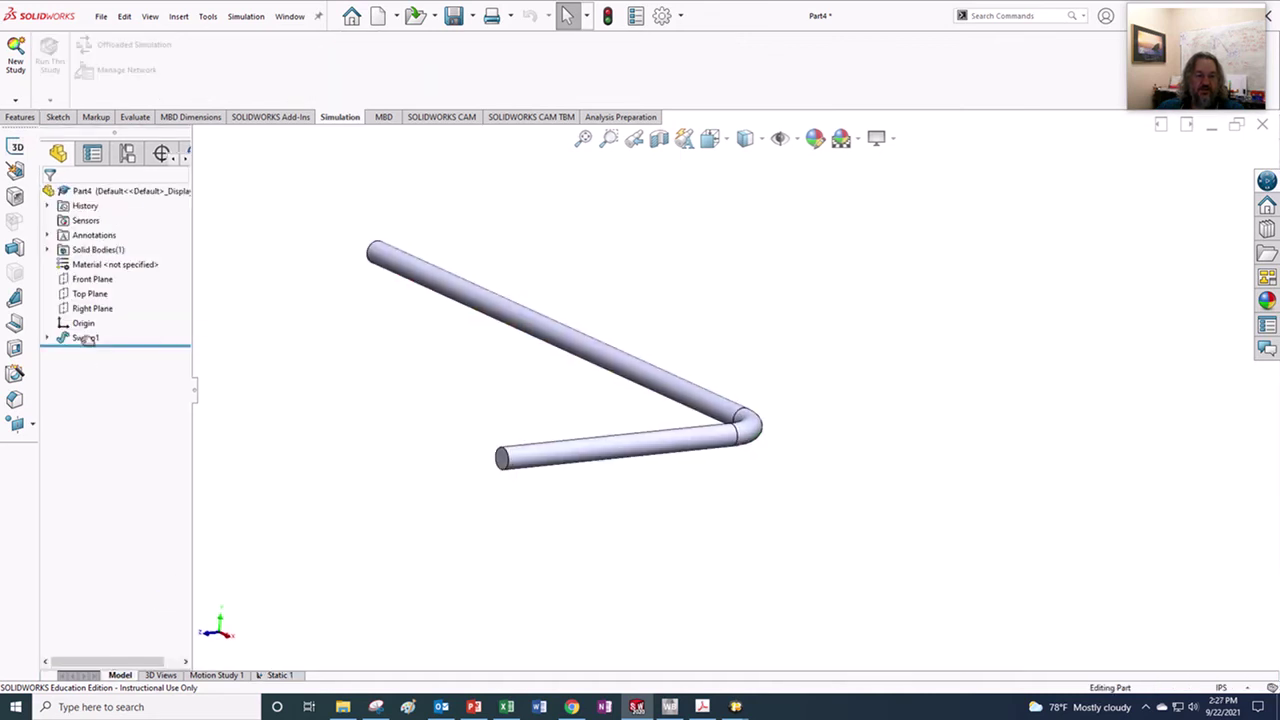
left_click(47, 339)
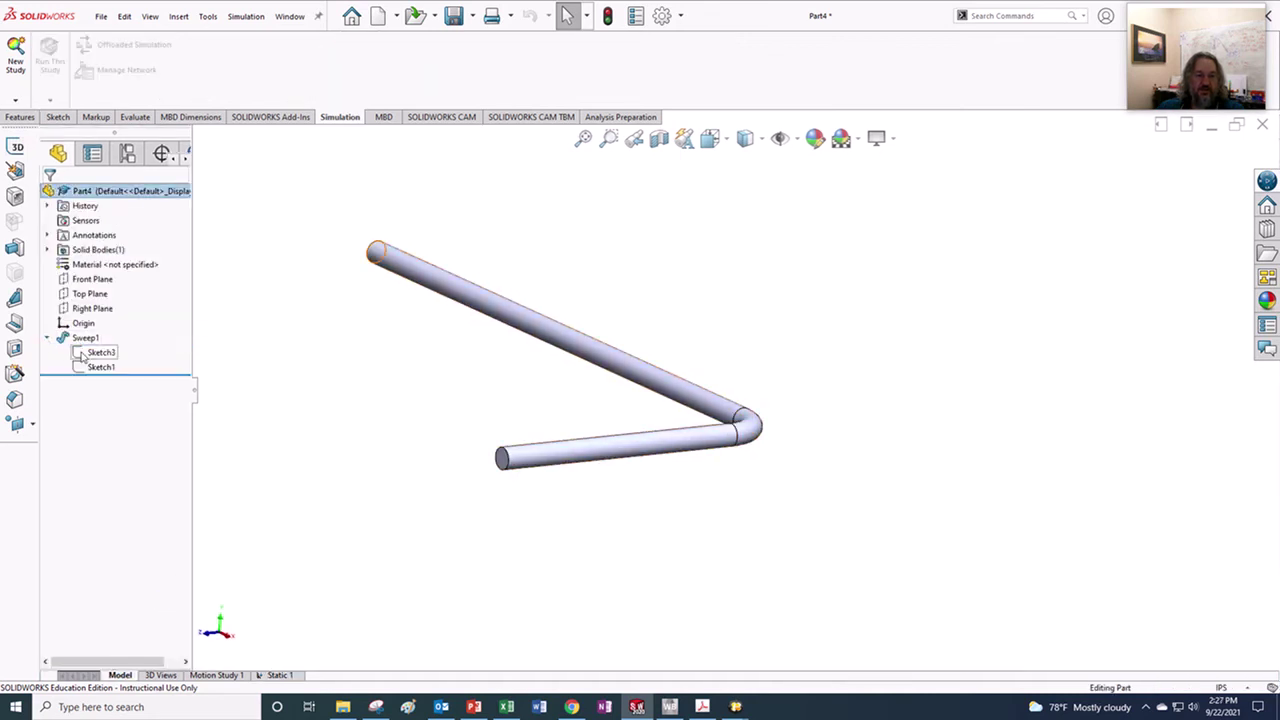
left_click(84, 357)
left_click(78, 356)
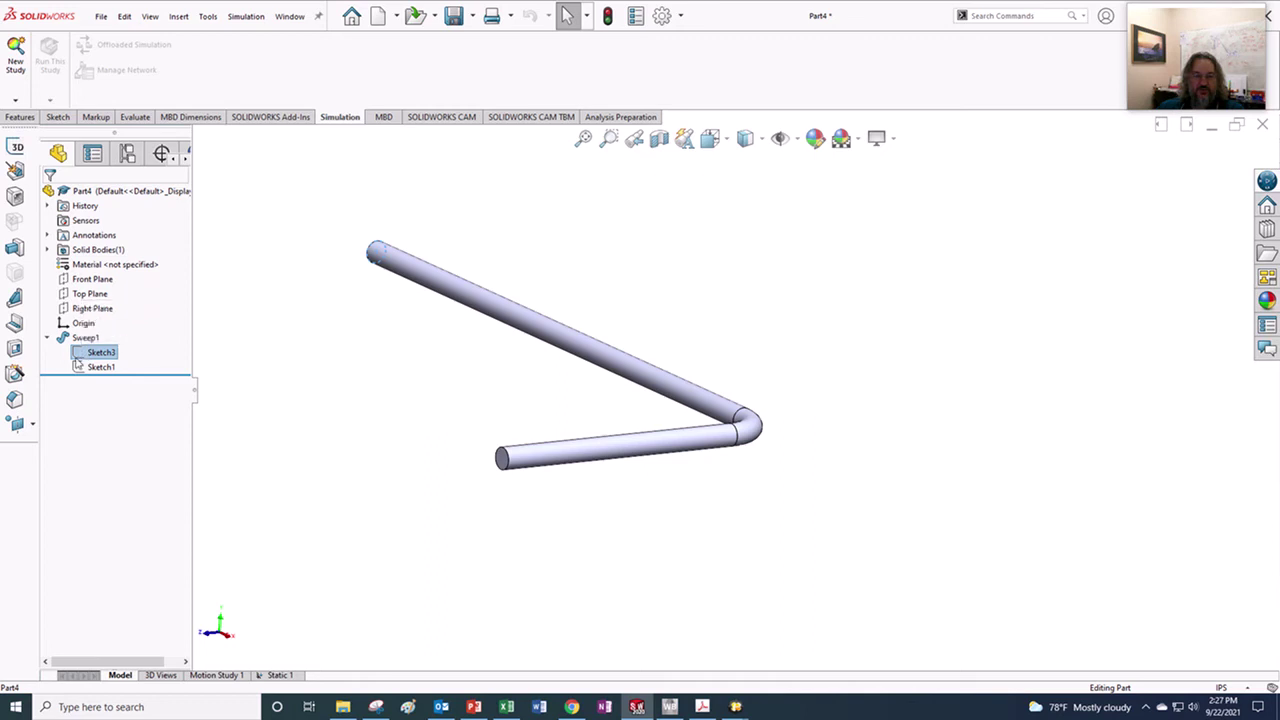
left_click(78, 356)
right_click(78, 356)
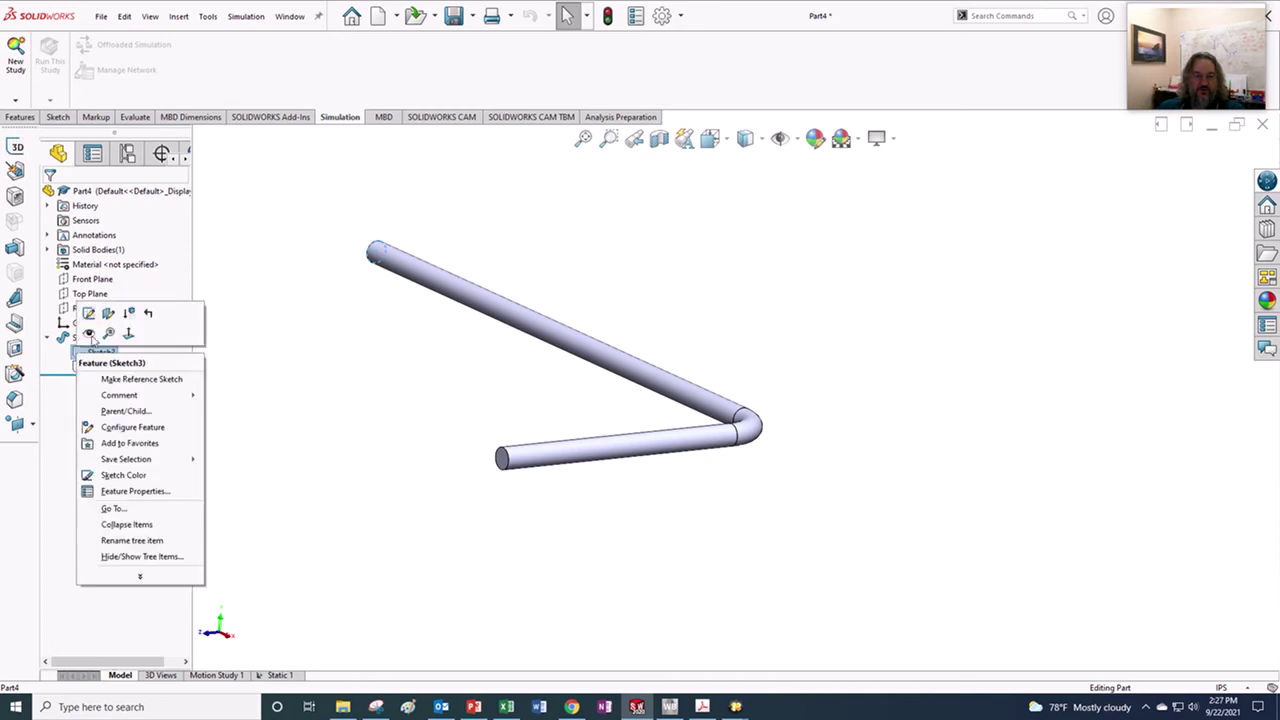
left_click(88, 313)
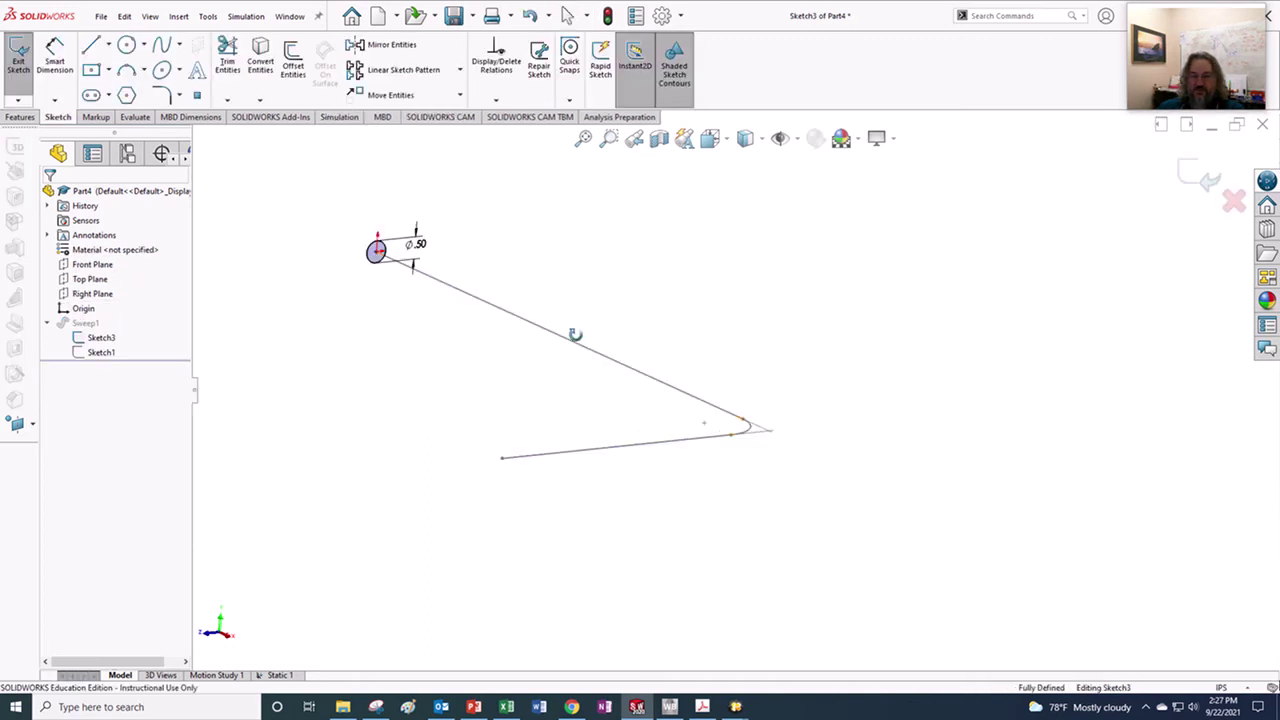
mouse_move(575, 334)
middle_mouse_down()
mouse_move(534, 397)
mouse_move(637, 340)
middle_mouse_up()
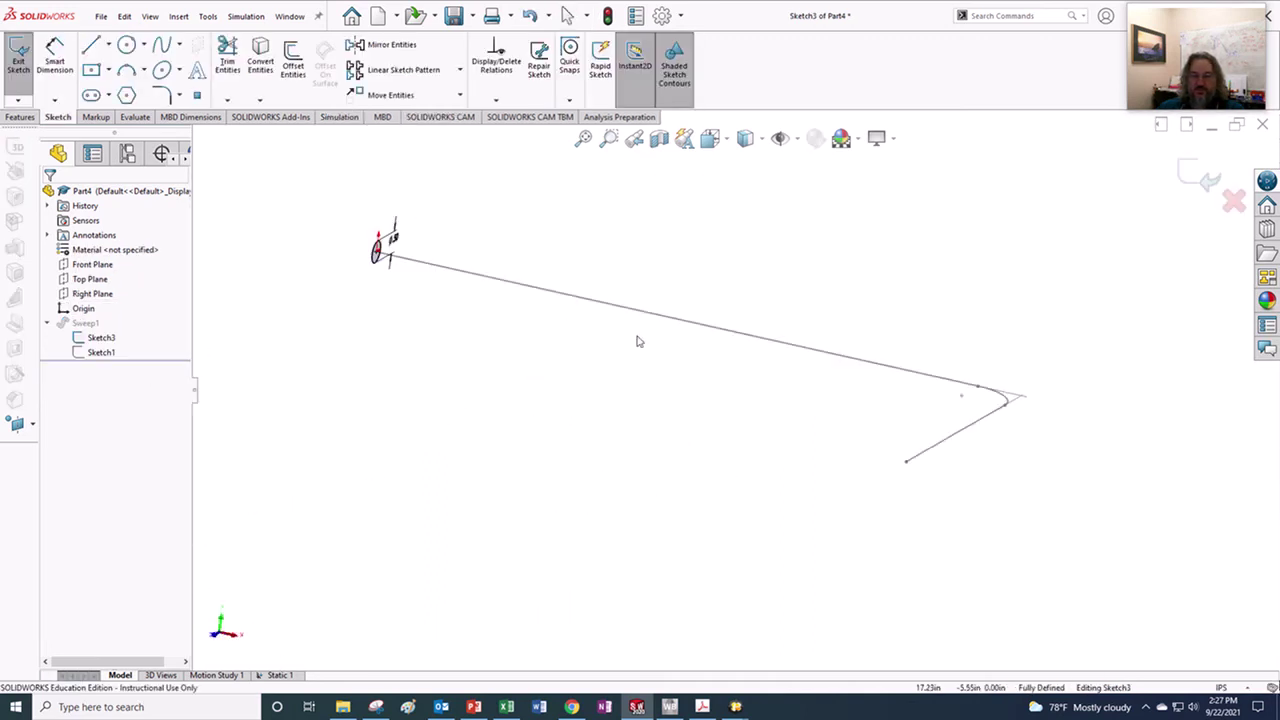
left_click(1207, 178)
Step: Edit the sweep's path sketch and set the bend radius to 0.50 in
left_click(100, 367)
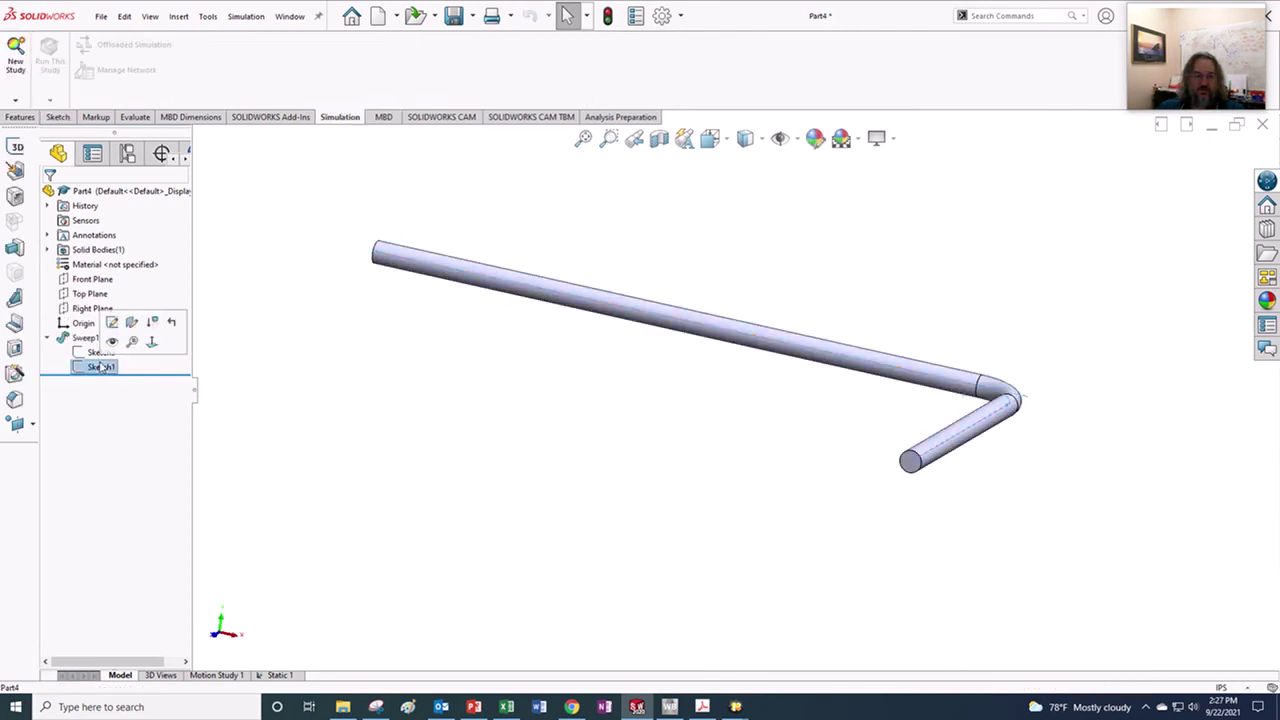
left_click(111, 326)
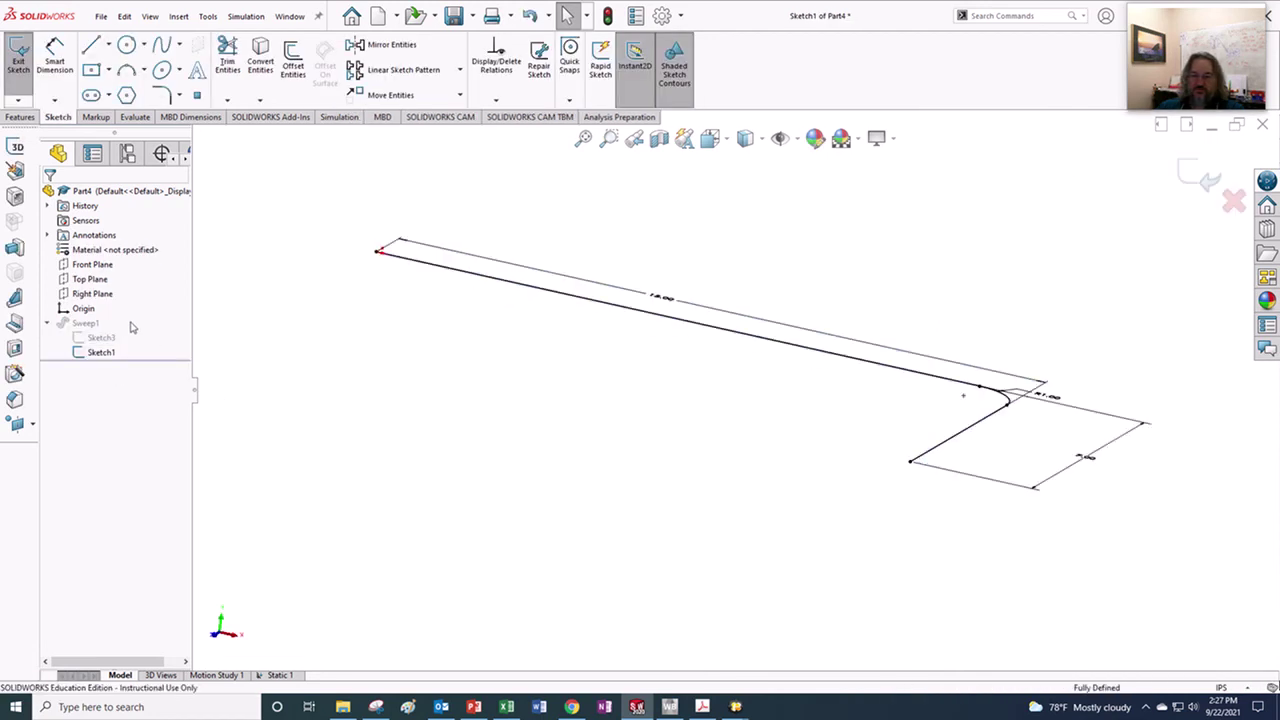
scroll(1128, 408, "up", 3)
mouse_move(1128, 408)
middle_mouse_down()
mouse_move(1085, 502)
mouse_move(1071, 492)
middle_mouse_up()
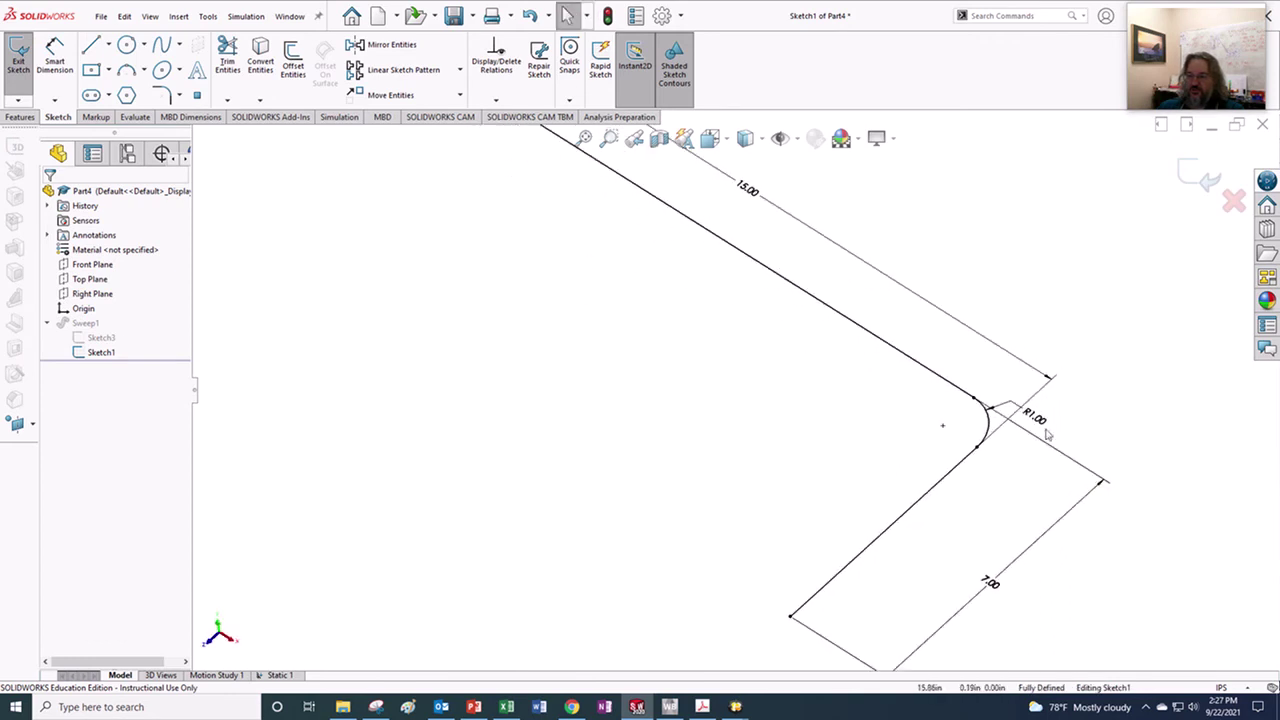
left_click(1045, 427)
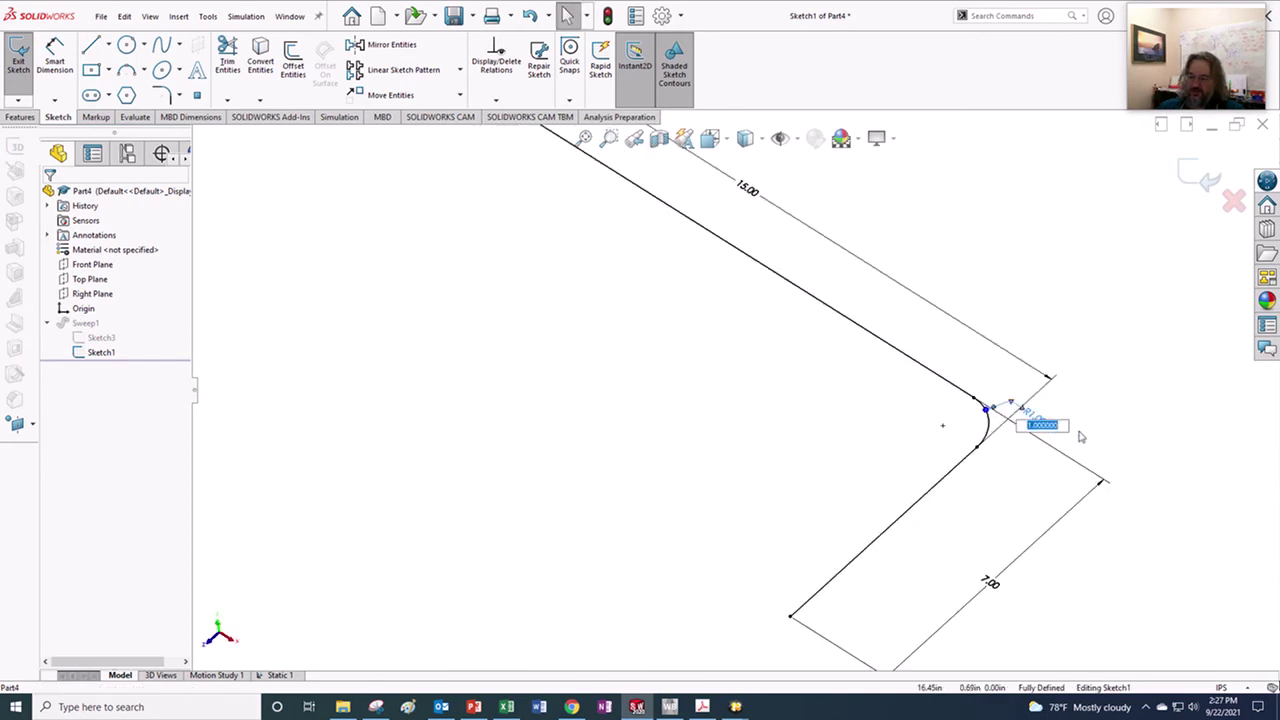
key("Return")
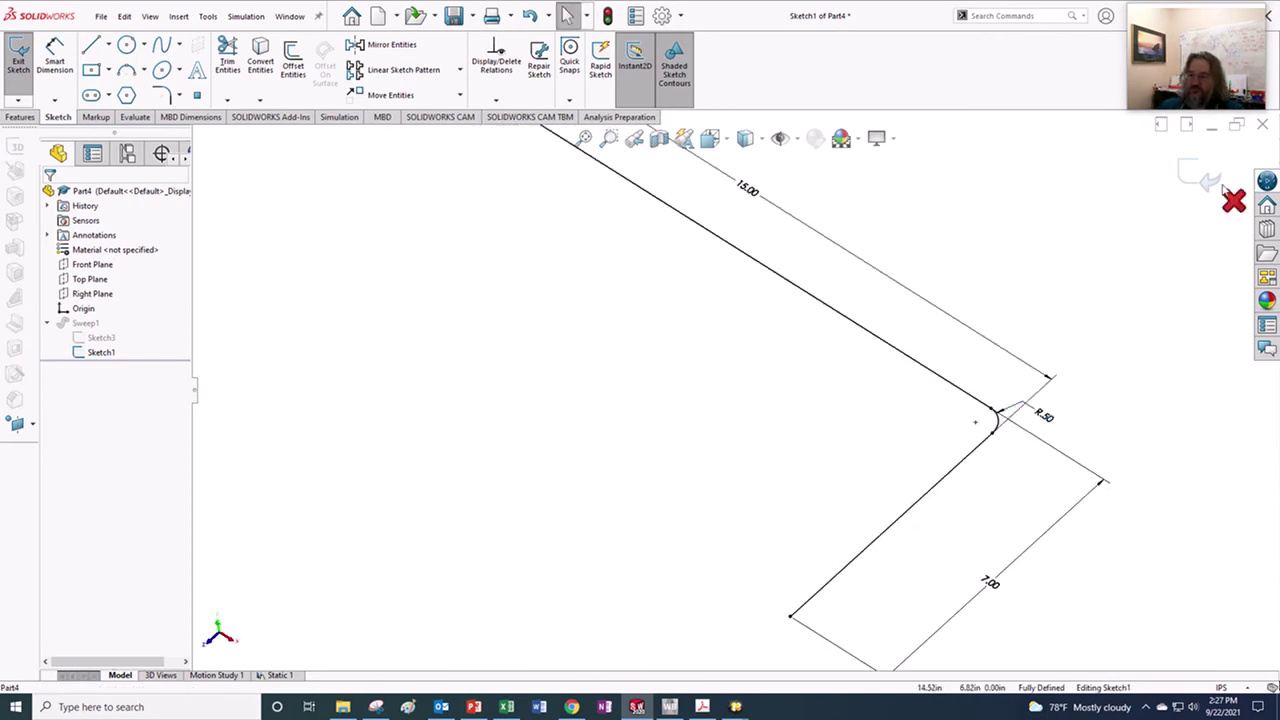
Step: Close the path sketch, reopen it and set the bend radius to 0.25 in
left_click(1212, 178)
scroll(1000, 375, "down", 5)
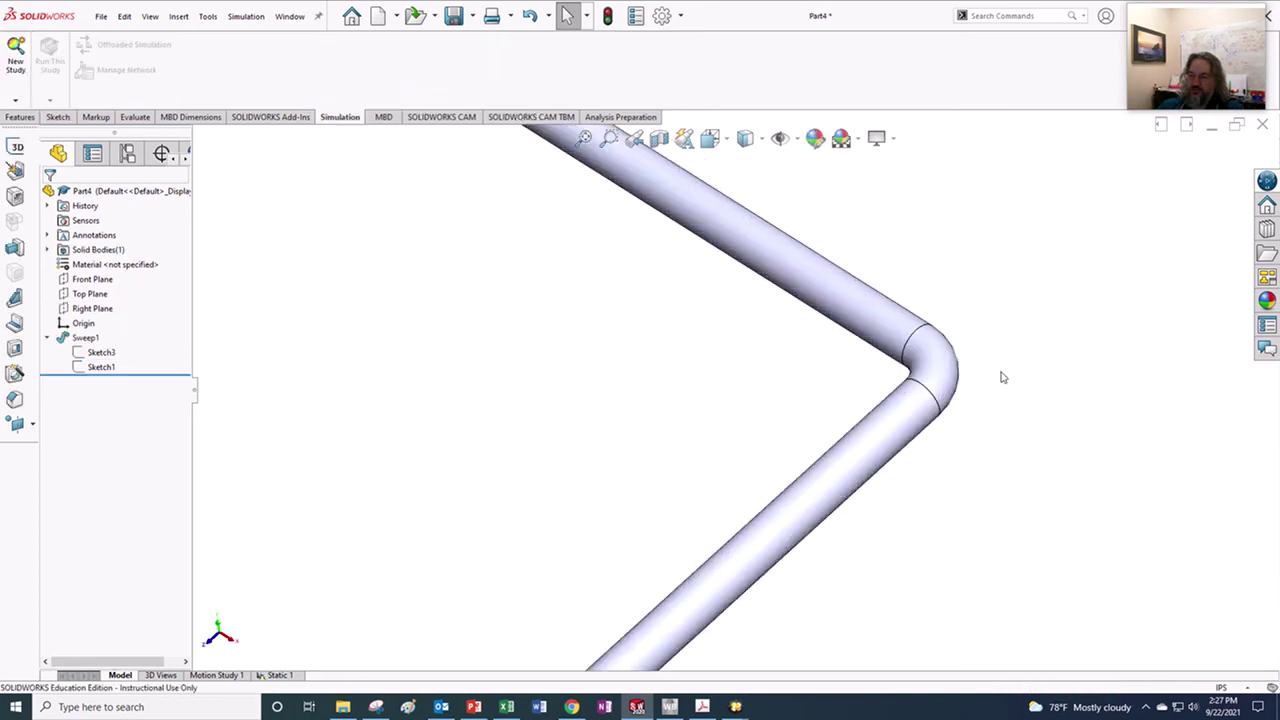
left_click(100, 367)
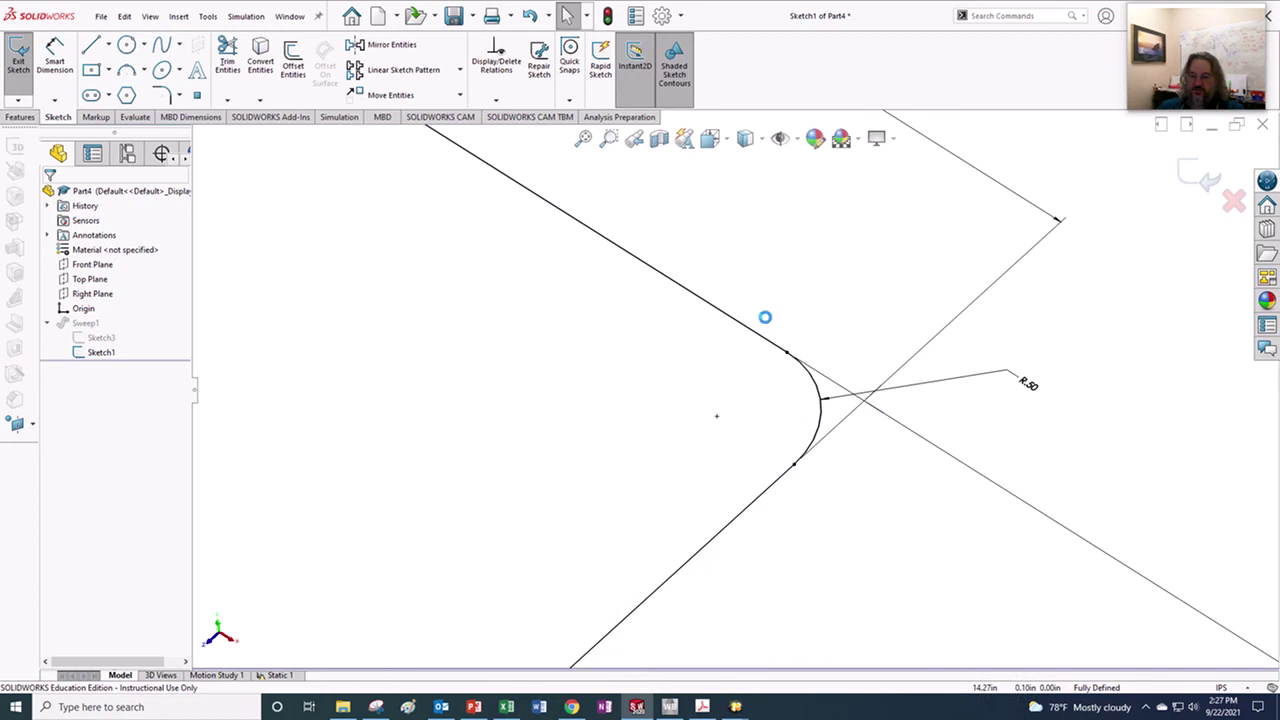
left_click(1030, 386)
key("Return")
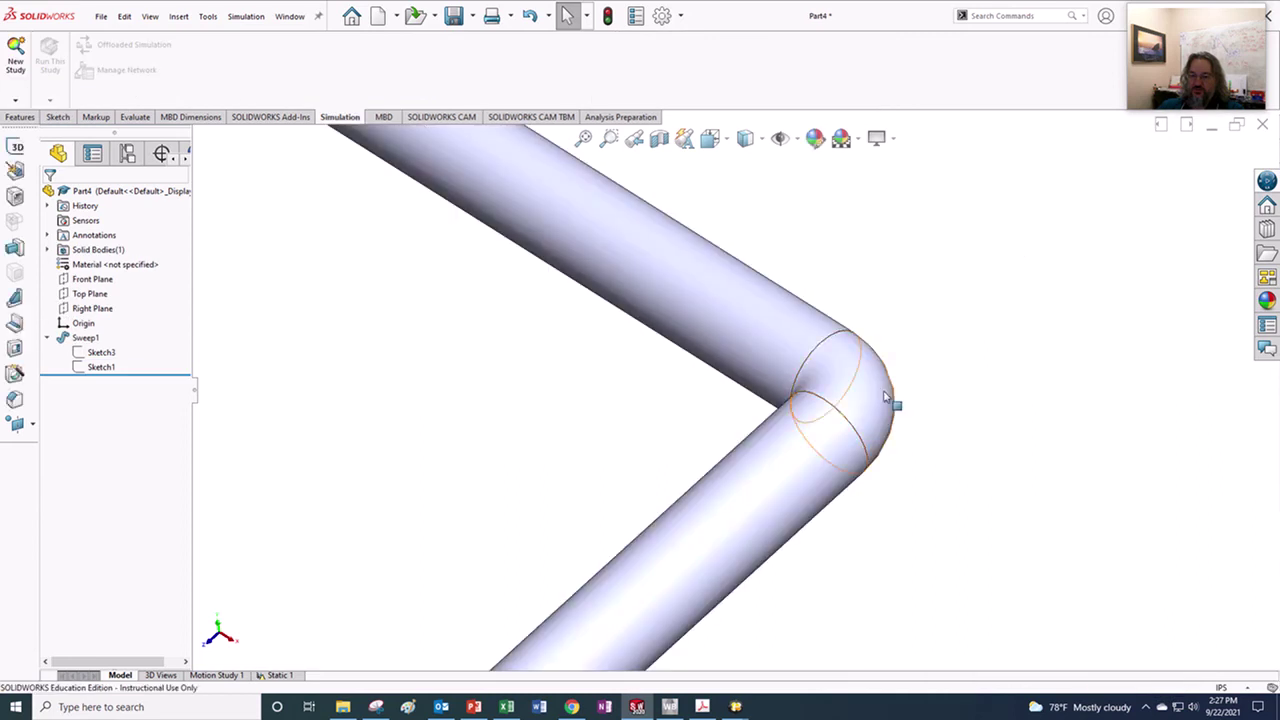
Step: Examine the inside corner of the 0.25 in bend up close, along with the overall bar shape
middle_click_drag(744, 369, 752, 456)
scroll(810, 440, "down", 4)
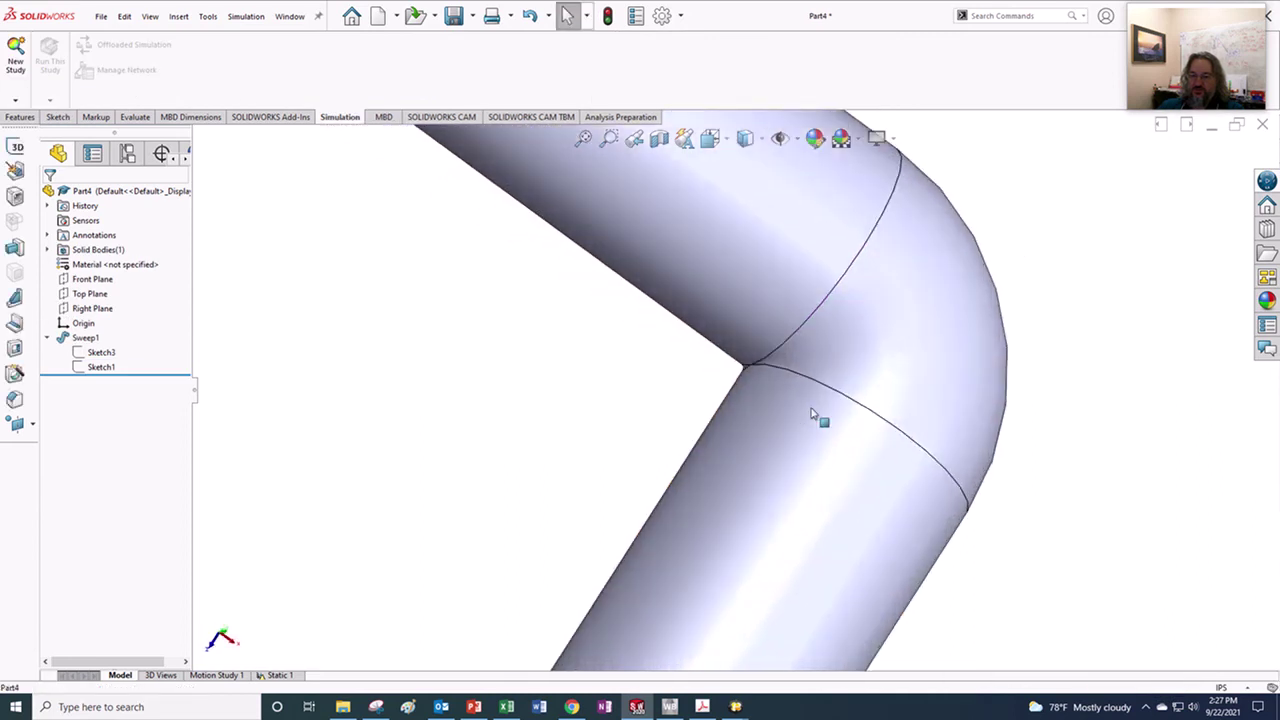
scroll(695, 353, "down", 2)
scroll(704, 360, "down", 1)
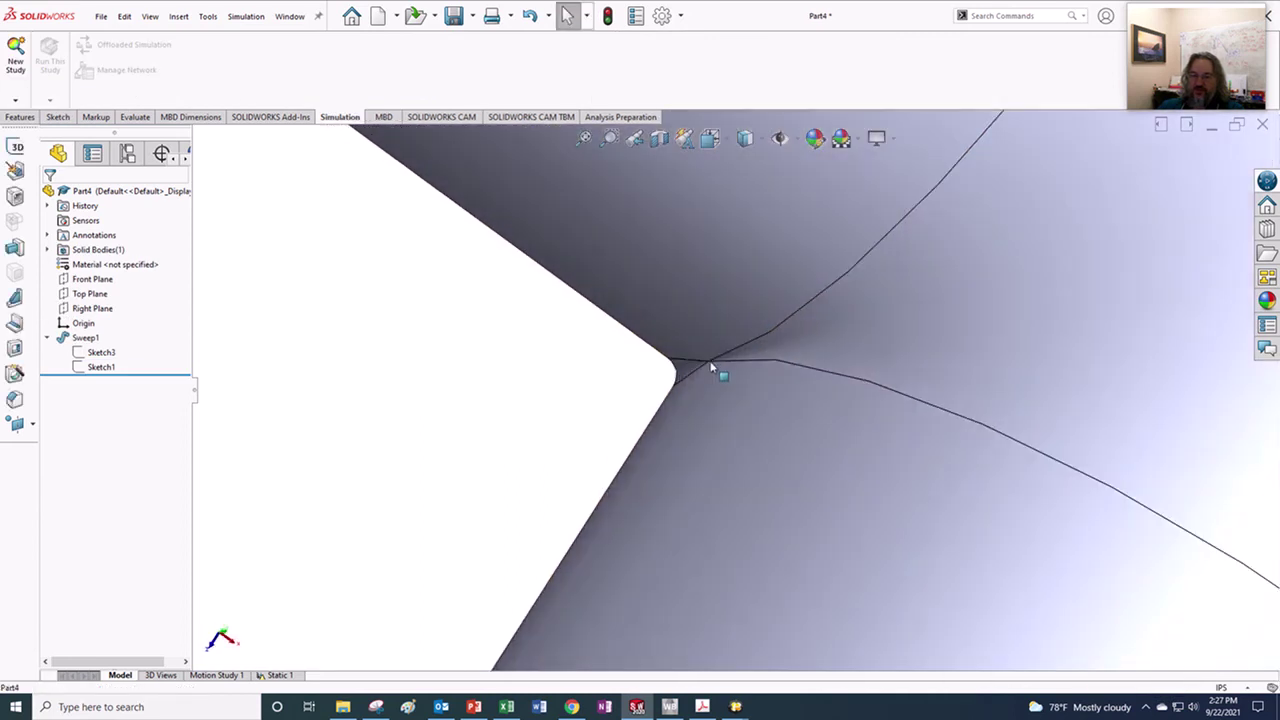
scroll(645, 395, "up", 8)
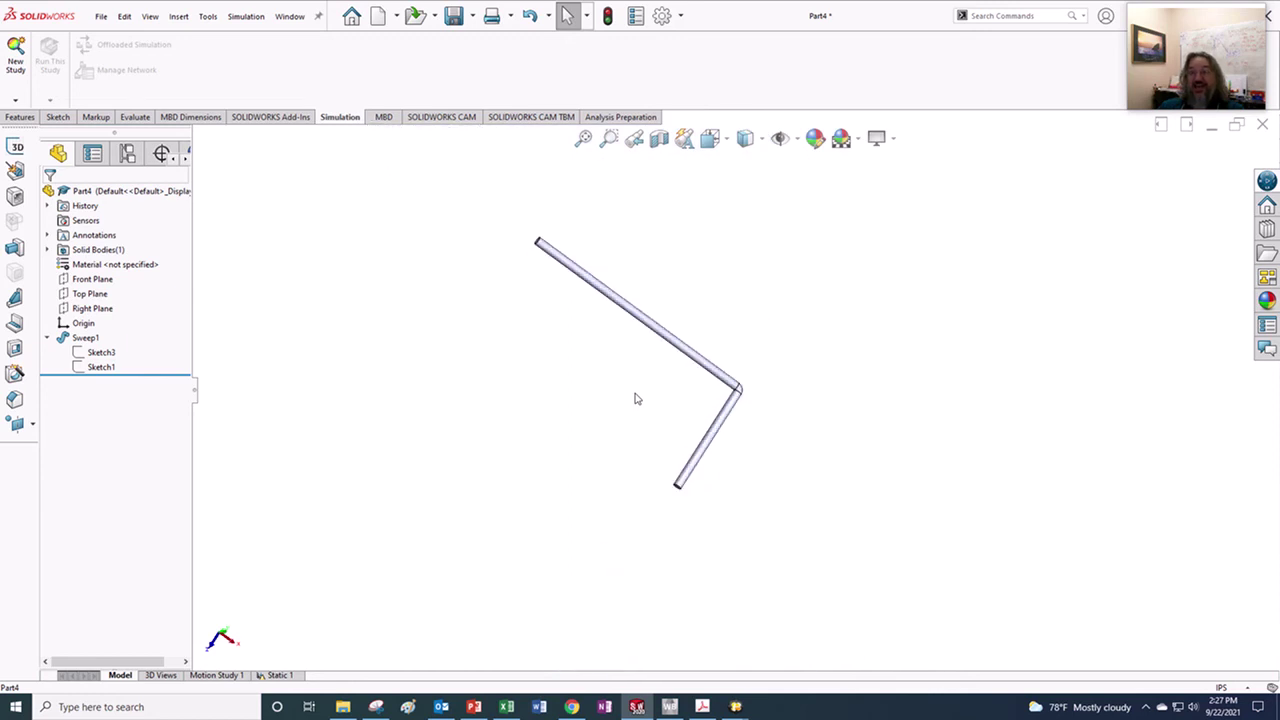
middle_click_drag(957, 507, 852, 409)
scroll(745, 399, "down", 5)
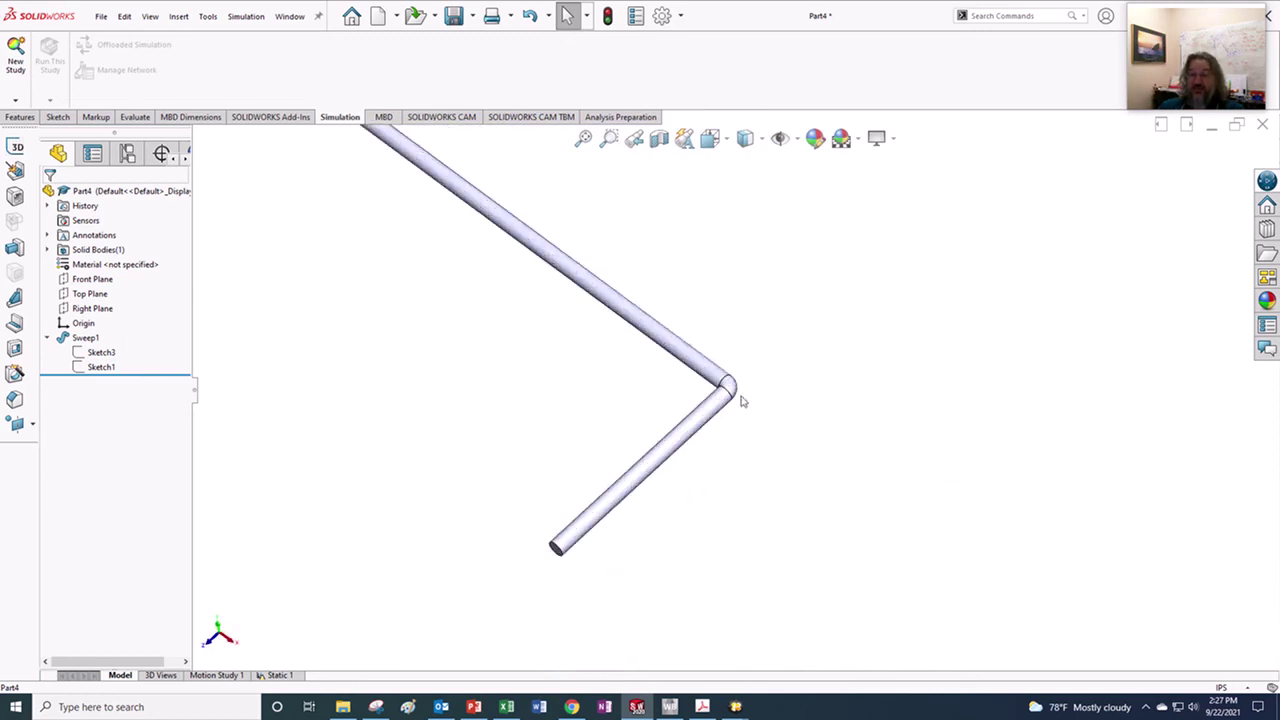
Step: Inspect the circular edges at both ends of the bend where they meet at the inner corner
scroll(725, 430, "up", 1)
middle_click_drag(715, 440, 717, 415)
scroll(717, 415, "down", 10)
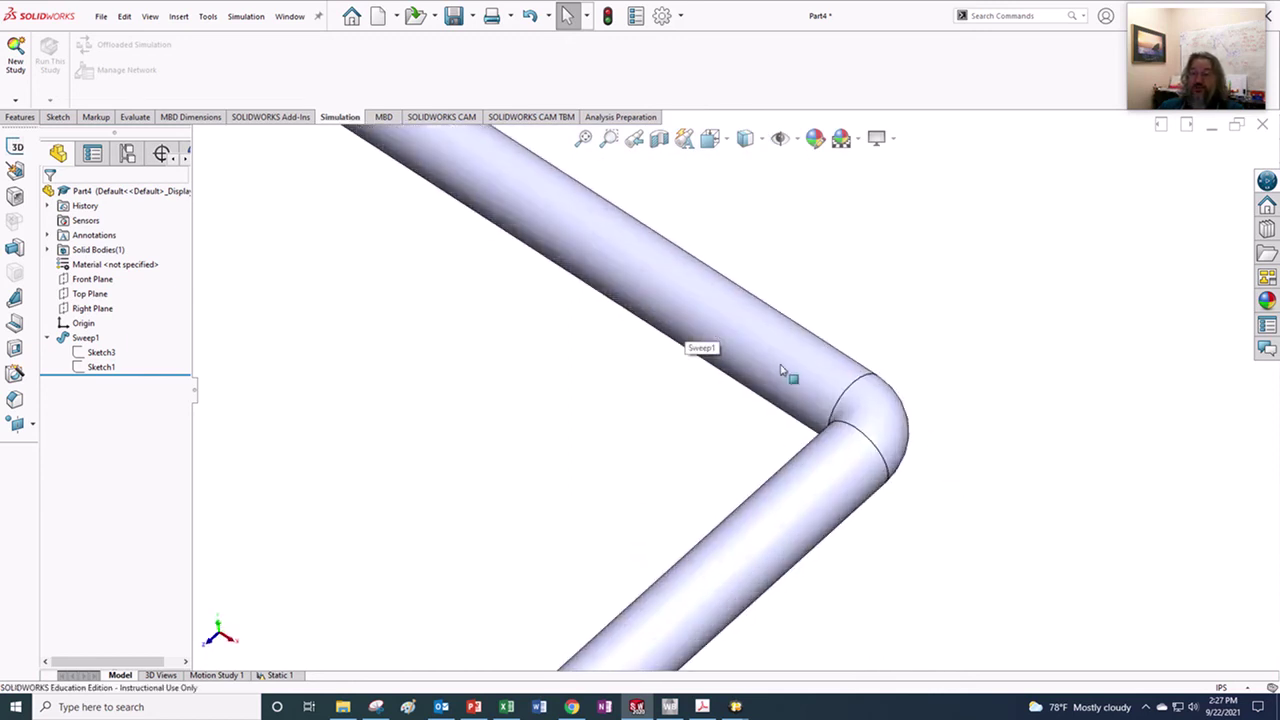
middle_click_drag(756, 497, 900, 523)
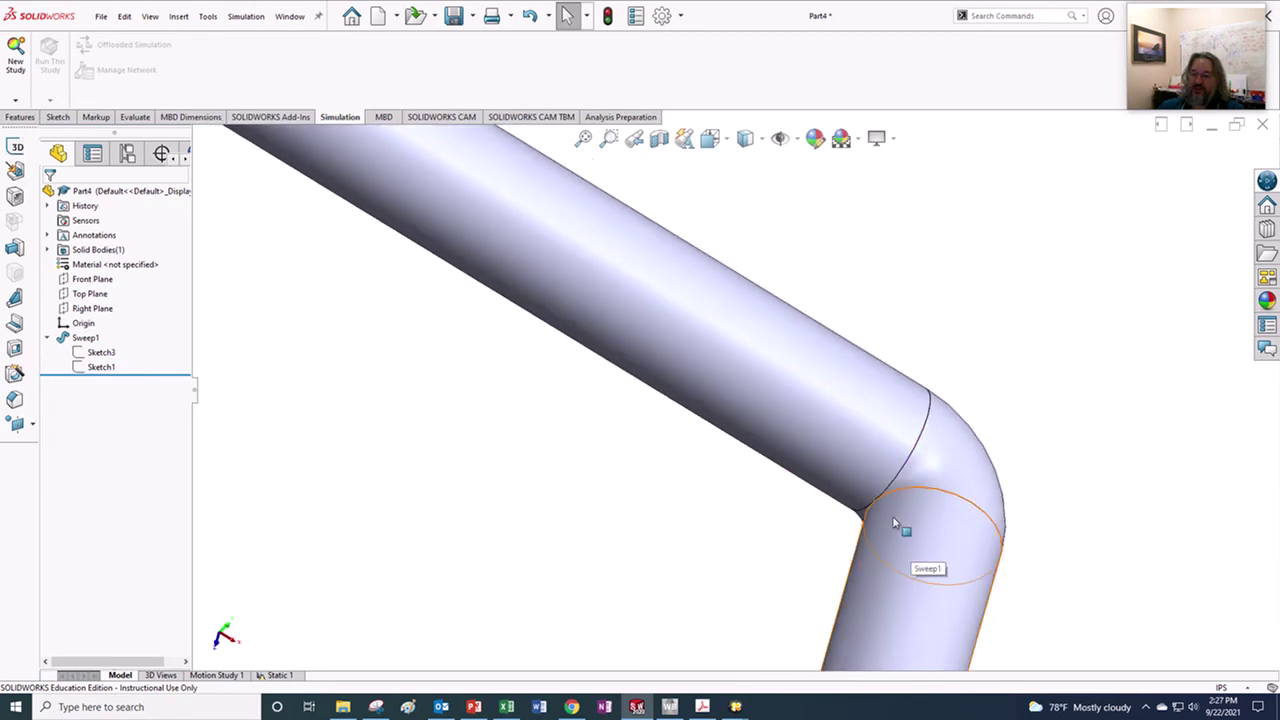
scroll(876, 502, "down", 4)
scroll(876, 502, "down", 4)
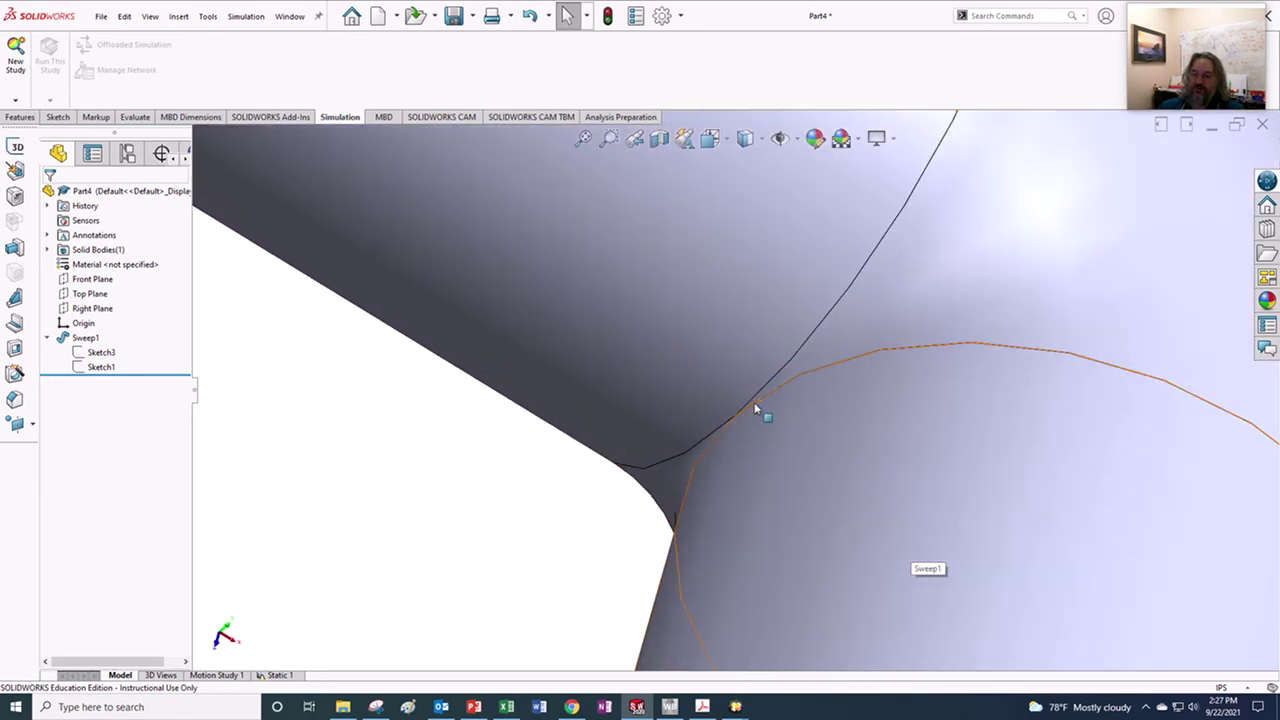
left_click(831, 369)
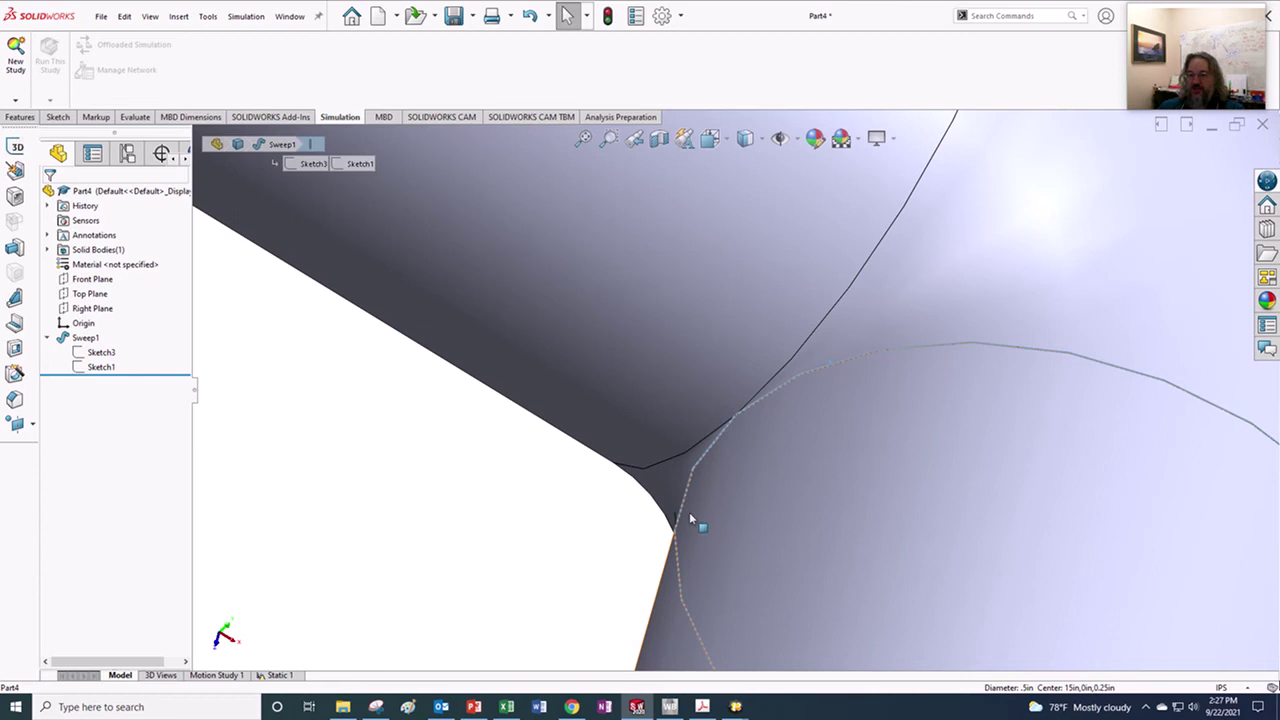
left_click(602, 524)
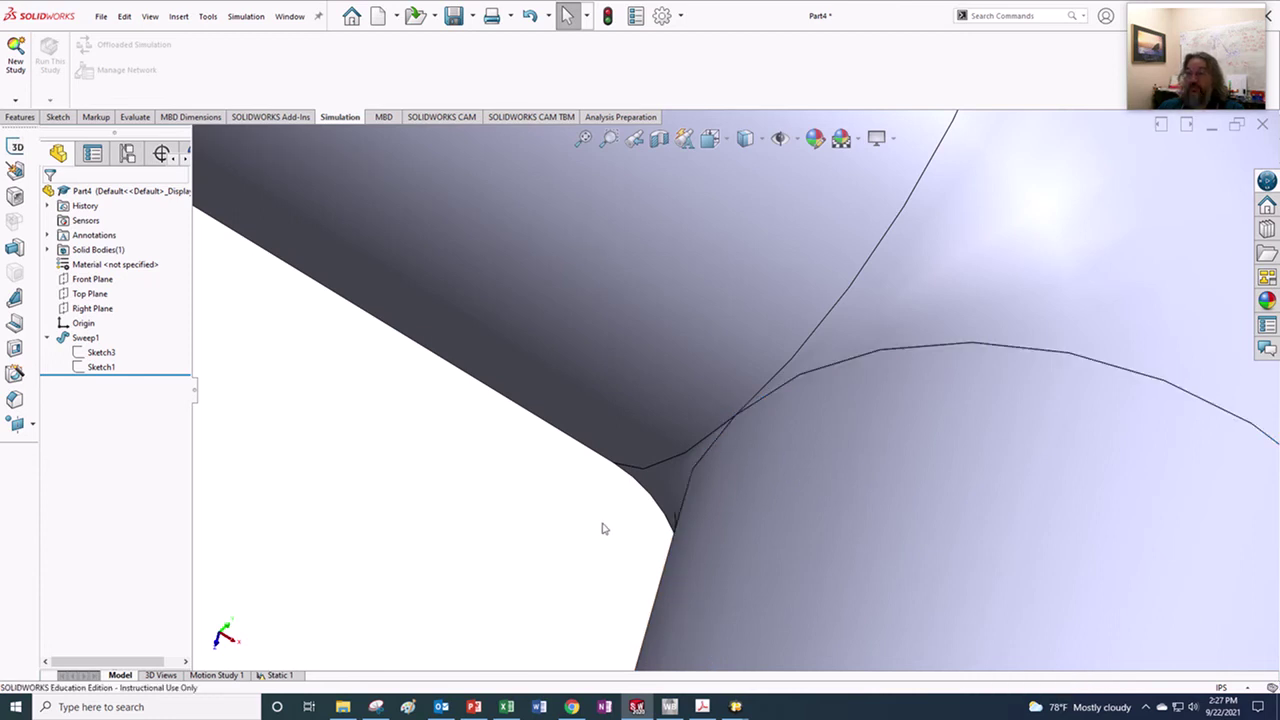
scroll(602, 524, "up", 14)
middle_click_drag(692, 557, 757, 331)
scroll(757, 332, "down", 4)
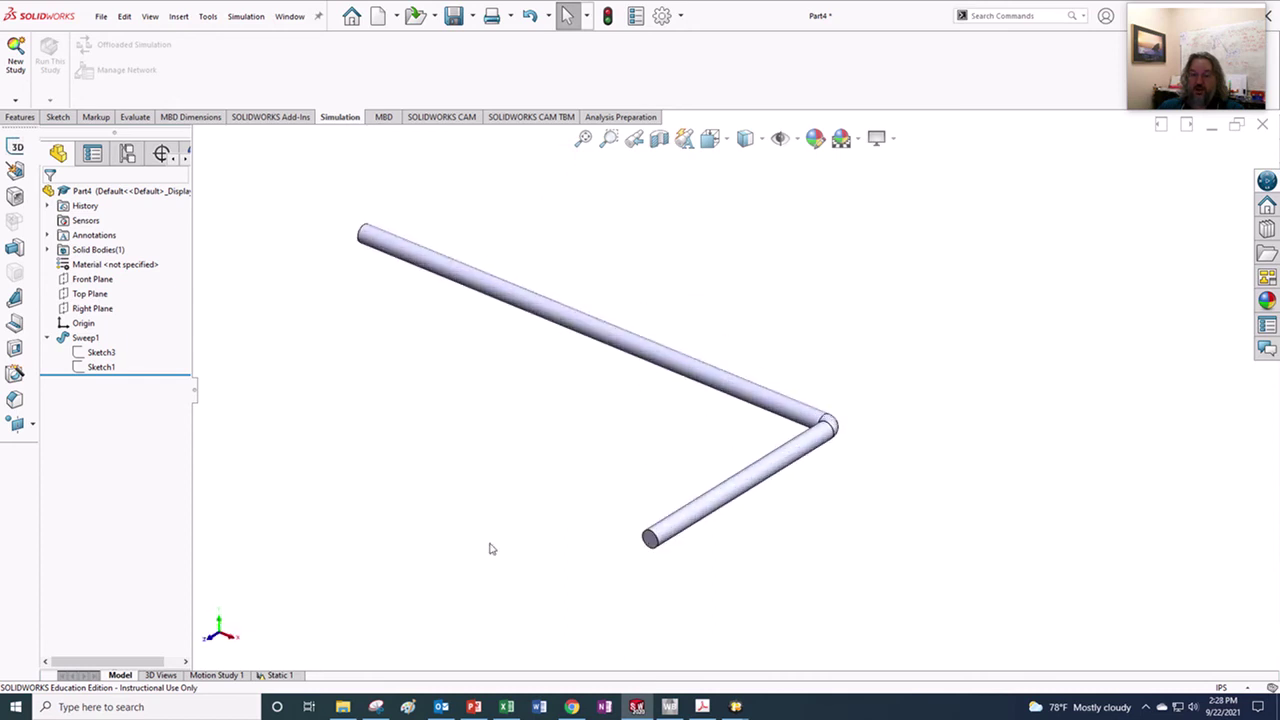
Step: Read the mesh warning in the Static 1 study and try to recreate the mesh at the finest density
left_click(281, 676)
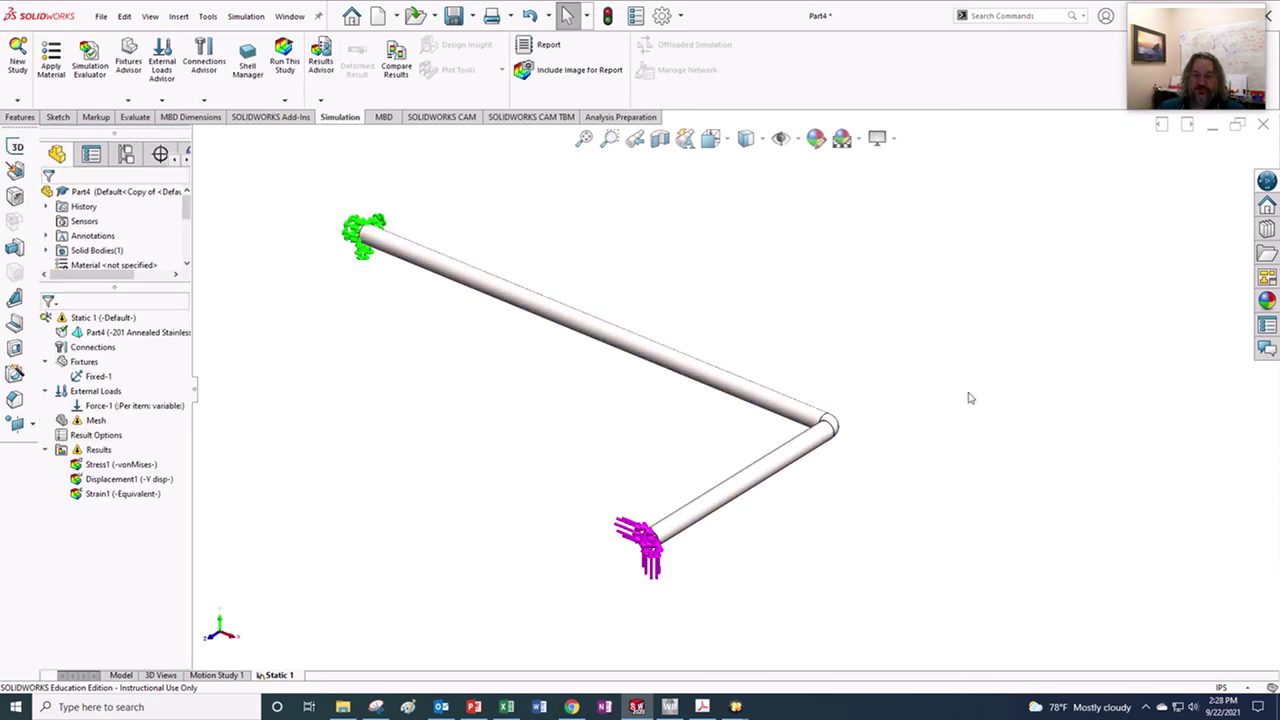
right_click(80, 420)
left_click(116, 139)
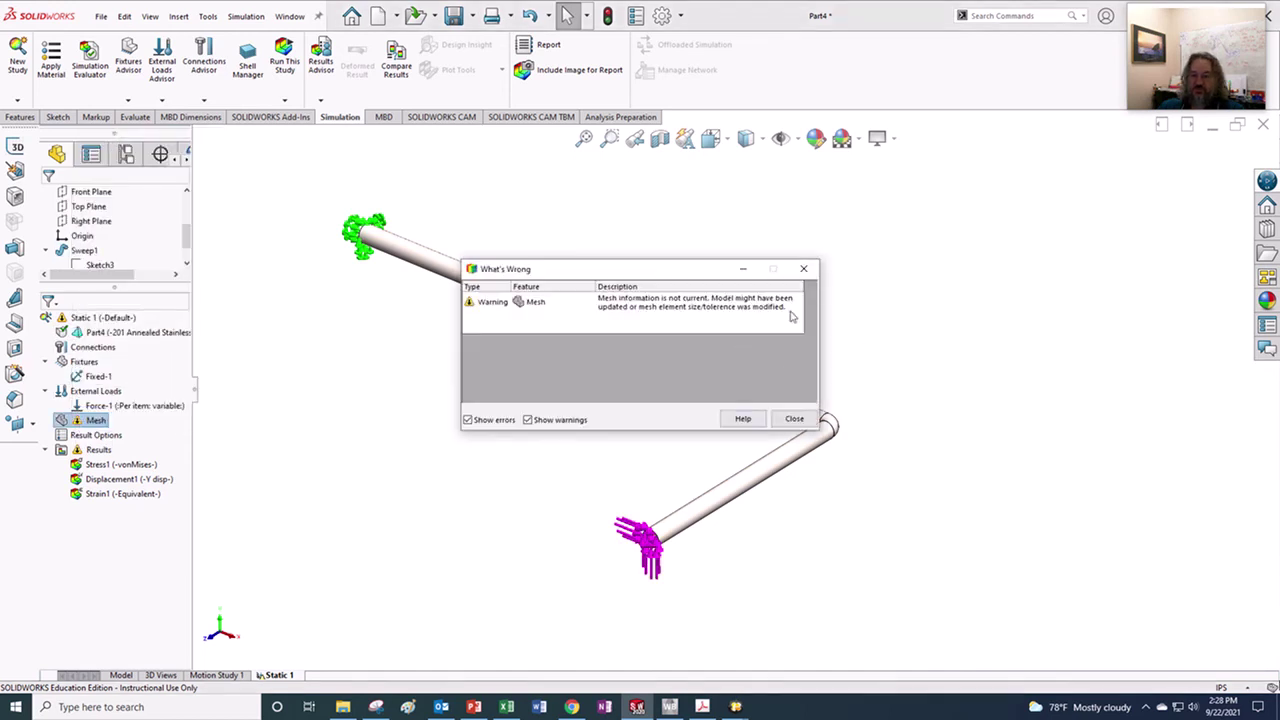
left_click(794, 419)
right_click(61, 420)
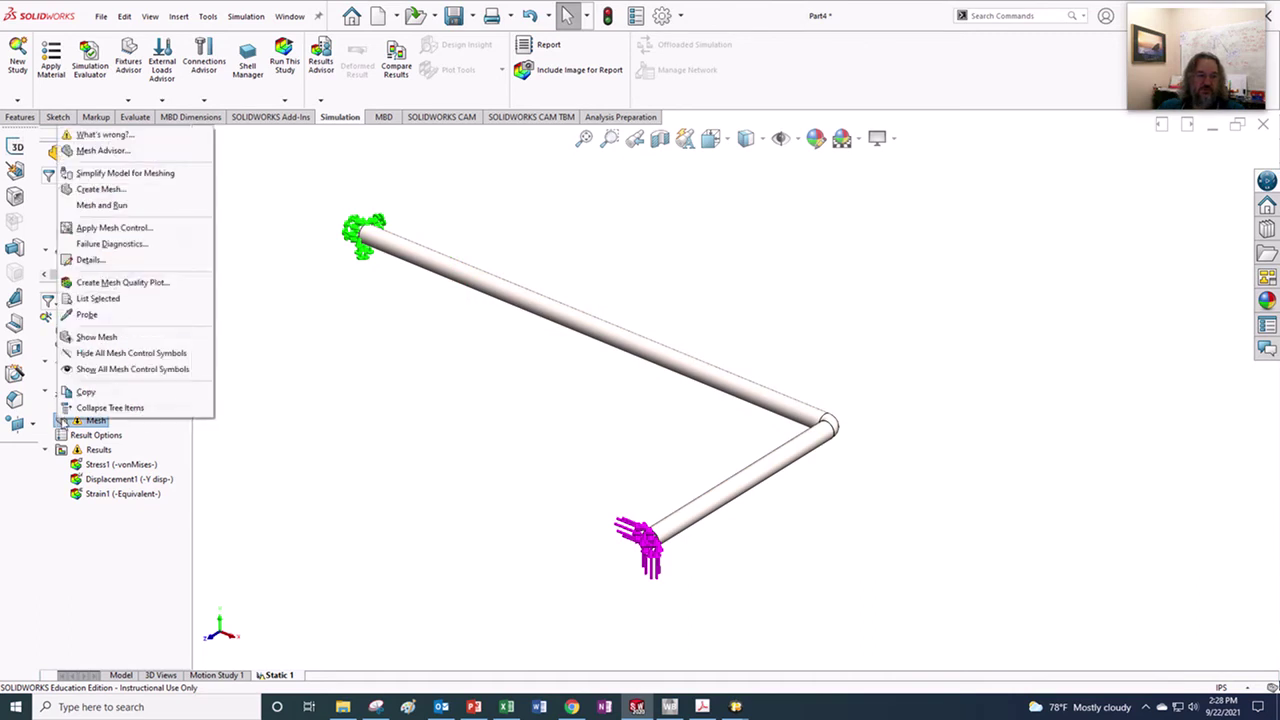
left_click(103, 190)
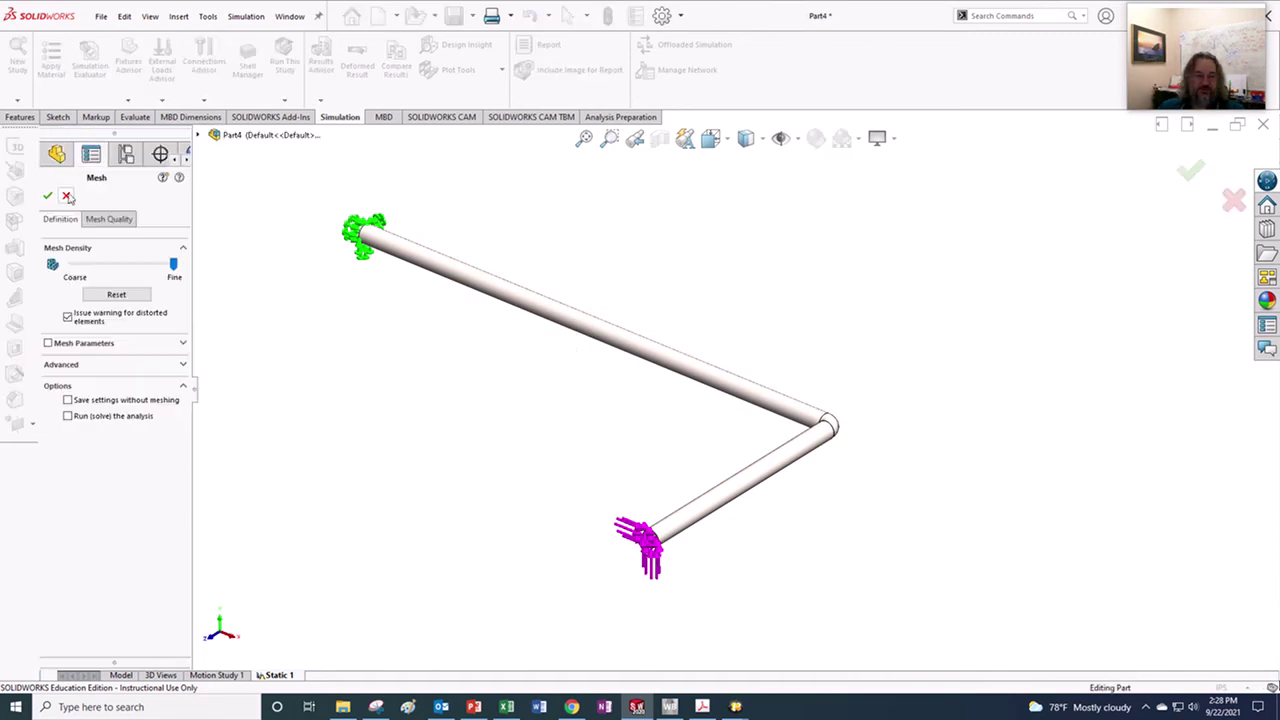
left_click(48, 197)
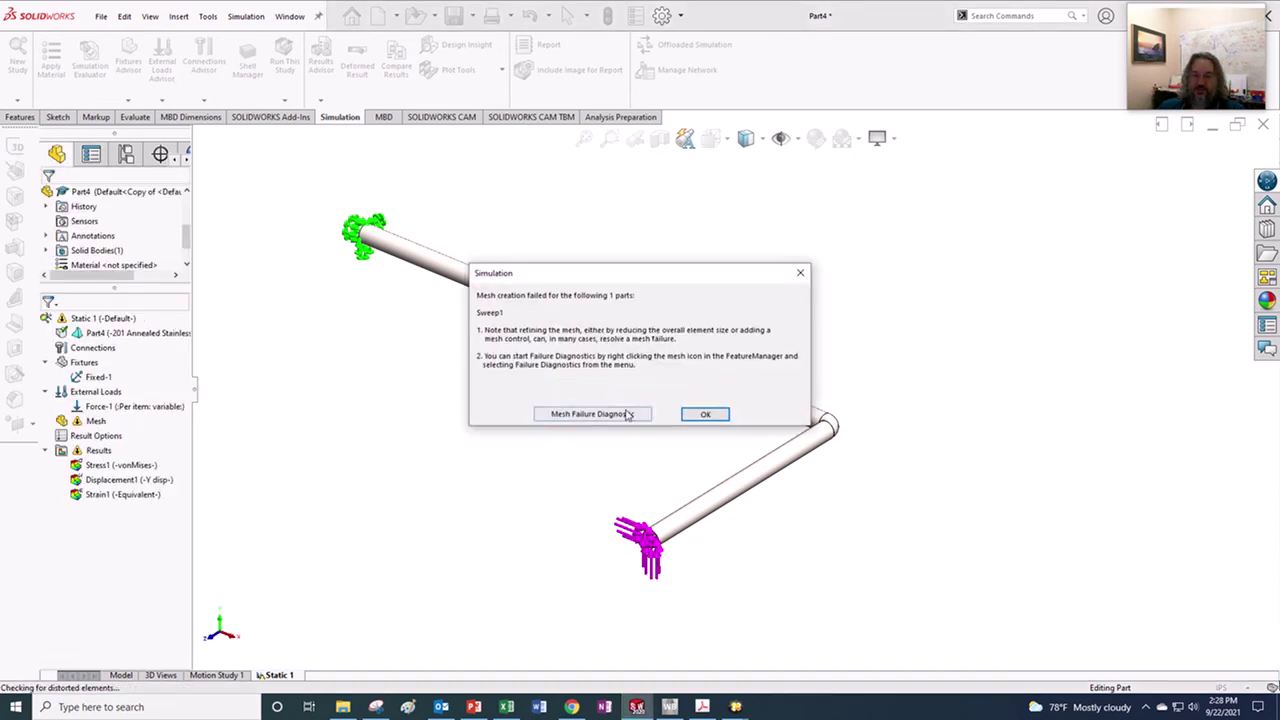
left_click(705, 416)
Step: Return to the part model and set the bend radius in the sweep's path sketch to 0.5 in
scroll(809, 430, "down", 5)
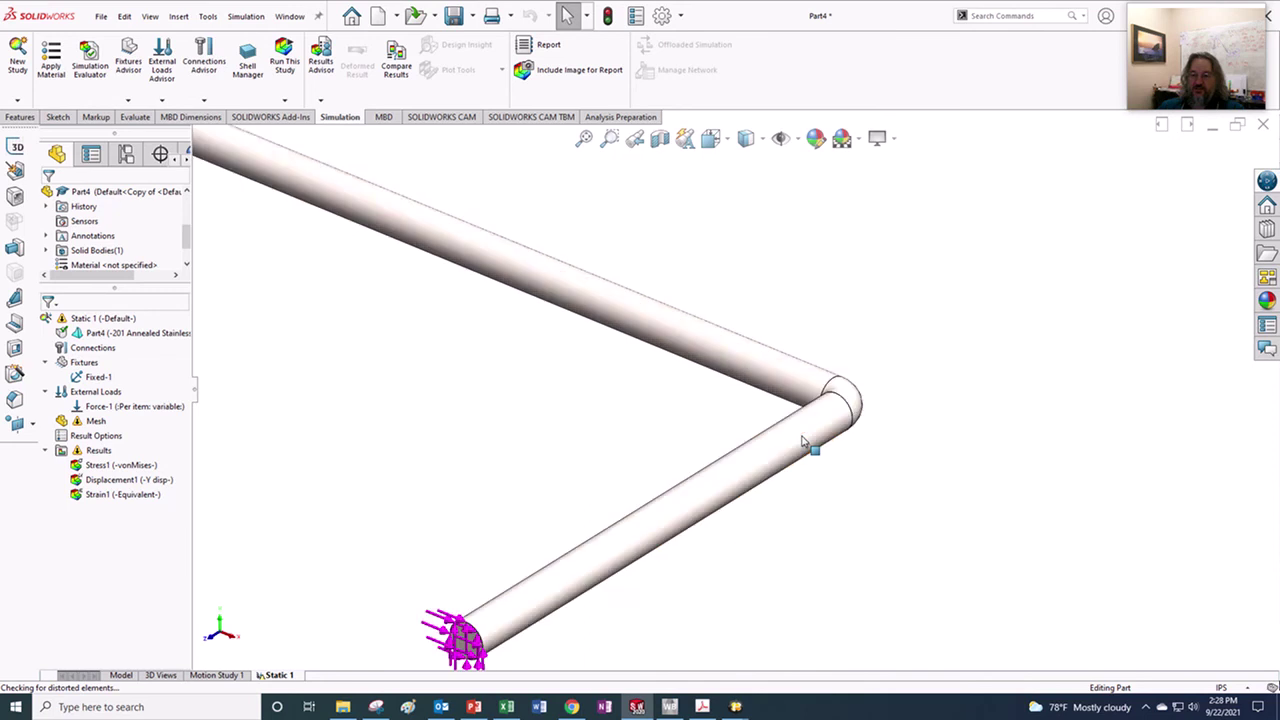
middle_click_drag(809, 409, 591, 340)
scroll(948, 357, "down", 4)
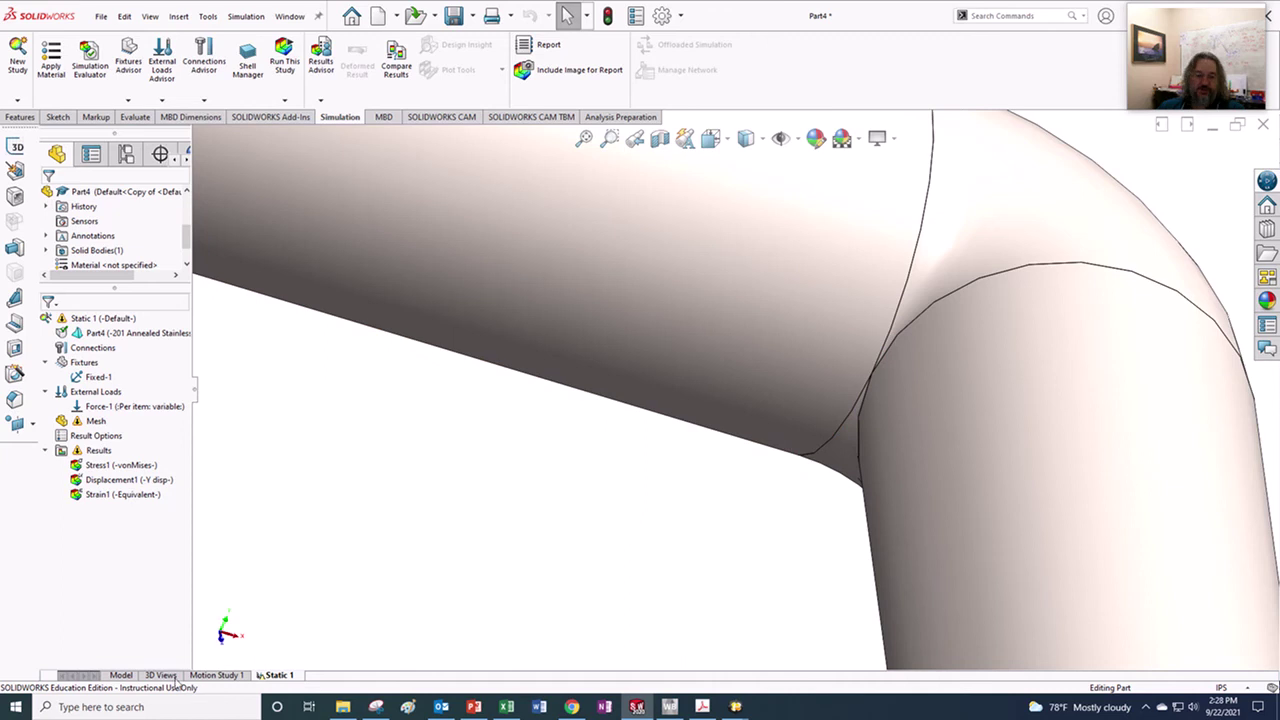
left_click(120, 675)
scroll(531, 514, "up", 5)
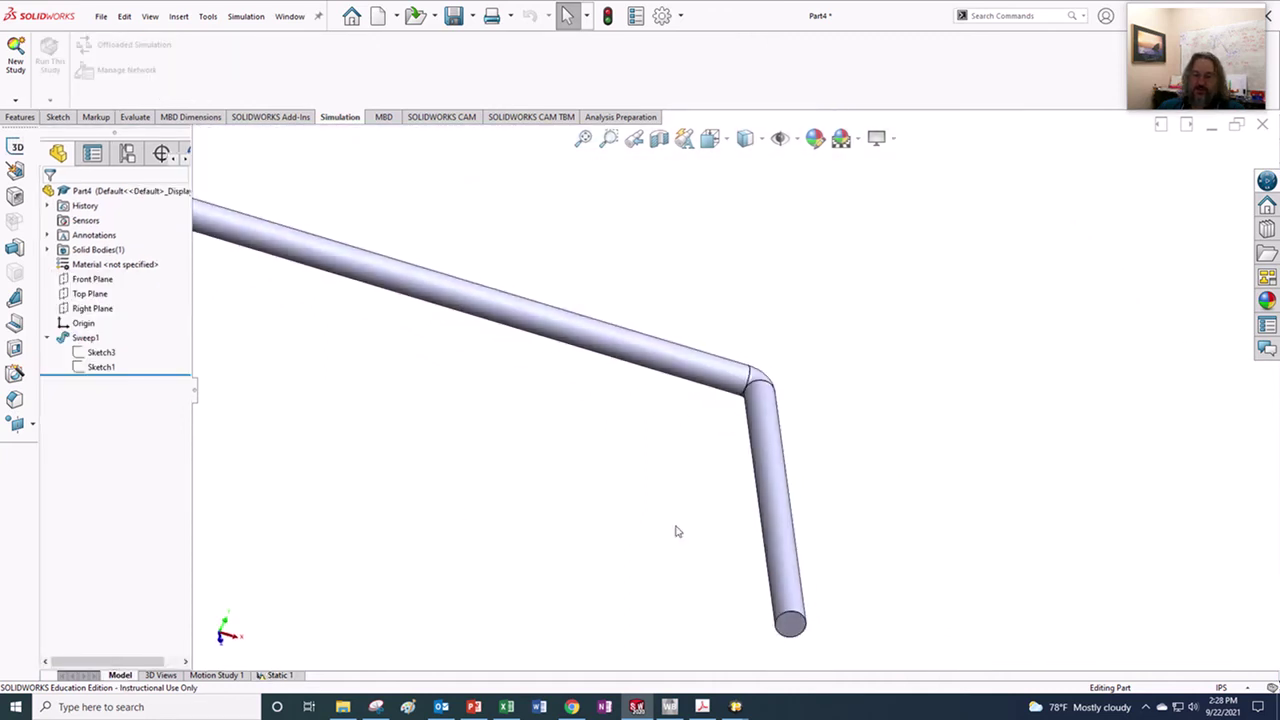
middle_click_drag(676, 531, 614, 502)
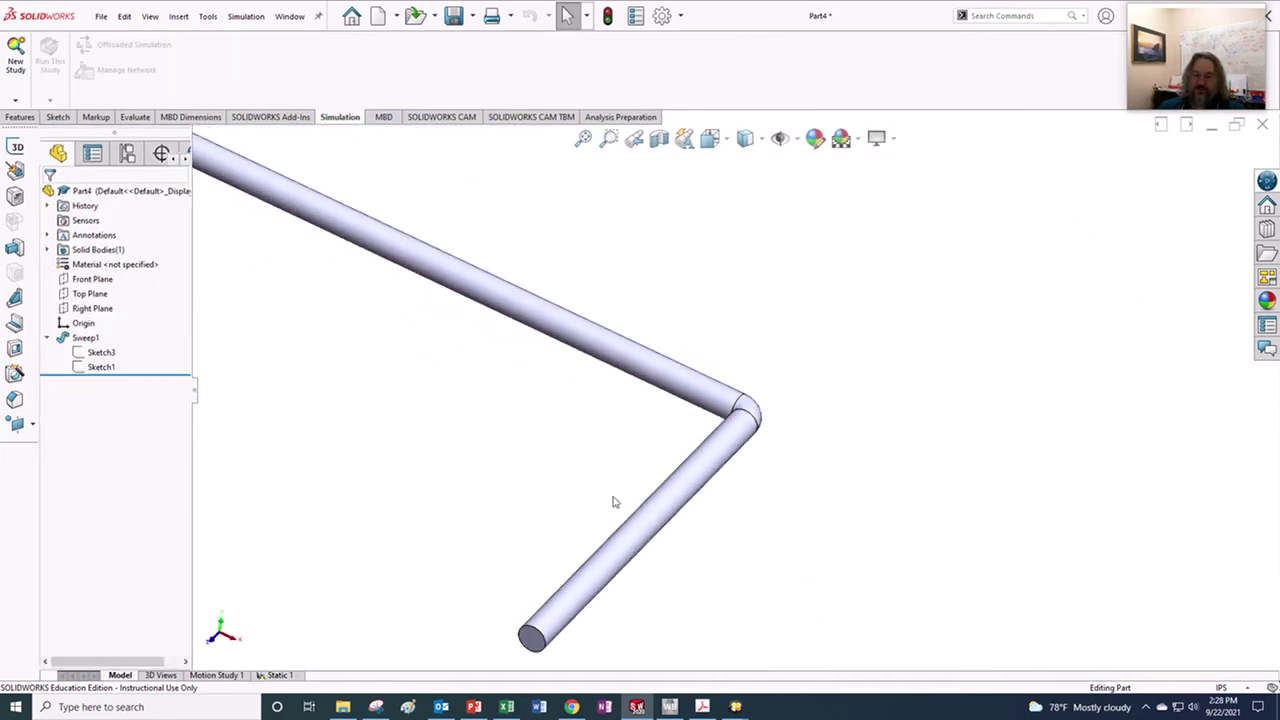
left_click(86, 368)
left_click(99, 330)
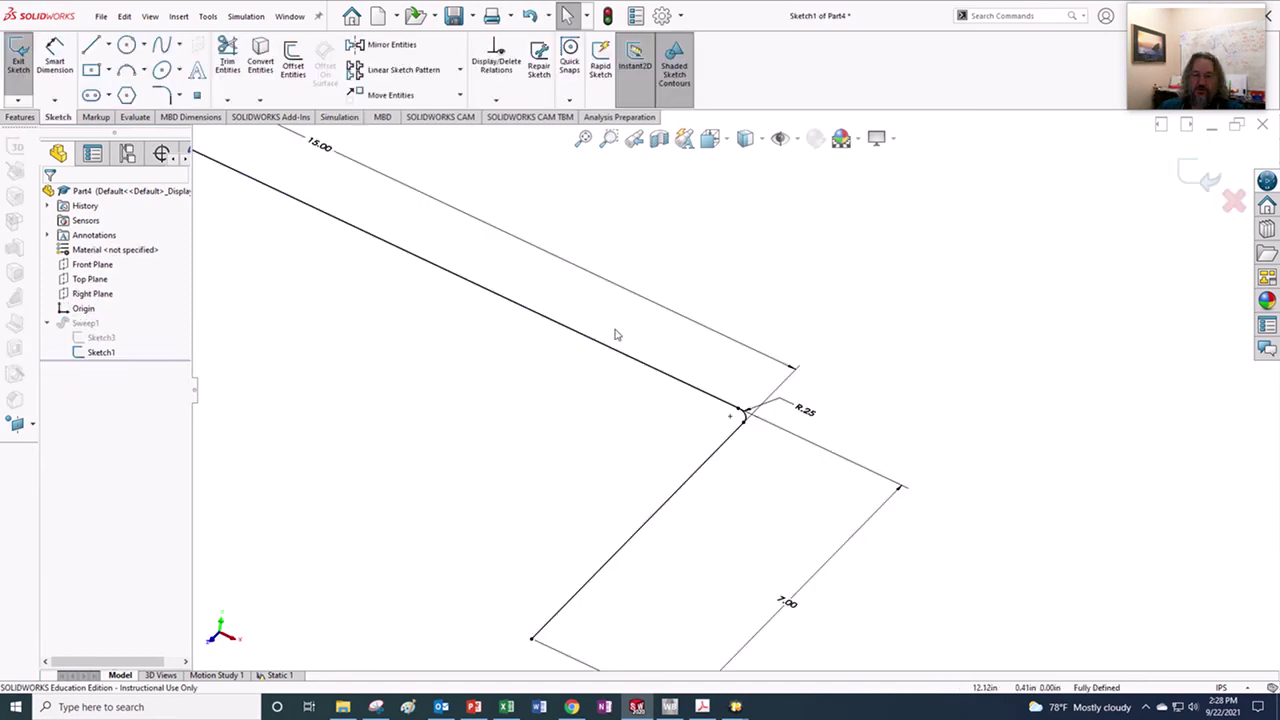
double_click(805, 410)
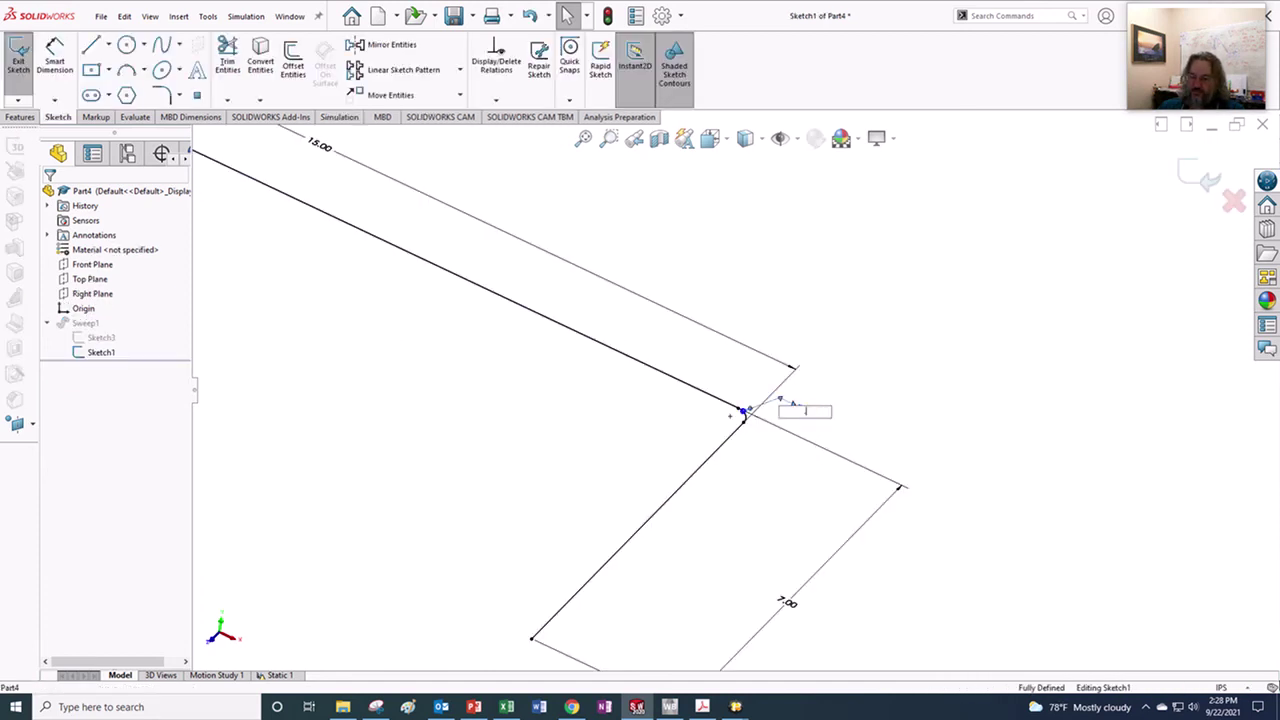
type(".5")
key("Return")
left_click(1205, 177)
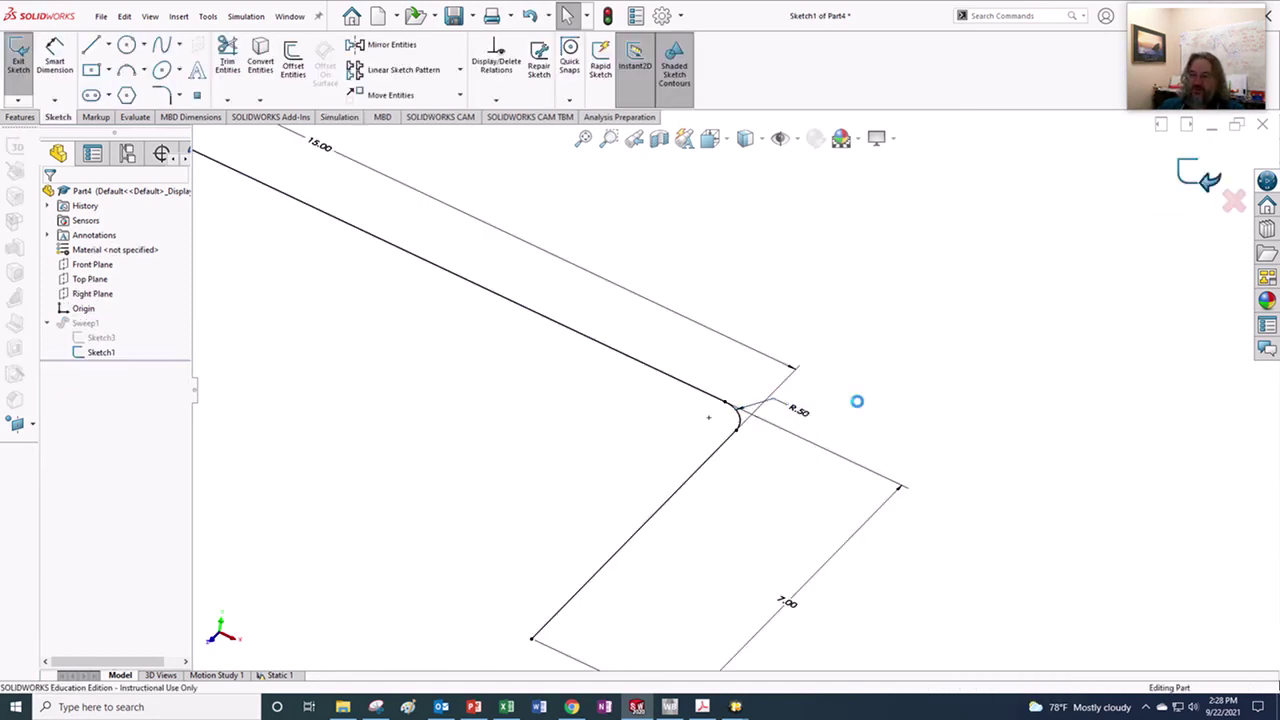
Step: Recreate the Static 1 study's mesh on the 0.5 in bend model at the finest density
left_click(279, 676)
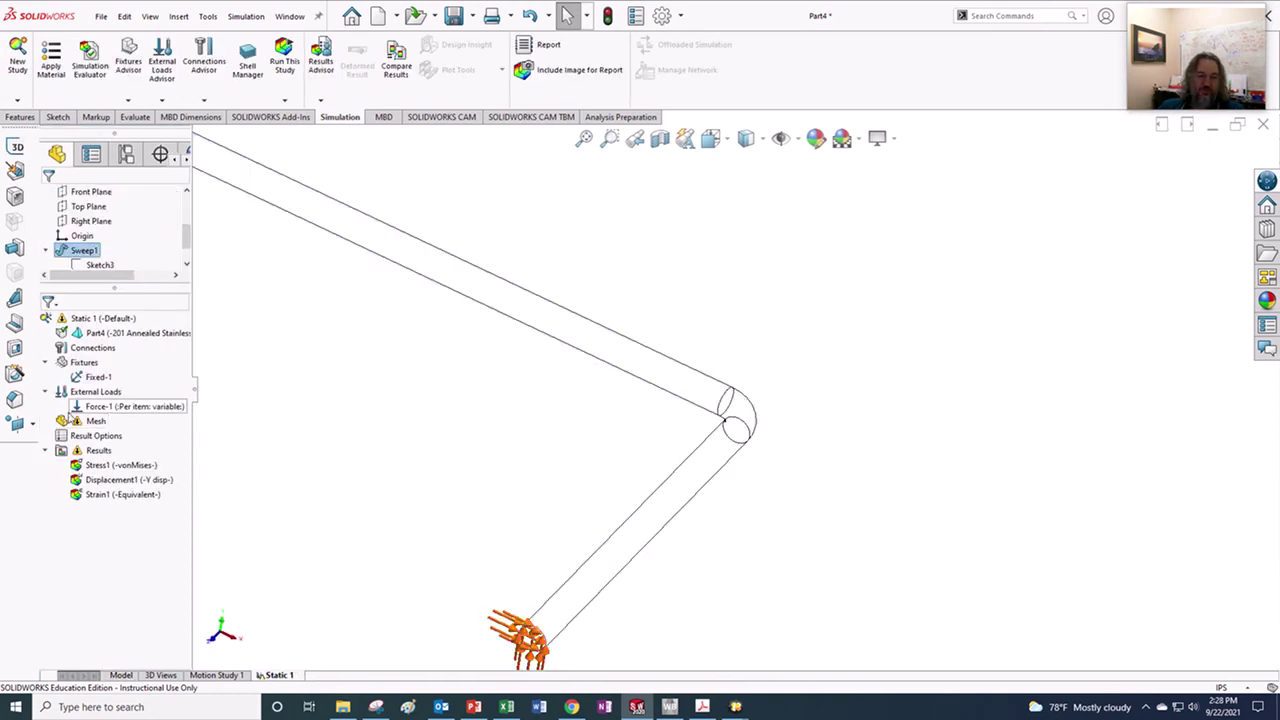
right_click(75, 421)
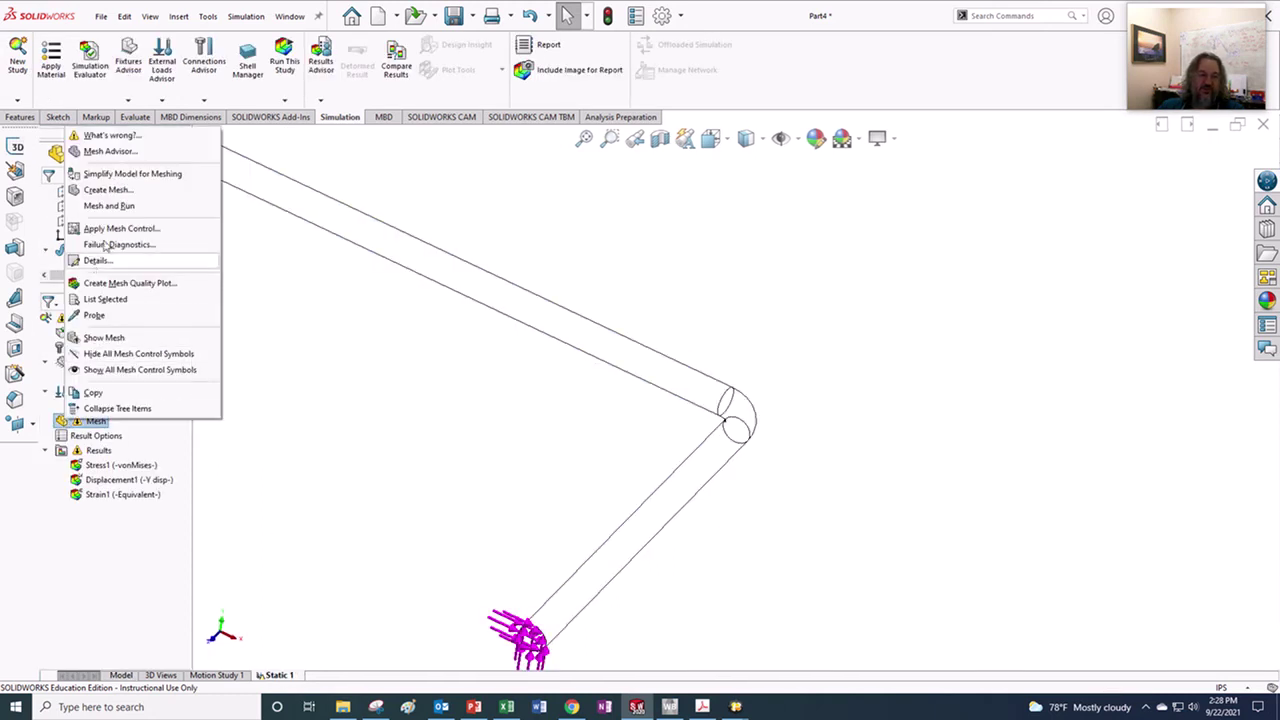
left_click(116, 193)
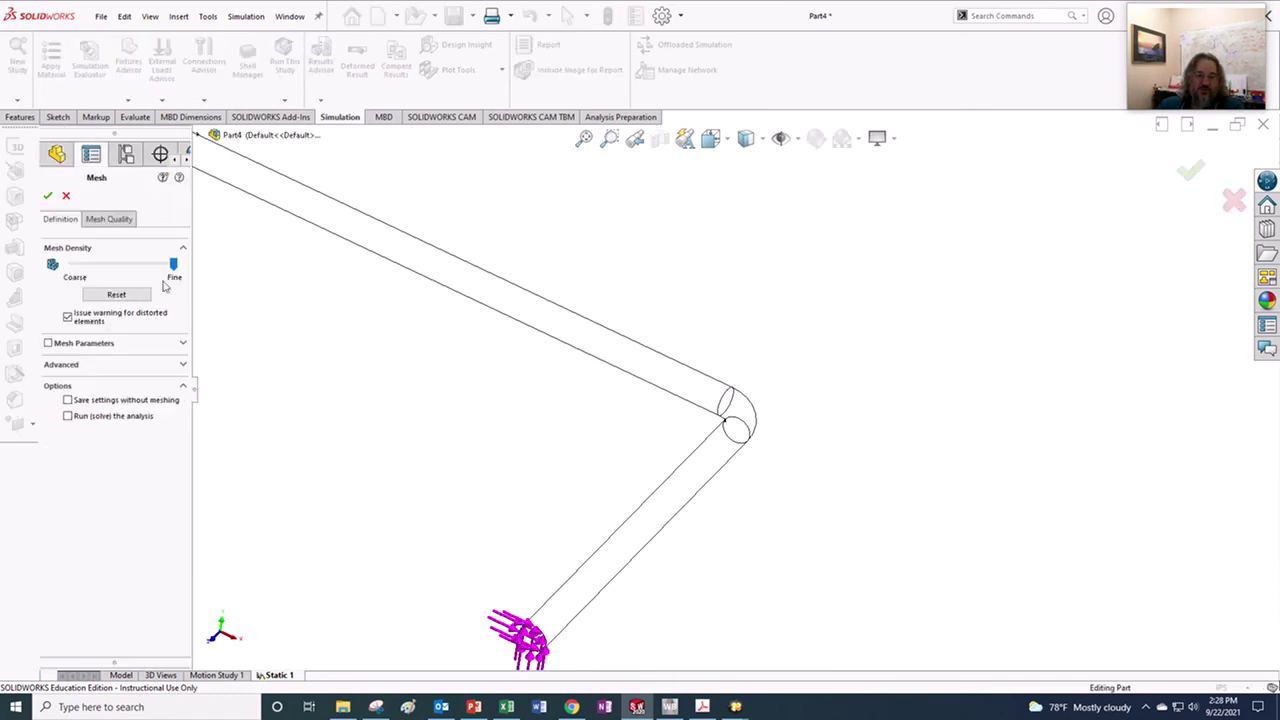
left_click(47, 196)
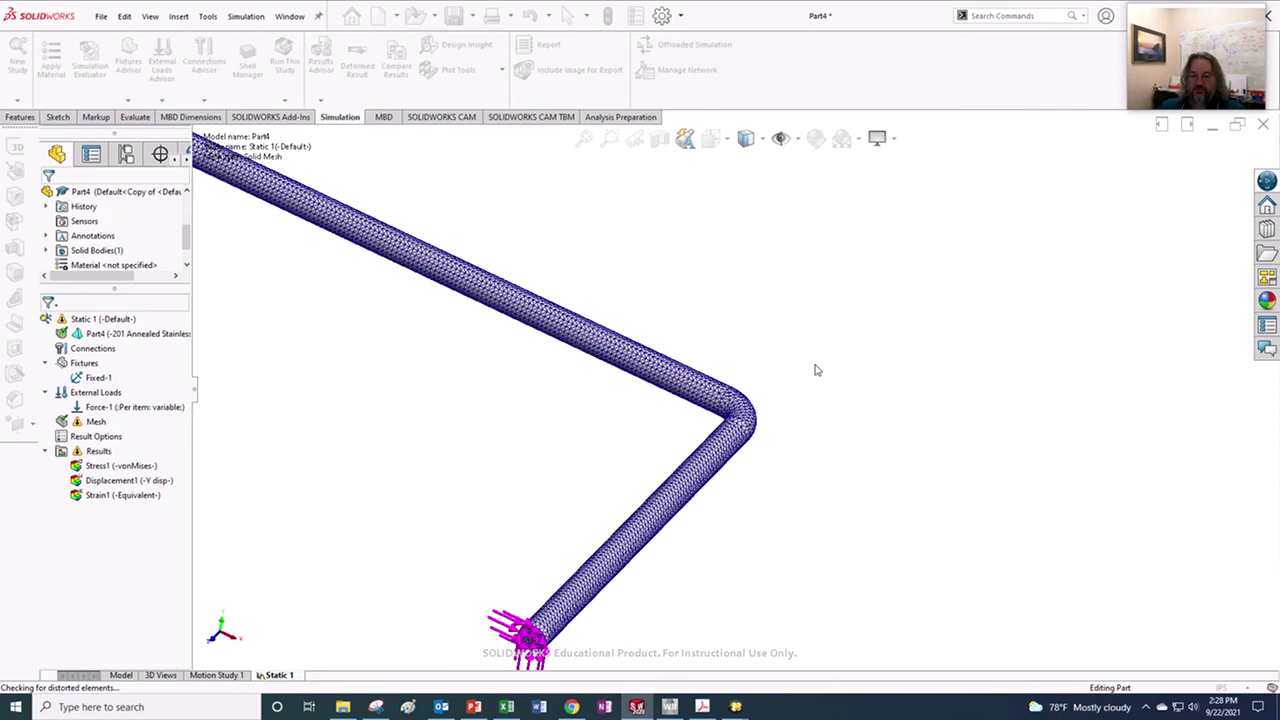
Step: Inspect the new mesh around the inside of the bend and run the Static 1 study
scroll(617, 451, "down", 5)
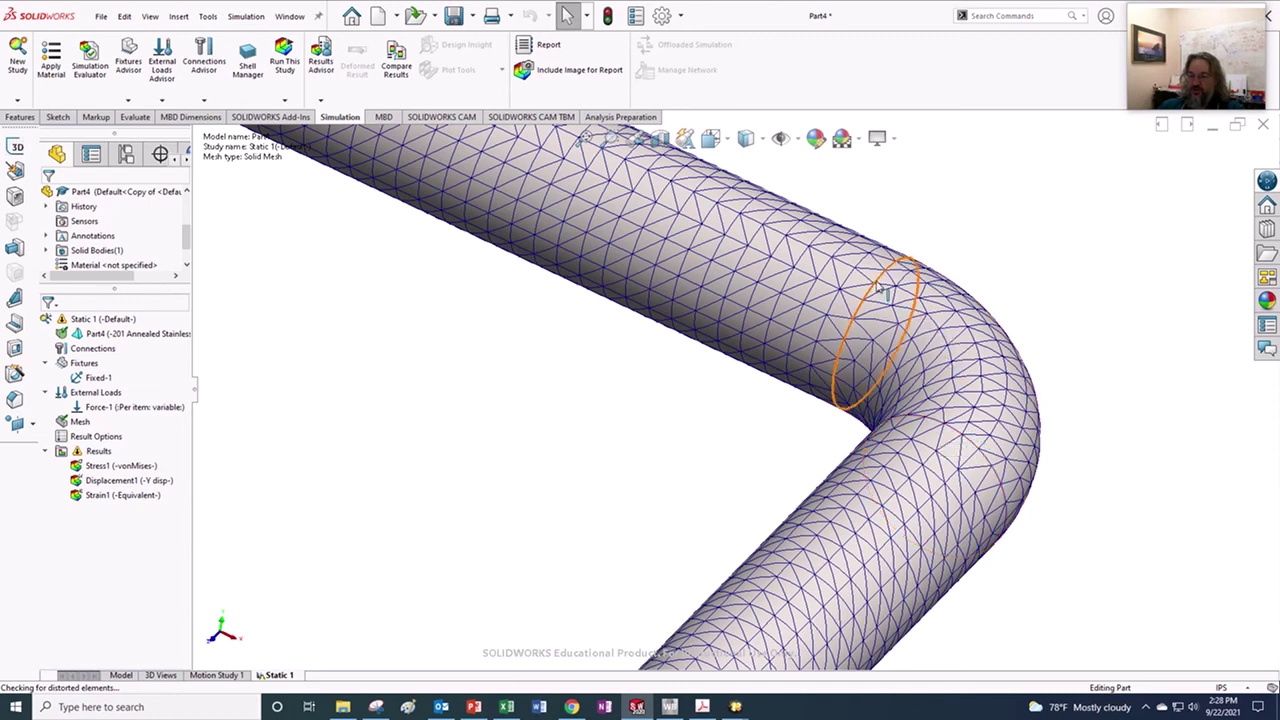
scroll(800, 433, "down", 6)
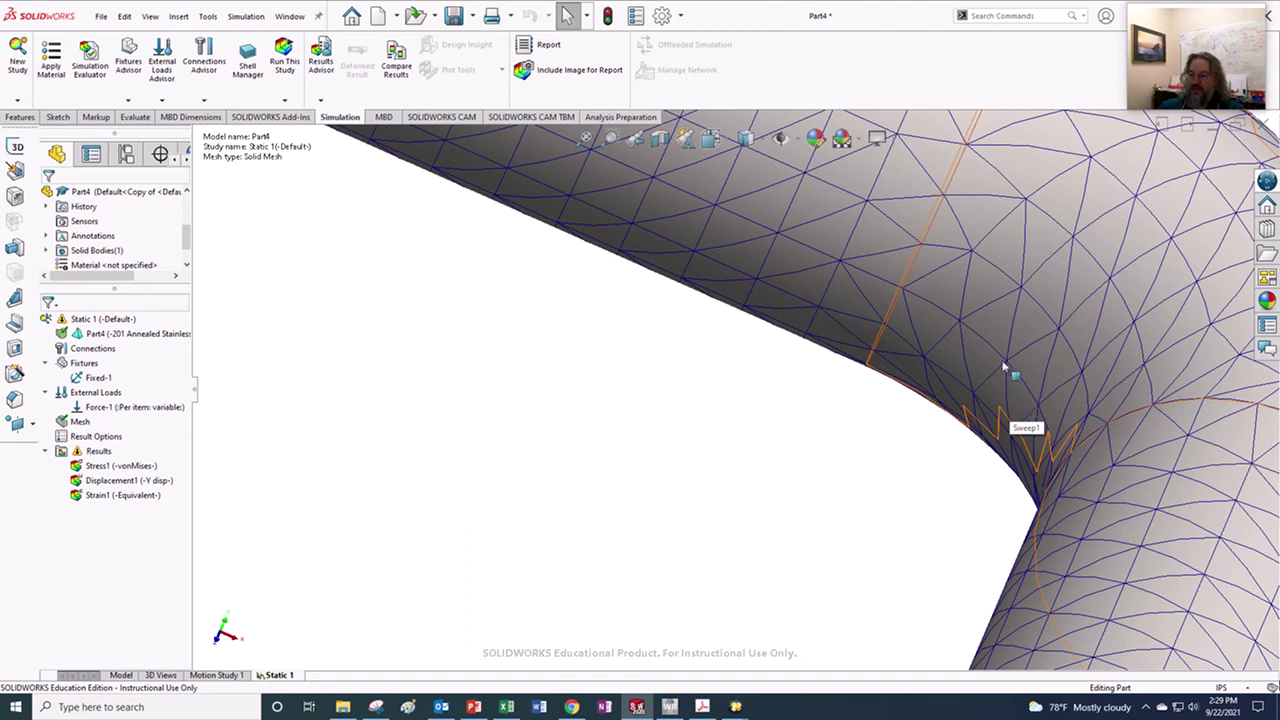
scroll(866, 380, "up", 10)
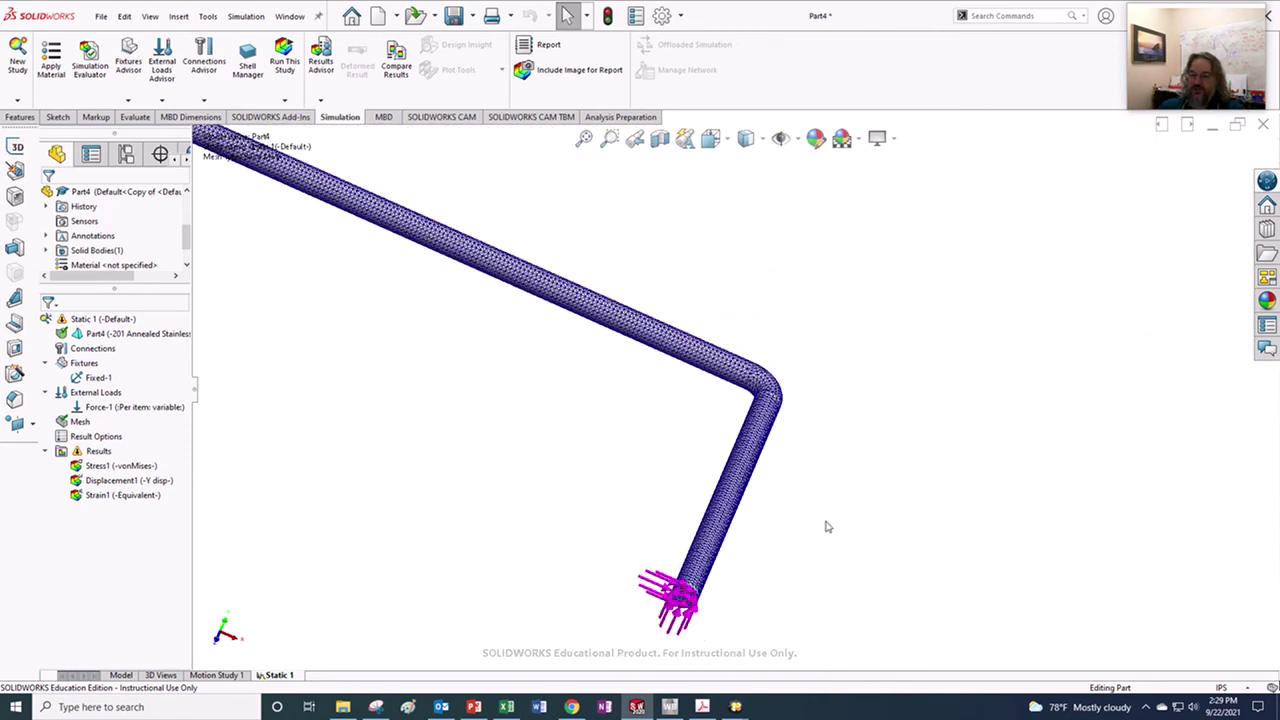
middle_click_drag(827, 527, 671, 541)
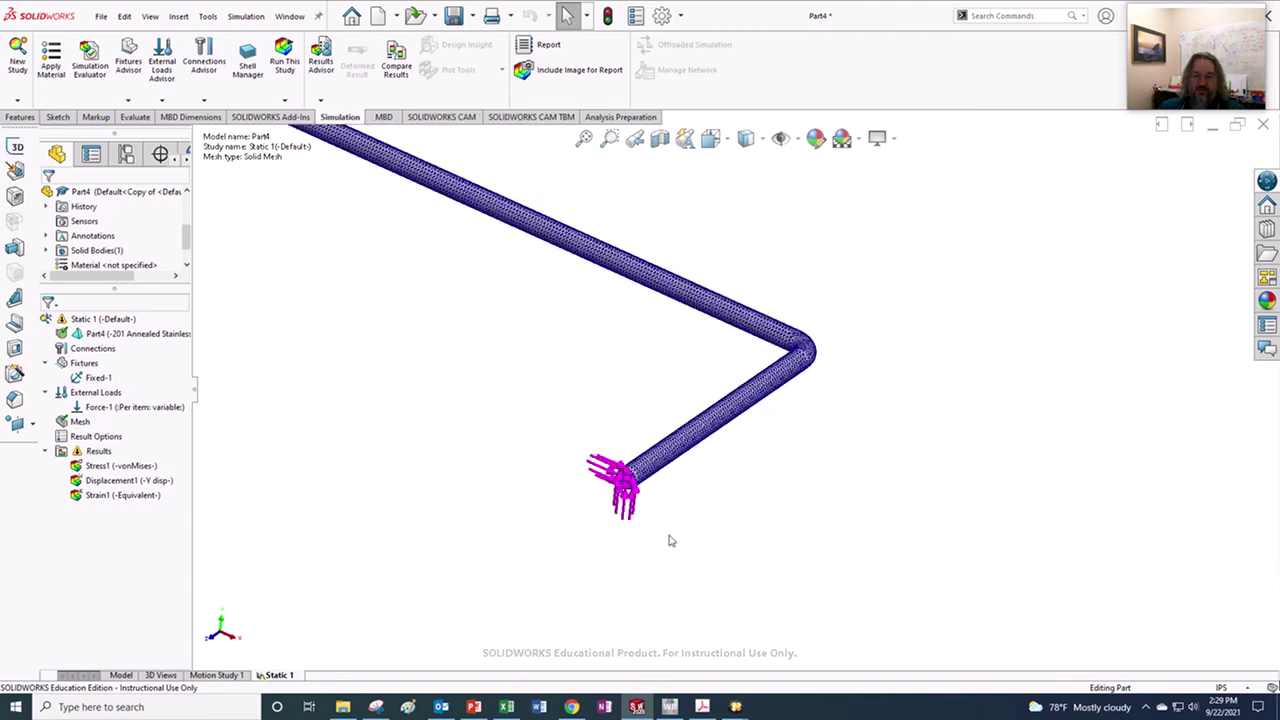
right_click(100, 320)
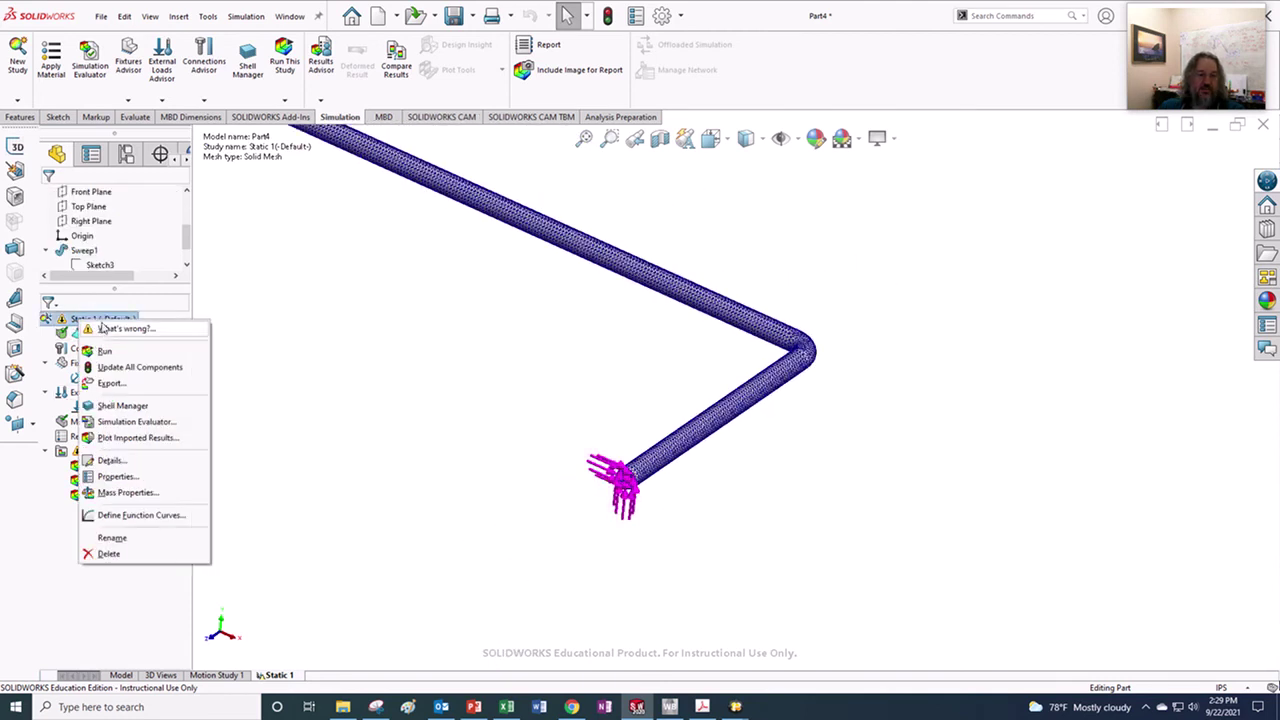
left_click(104, 351)
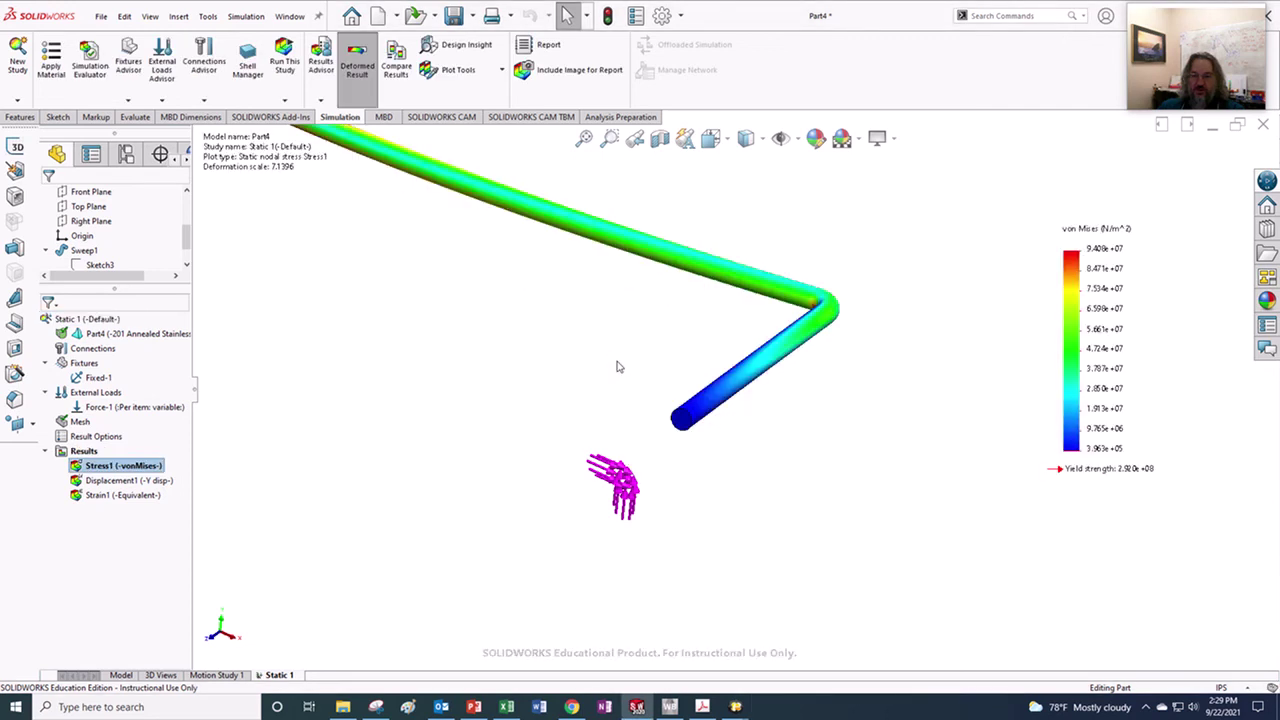
Step: Edit Force-1 on the bar's free end and reverse the direction of its first in-plane component
key("f")
middle_click_drag(714, 340, 705, 410)
middle_click_drag(797, 337, 790, 432)
scroll(790, 438, "down", 3)
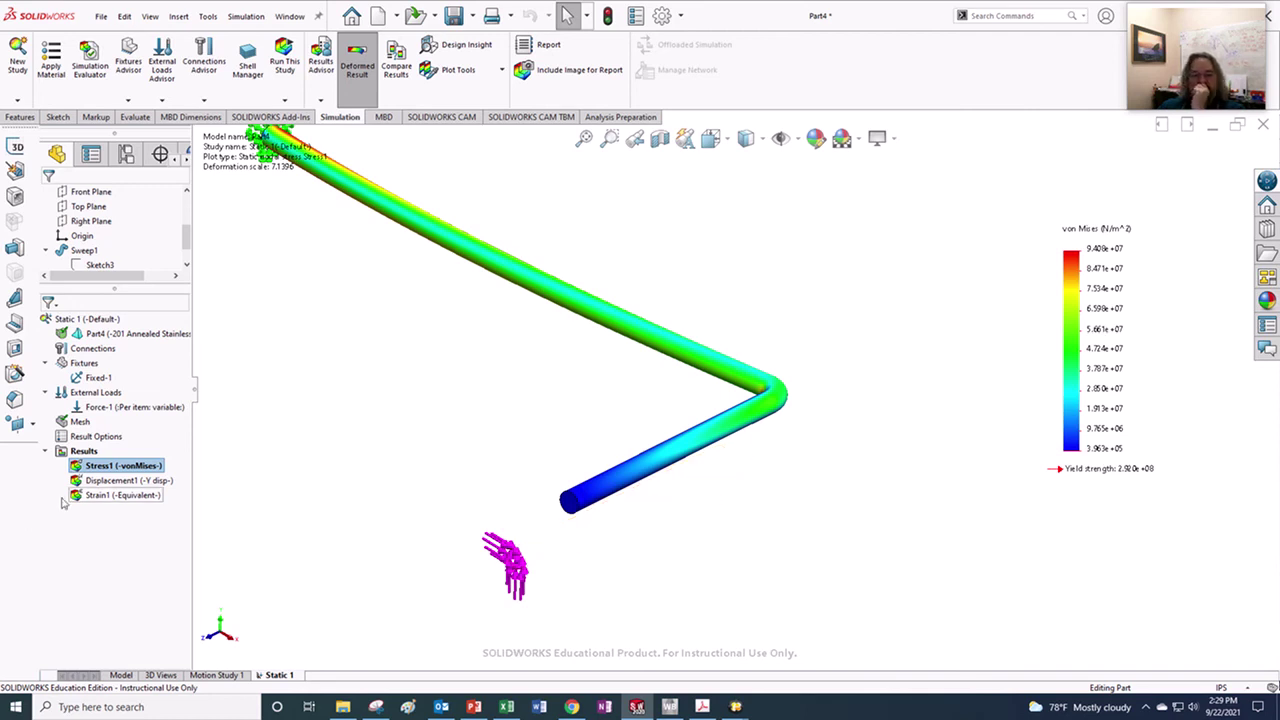
right_click(80, 412)
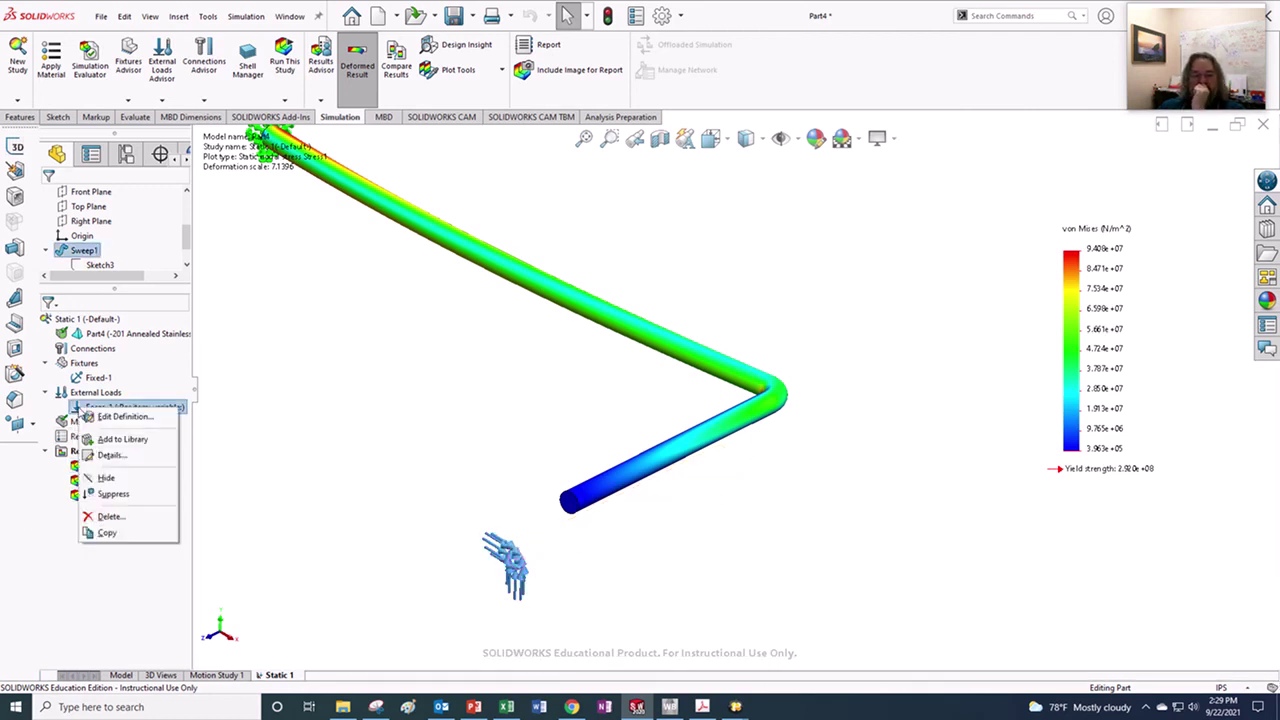
left_click(107, 420)
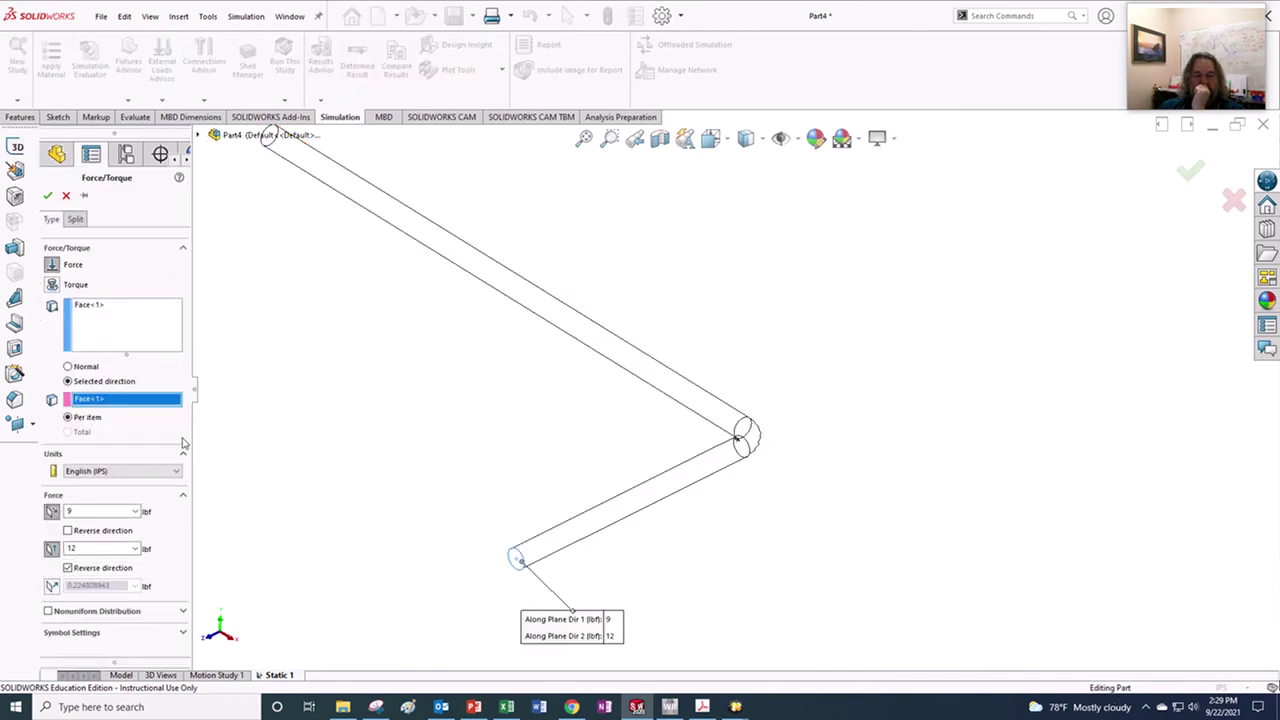
left_click(68, 569)
left_click(68, 569)
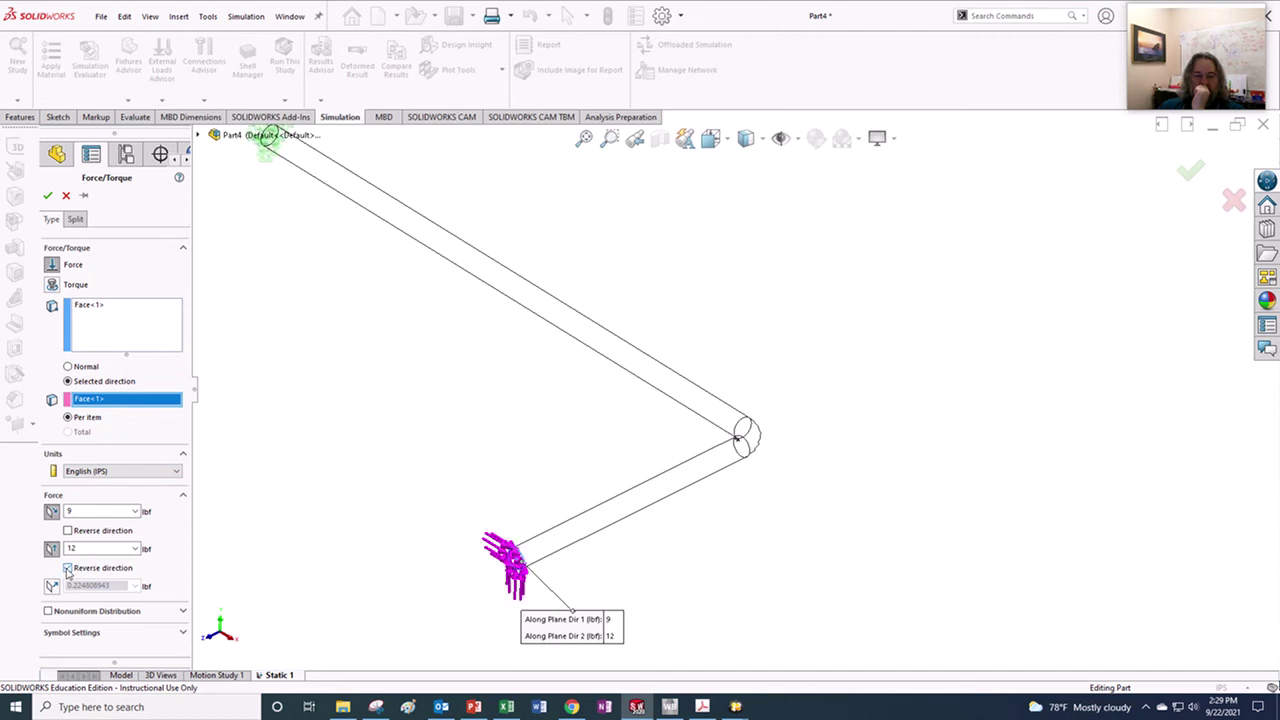
left_click(68, 569)
left_click(68, 569)
left_click(68, 531)
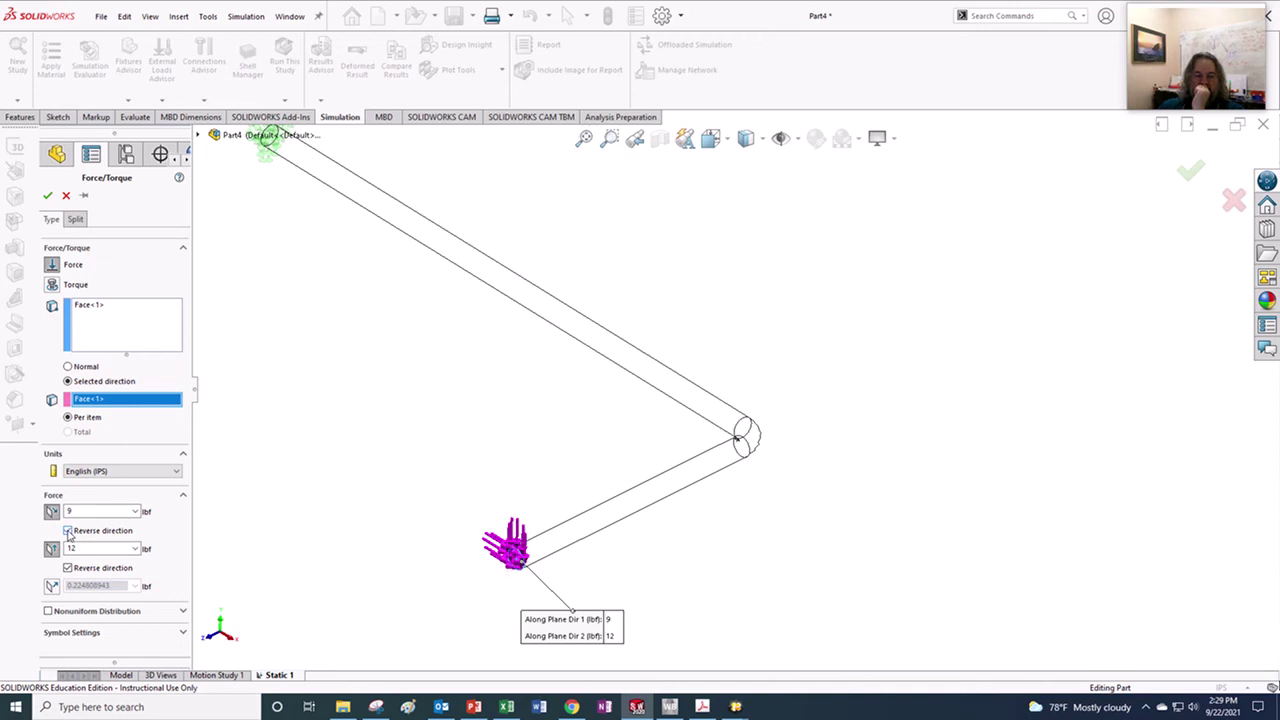
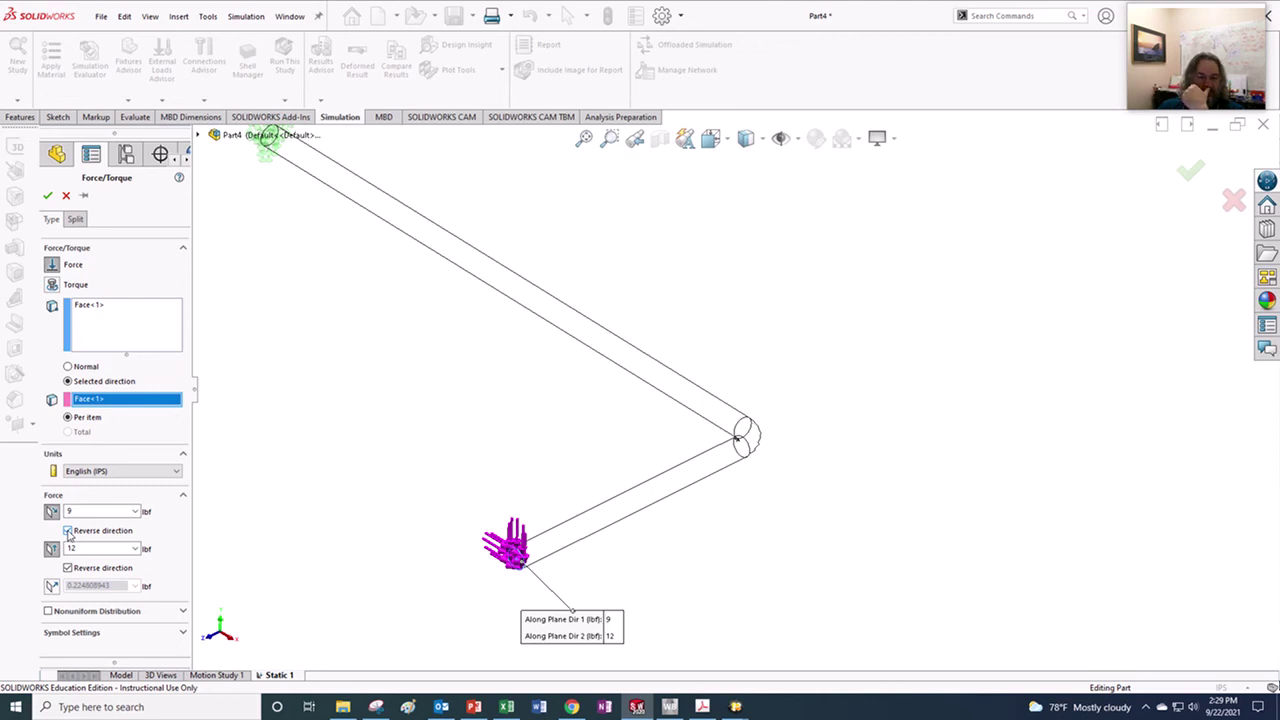
Step: Set Force-1 to 12 lbf along plane direction 1 and 9 lbf along plane direction 2, and accept the load
scroll(450, 555, "down", 5)
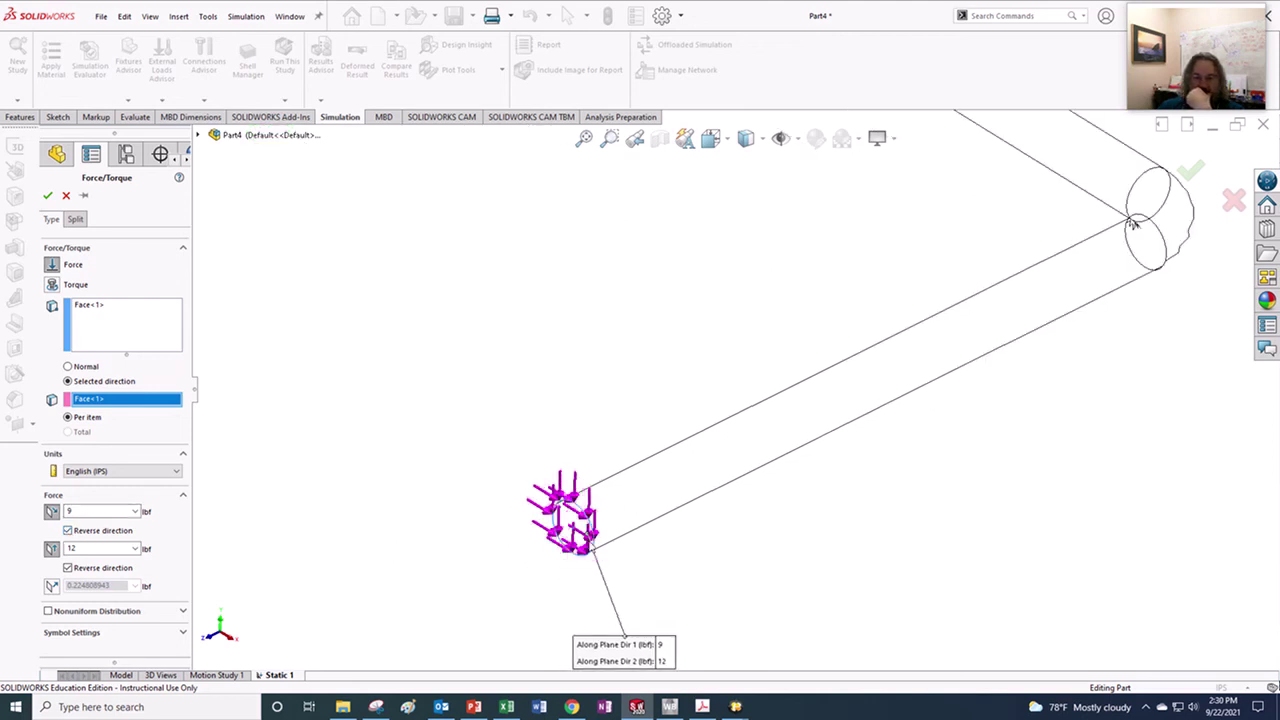
scroll(642, 523, "down", 4)
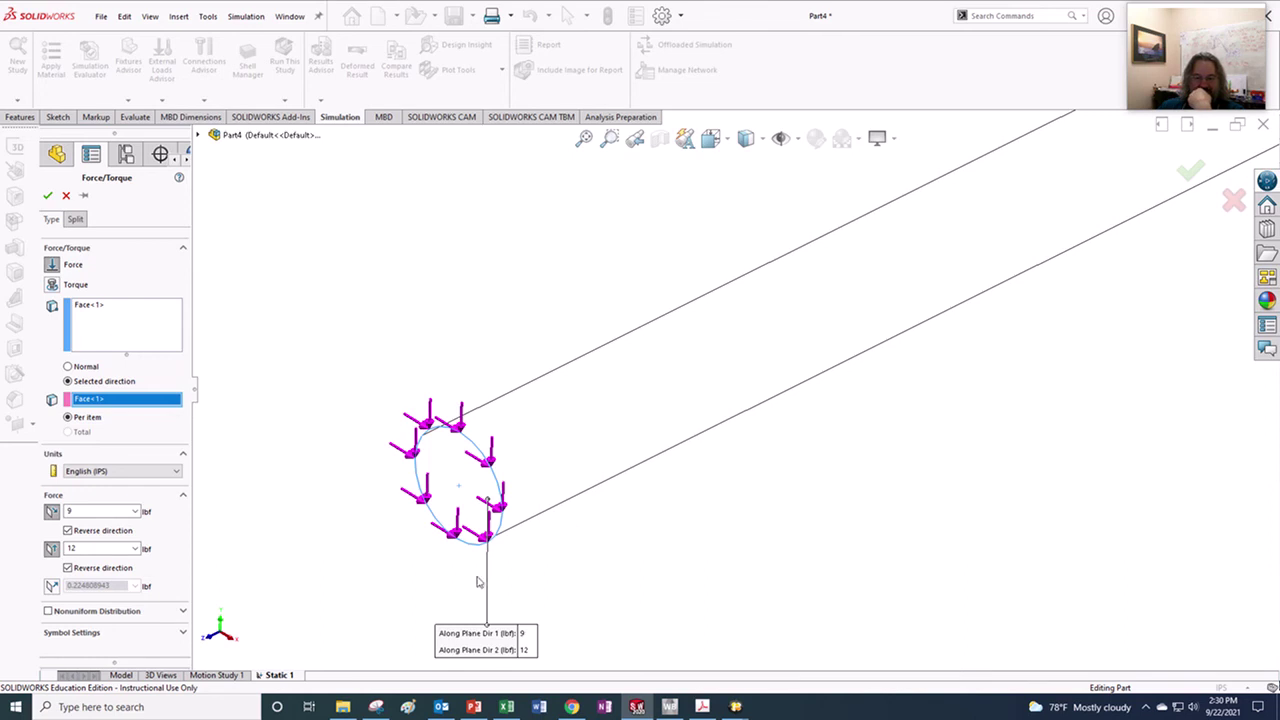
left_click(51, 512)
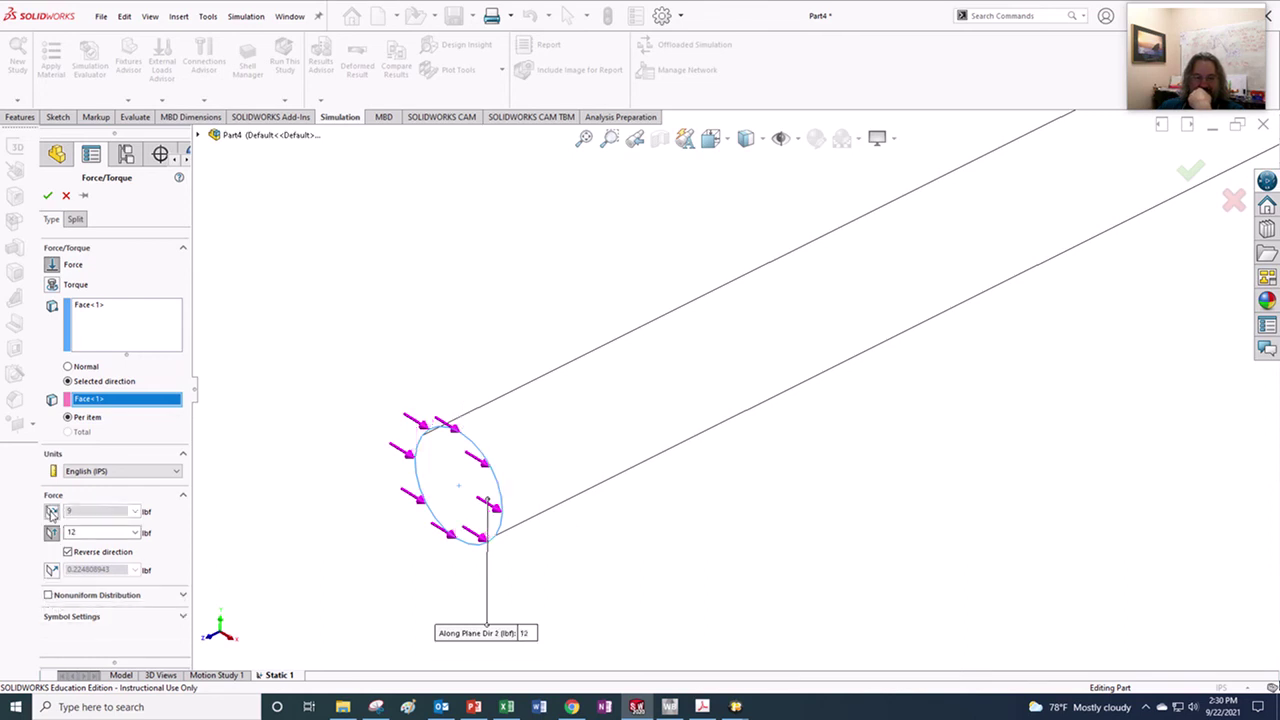
double_click(82, 533)
type("9")
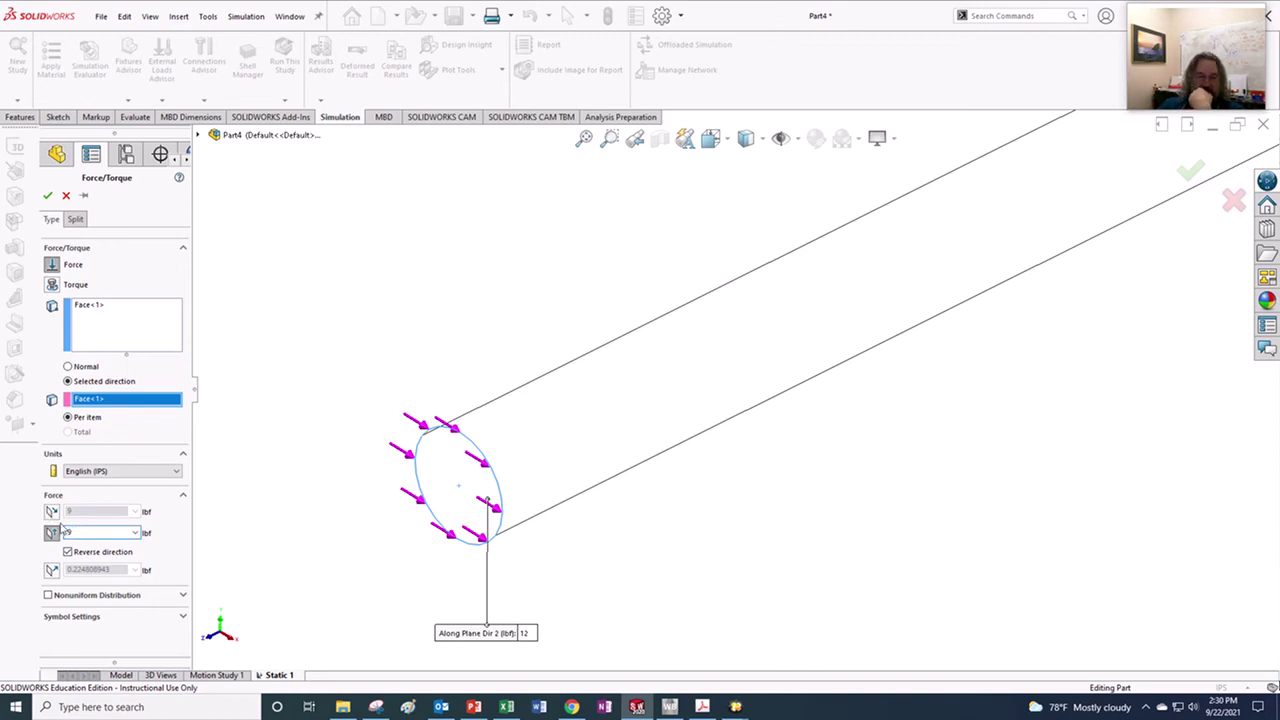
left_click(51, 512)
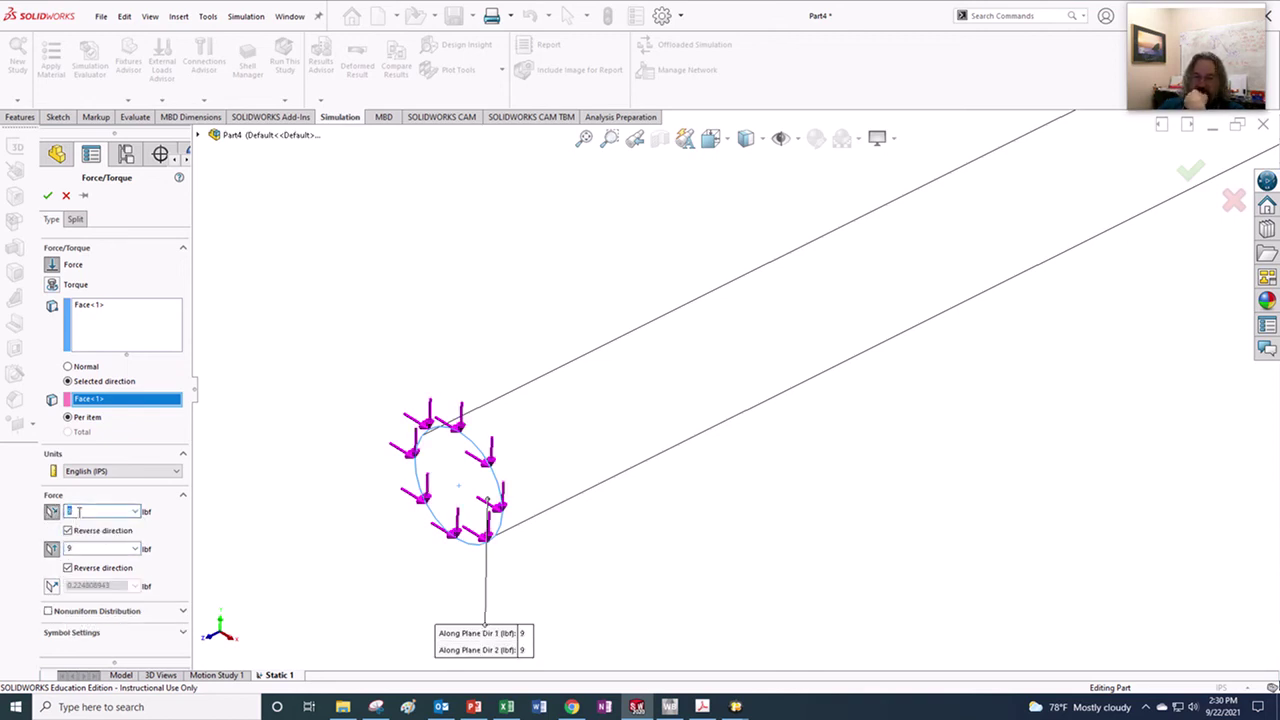
type("12")
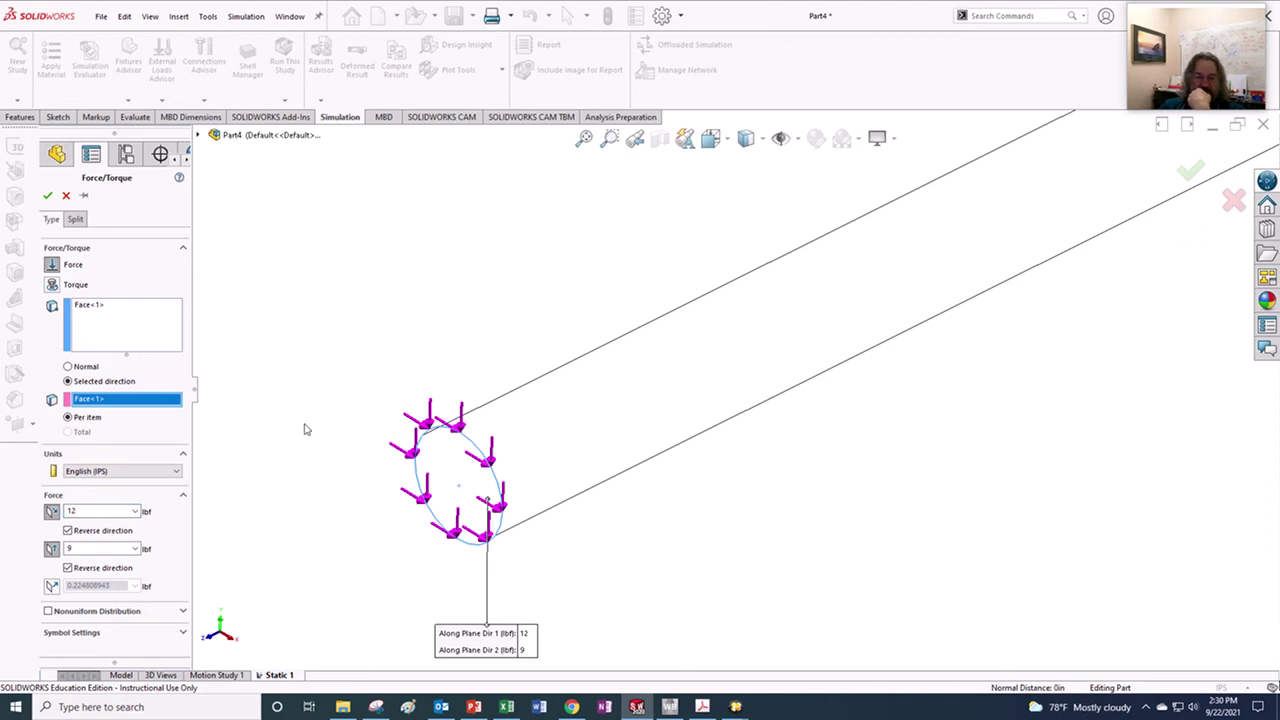
left_click(51, 549)
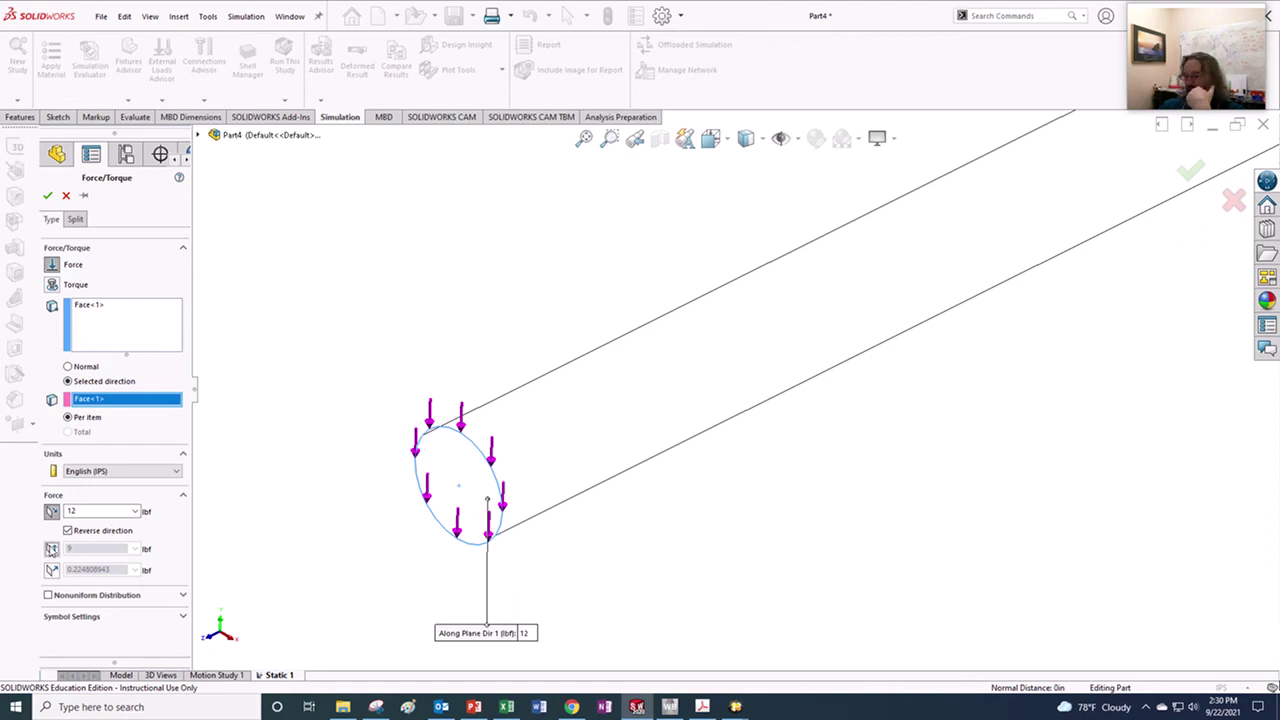
left_click(51, 549)
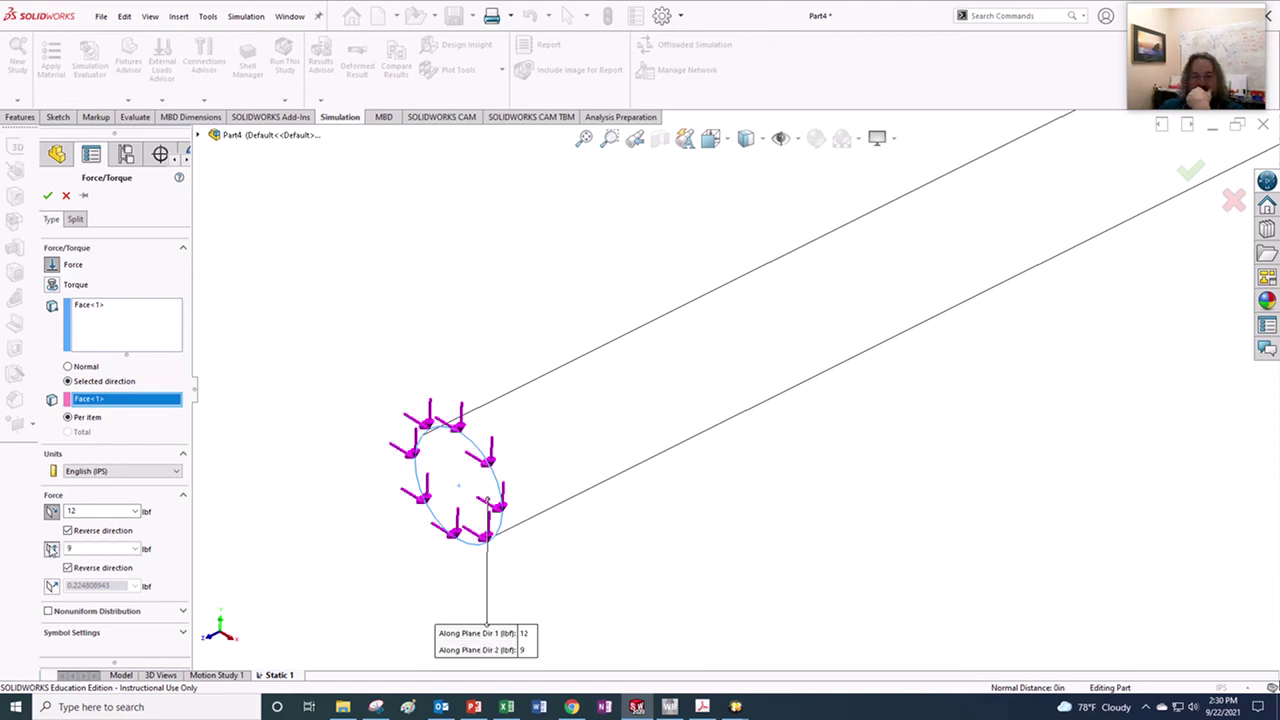
left_click(47, 196)
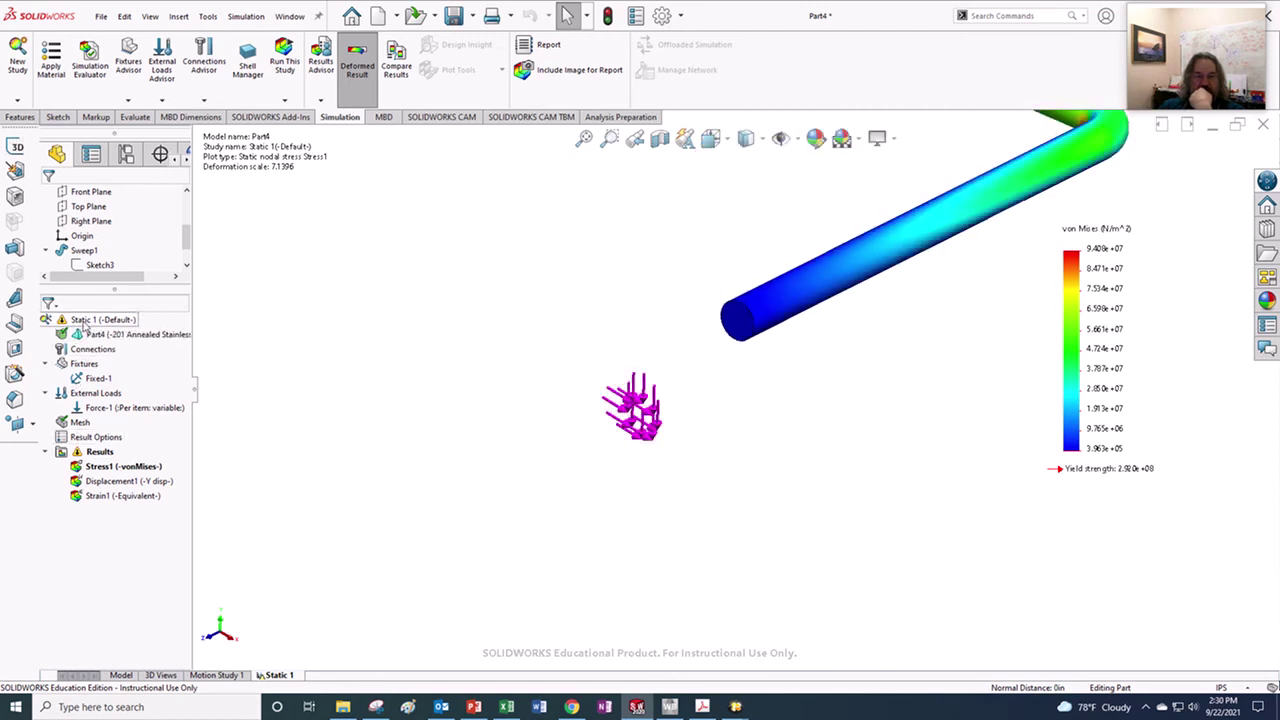
Step: Rerun the Static 1 study with the corrected load and view the whole bar's stress plot
right_click(86, 320)
left_click(109, 354)
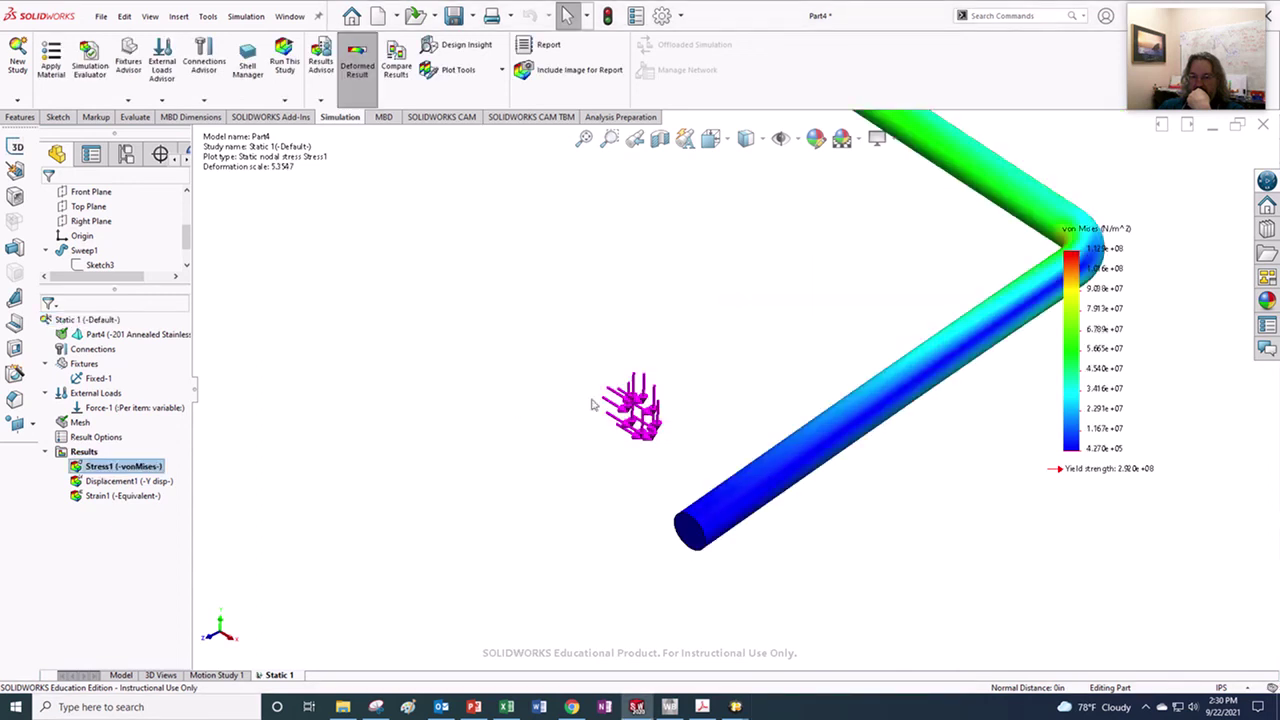
scroll(837, 474, "up", 8)
scroll(759, 319, "down", 3)
scroll(757, 319, "down", 1)
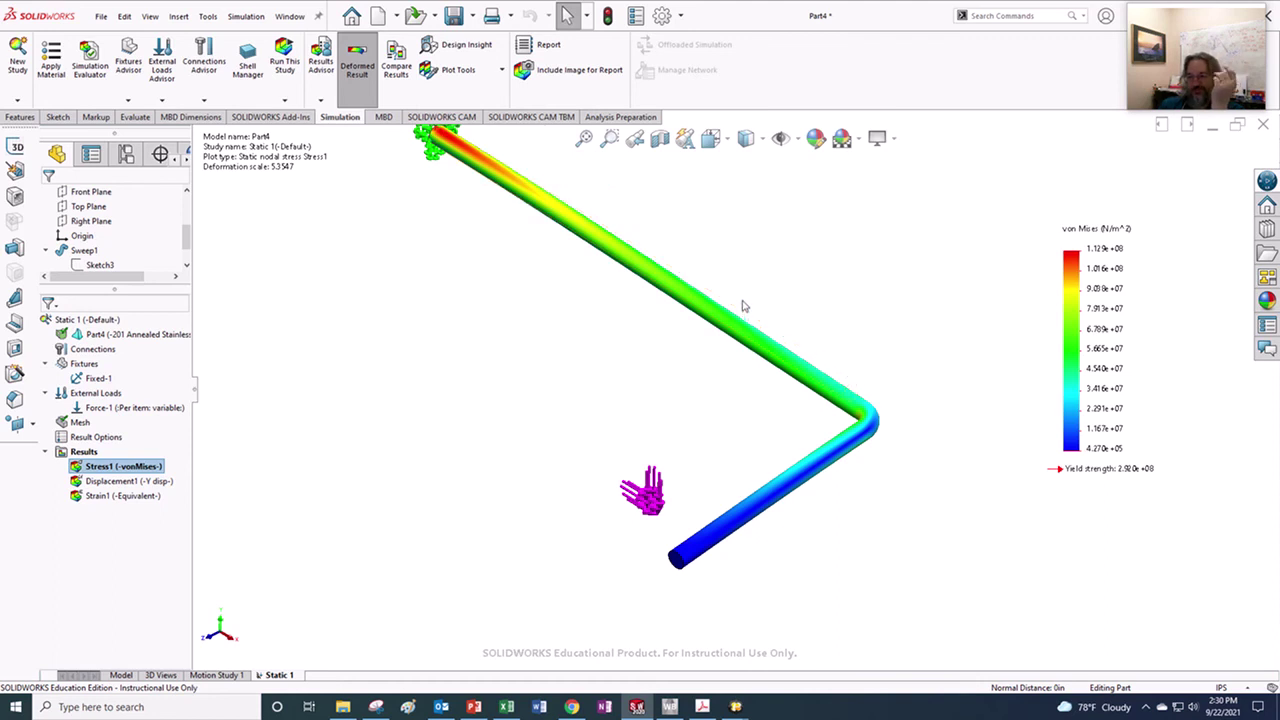
Step: Show the Displacement1 Y-displacement plot and look closely at the bar's free end
left_click(92, 482)
right_click(92, 483)
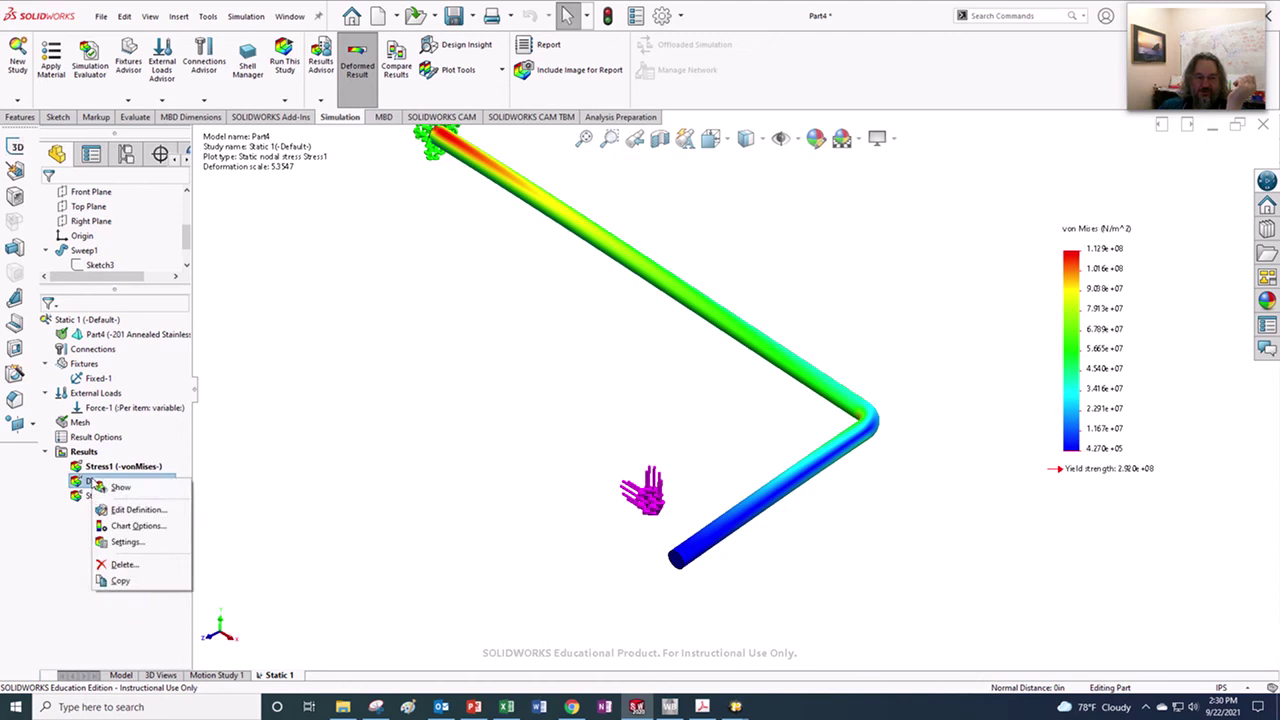
left_click(119, 488)
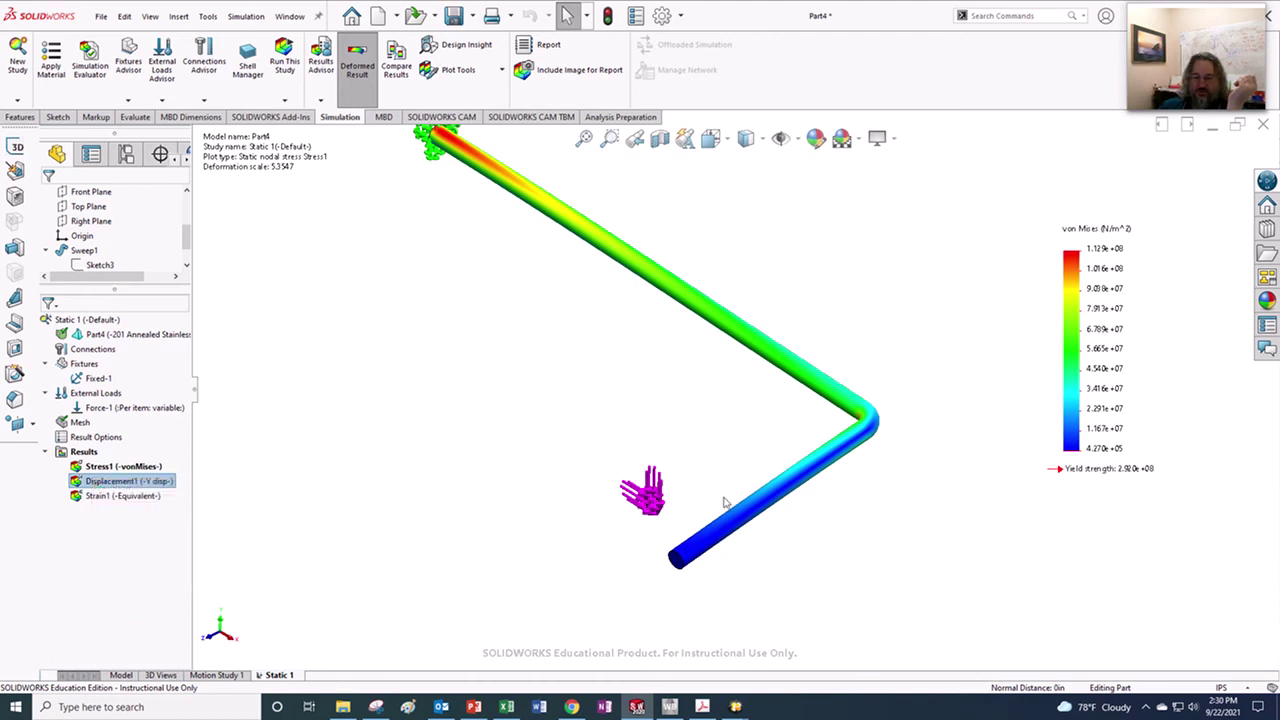
left_click_drag(738, 590, 794, 603)
scroll(770, 565, "down", 2)
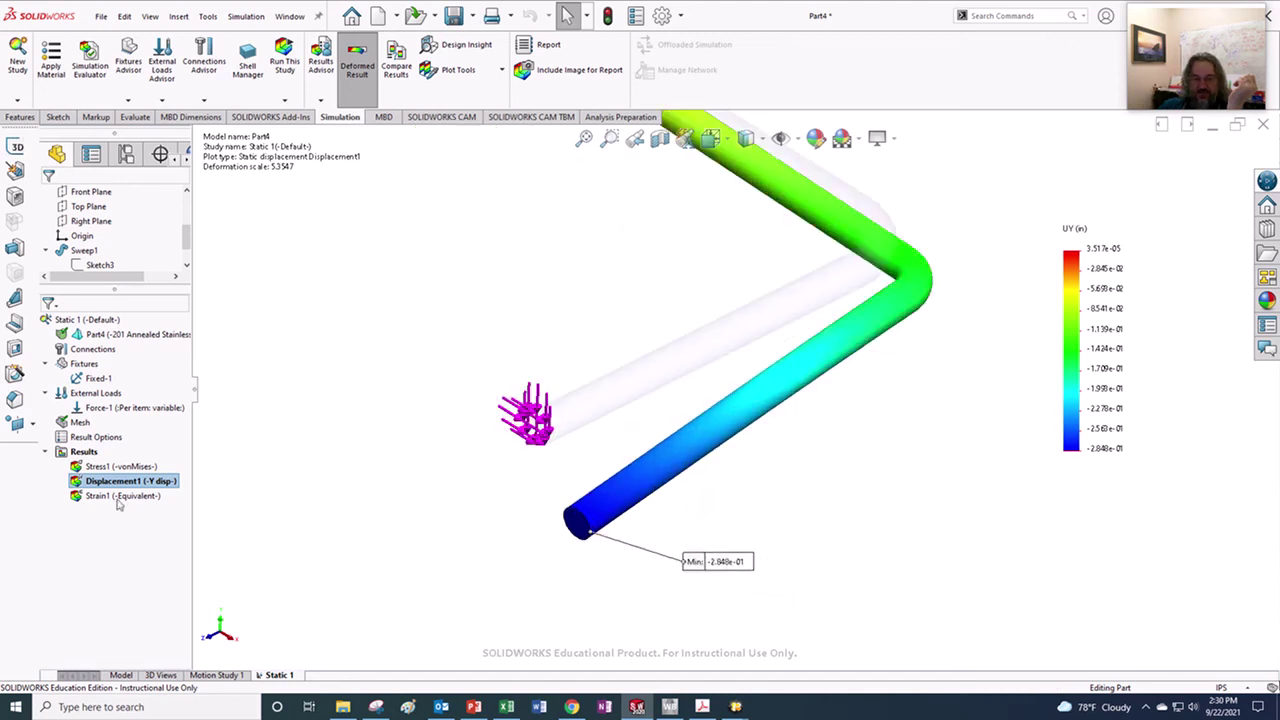
Step: Probe the Y displacement over the bar's free end face using the List Selected plot tool
right_click(104, 487)
left_click(437, 329)
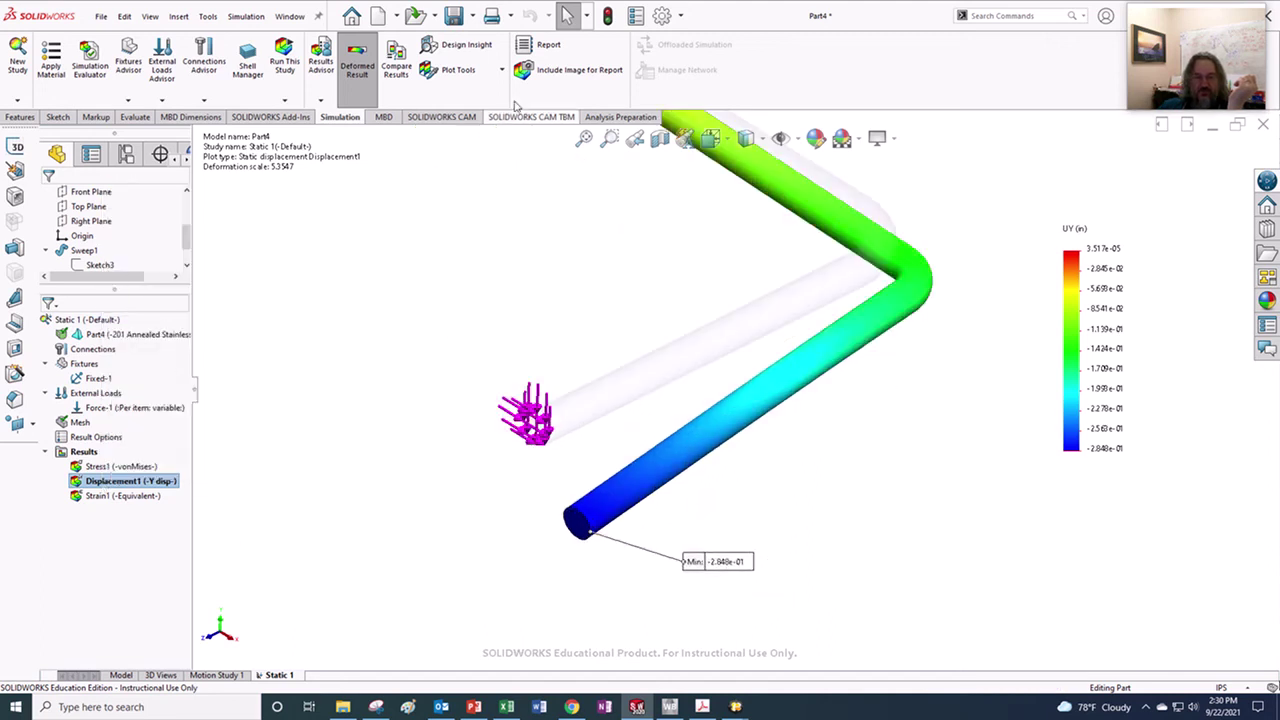
left_click(458, 69)
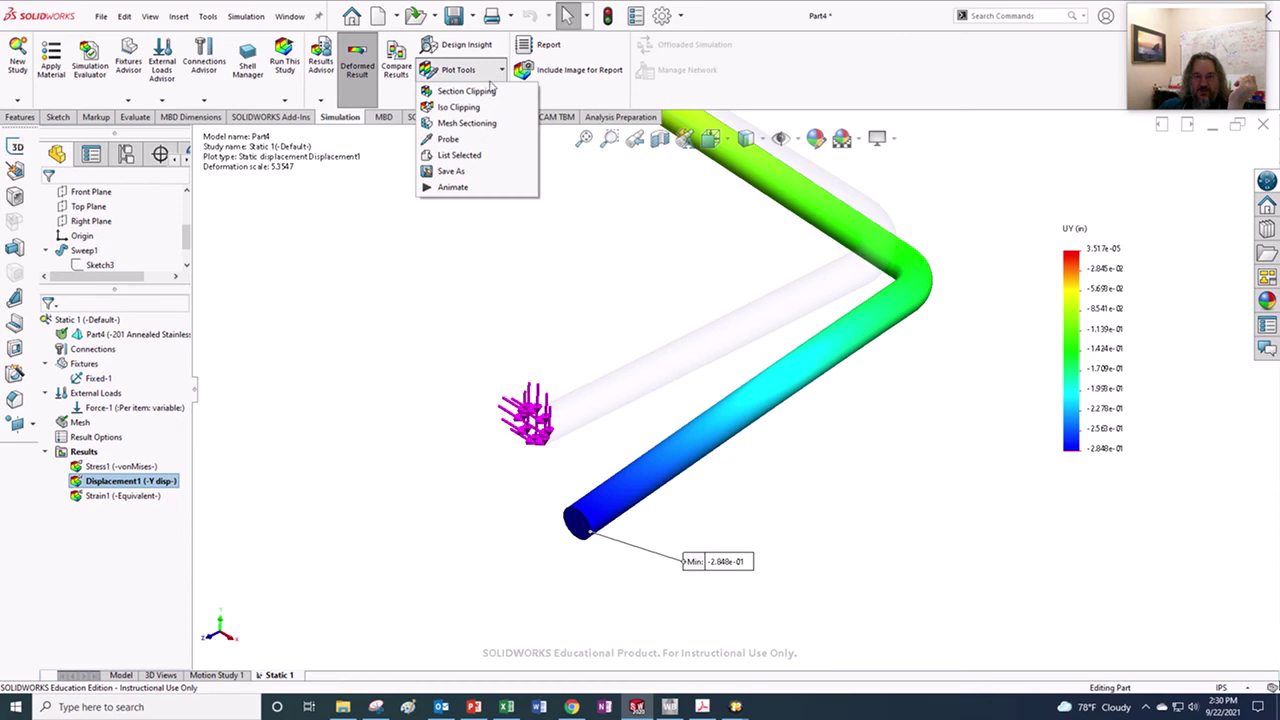
left_click(459, 155)
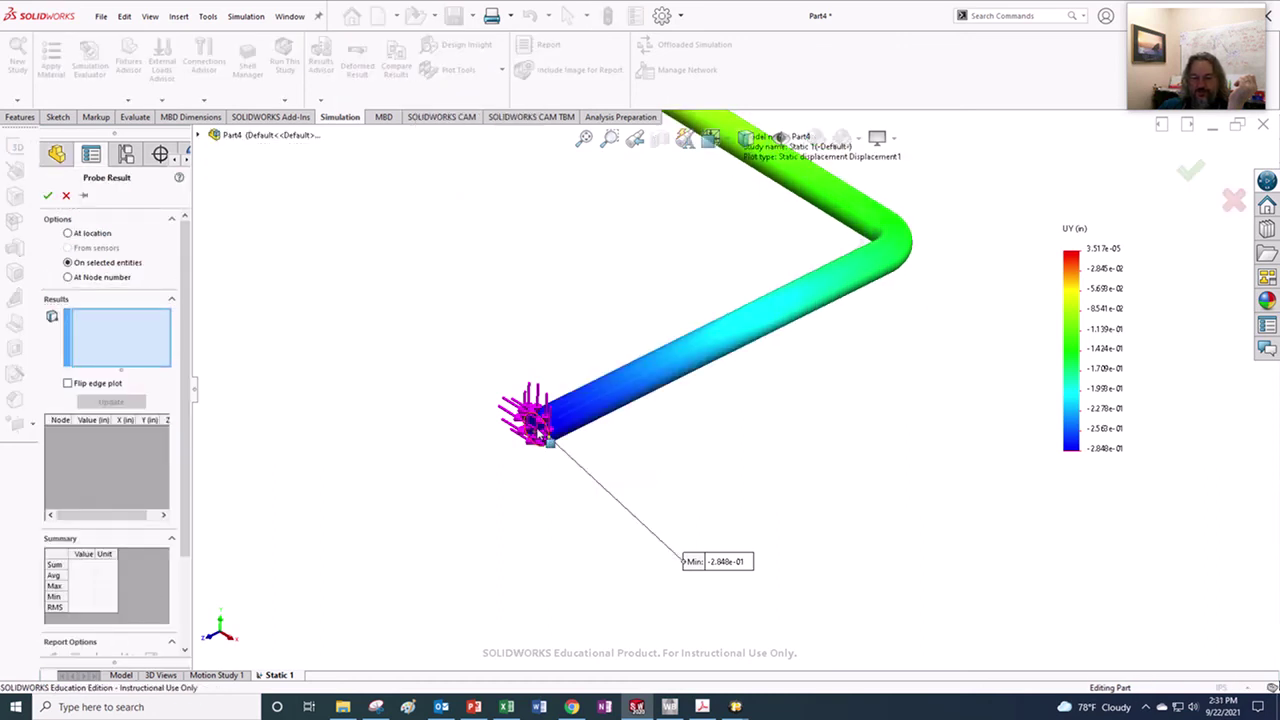
left_click(545, 437)
left_click(111, 401)
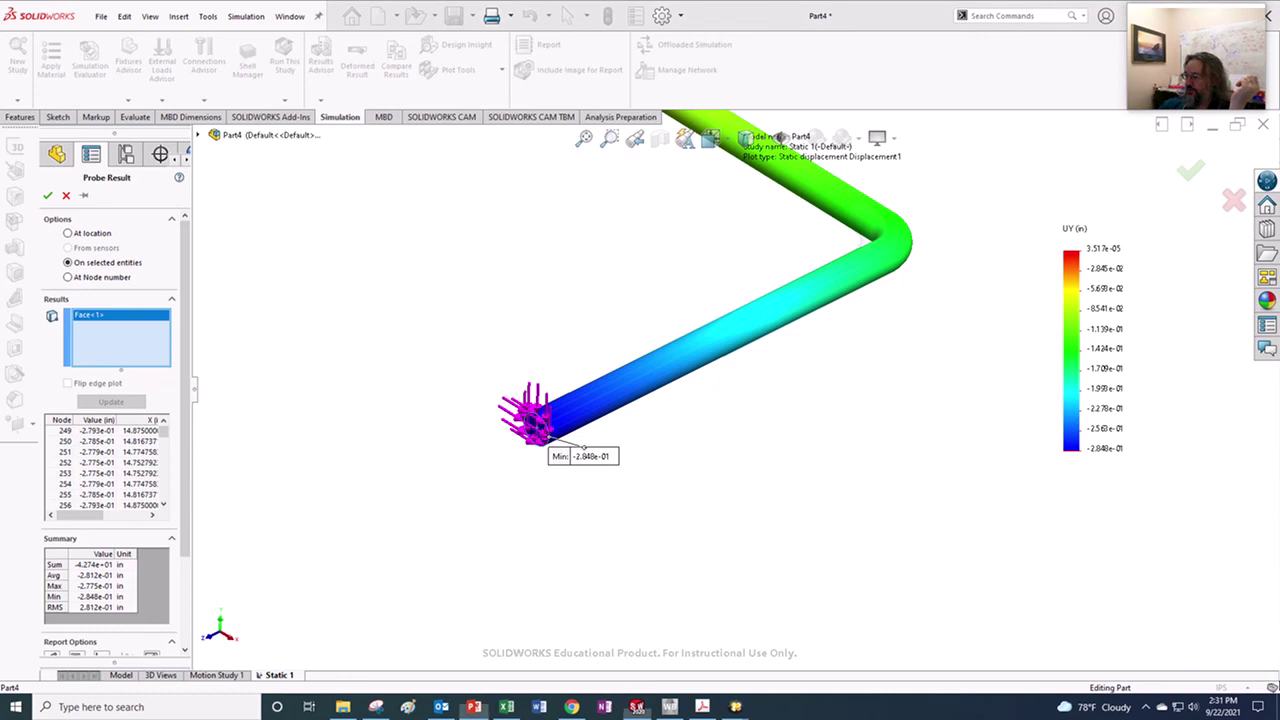
Step: Compare the probed Y deflection with the answers on the PowerPoint class slide, return to SolidWorks and close the probe
left_click_drag(1279, 170, 612, 3)
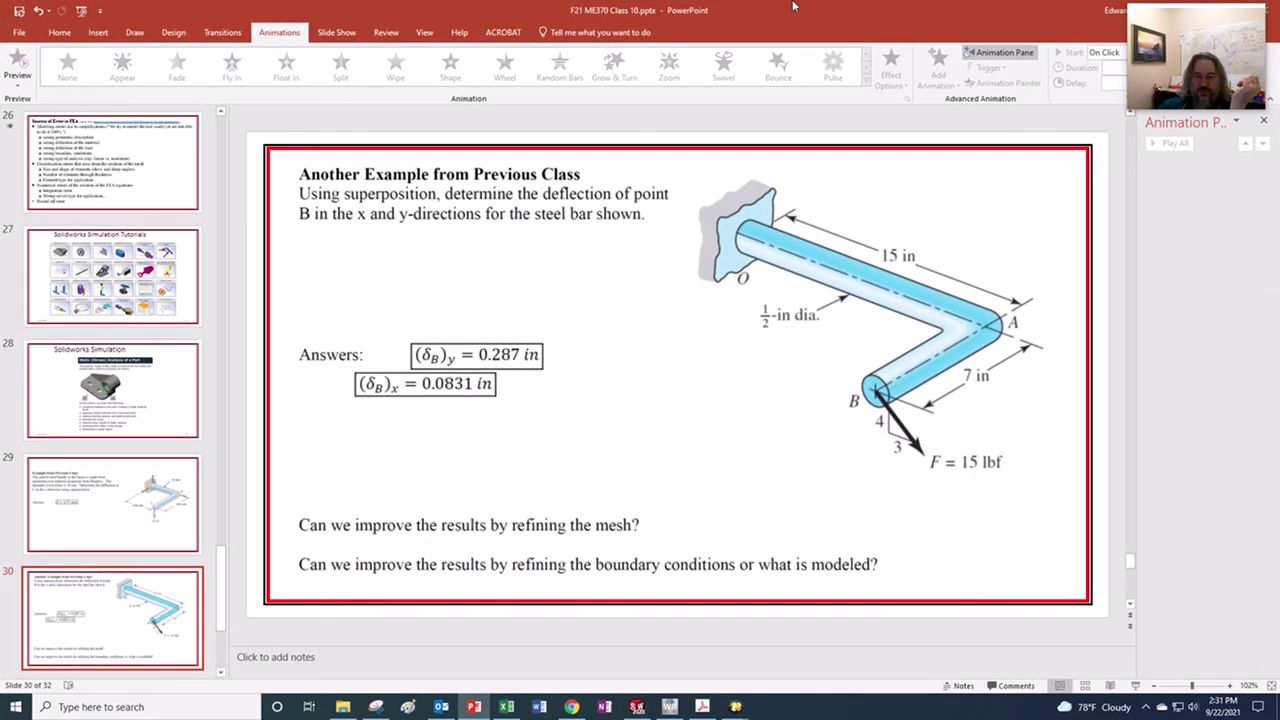
left_click_drag(793, 6, 1279, 214)
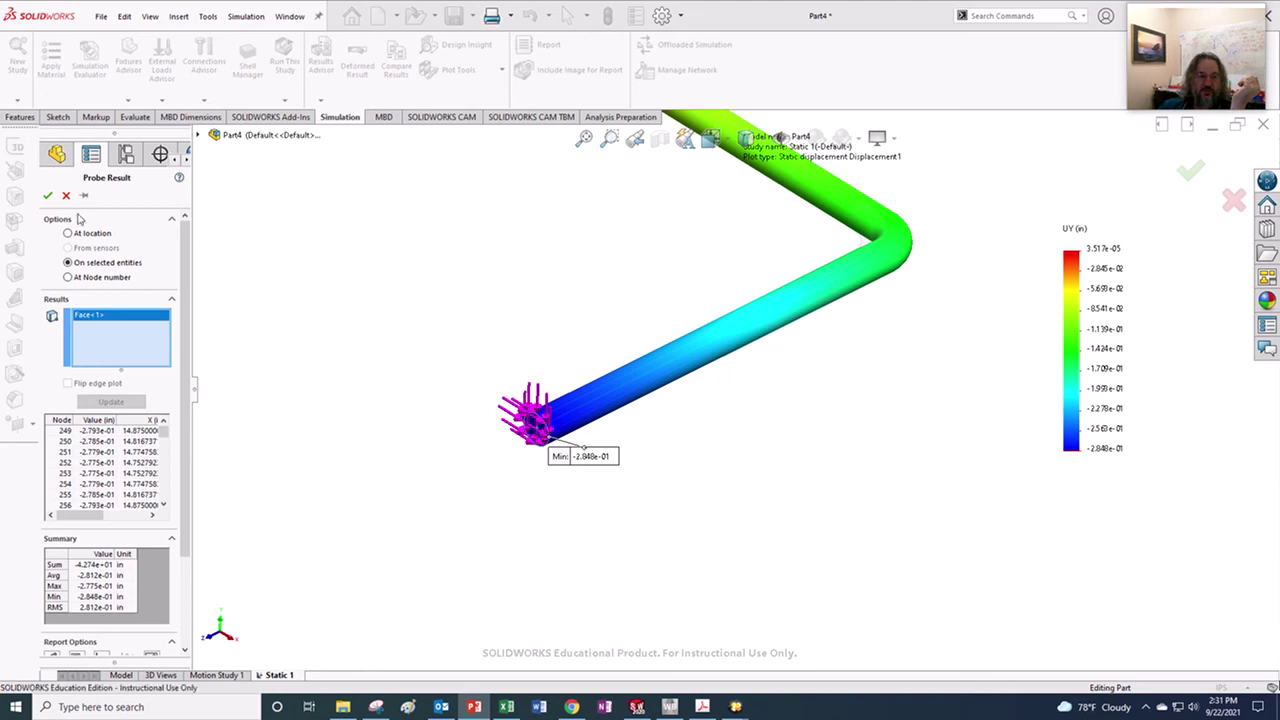
left_click(47, 195)
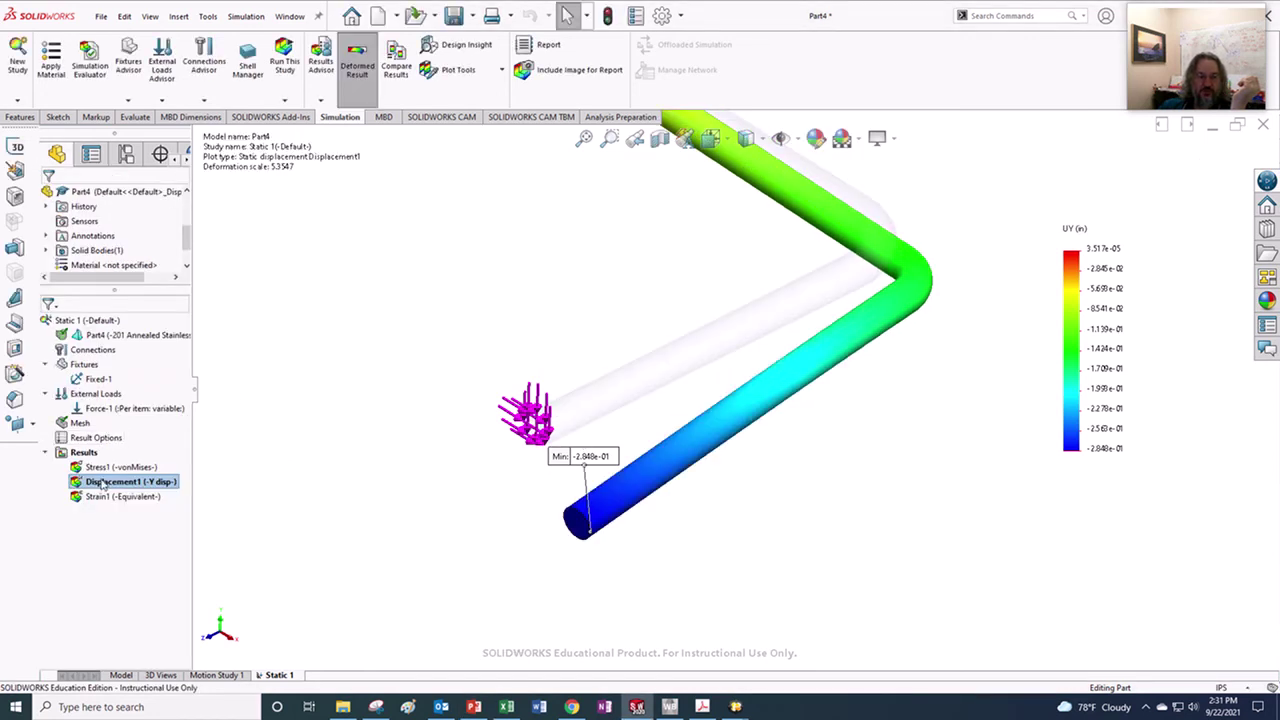
Step: Copy the Displacement1 plot and paste the duplicate into the study's Results folder
right_click(101, 484)
key("Escape")
right_click(136, 482)
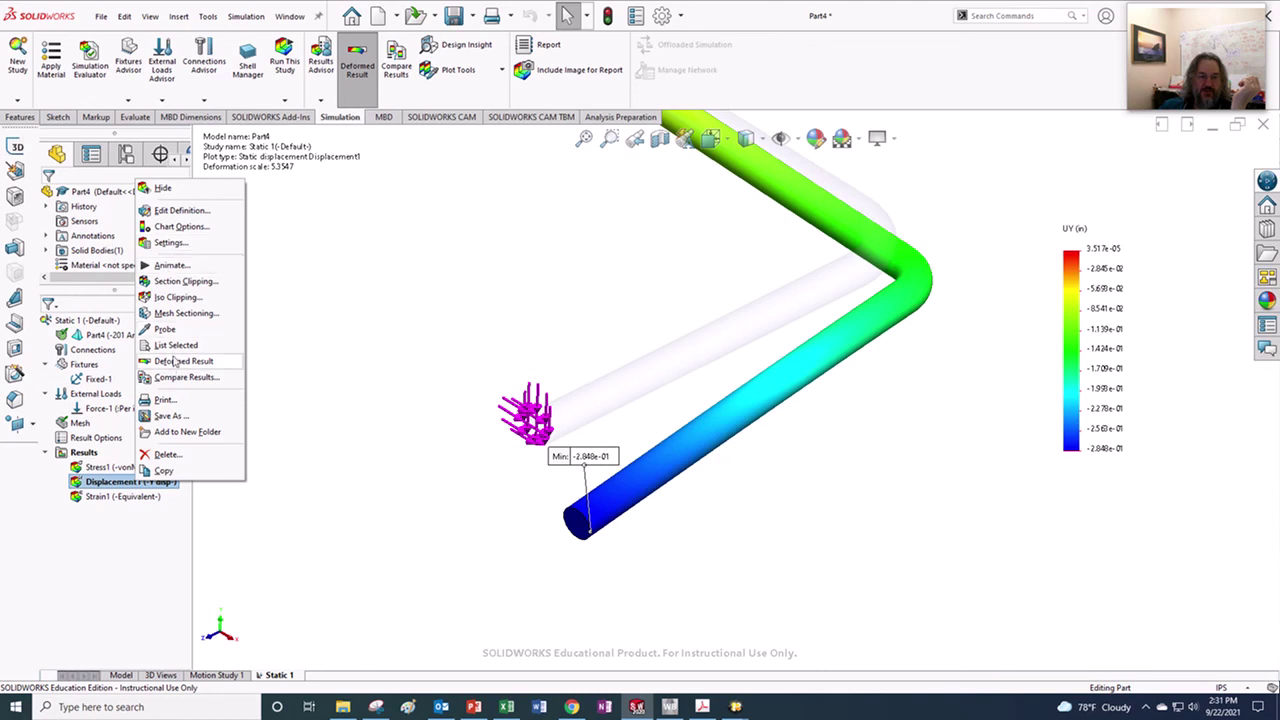
left_click(166, 470)
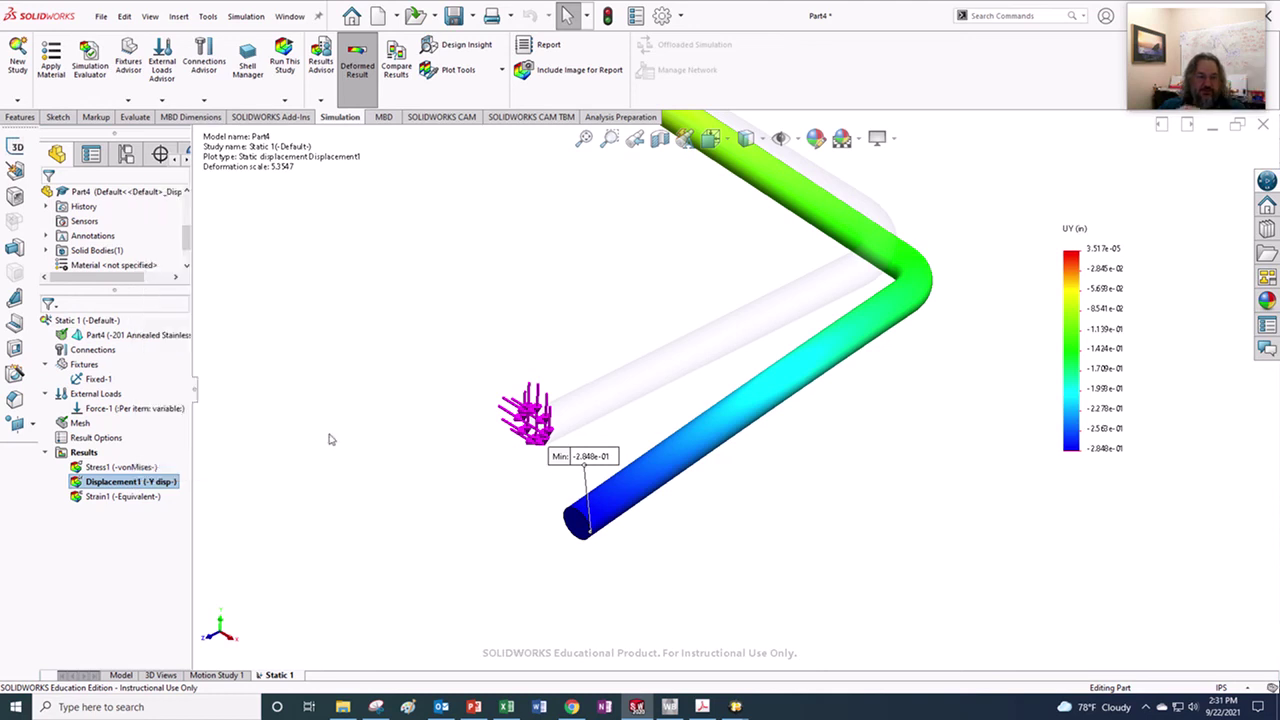
right_click(93, 453)
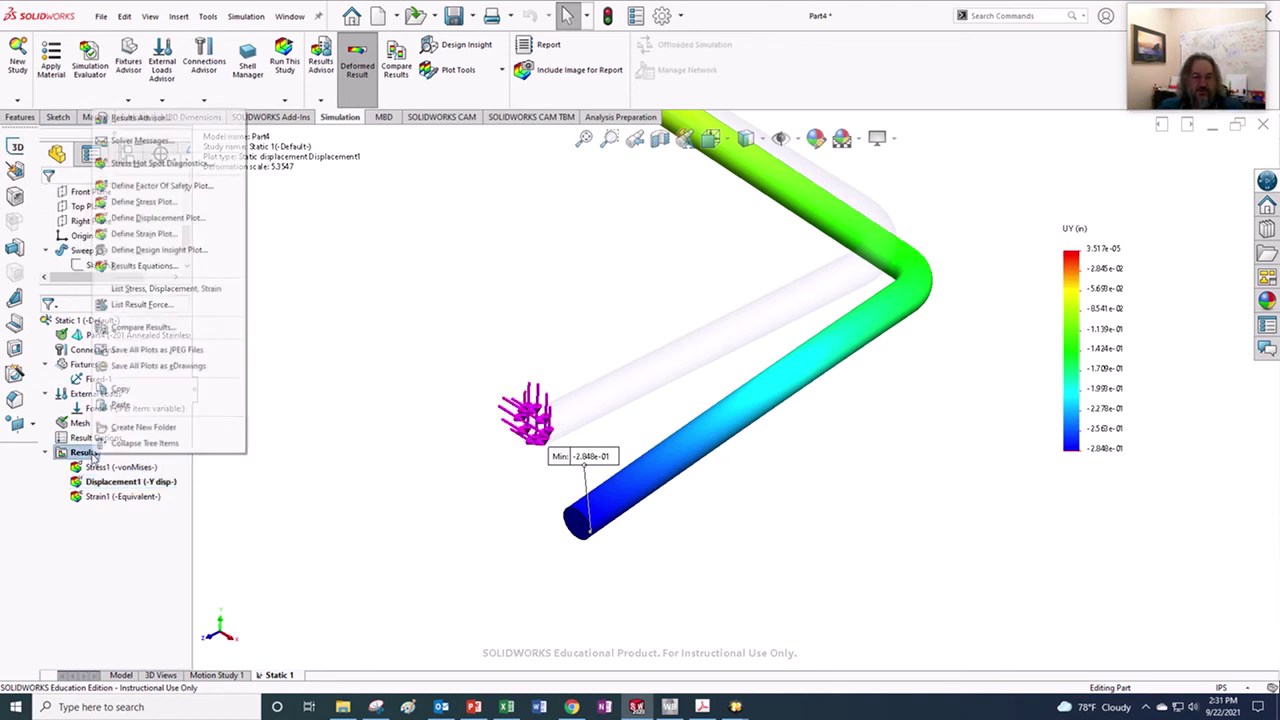
left_click(120, 405)
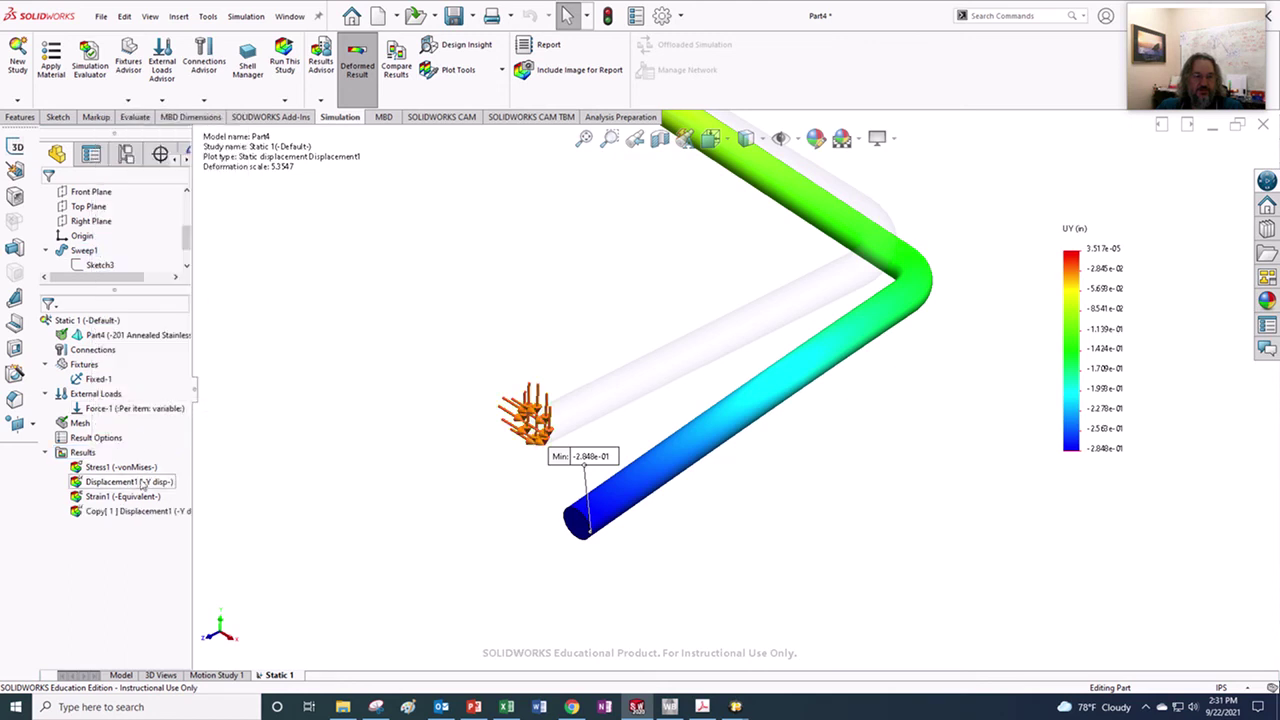
Step: Show the copied Displacement1 plot and change its displayed component to UX: X Displacement
right_click(116, 511)
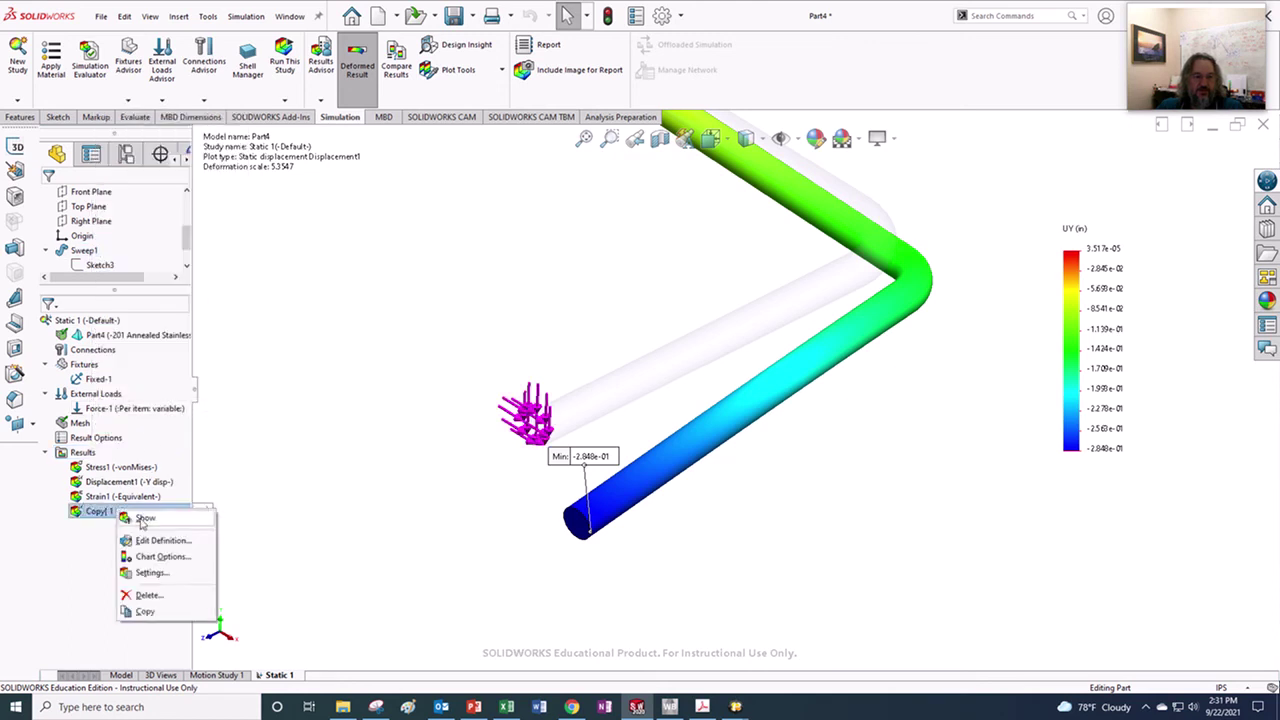
left_click(143, 520)
right_click(128, 511)
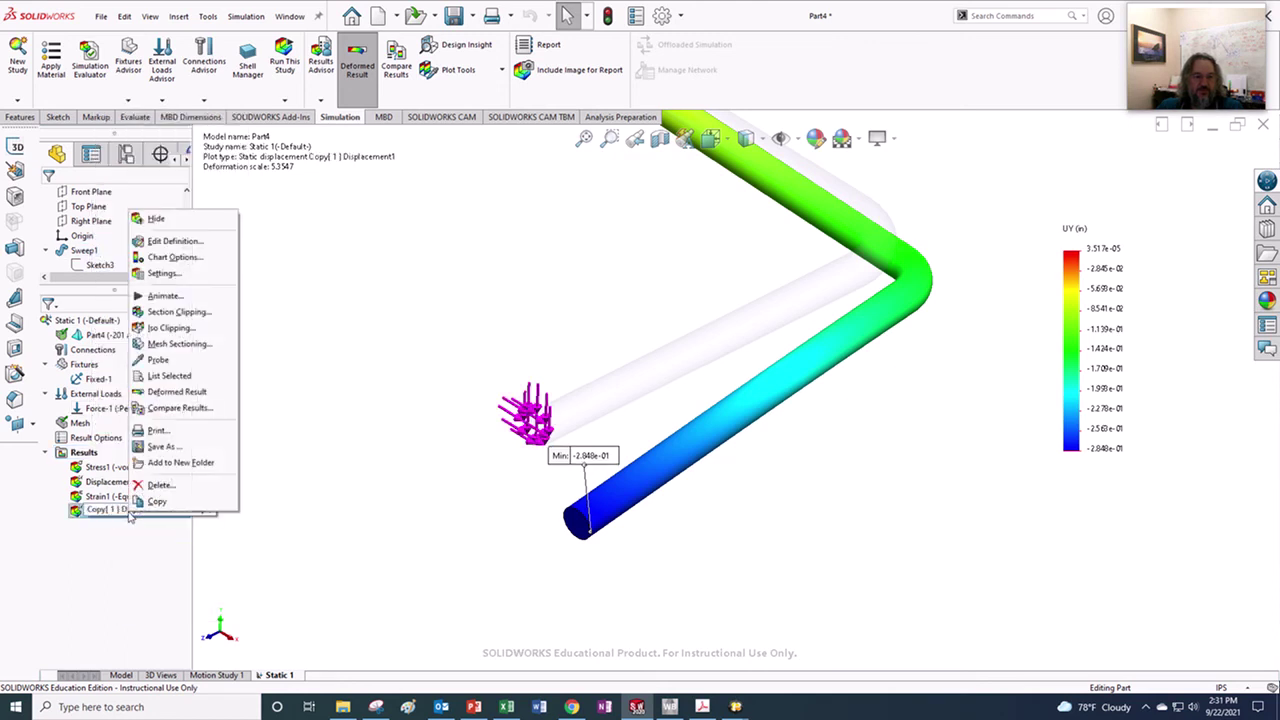
left_click(400, 310)
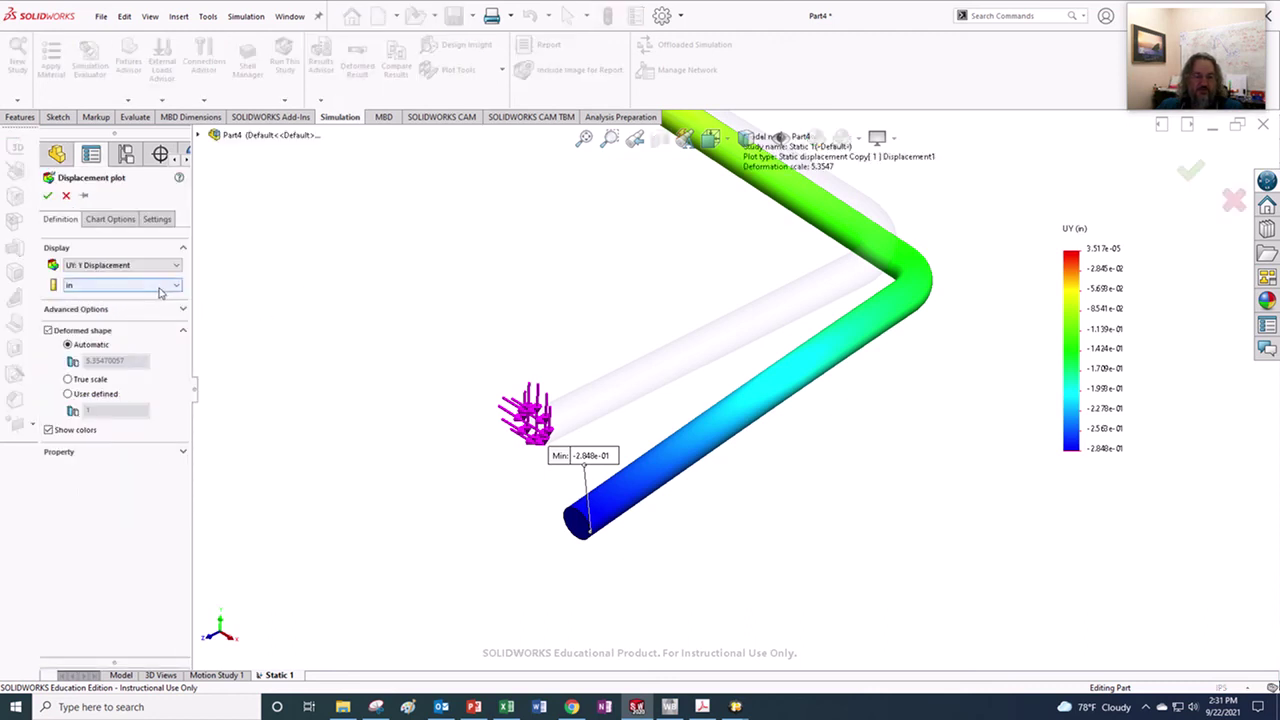
left_click(176, 266)
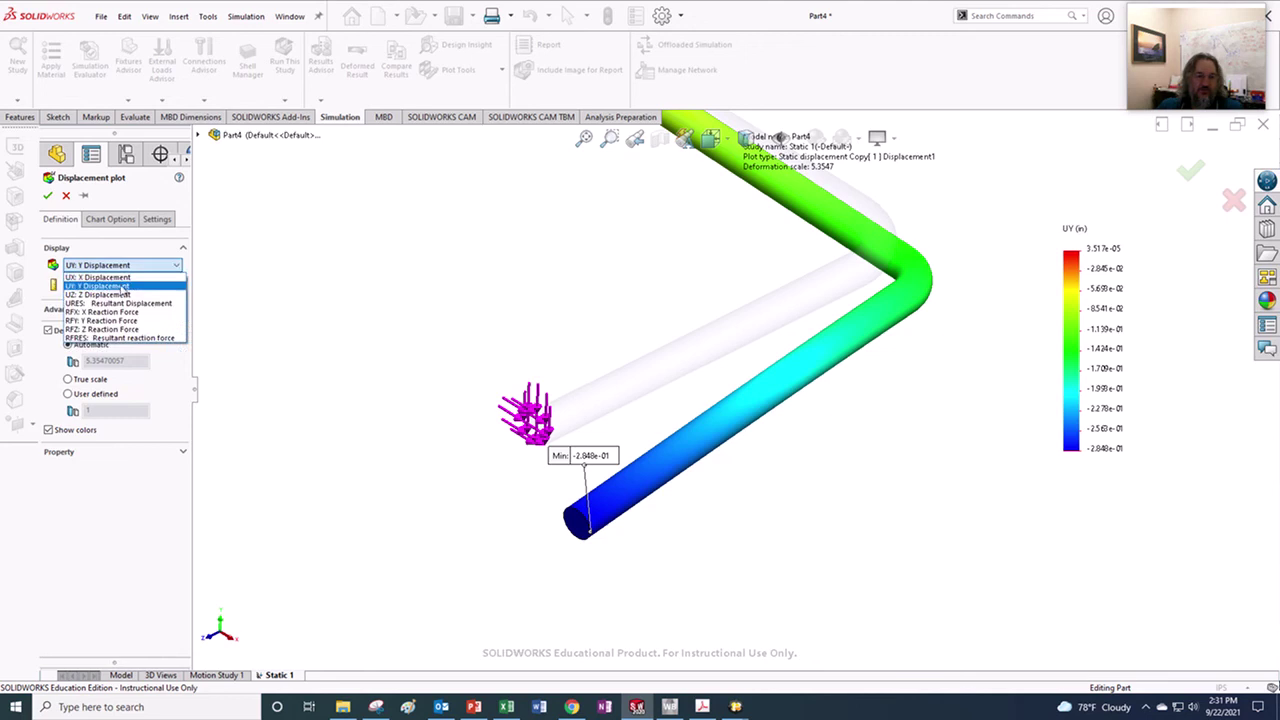
left_click(118, 277)
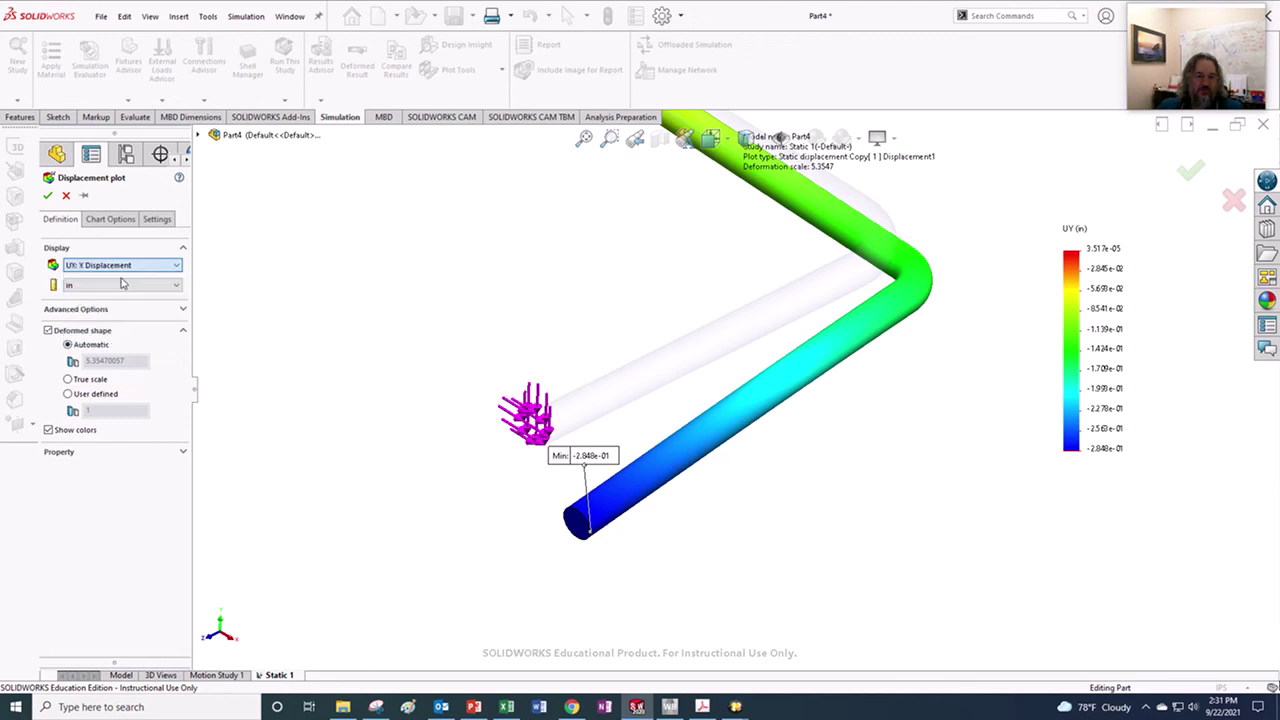
left_click(47, 196)
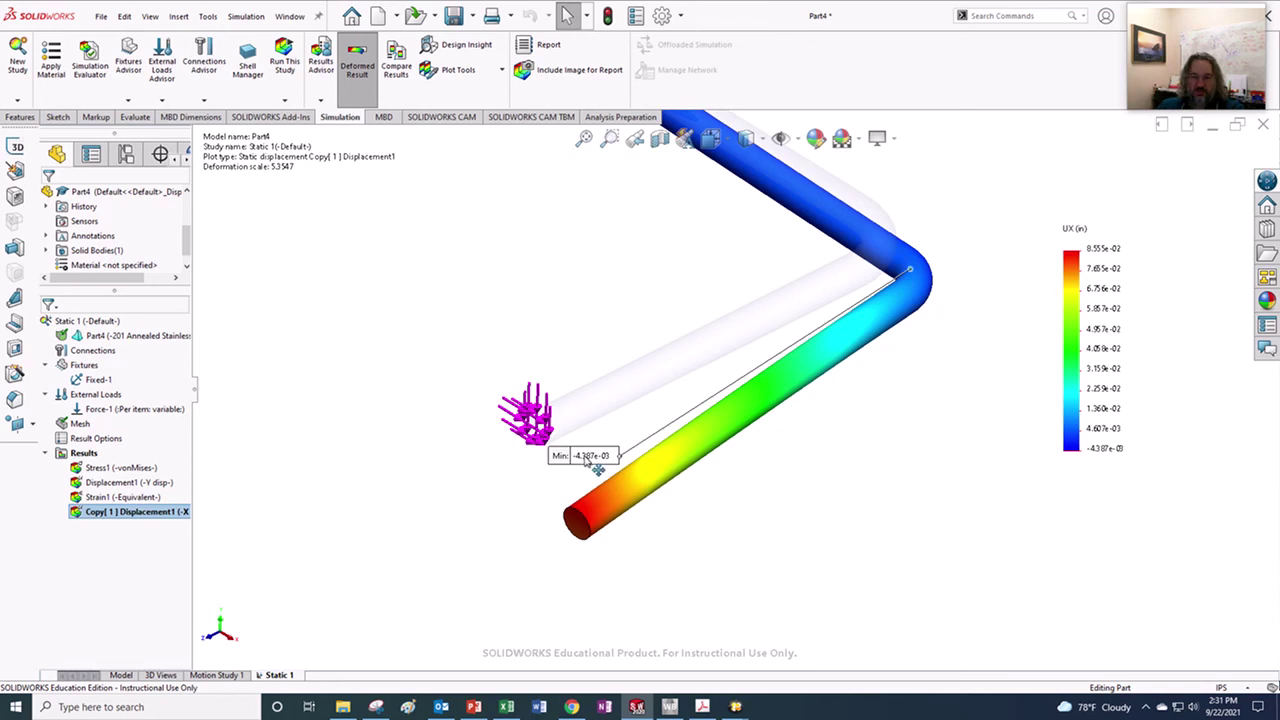
Step: In the X-displacement plot's chart options, turn off the min annotation, turn on the max annotation and move its label nearer the free end
right_click(115, 511)
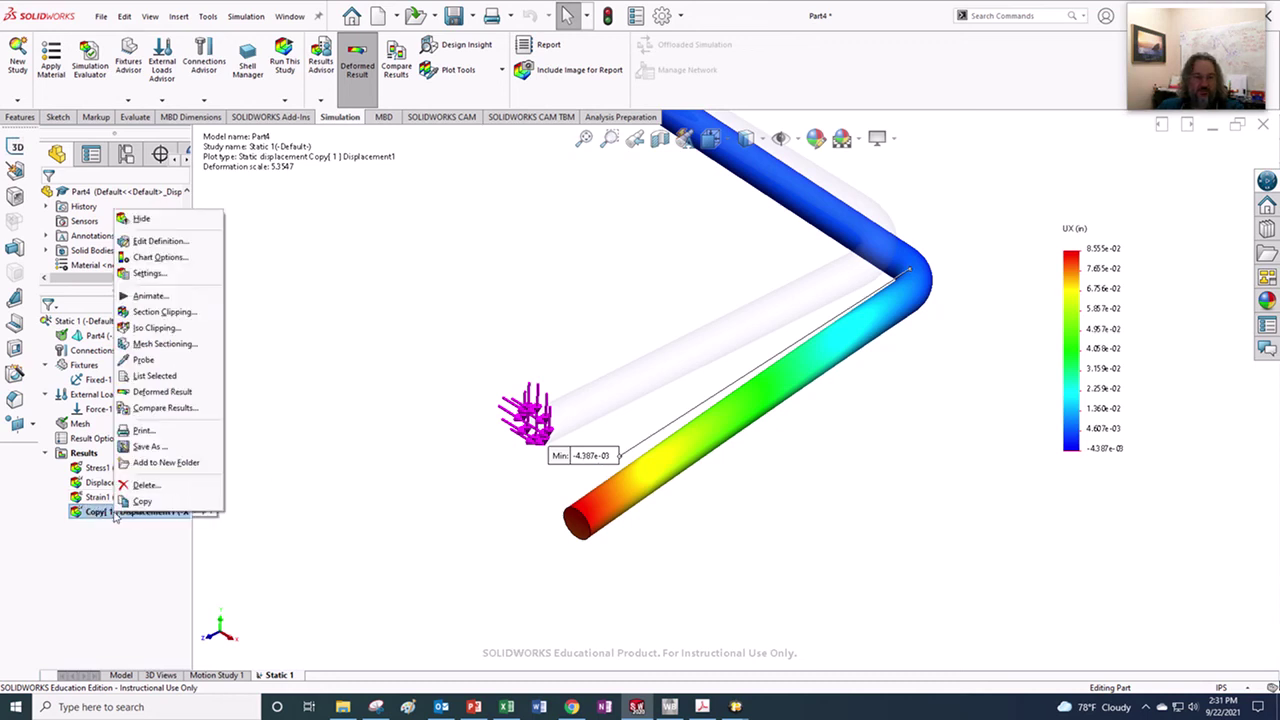
left_click(158, 242)
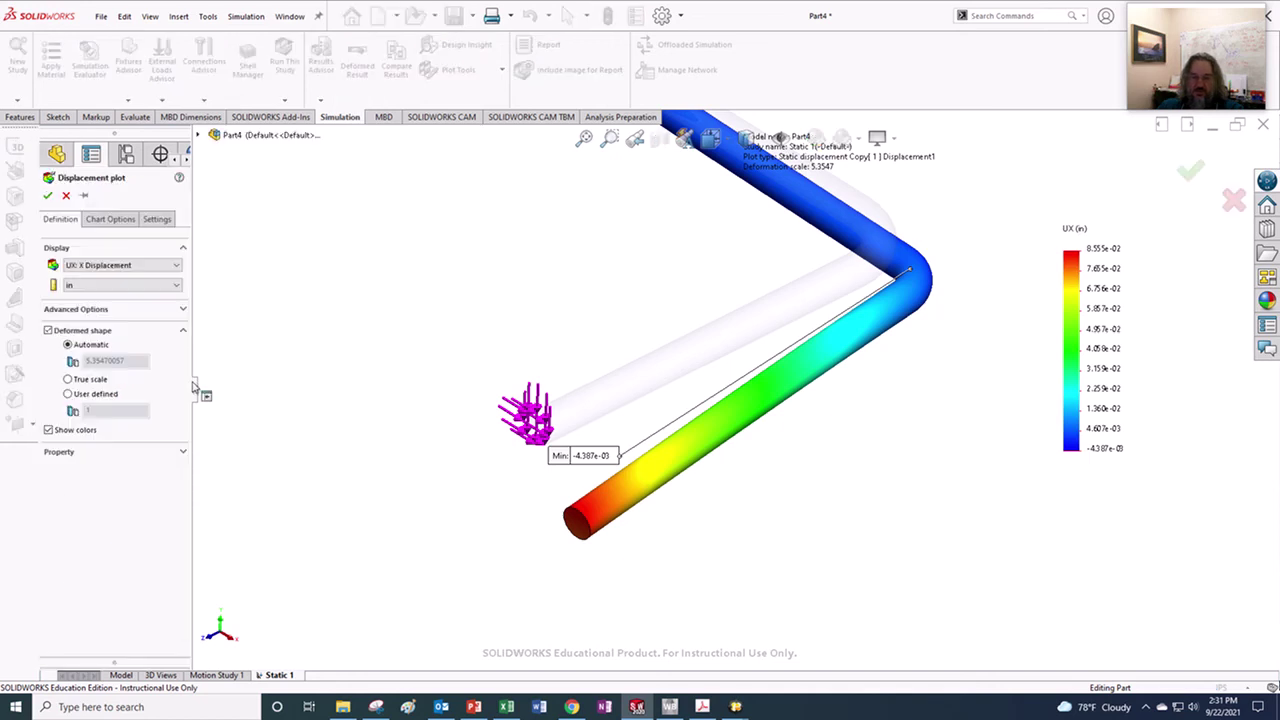
left_click(110, 219)
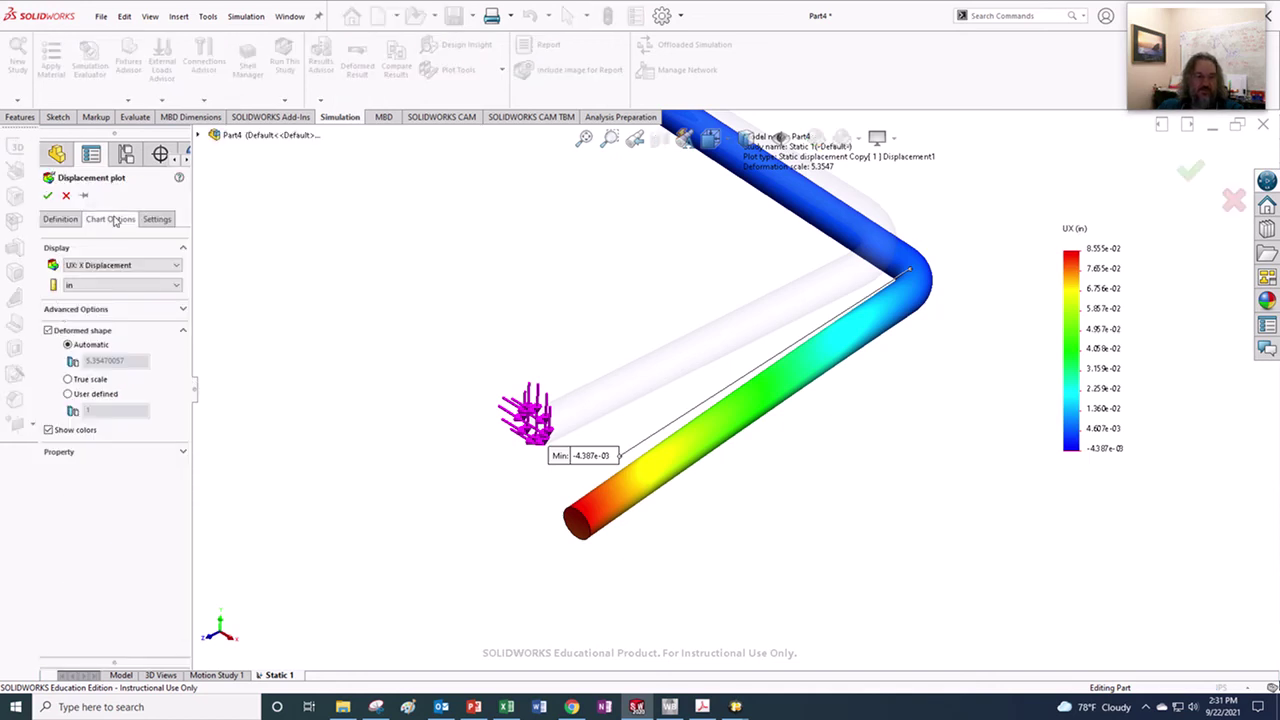
left_click(68, 262)
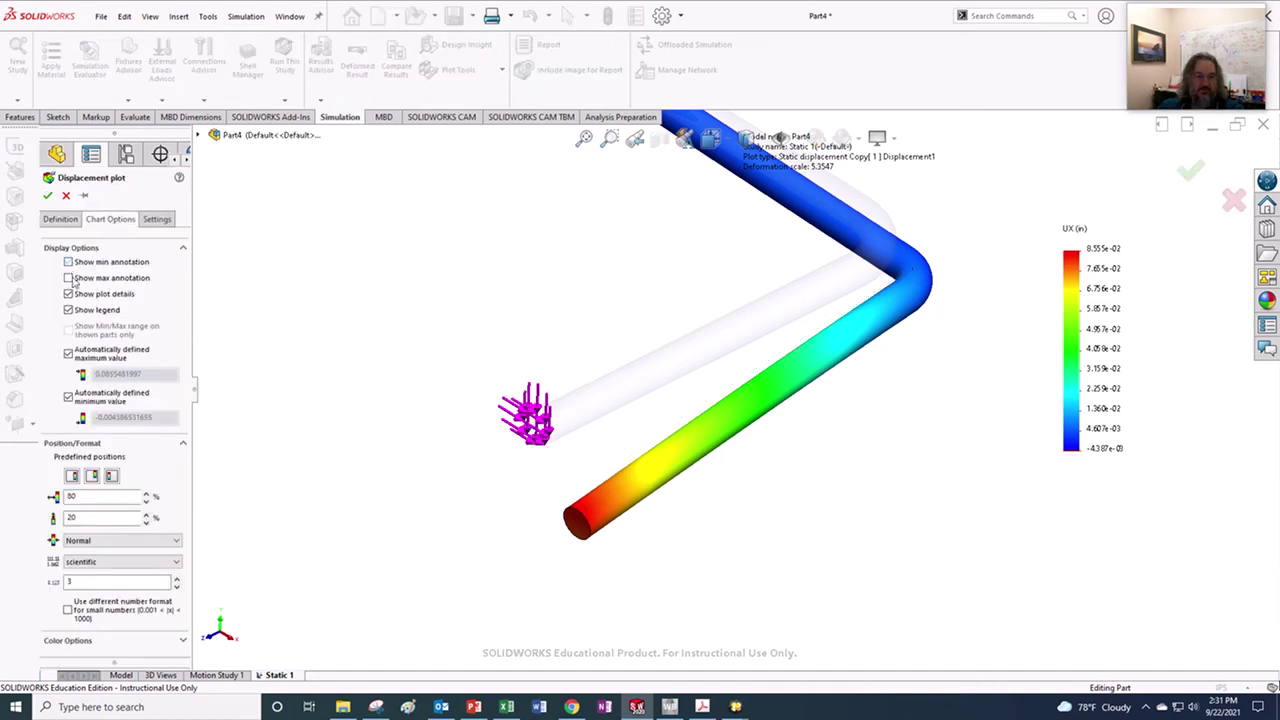
left_click(68, 278)
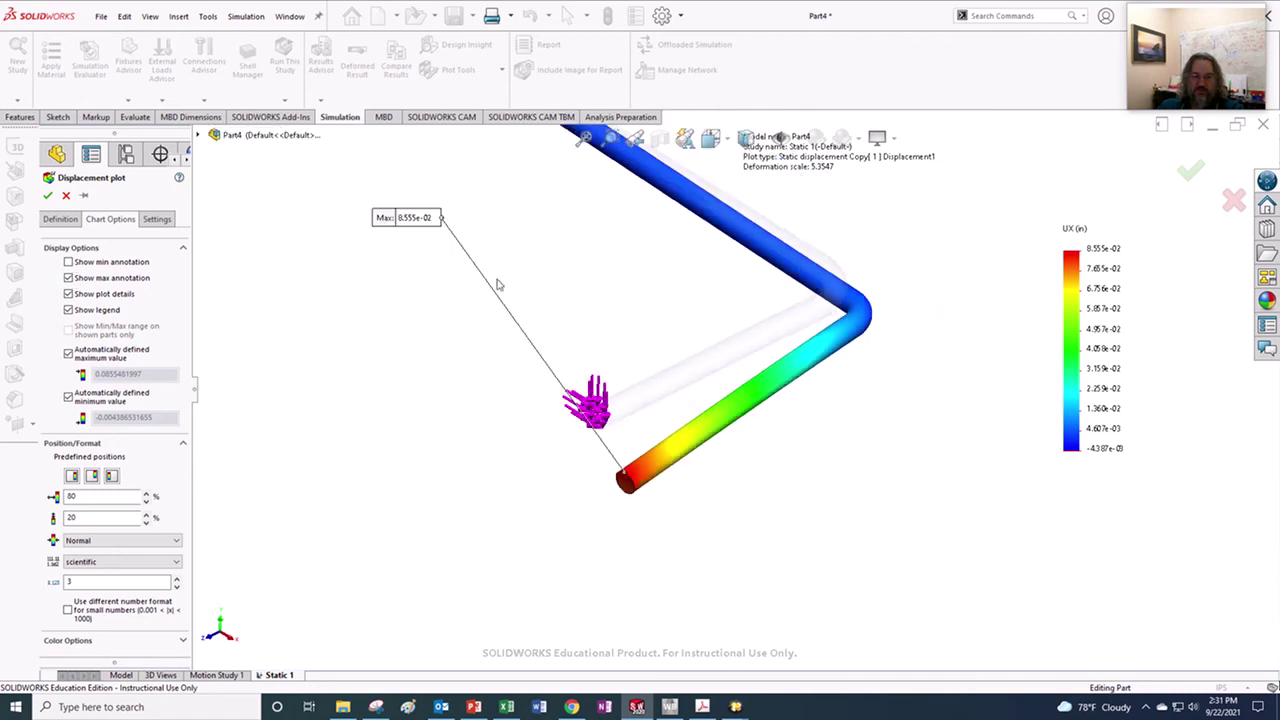
left_click_drag(391, 229, 467, 458)
scroll(538, 456, "down", 4)
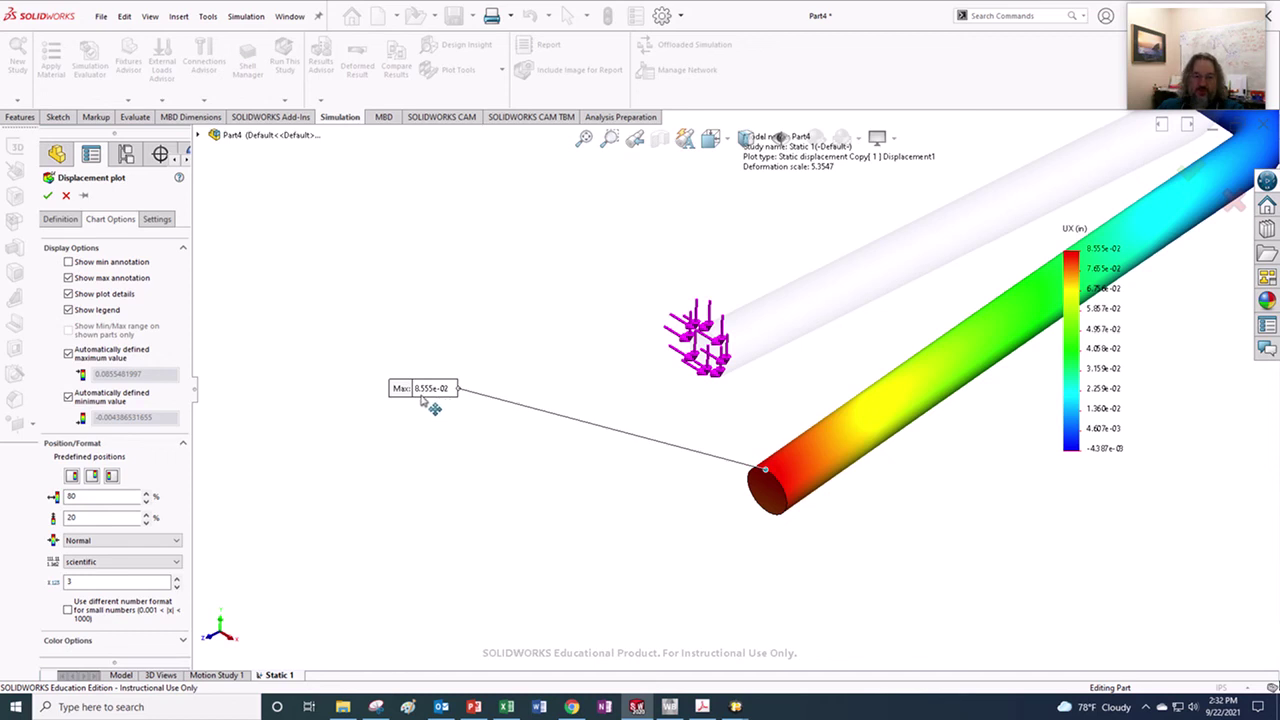
left_click(47, 196)
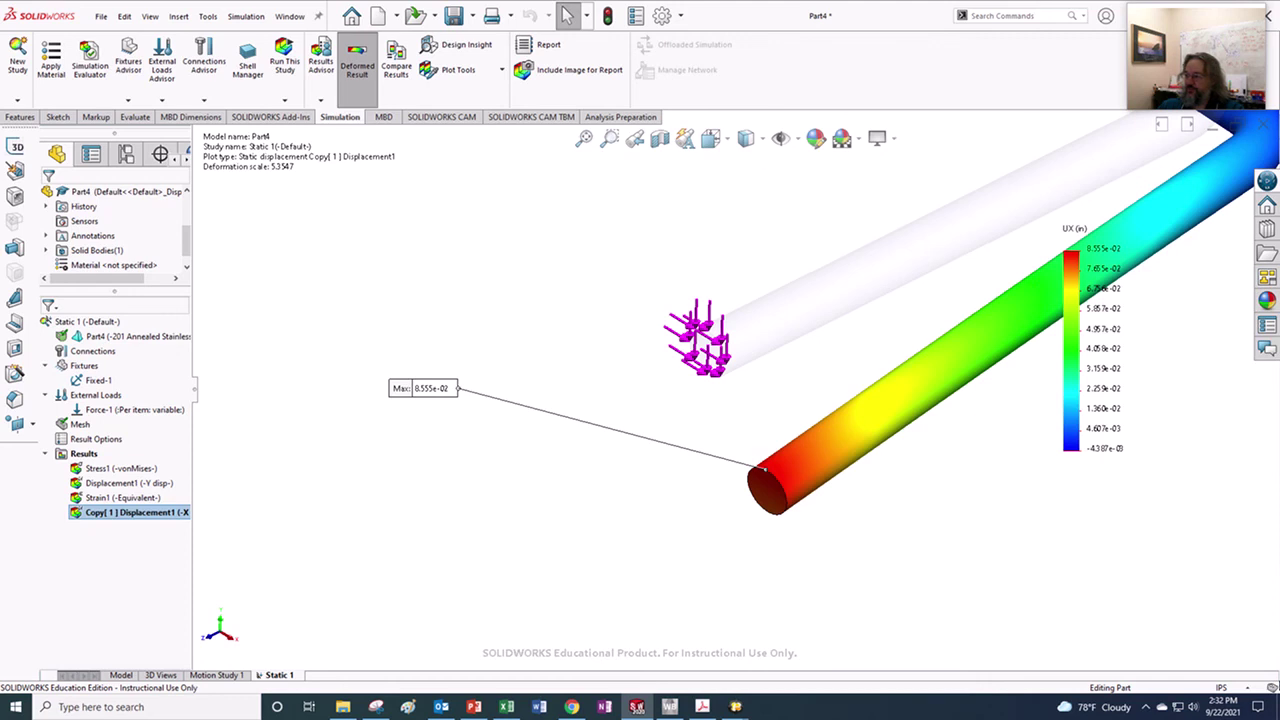
Step: Compare the maximum X deflection with the answer on the PowerPoint class slide, return to SolidWorks and inspect the deformed bar
left_click_drag(1279, 222, 362, 2)
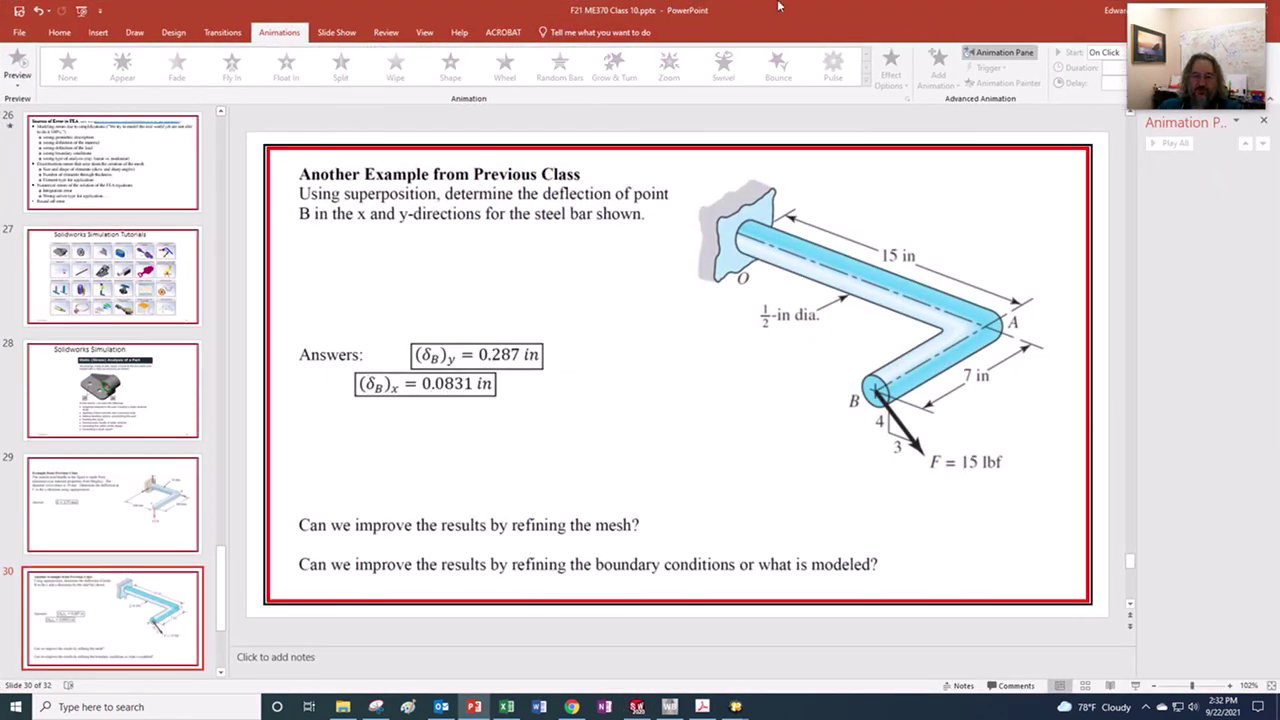
left_click_drag(779, 6, 1279, 300)
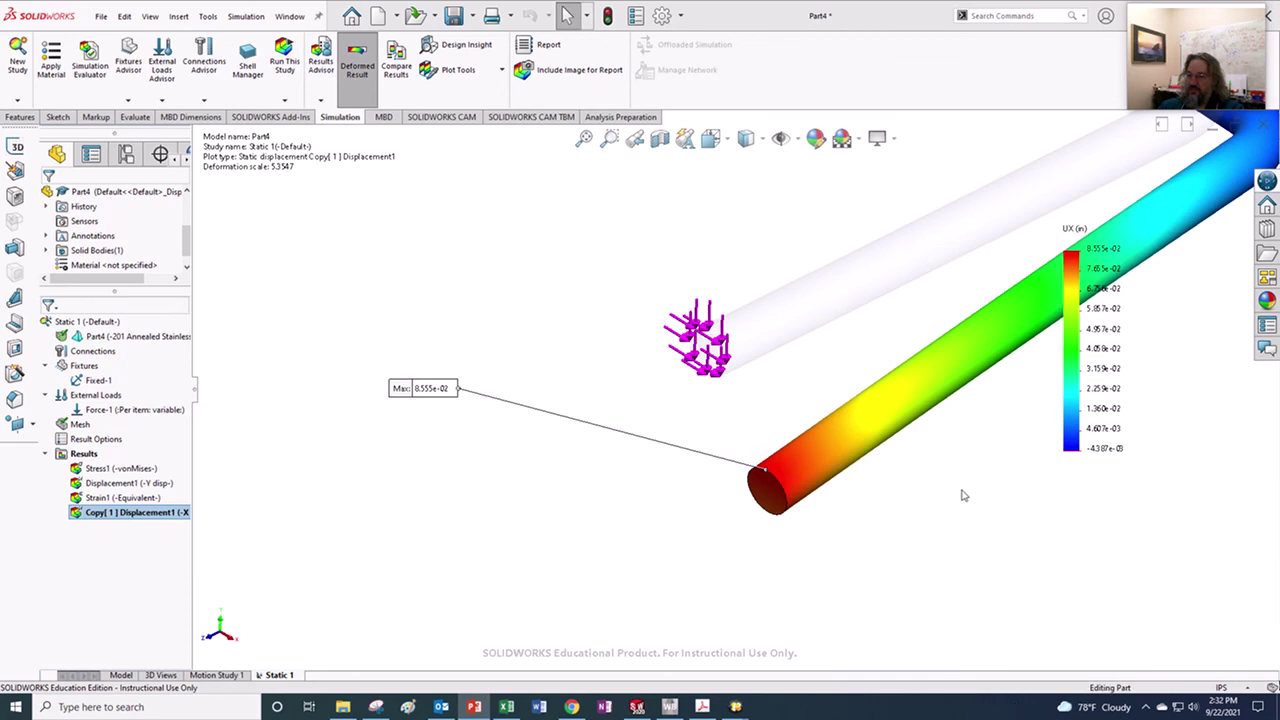
middle_click_drag(963, 495, 886, 507)
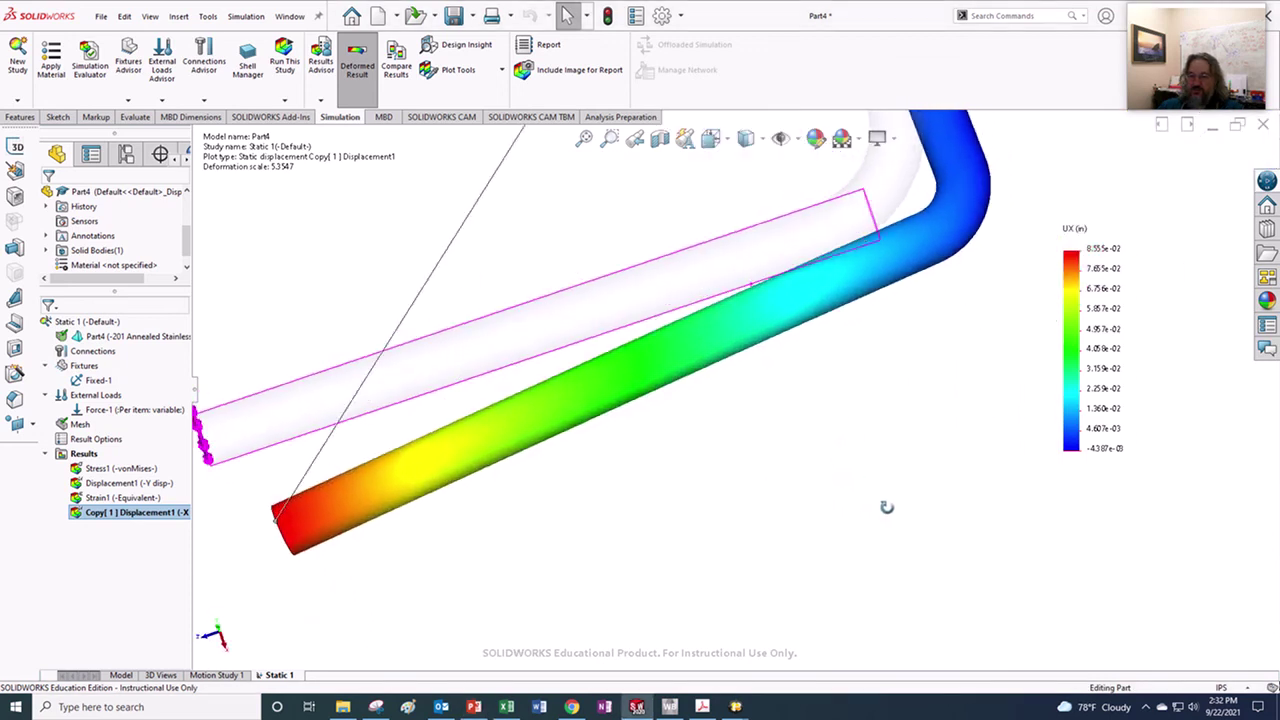
scroll(878, 385, "up", 5)
scroll(858, 190, "down", 4)
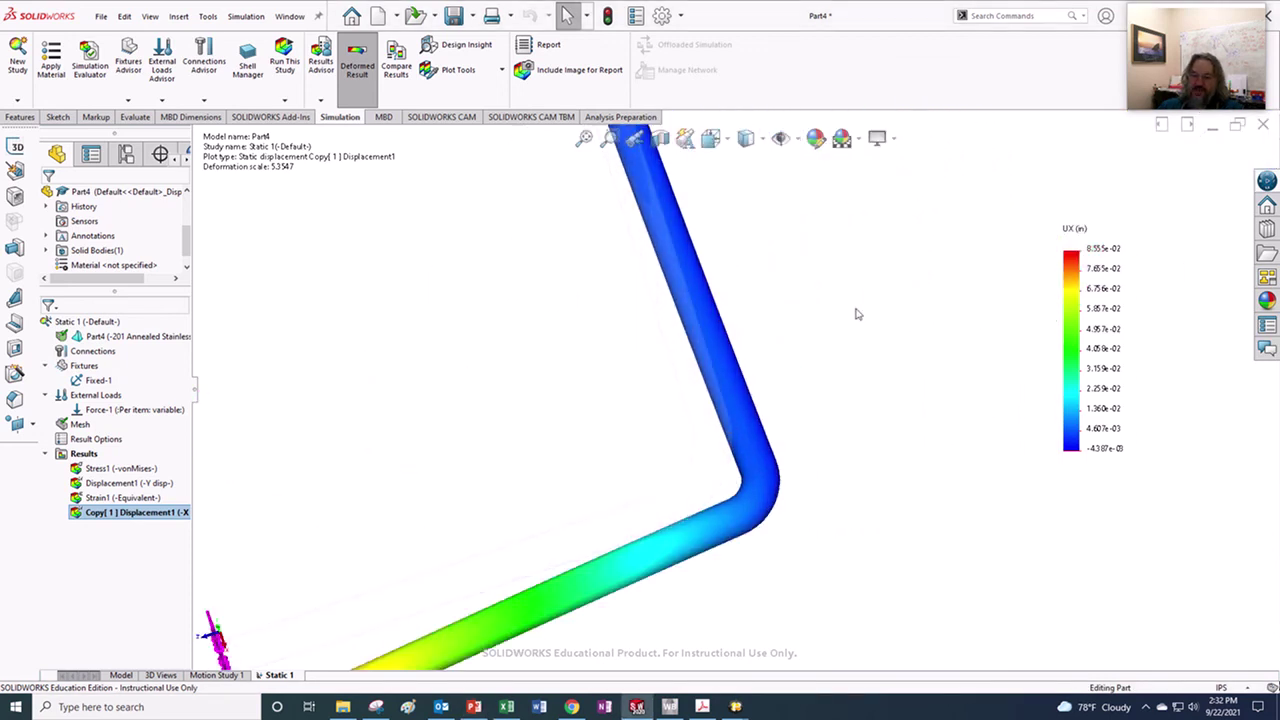
scroll(760, 507, "up", 3)
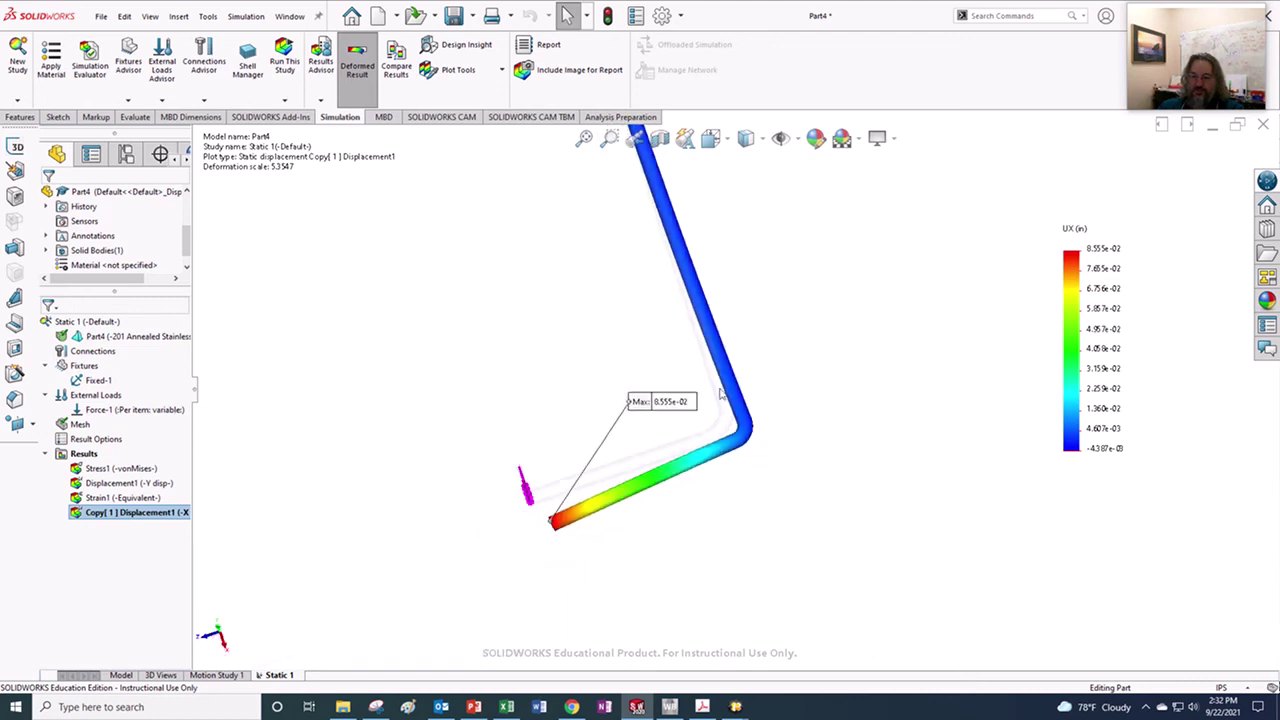
scroll(720, 395, "up", 3)
scroll(688, 280, "down", 3)
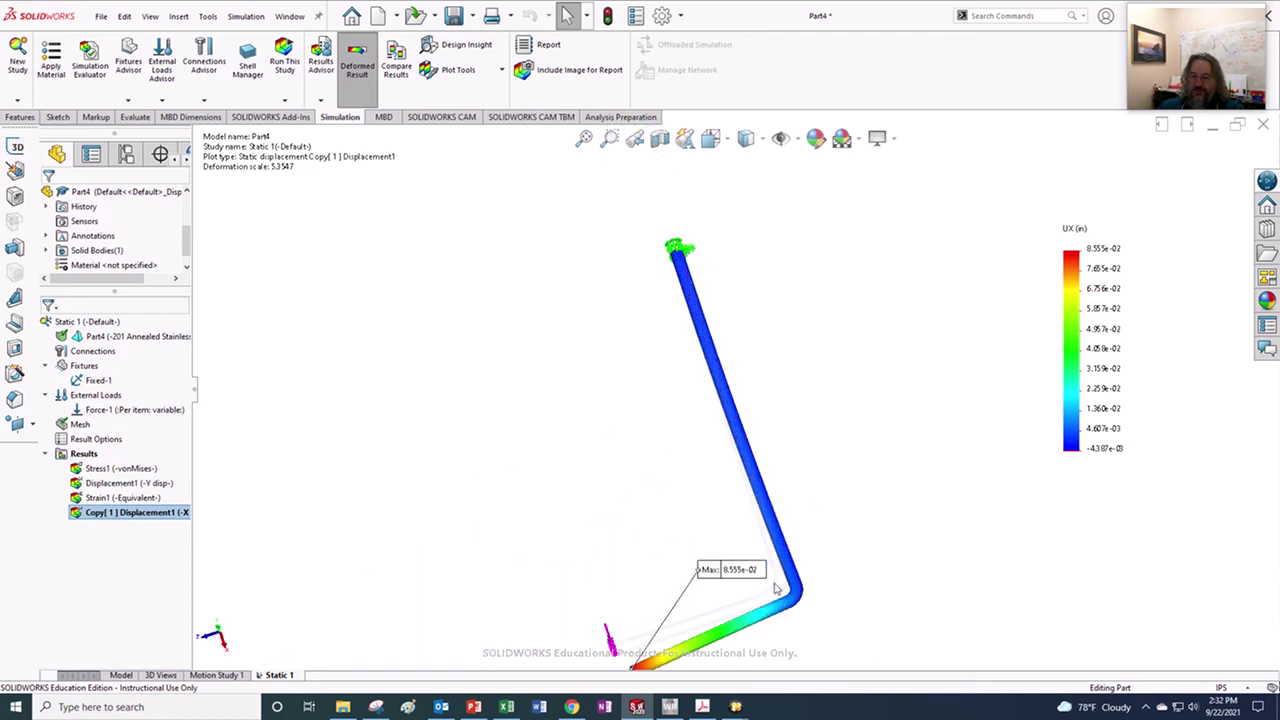
scroll(797, 567, "up", 2)
scroll(697, 577, "down", 3)
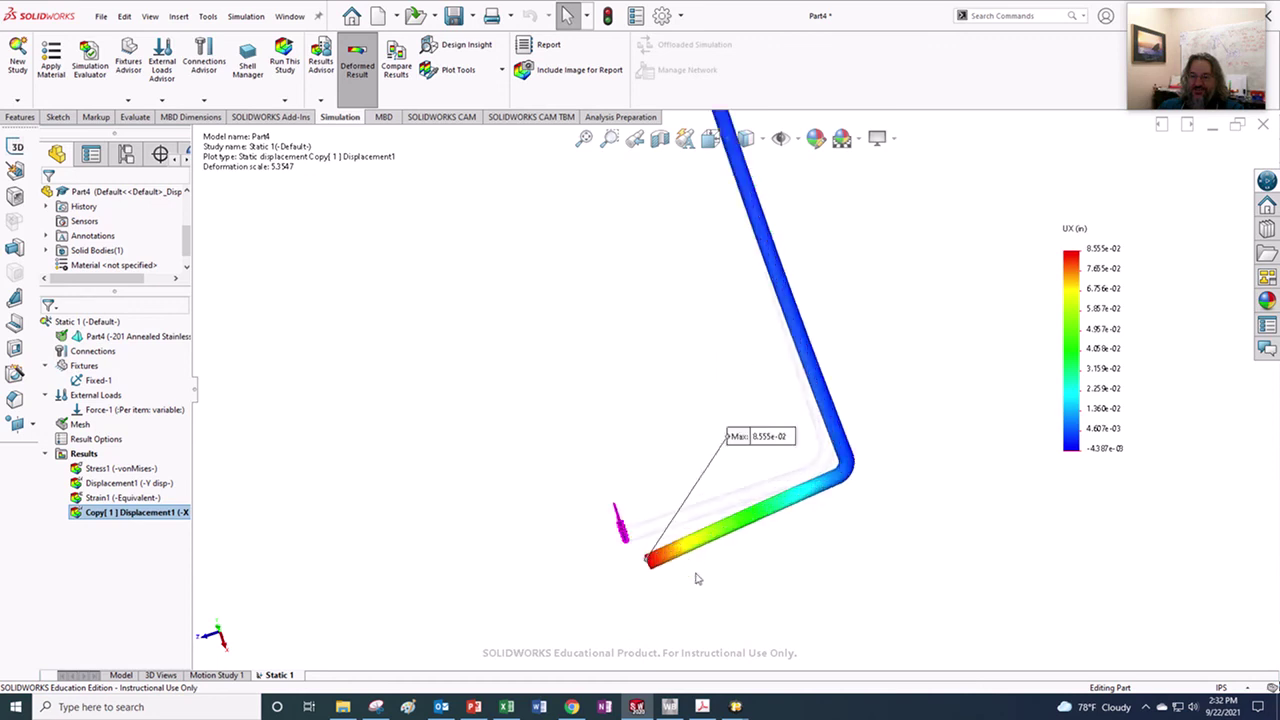
scroll(687, 543, "down", 2)
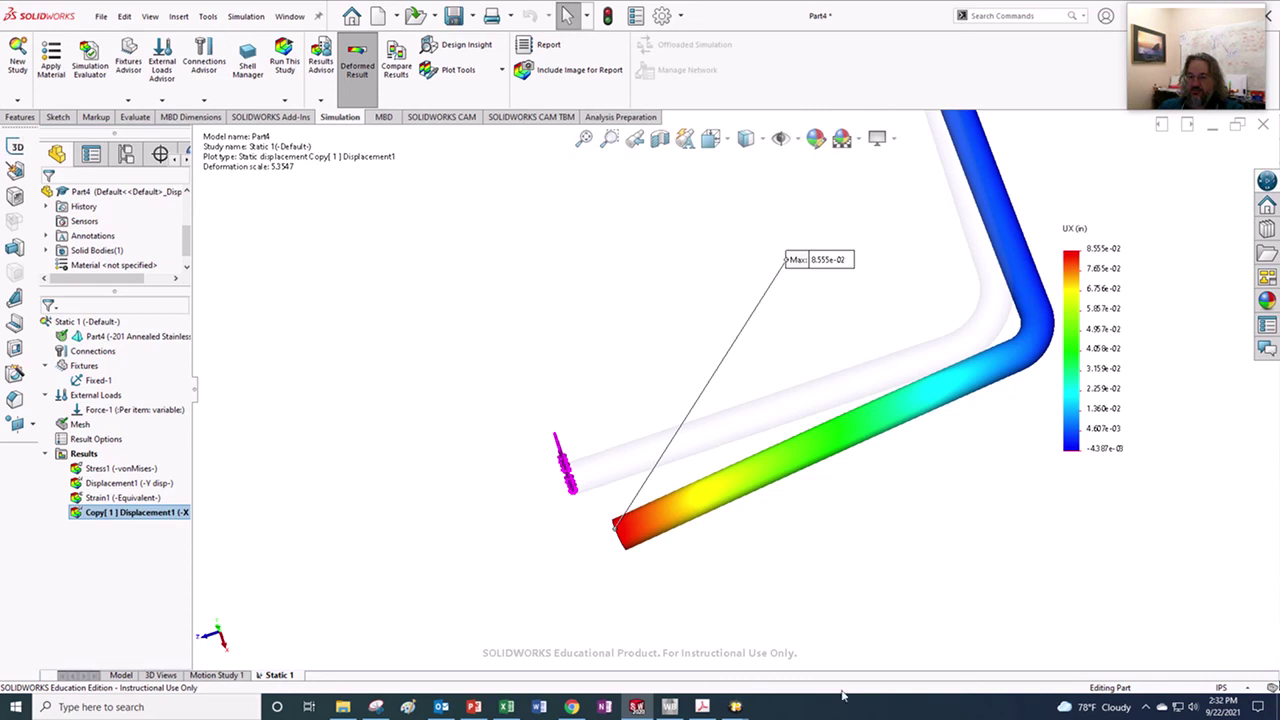
Step: Probe the X displacement over the bar's free end face using the On selected entities option
middle_click_drag(566, 480, 872, 358)
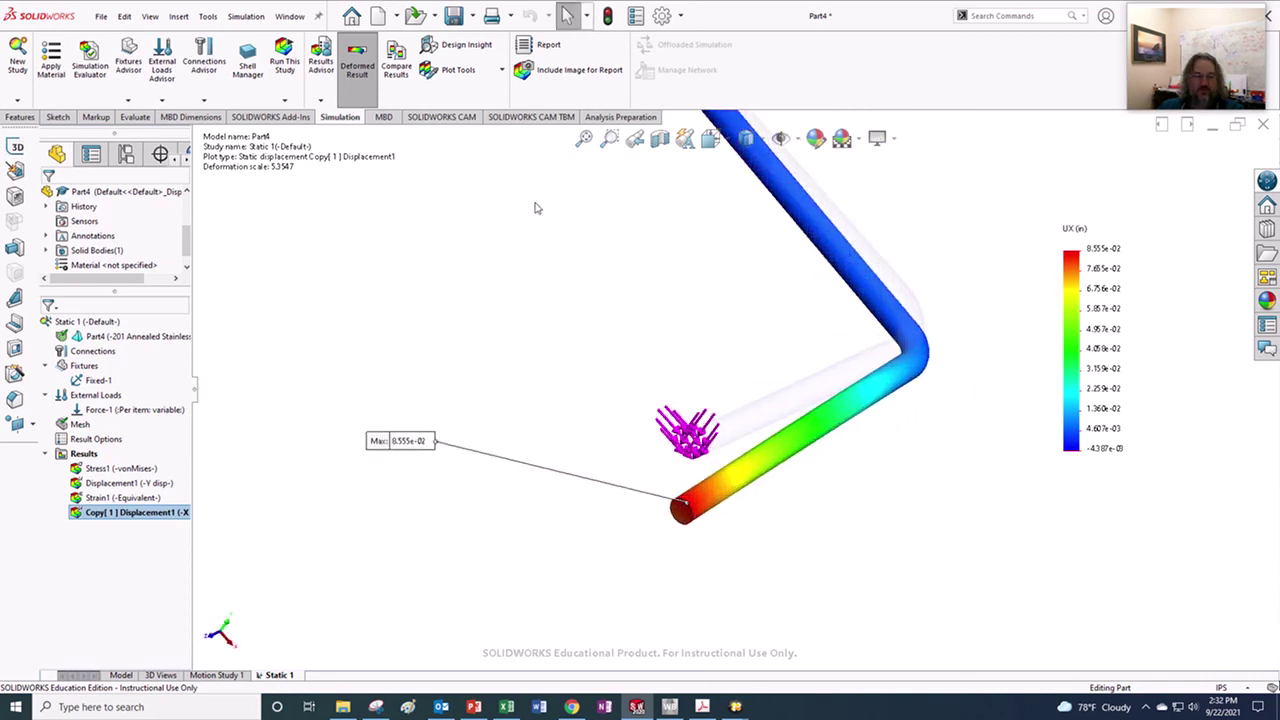
left_click(470, 70)
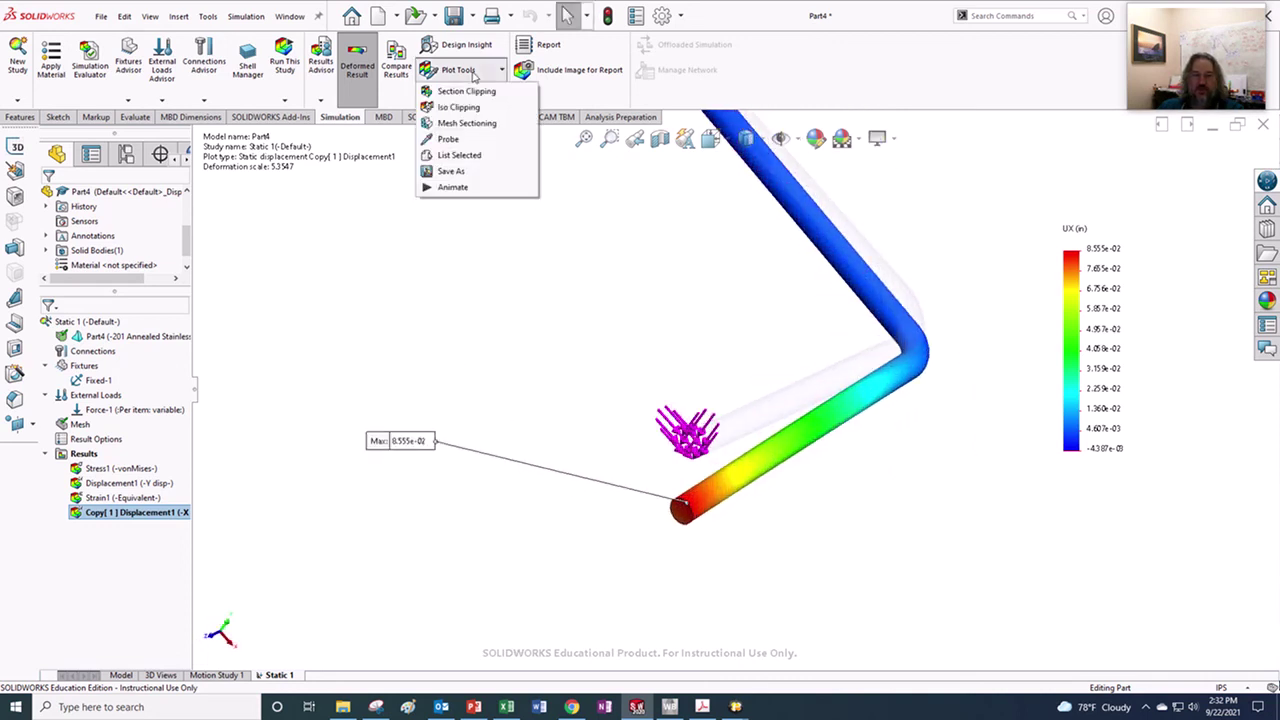
left_click(448, 139)
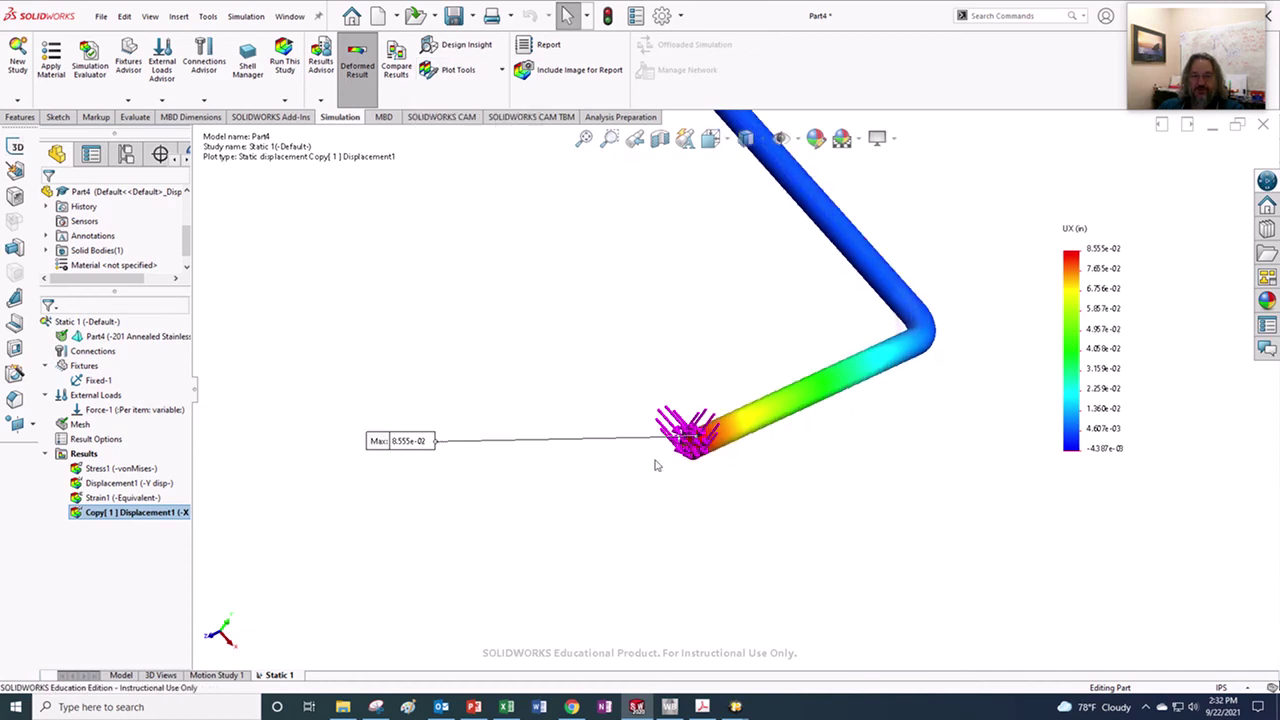
left_click(700, 449)
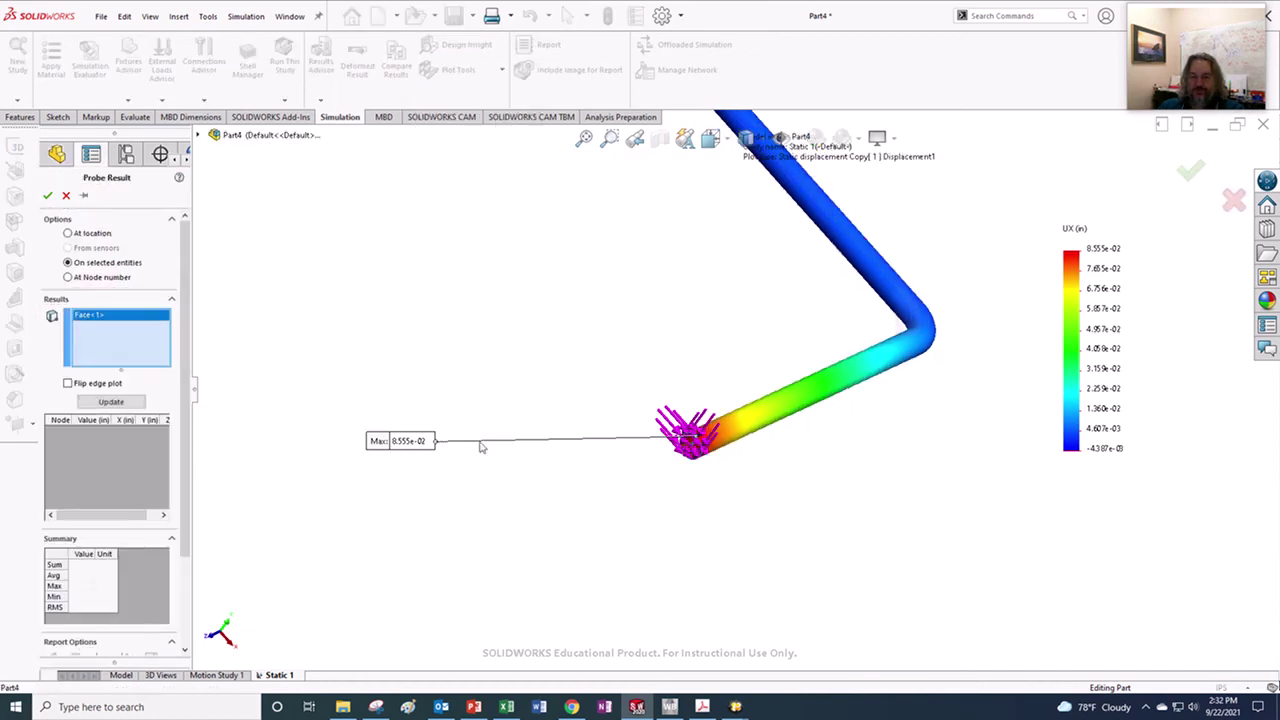
left_click(127, 405)
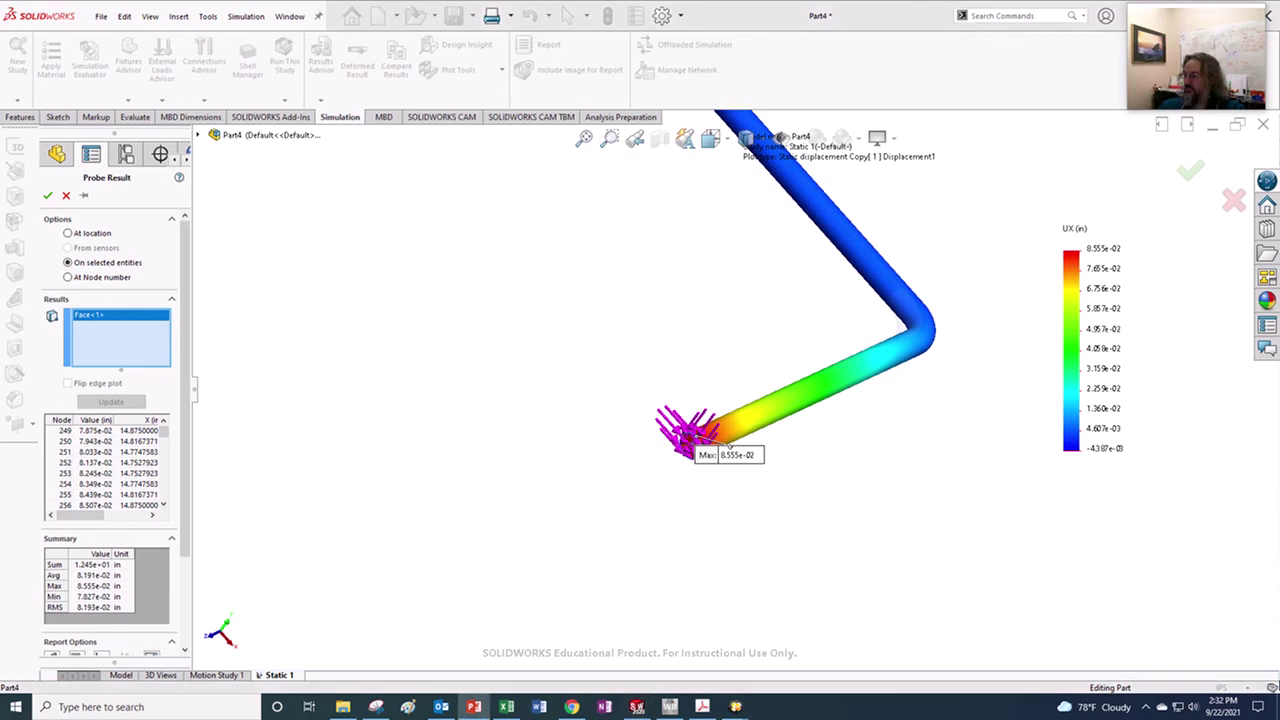
Step: Compare the probed X deflection with the PowerPoint class slide's answer, view the whole bar in SolidWorks and close the probe
left_click_drag(1279, 400, 552, 5)
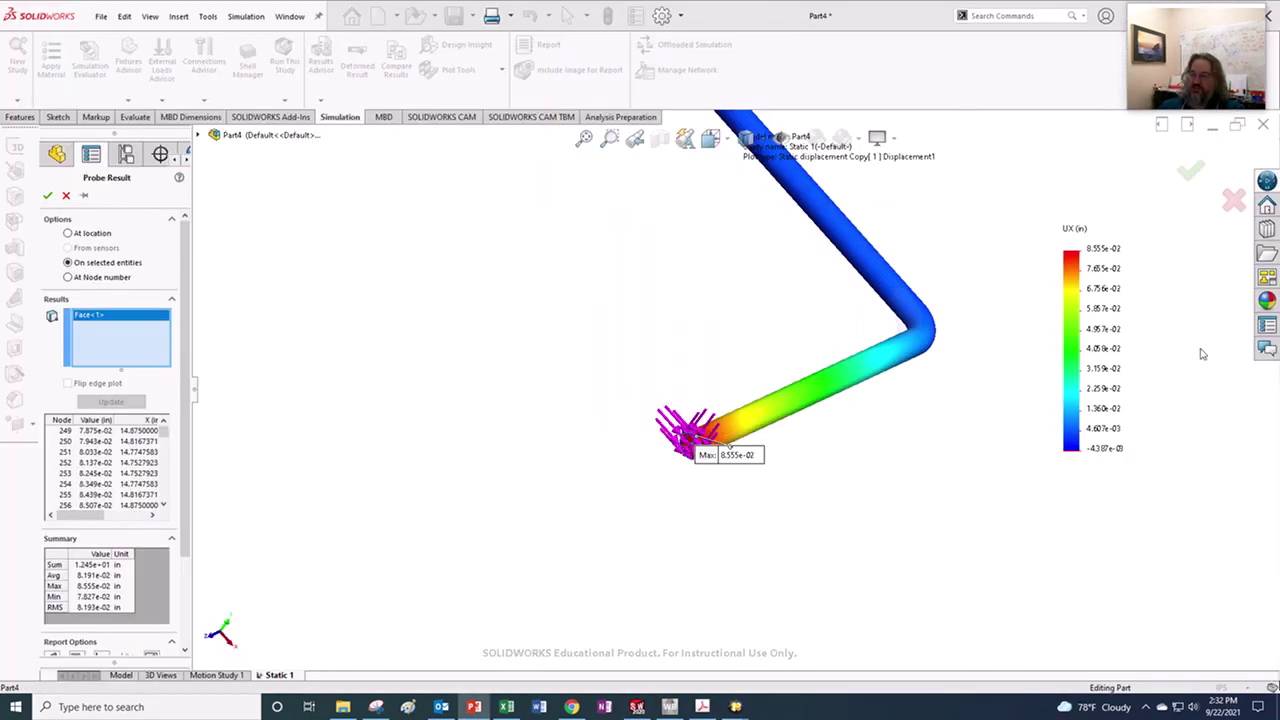
middle_click_drag(1200, 354, 823, 309)
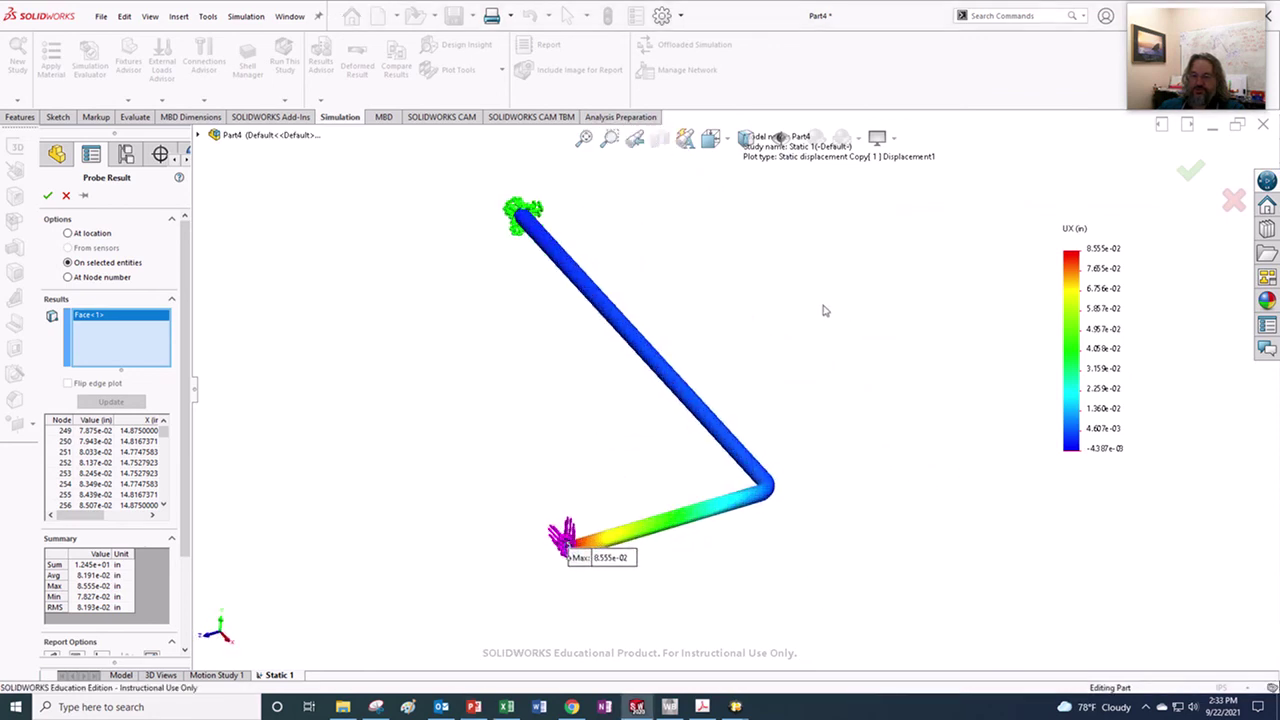
left_click(66, 196)
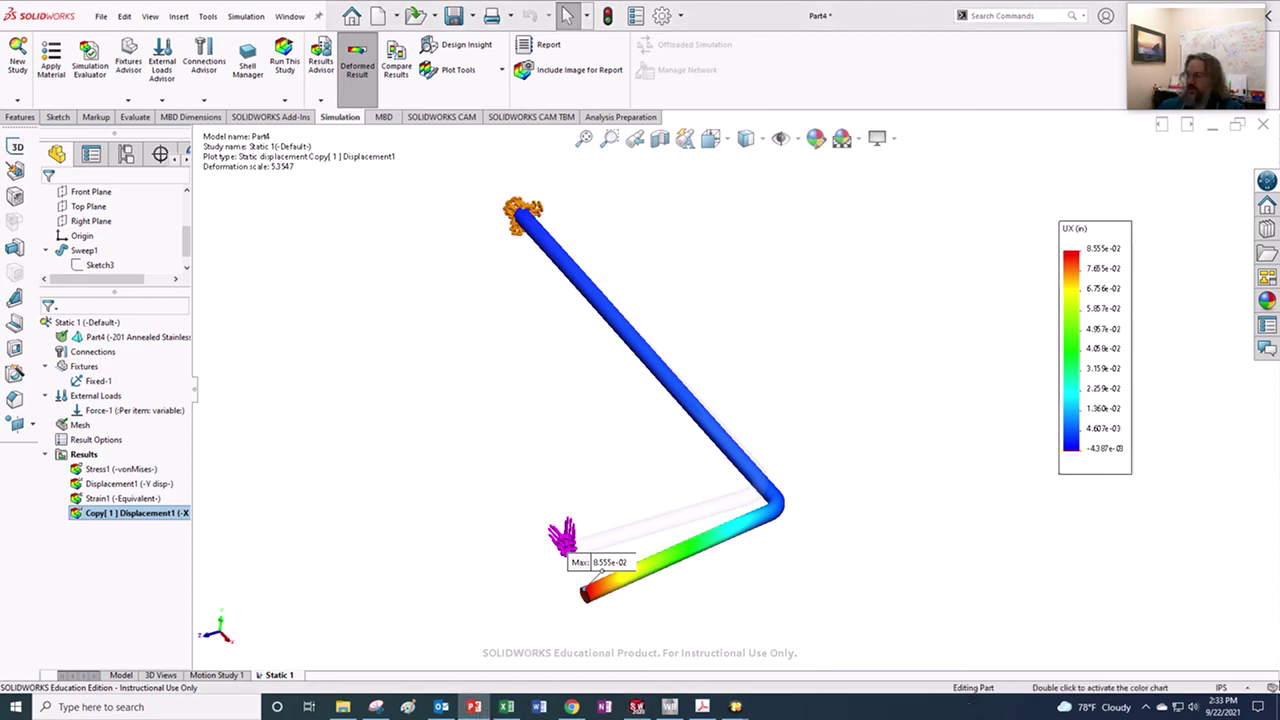
Step: Switch to PowerPoint, start the slide show at the Max Stress versus Mesh Refinement chart and page through the meshed von Mises plots
left_click_drag(1279, 420, 540, 0)
scroll(160, 361, "up", 5)
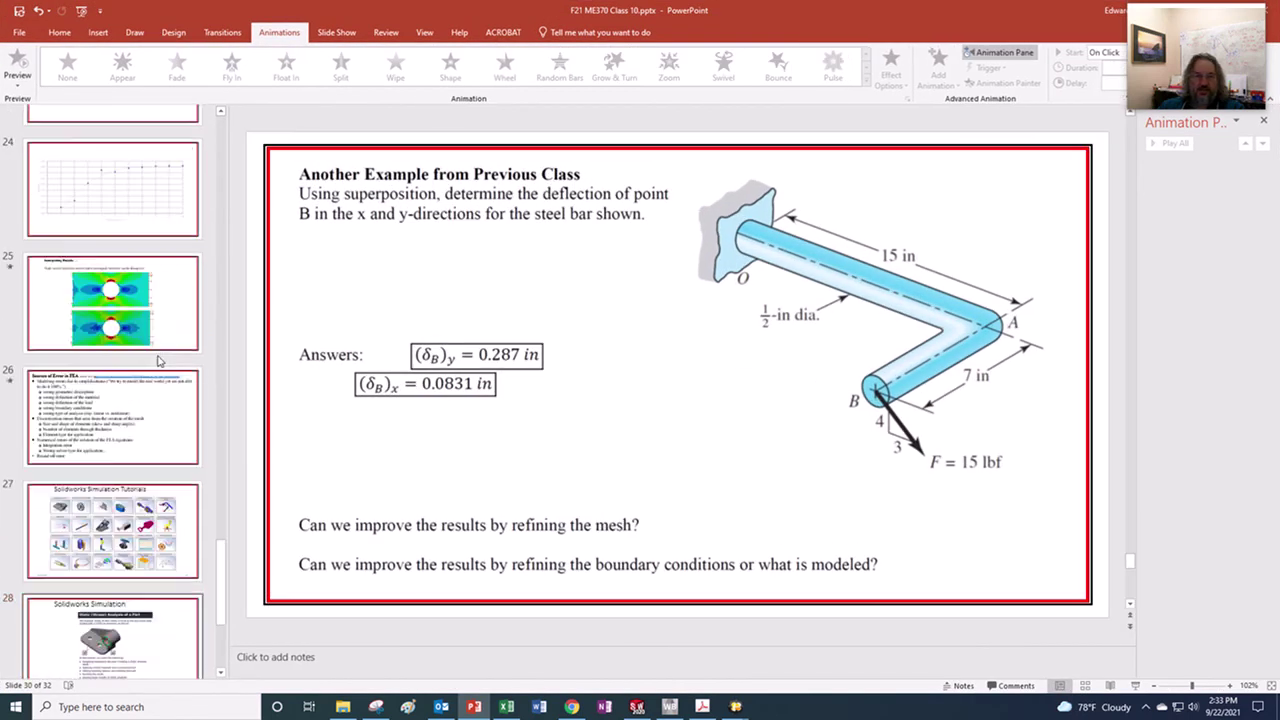
scroll(160, 361, "down", 1)
left_click(142, 425)
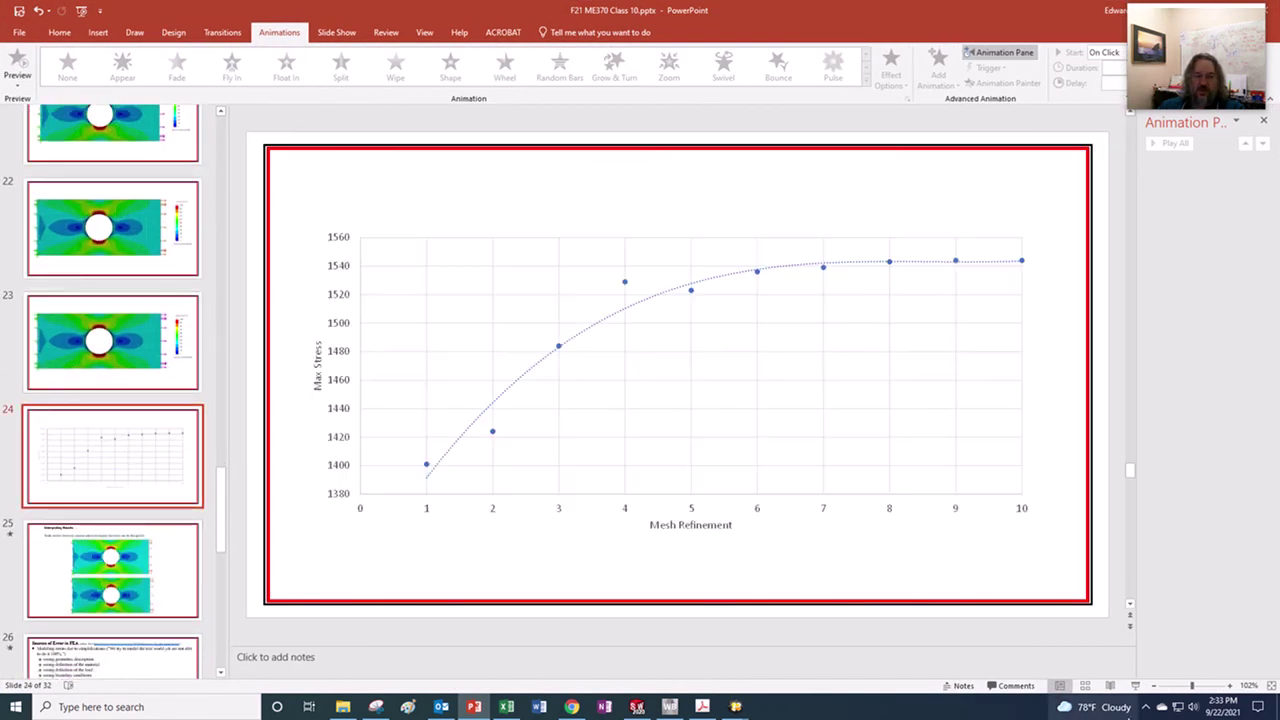
left_click(1136, 686)
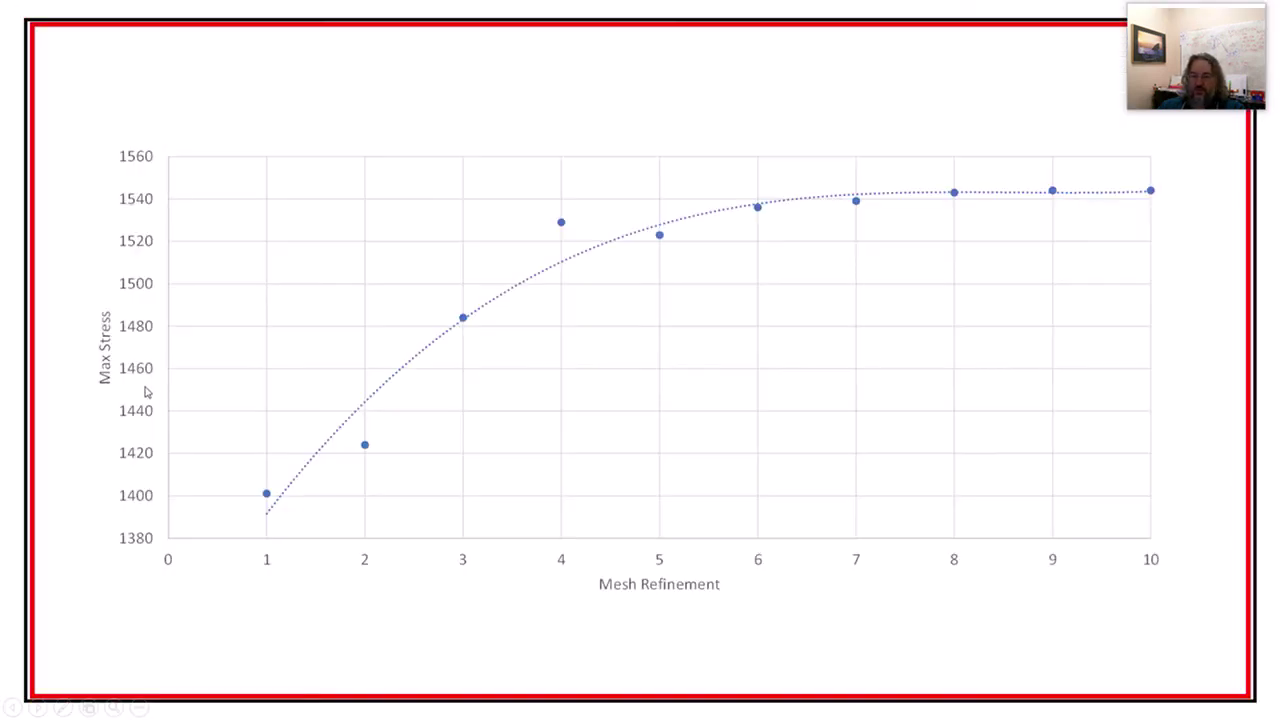
left_click(150, 392)
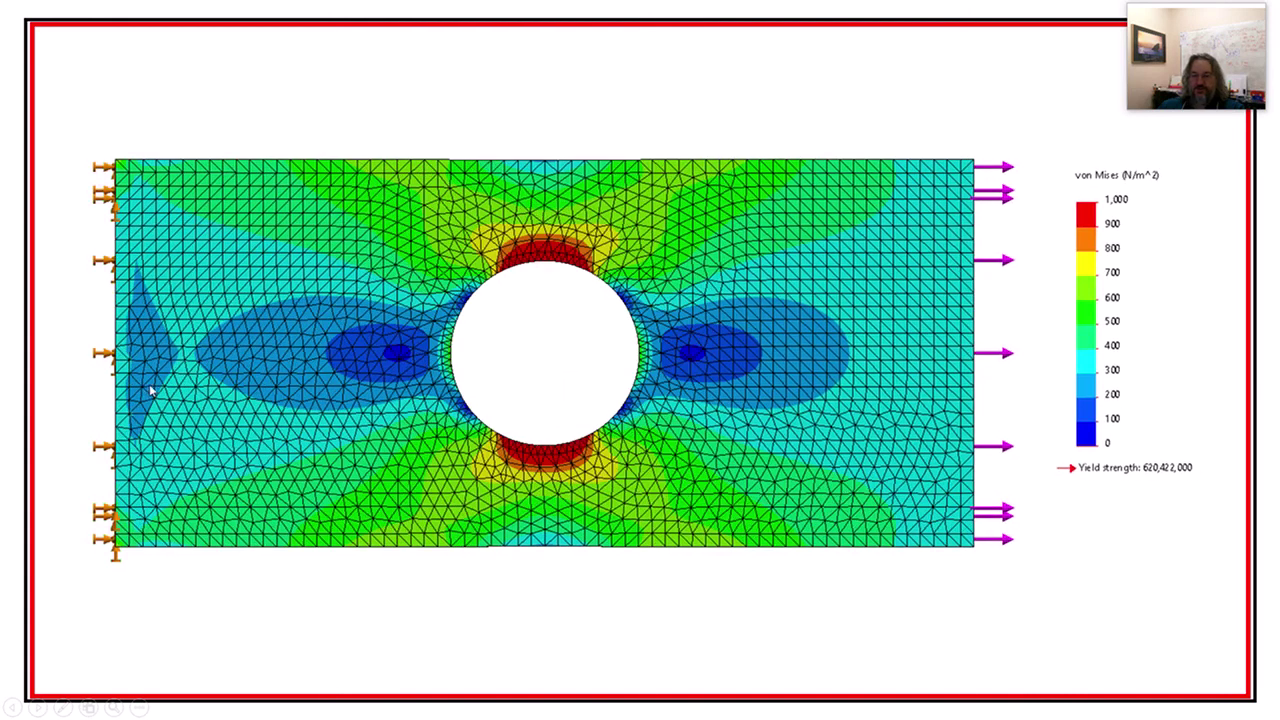
scroll(800, 287, "down", 6)
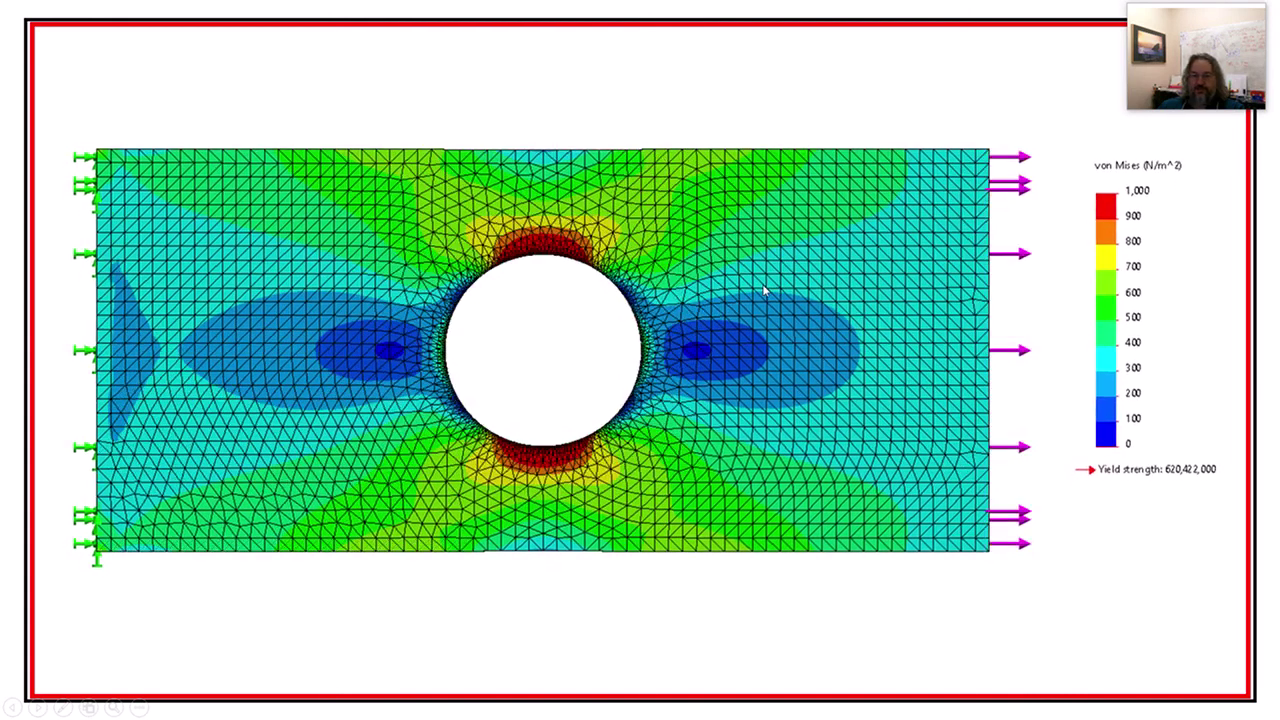